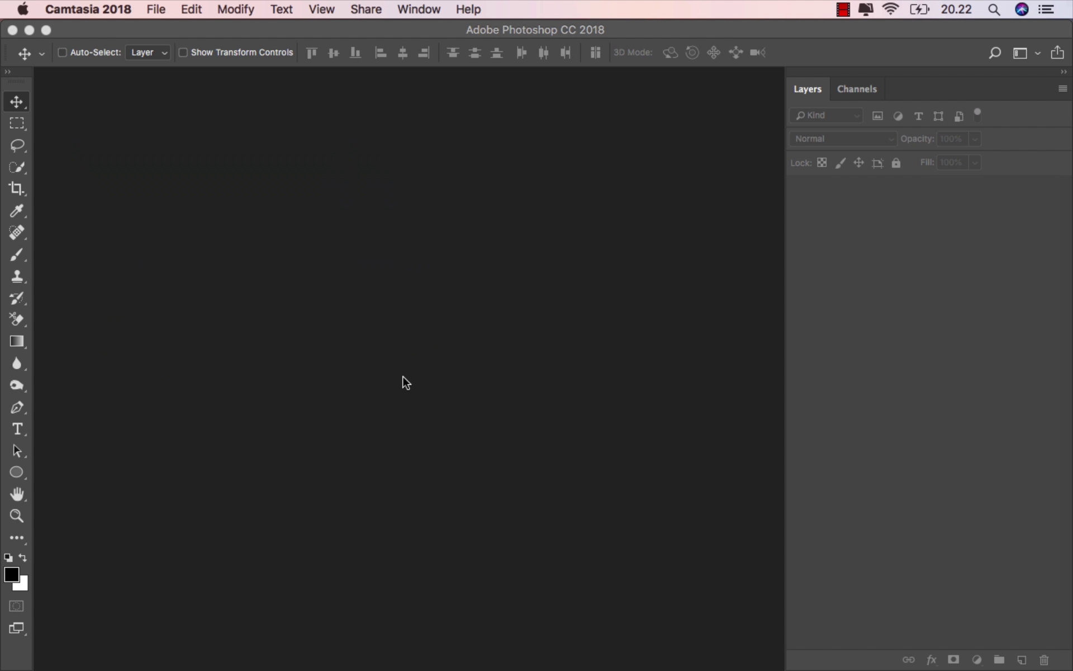
- Create a new document from the landscape preset, 3000 x 2000 px at 200 pixels/inch in landscape orientation
left_click(154, 13)
left_click(187, 29)
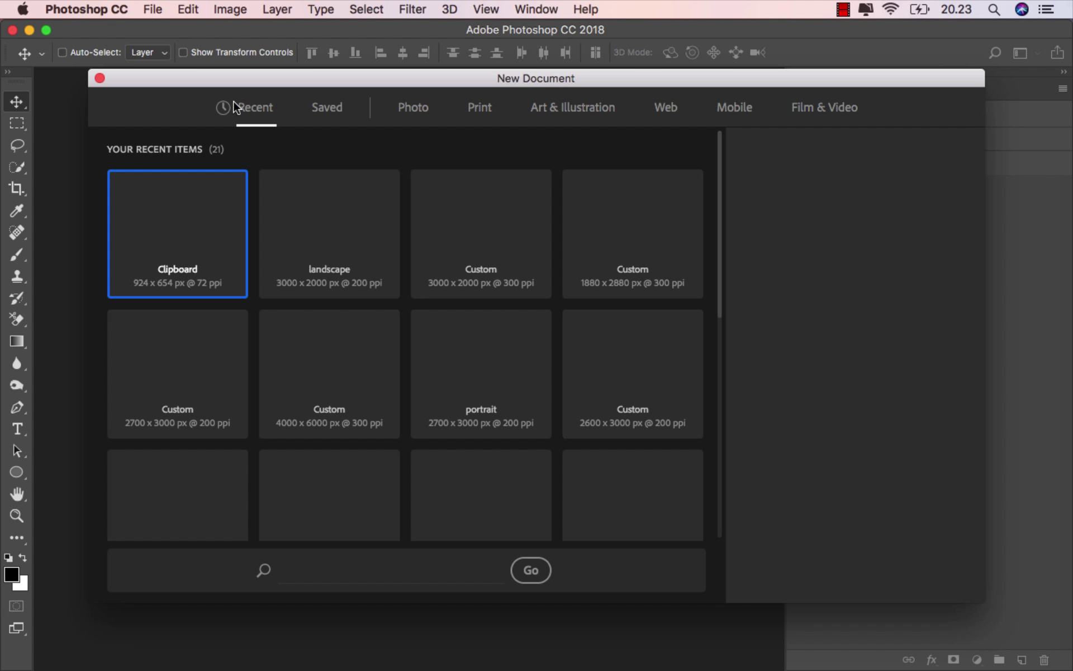
left_click(307, 238)
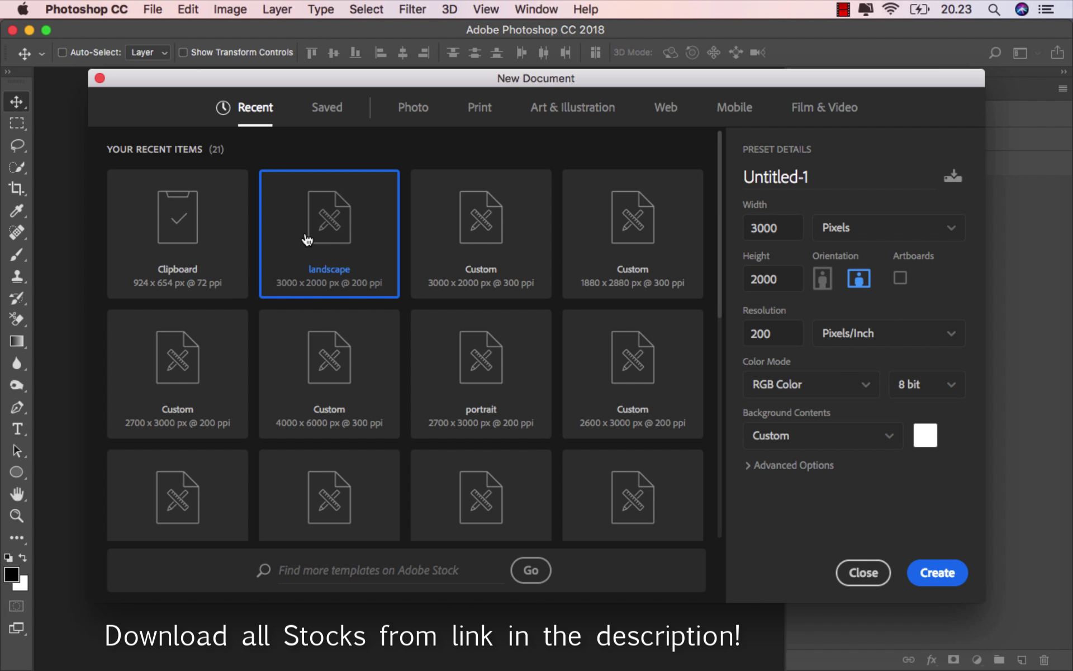
left_click(778, 228)
left_click(778, 276)
left_click(778, 329)
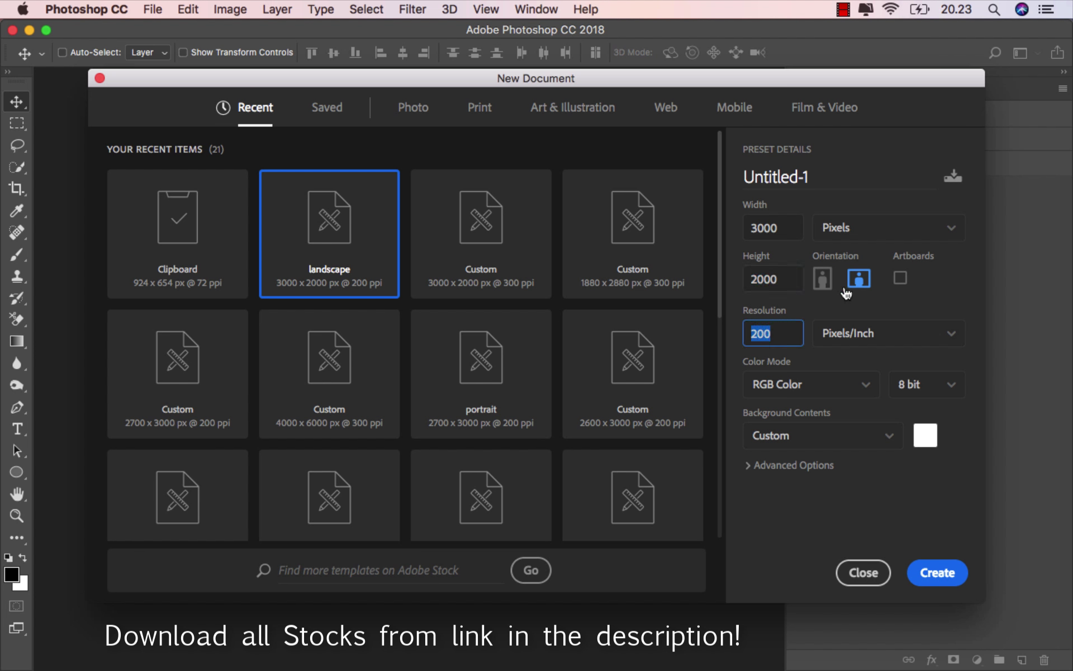
left_click(859, 278)
left_click(935, 570)
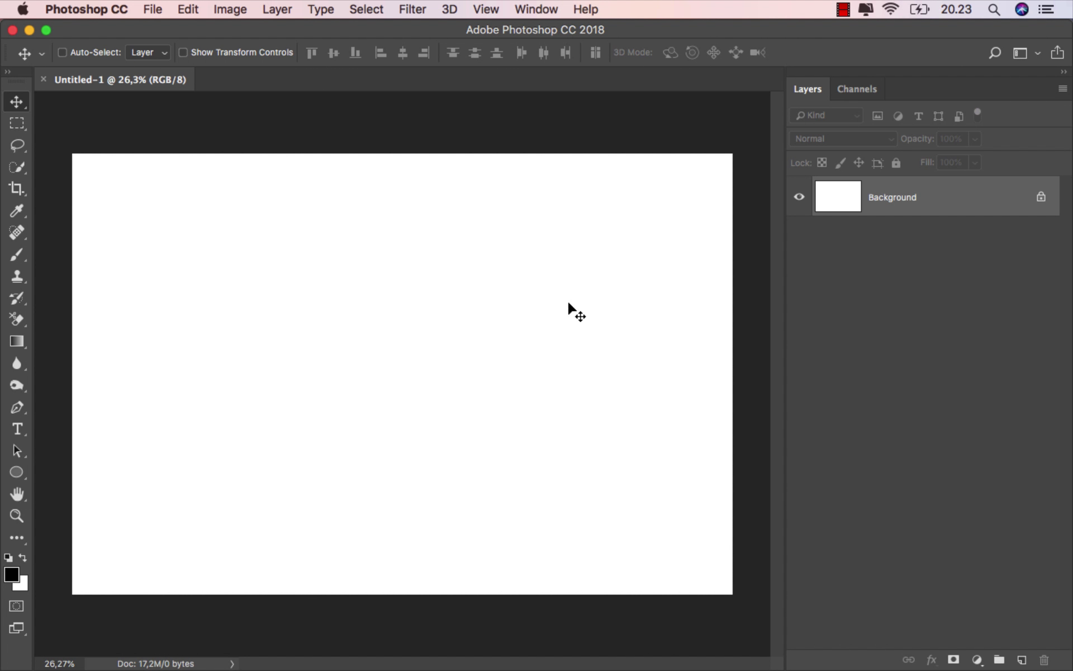
- Place the mountain stock photo from Finder in the lower part of the canvas, compressing its height to about 65.19%
left_click(434, 643)
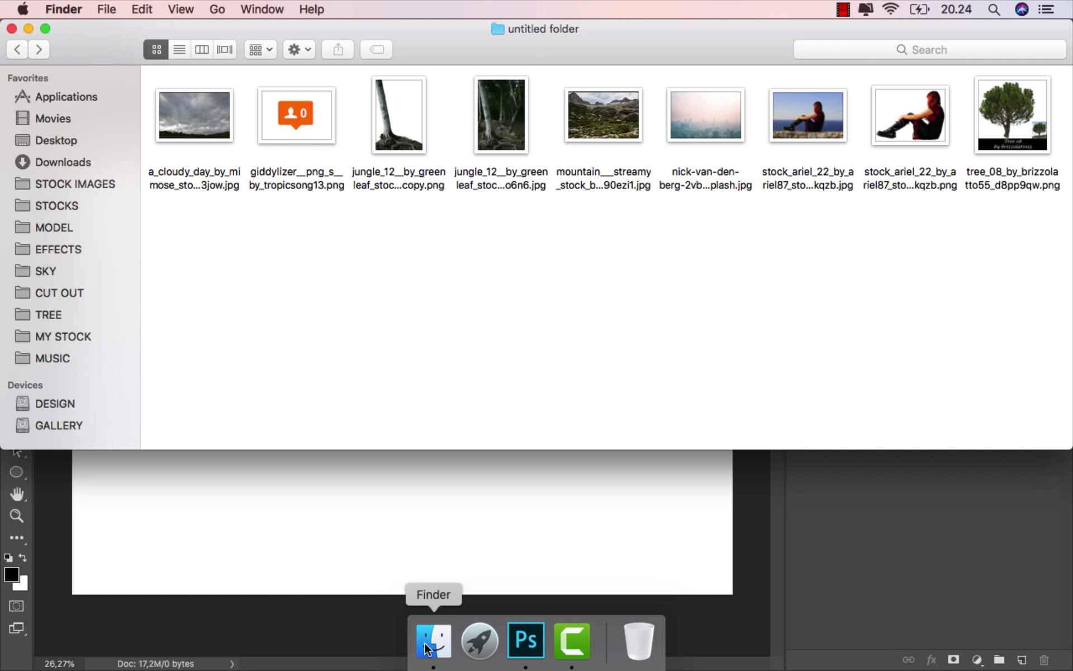
left_click_drag(591, 125, 425, 511)
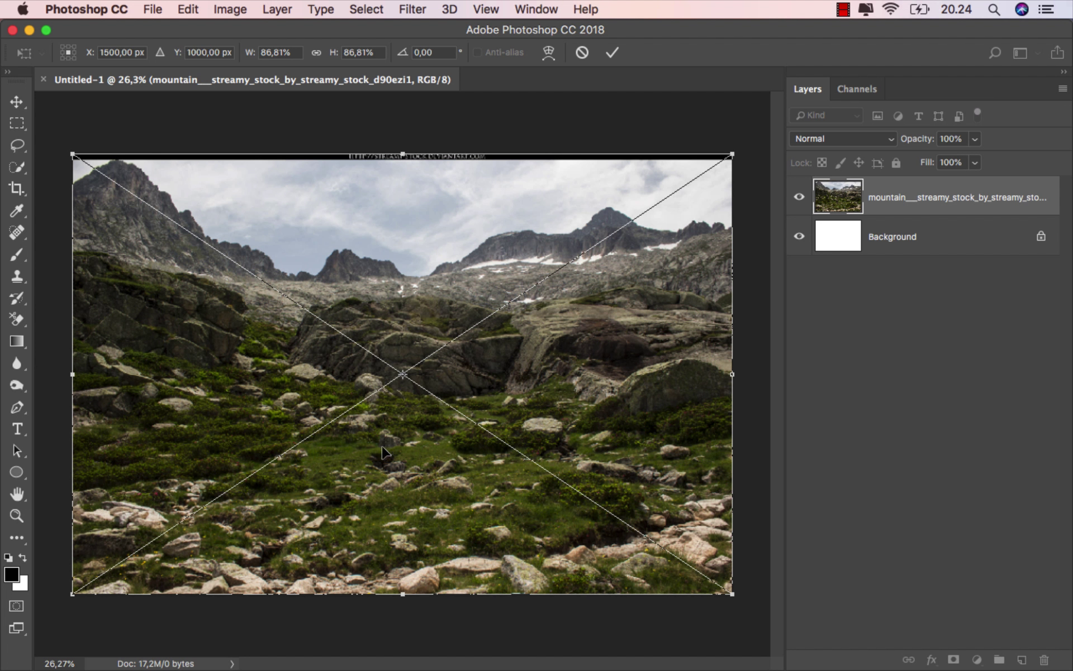
left_click_drag(383, 450, 392, 491)
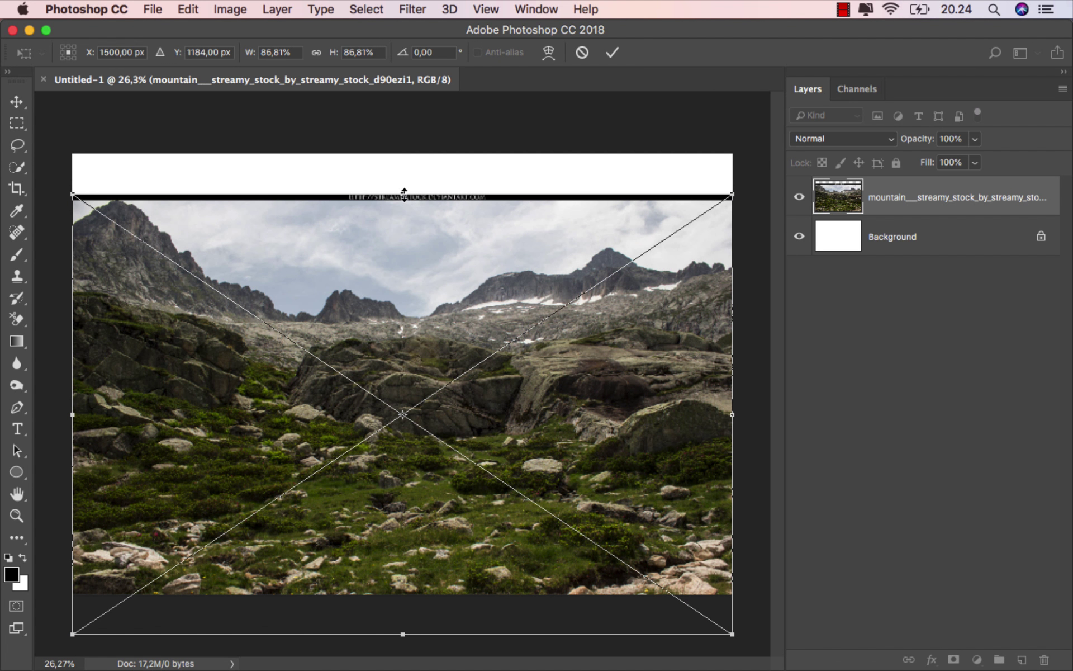
left_click_drag(405, 194, 398, 303)
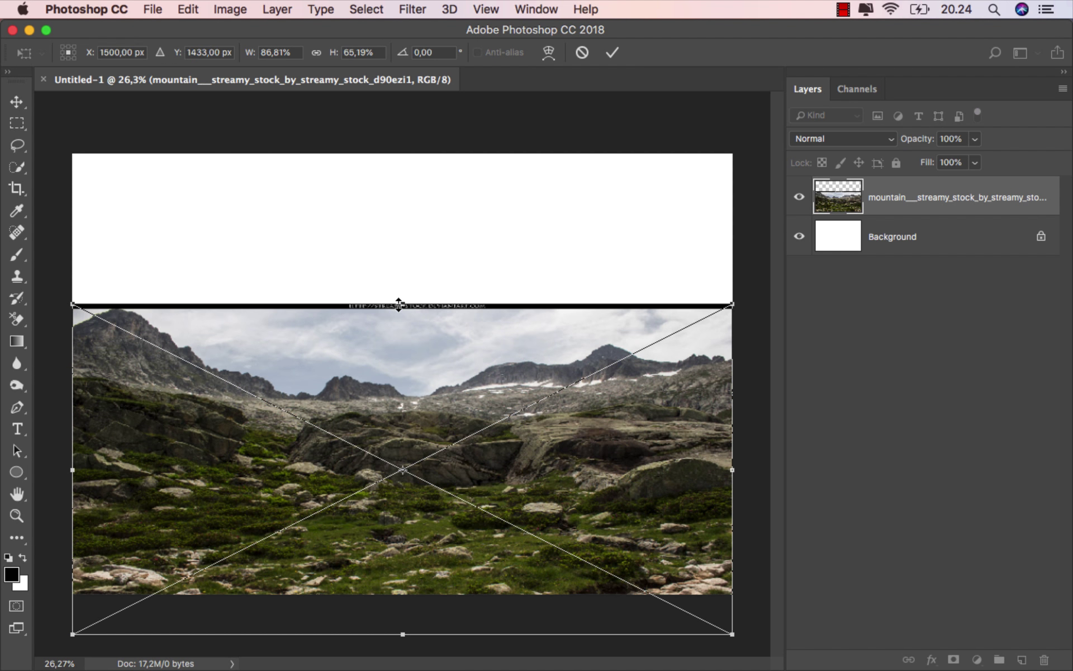
left_click(612, 52)
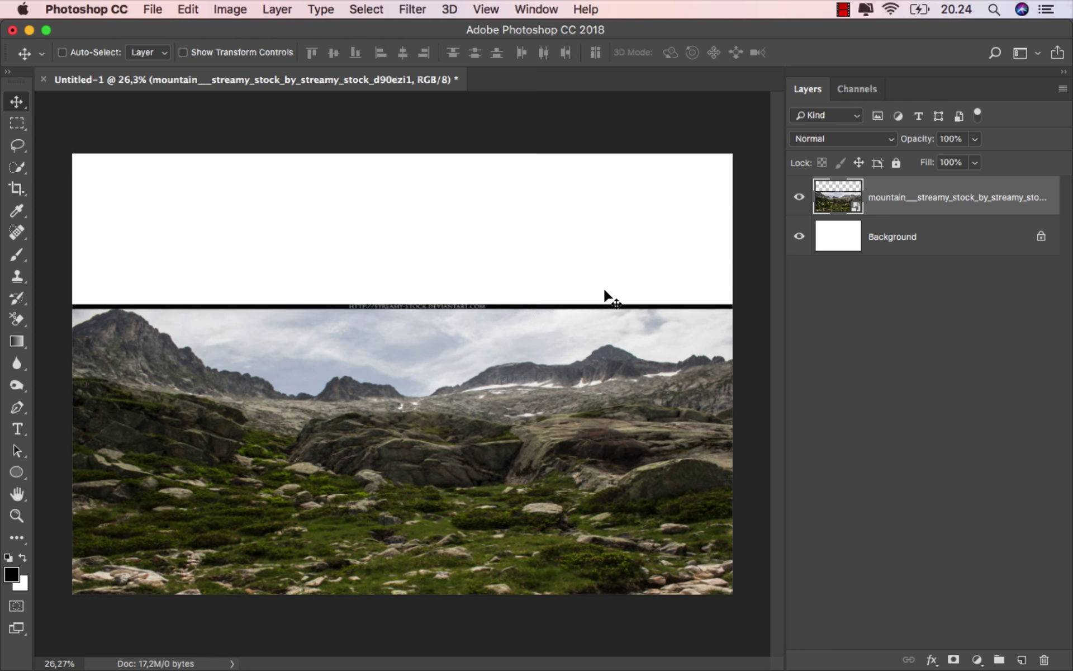
- Add a black (000000) Solid Color fill layer directly above the Background layer
left_click(889, 250)
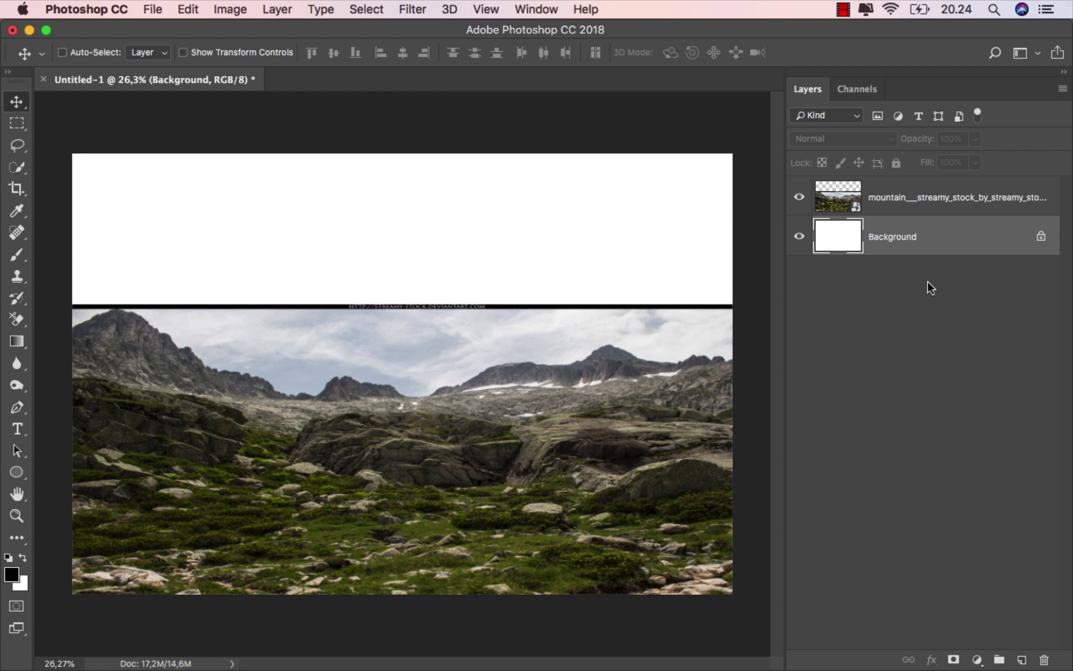
left_click(977, 660)
left_click(977, 341)
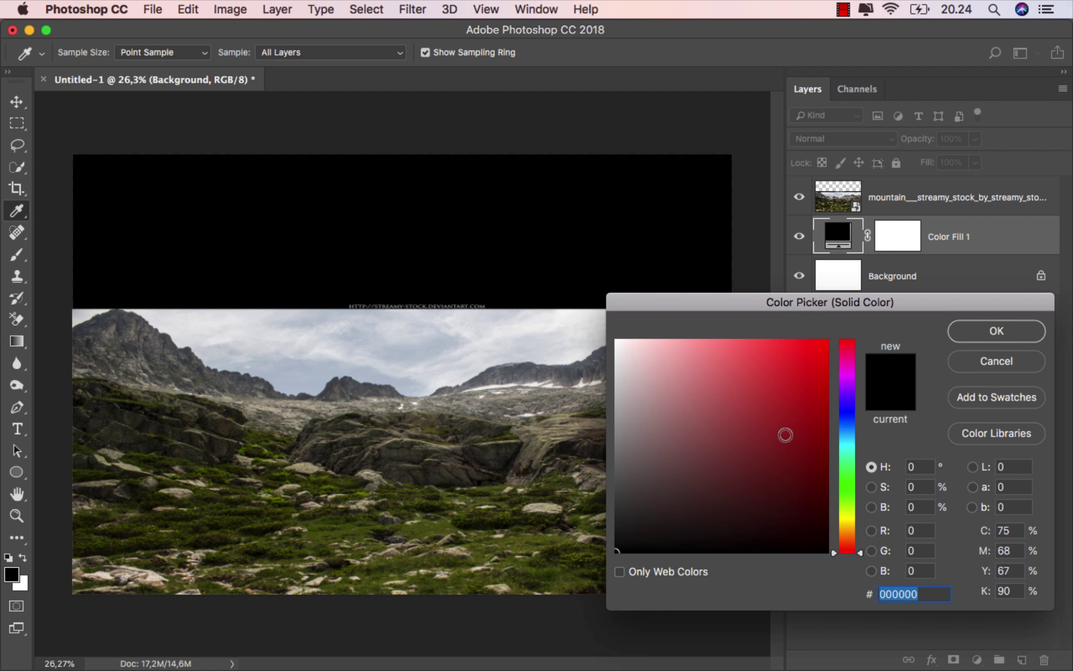
left_click(998, 333)
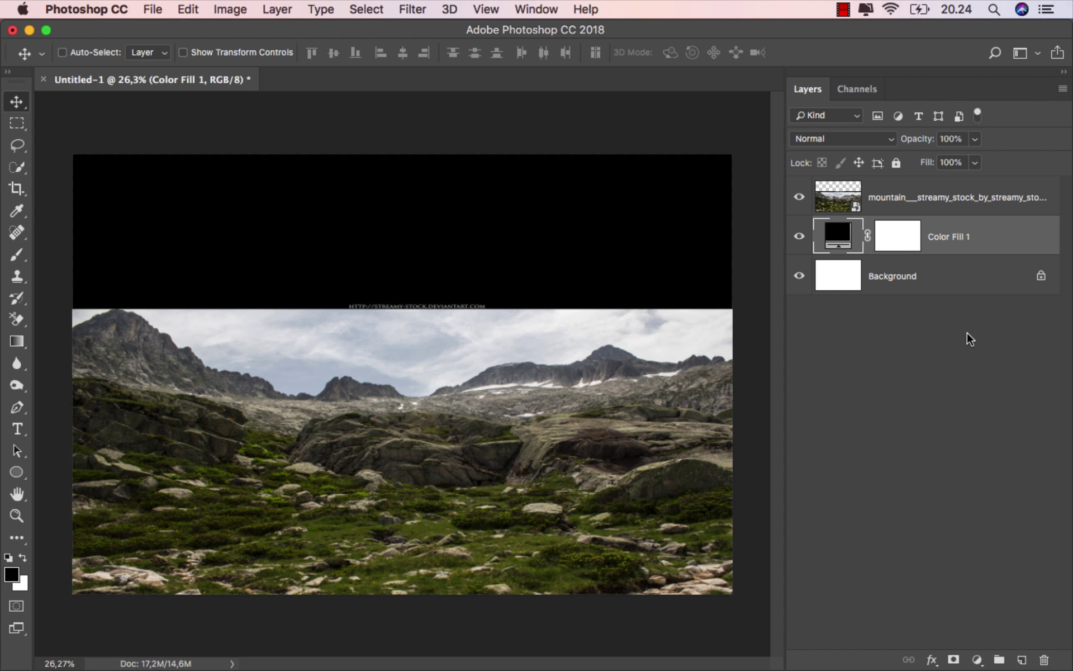
- Add a layer mask to the mountain layer and set the Gradient tool to a linear black-to-transparent gradient
left_click(906, 206)
left_click(954, 660)
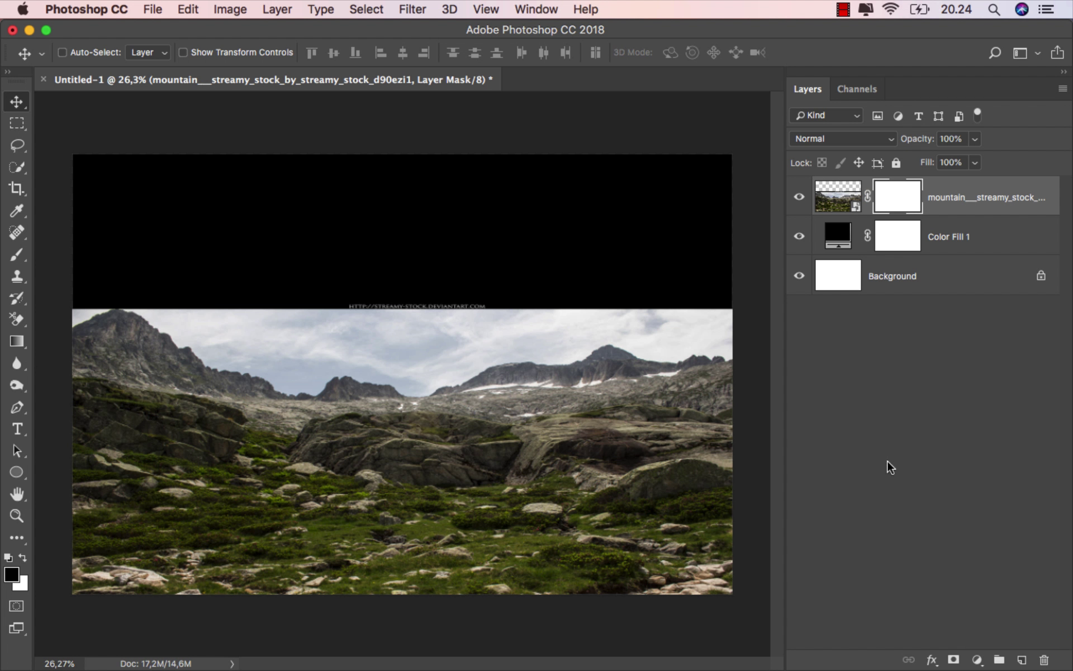
left_click(16, 255)
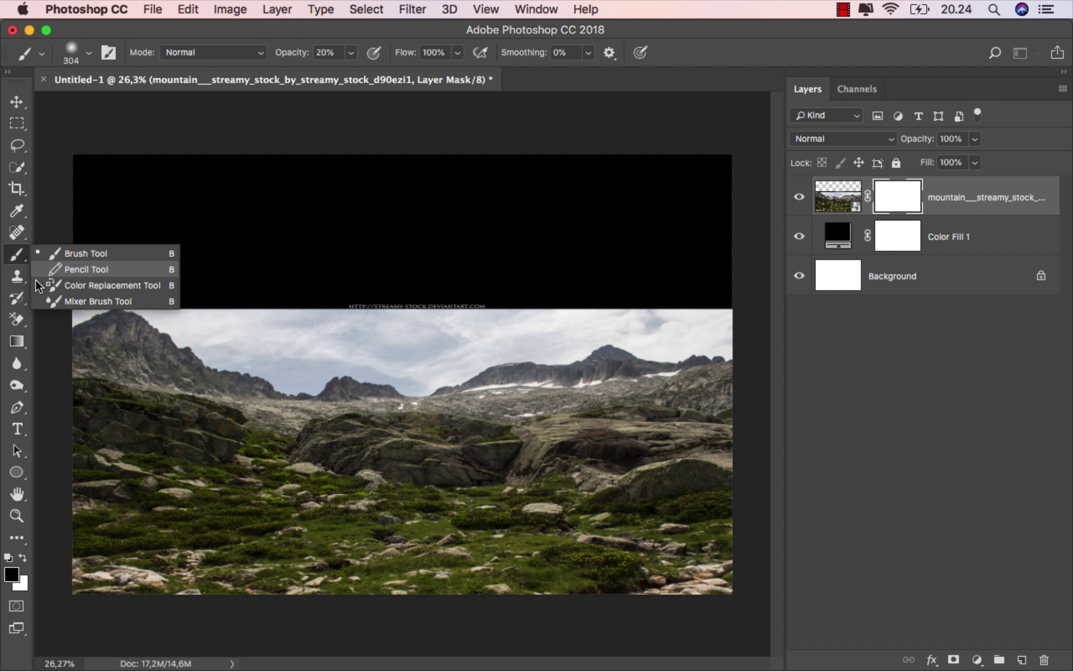
left_click(17, 341)
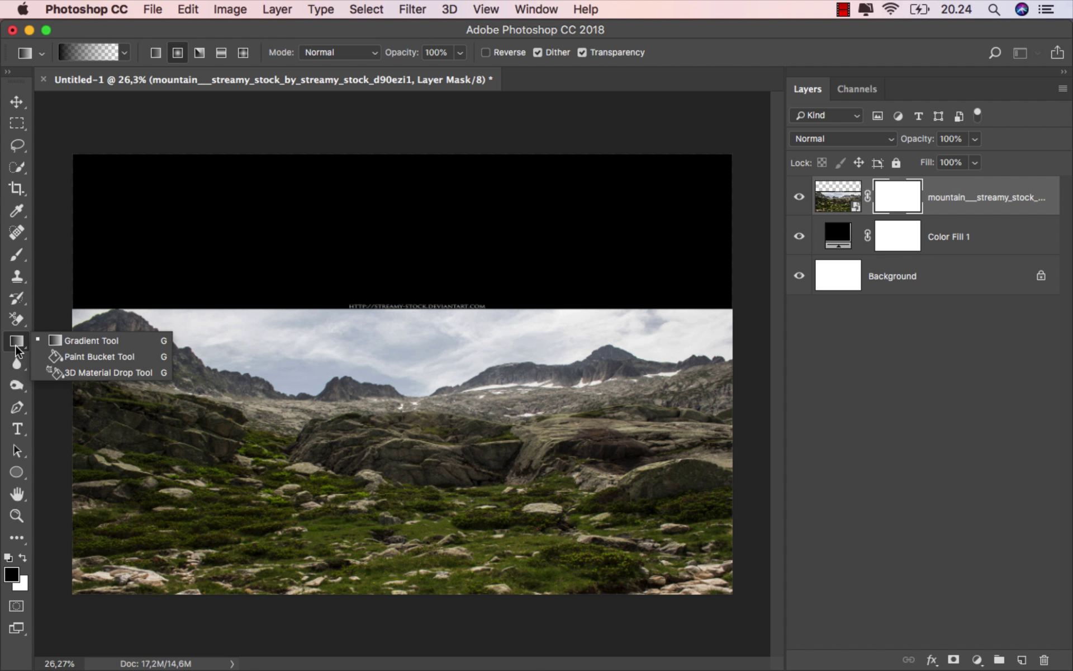
left_click(69, 342)
left_click(124, 52)
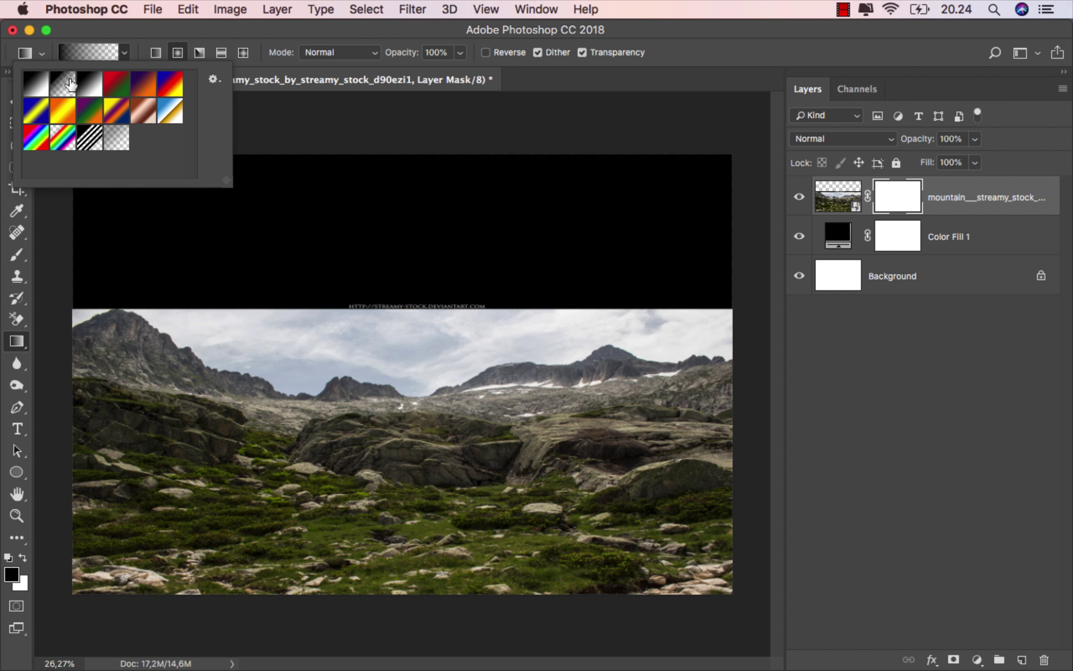
left_click(155, 52)
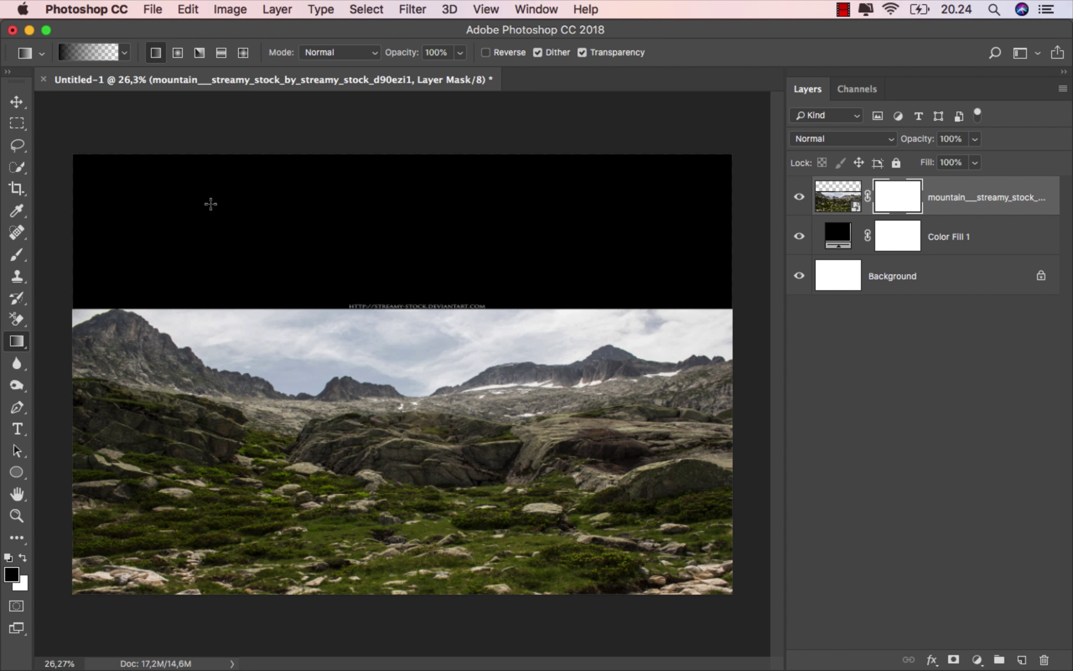
- Draw repeated downward gradients on the mountain layer's mask to hide the sky and fade out the distant peaks
left_click_drag(416, 479, 416, 480)
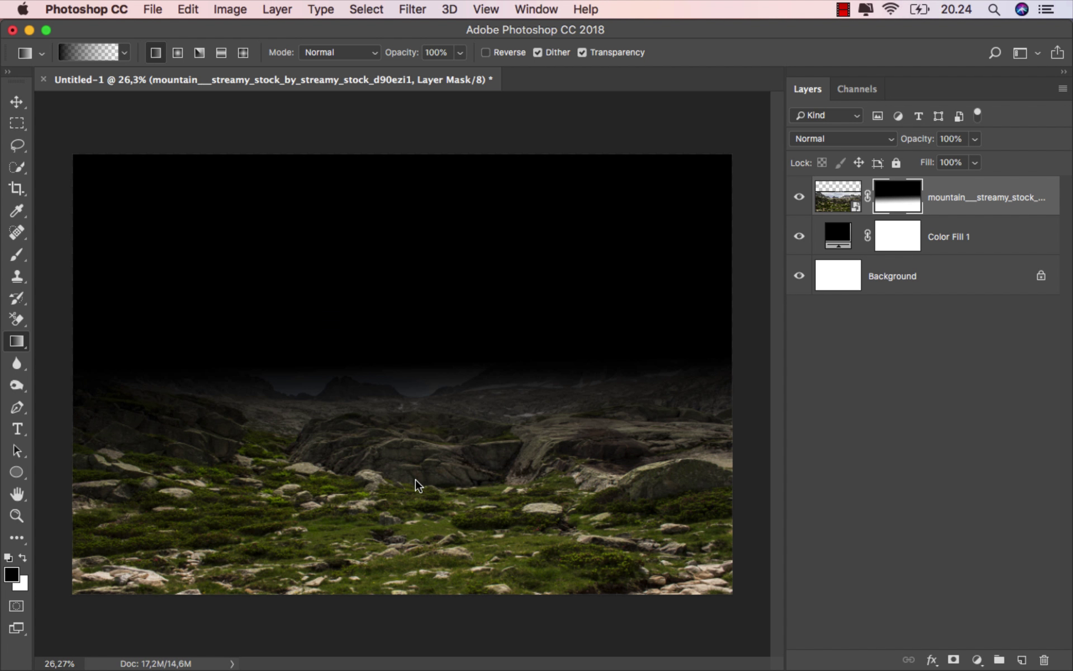
left_click_drag(413, 359, 412, 492)
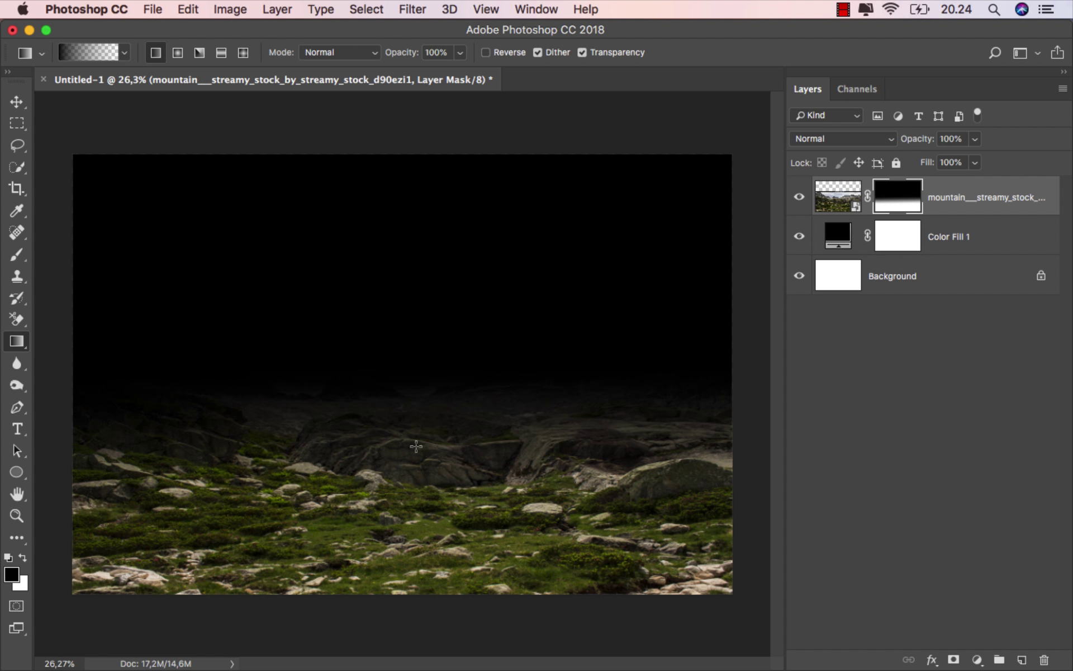
left_click_drag(404, 246, 411, 506)
left_click_drag(403, 294, 407, 496)
left_click_drag(426, 307, 426, 506)
key("v")
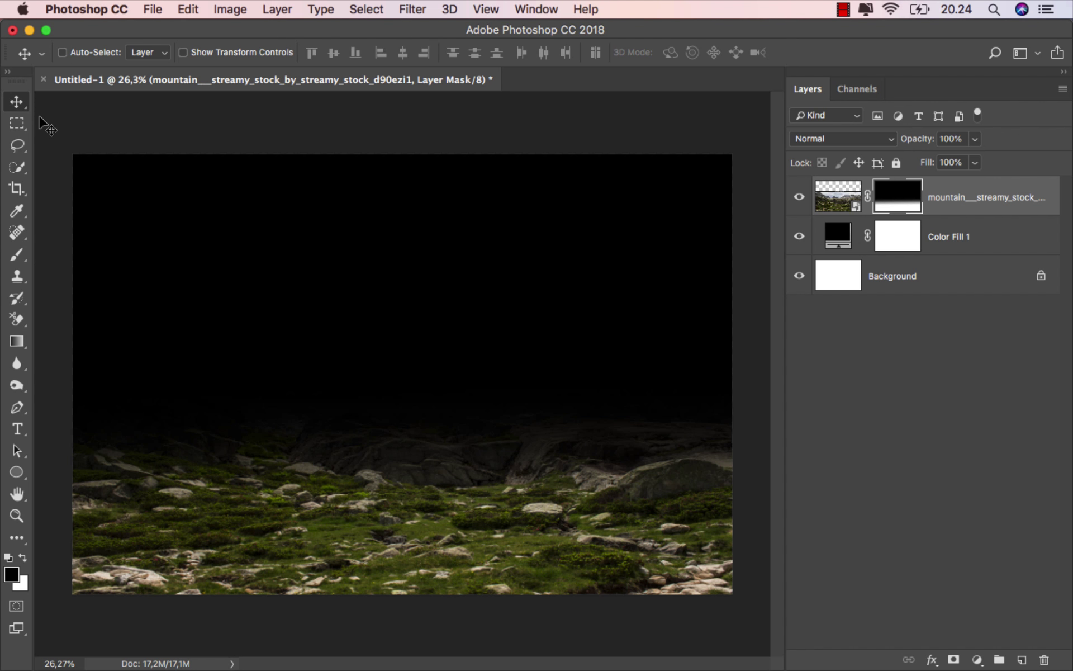
scroll(330, 388, "up", 2)
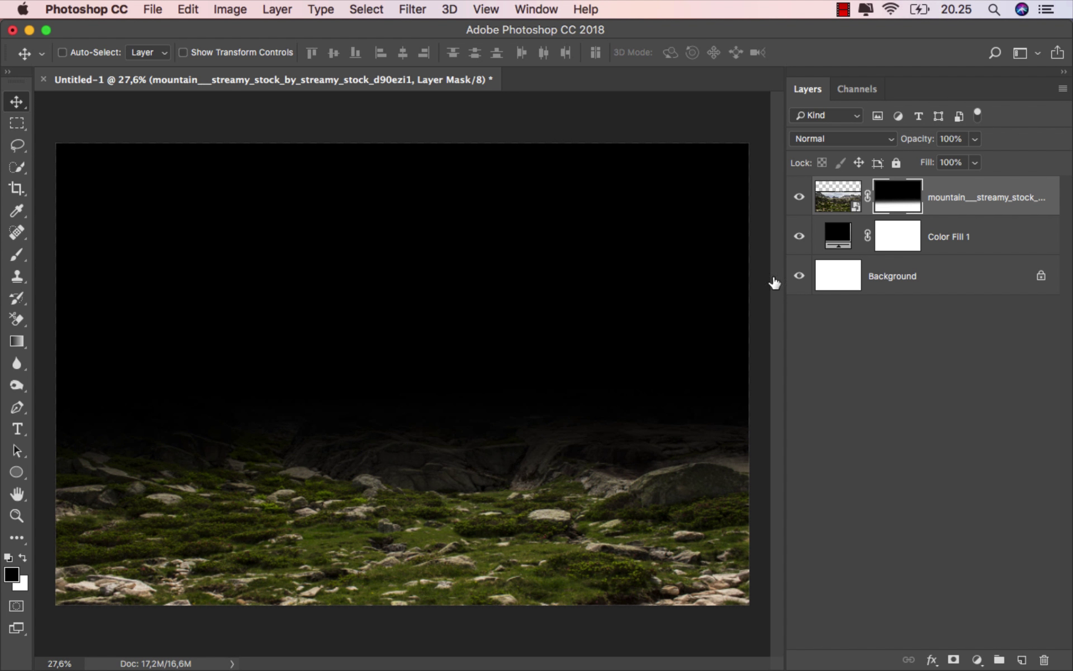
- Change the Solid Color fill layer to dark gray 2f2f2f and compare the image with the fill hidden and shown
left_click(932, 199)
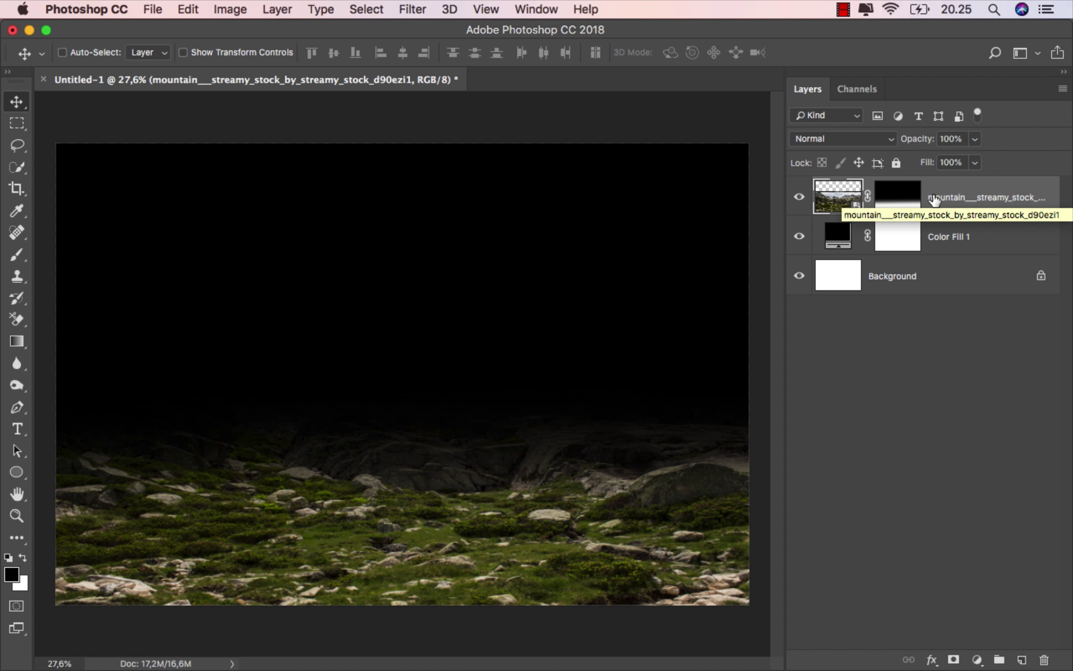
double_click(838, 235)
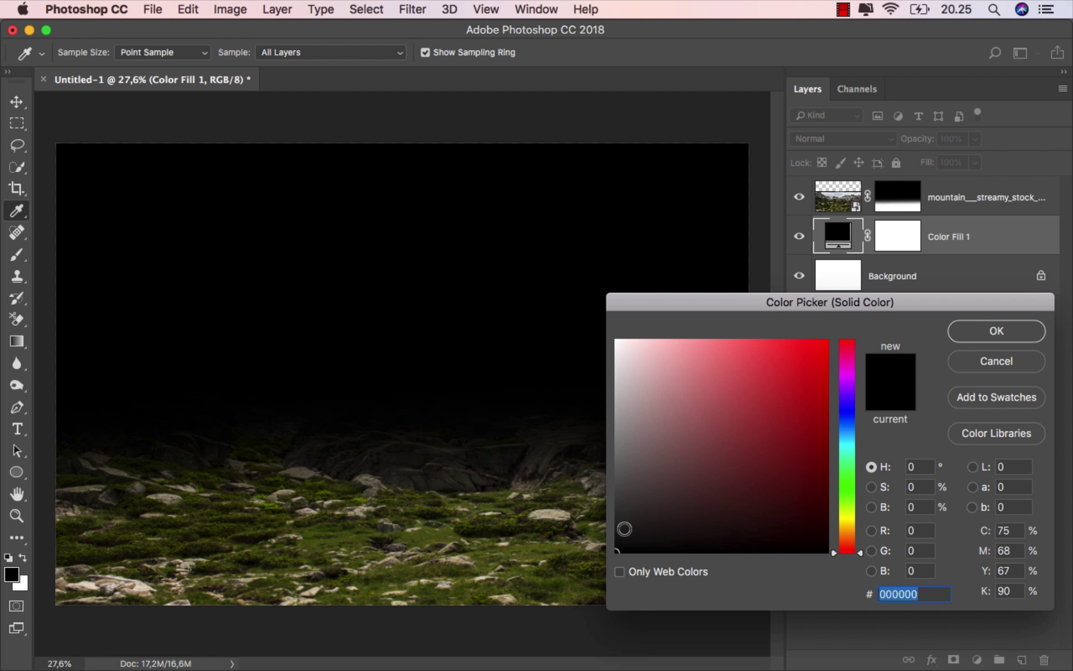
left_click_drag(624, 528, 613, 513)
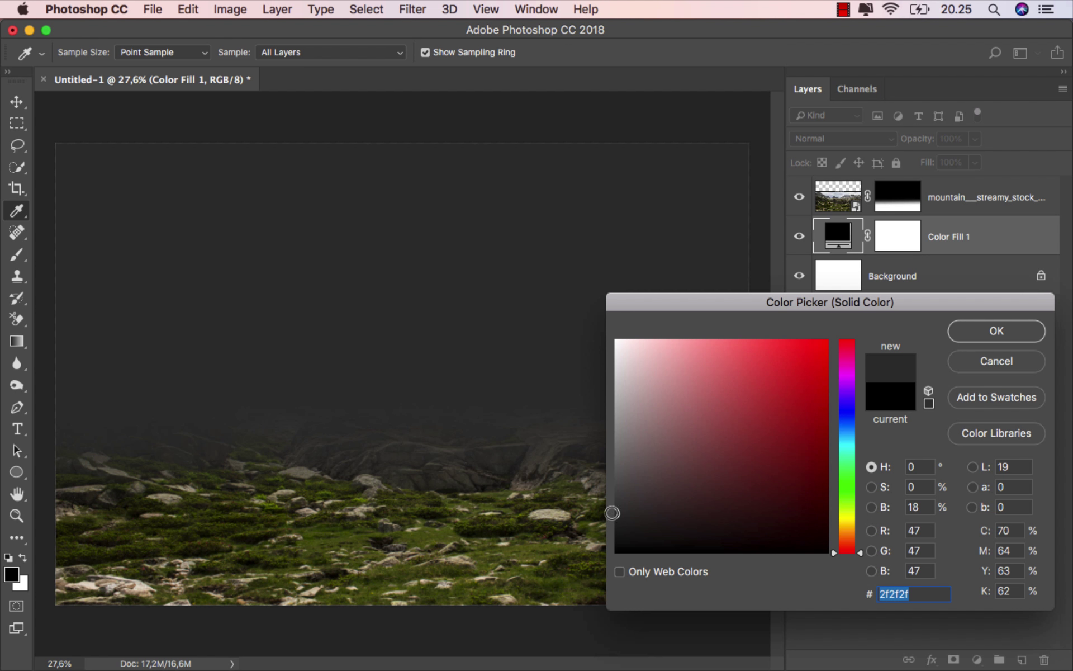
left_click(986, 335)
key("v")
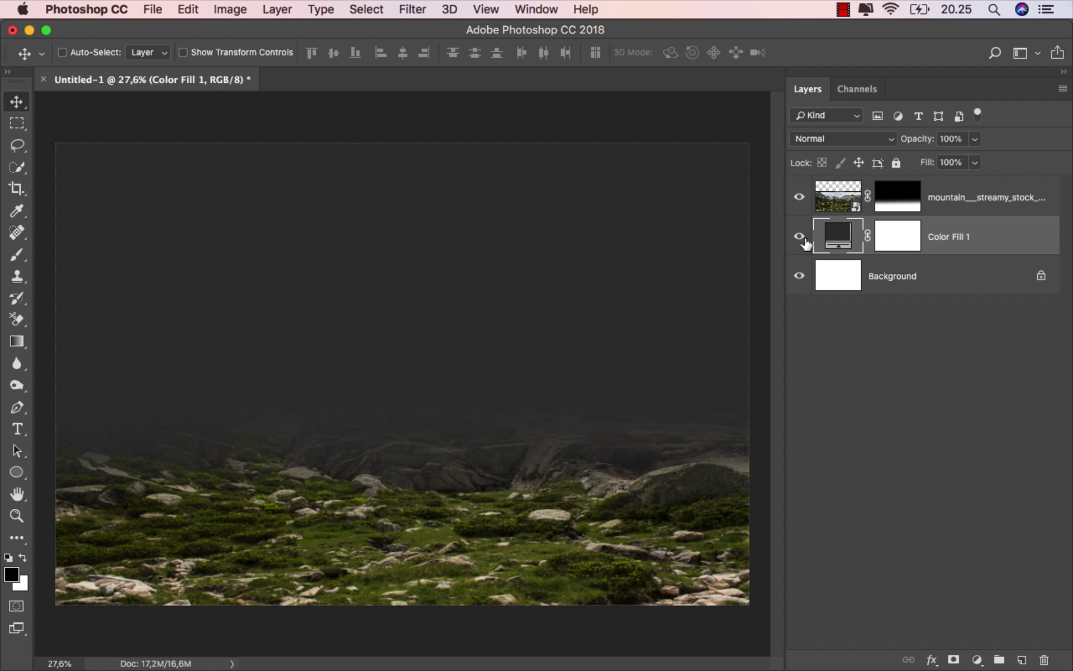
left_click(799, 236)
left_click(800, 237)
- Place the a_cloudy_day stock photo from Finder and move its layer directly below the mountain layer
left_click(949, 200)
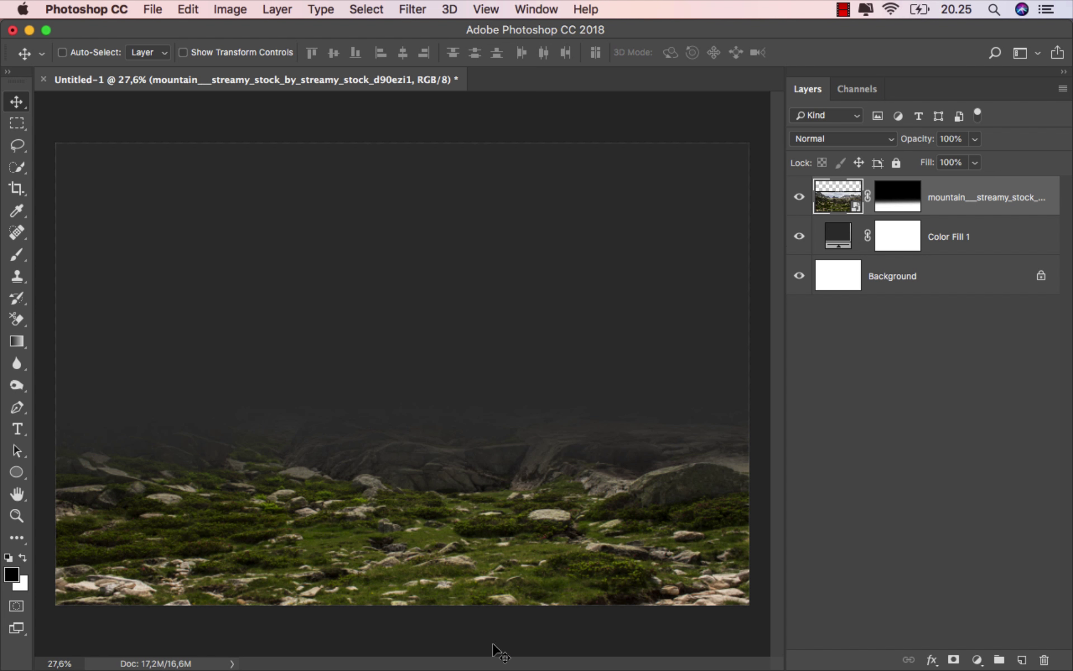
left_click(430, 642)
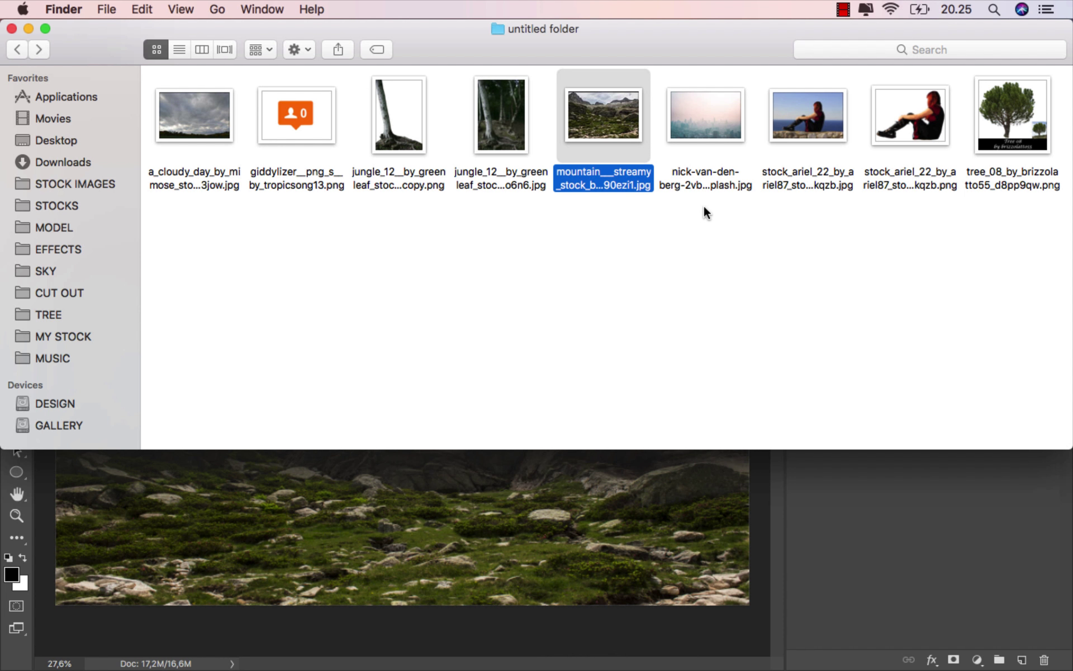
left_click_drag(223, 176, 435, 554)
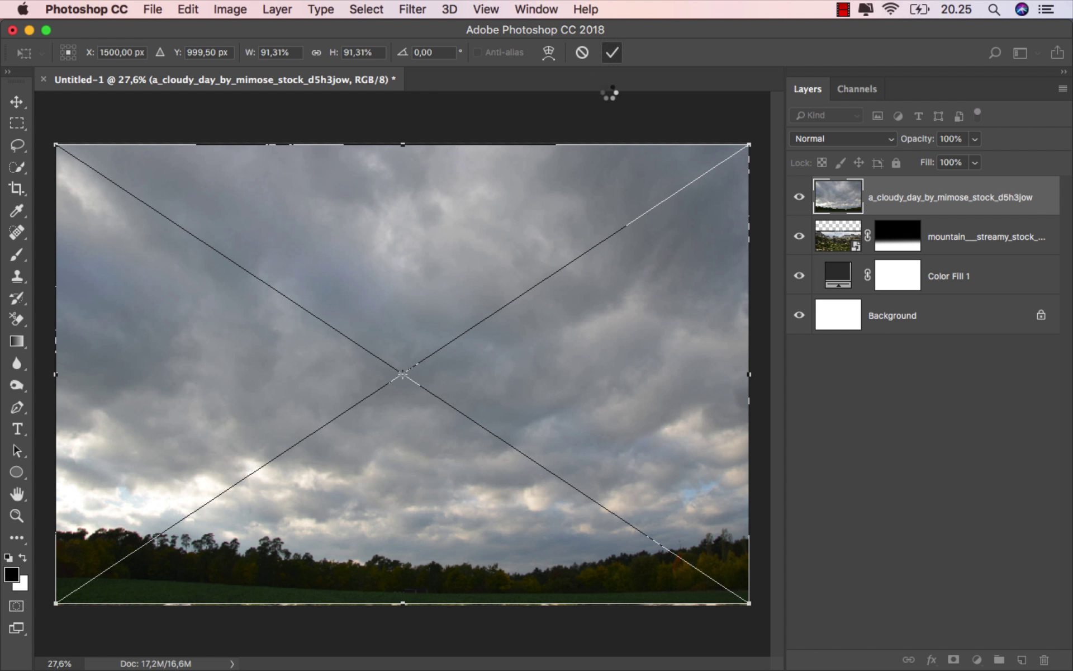
left_click(612, 52)
left_click_drag(923, 207, 912, 256)
- Set the cloudy sky layer's opacity to 50% and raise its bottom edge to scale the height to about 81.07%
left_click(975, 139)
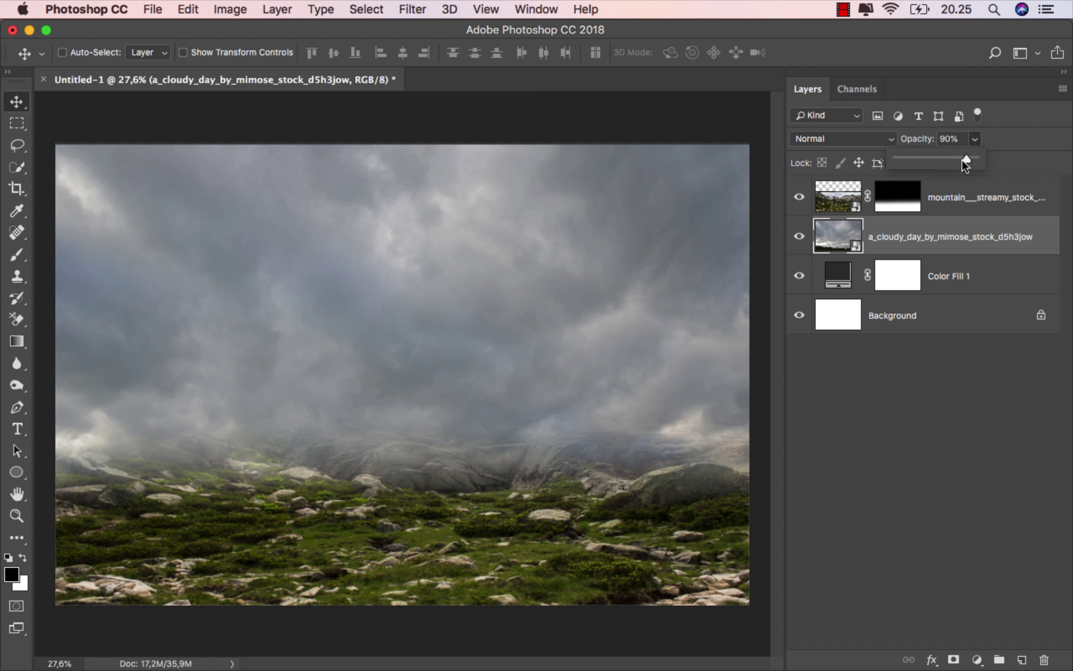
left_click_drag(965, 162, 938, 168)
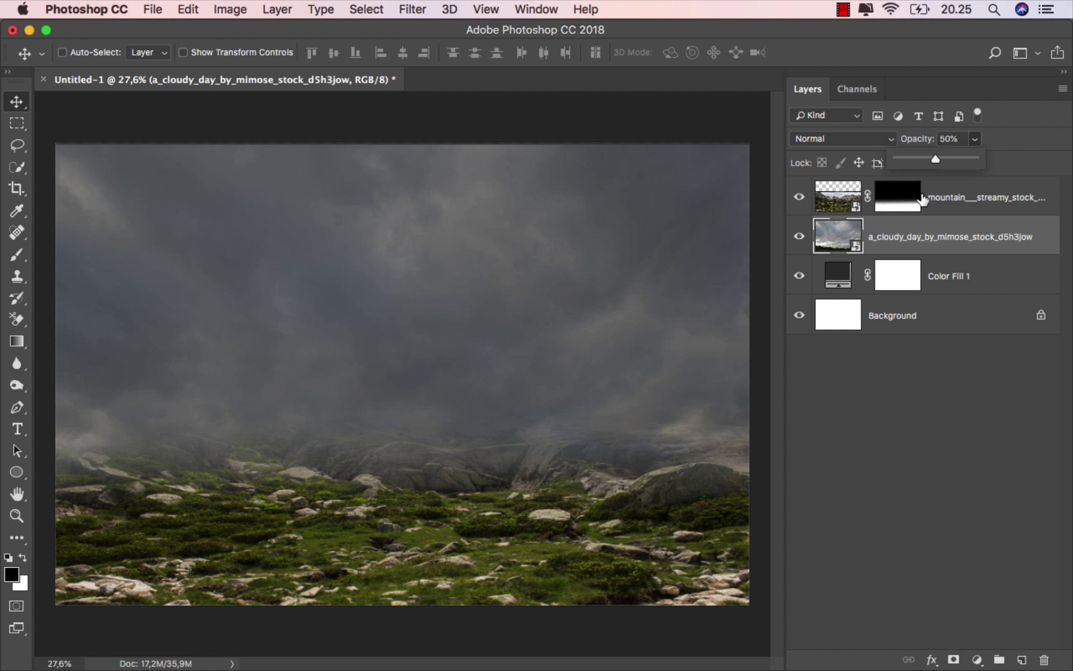
left_click(898, 246)
key("super+t")
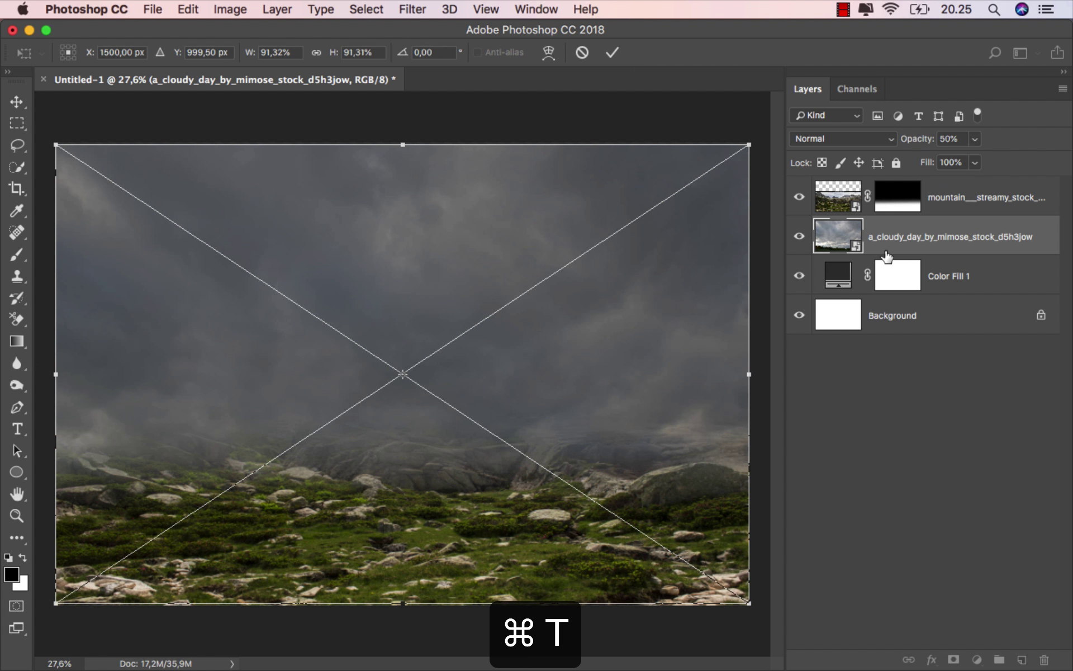
left_click_drag(403, 602, 439, 551)
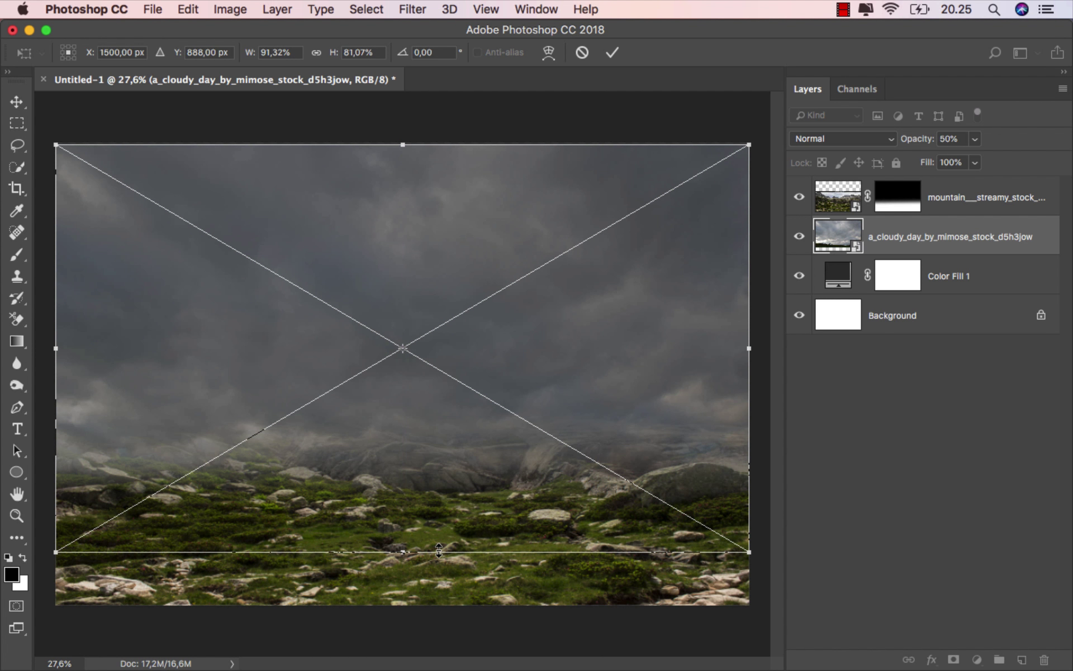
left_click(612, 52)
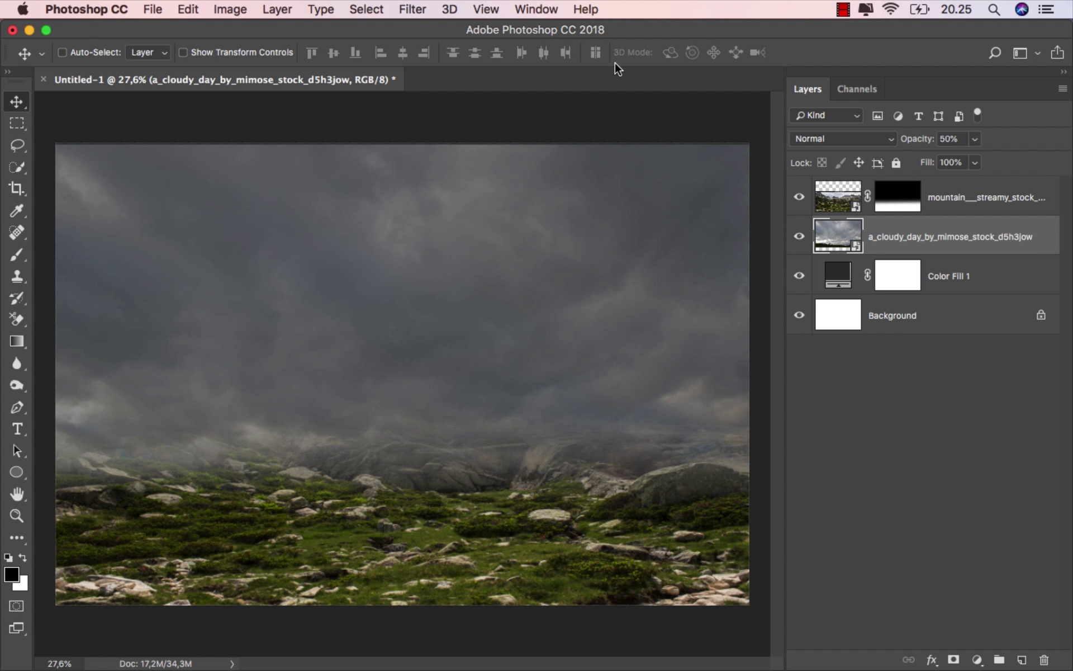
- Place the hazy city skyline Unsplash photo from Finder as a new layer above the mountain layer
left_click(958, 195)
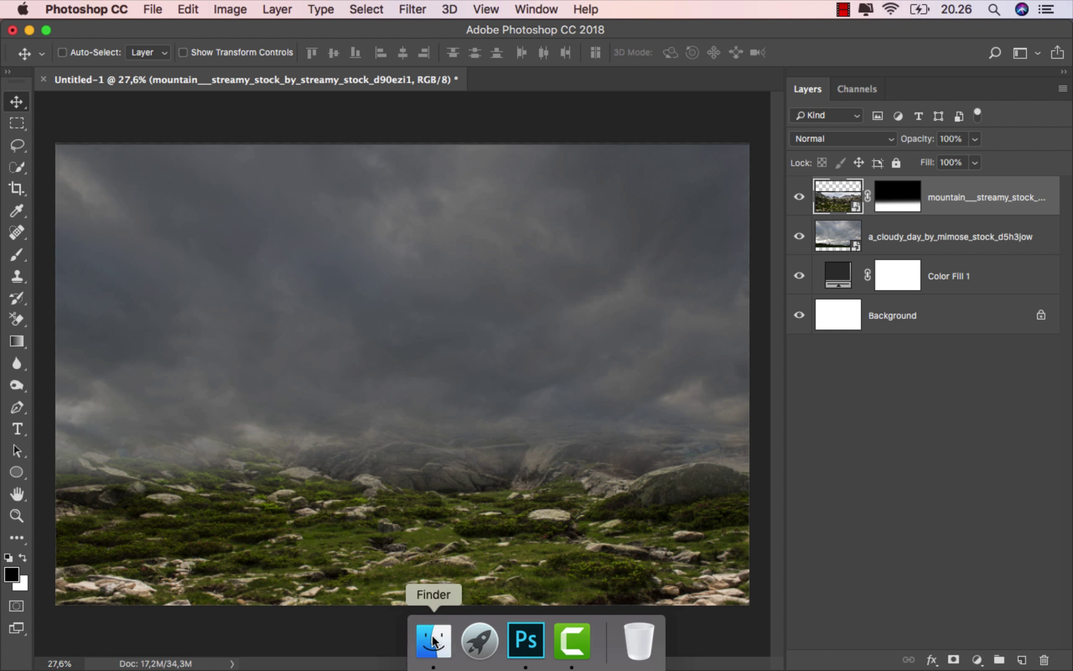
left_click(433, 639)
left_click_drag(709, 118, 475, 475)
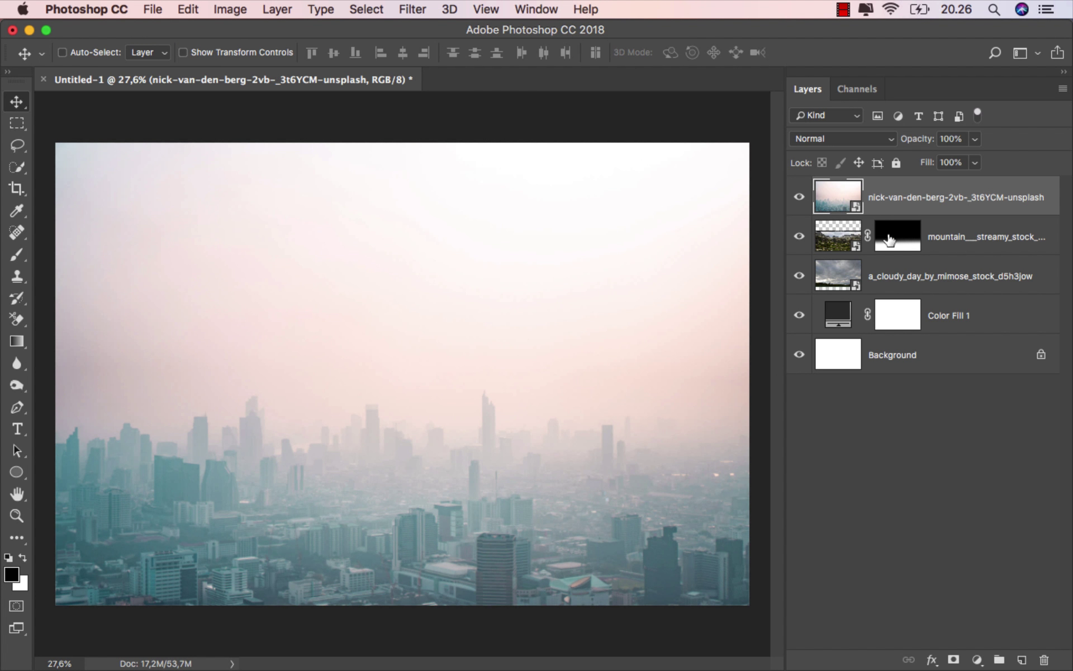
- Move the city skyline layer directly below the mountain layer and set its blend mode to Multiply
left_click_drag(911, 208, 904, 255)
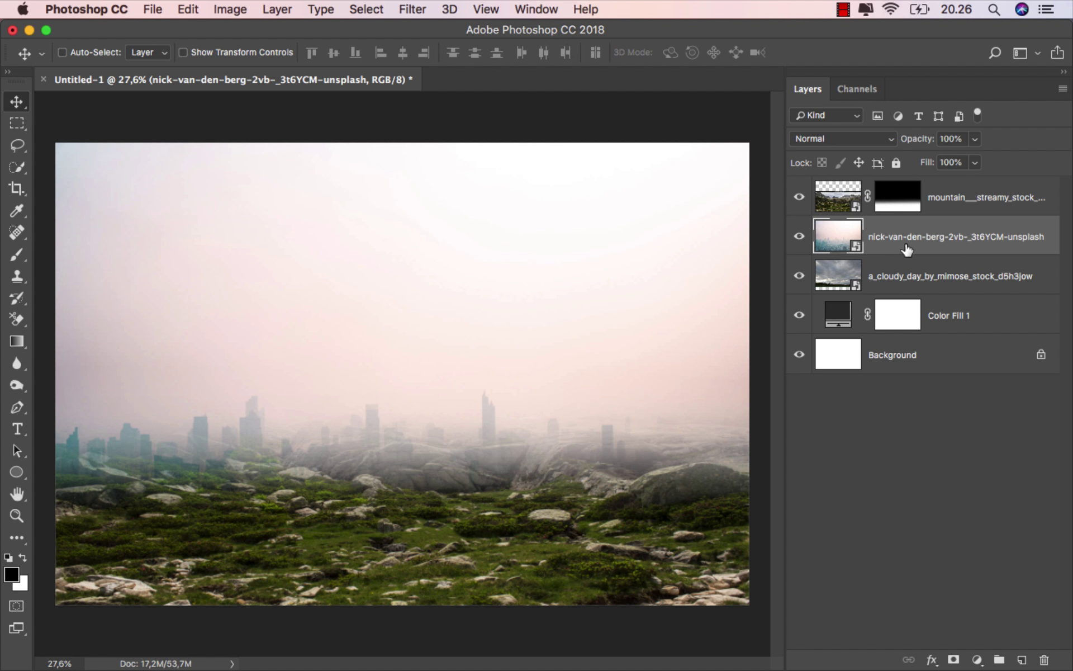
left_click(840, 139)
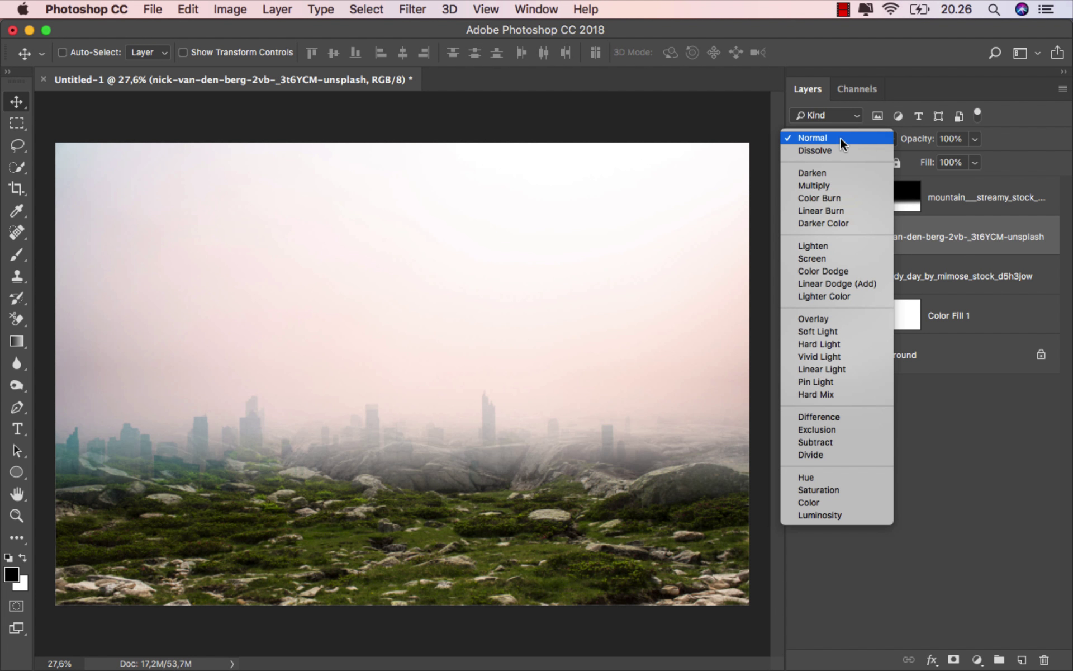
left_click(842, 188)
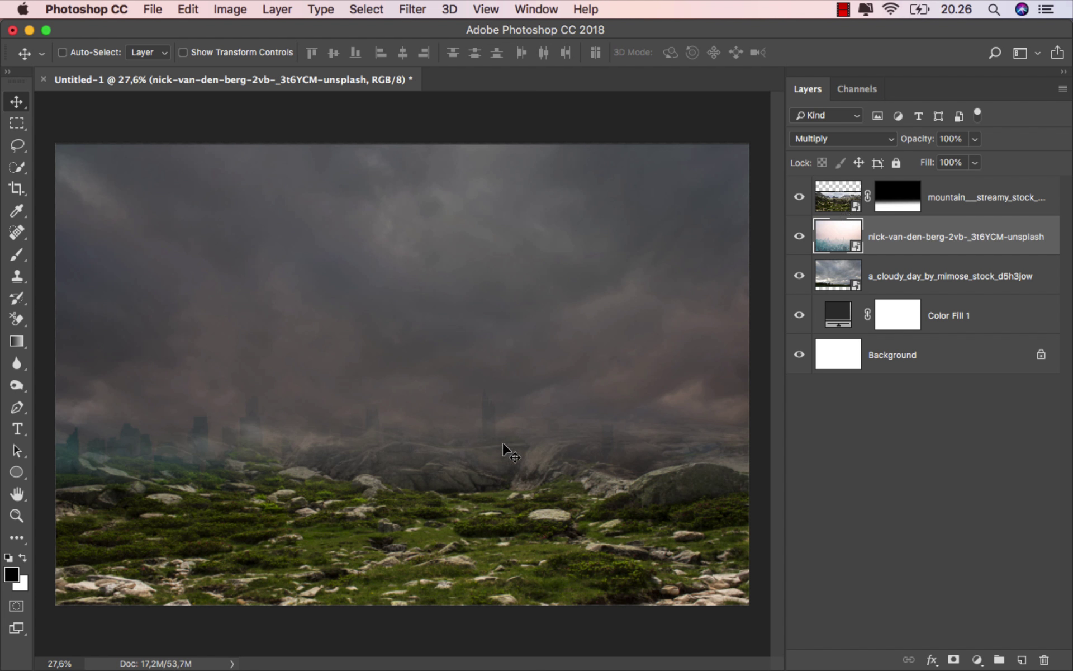
- Raise the city skyline so its buildings stand above the rocky ground, and flip the layer horizontally
left_click_drag(502, 445, 505, 369)
key("super+t")
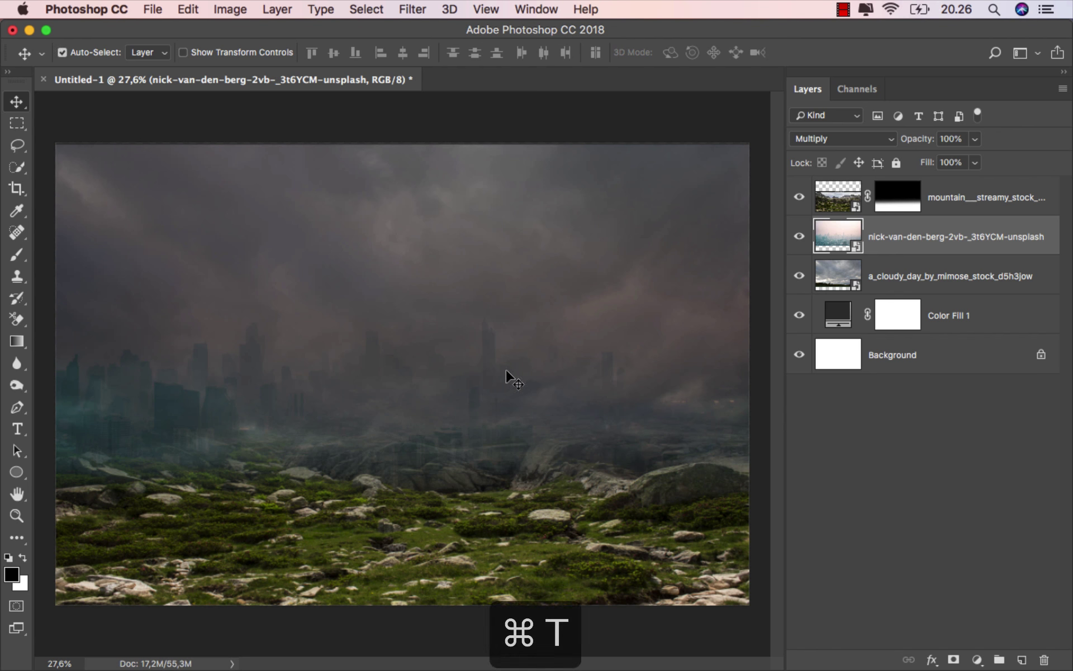
right_click(506, 368)
left_click(552, 564)
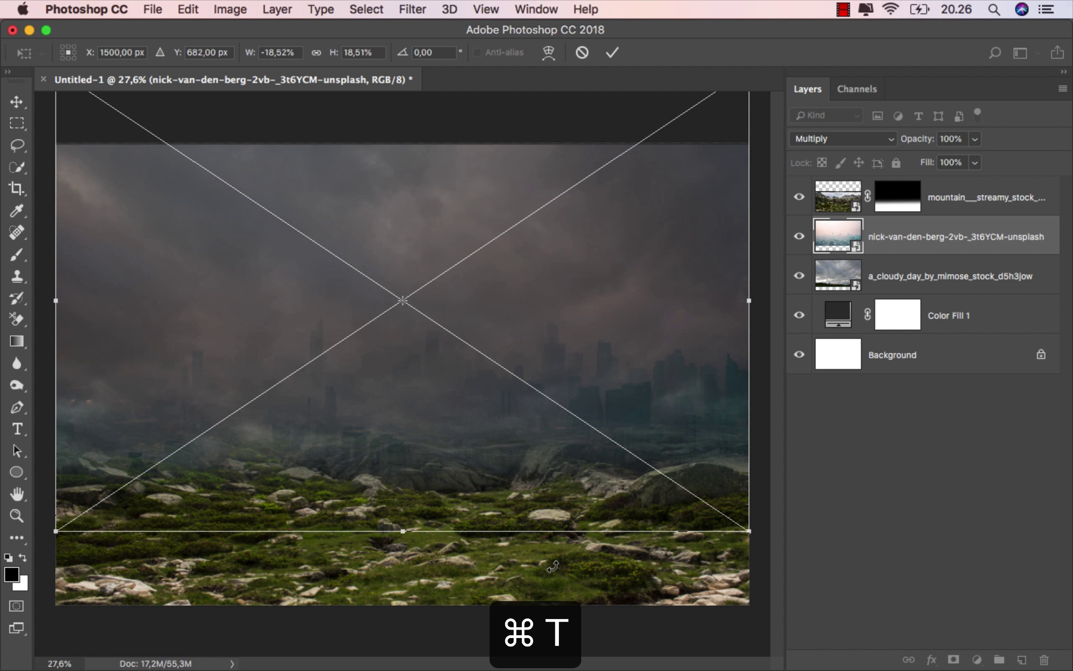
mouse_move(528, 388)
left_mouse_down()
mouse_move(532, 397)
mouse_move(530, 388)
left_mouse_up()
left_click(612, 53)
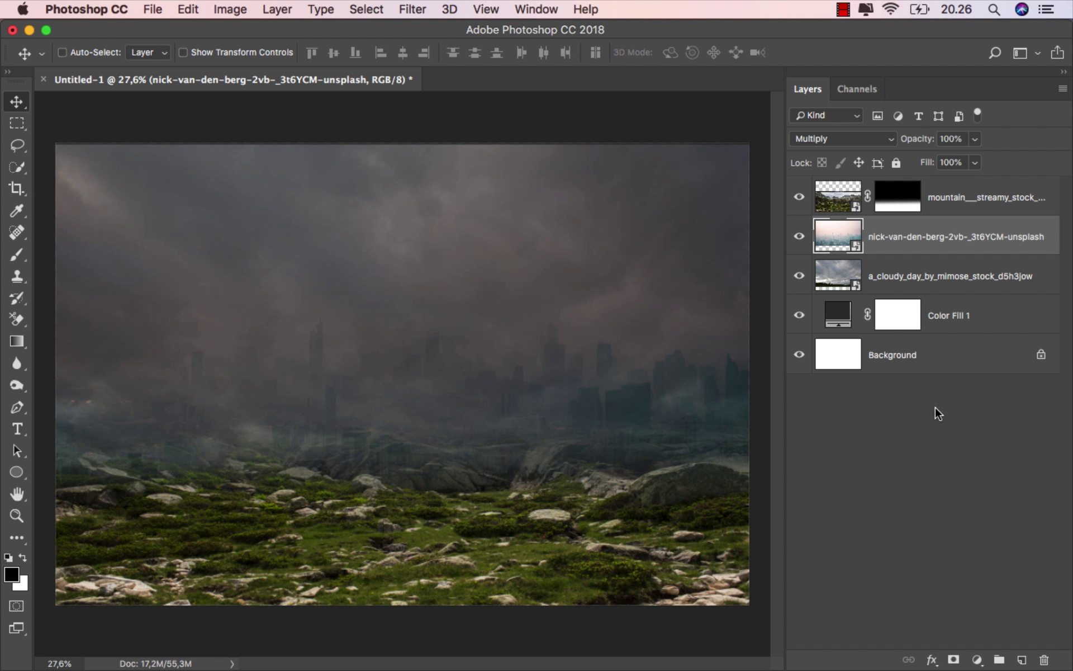
- Desaturate the city skyline with a clipped Hue/Saturation adjustment layer and compare the image with the adjustment hidden and shown
left_click(978, 660)
left_click(1012, 477)
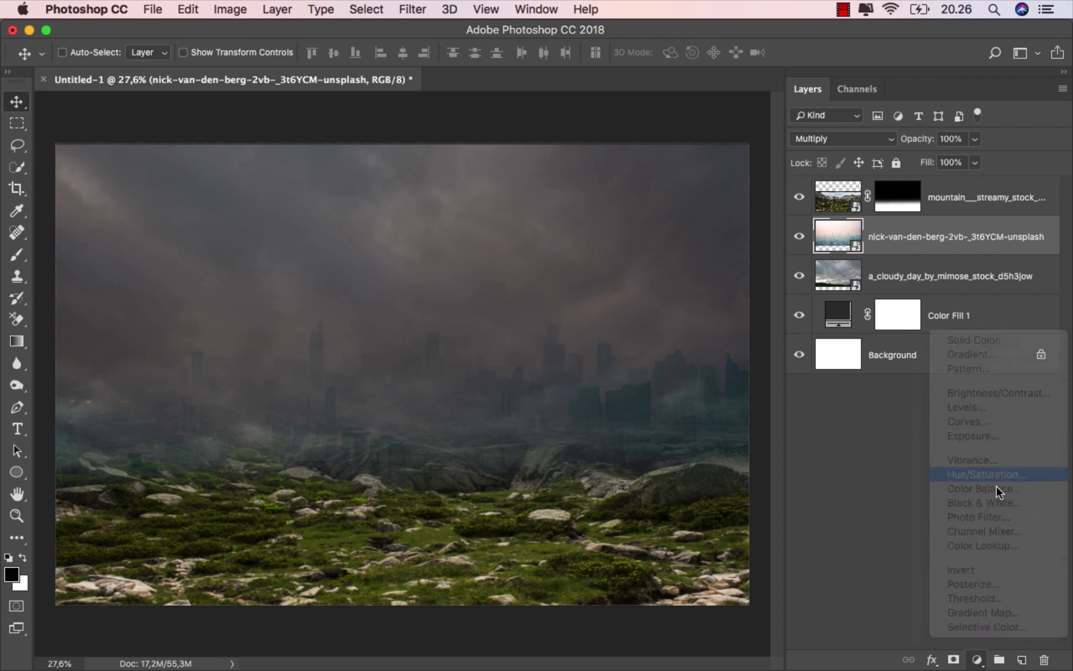
left_click(664, 605)
left_click_drag(691, 488, 606, 482)
left_click(613, 322)
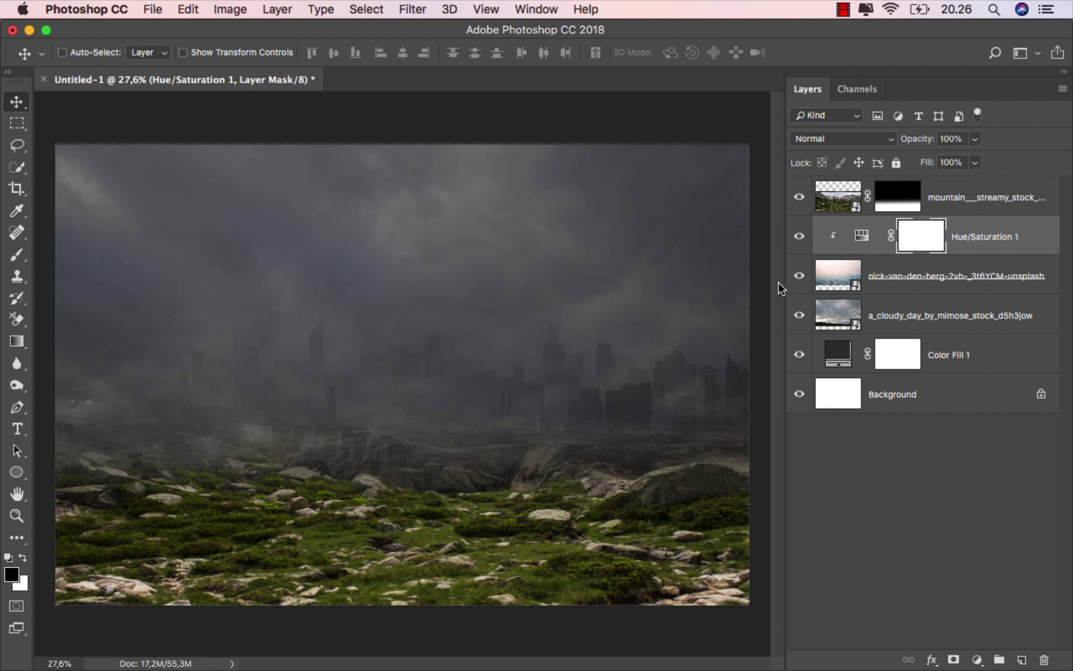
left_click(798, 236)
left_click(798, 236)
left_click(970, 240)
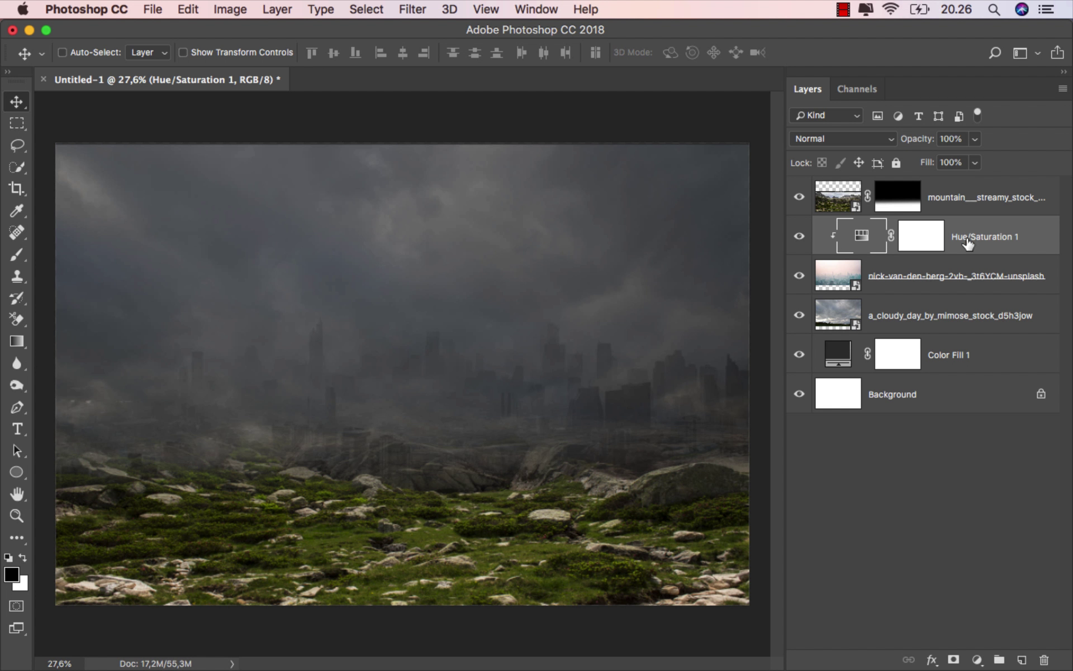
- Clip a Brightness/Contrast adjustment with brightness -45 and contrast 45 to the cloudy sky layer, and compare it hidden and shown
left_click(923, 315)
left_click(977, 660)
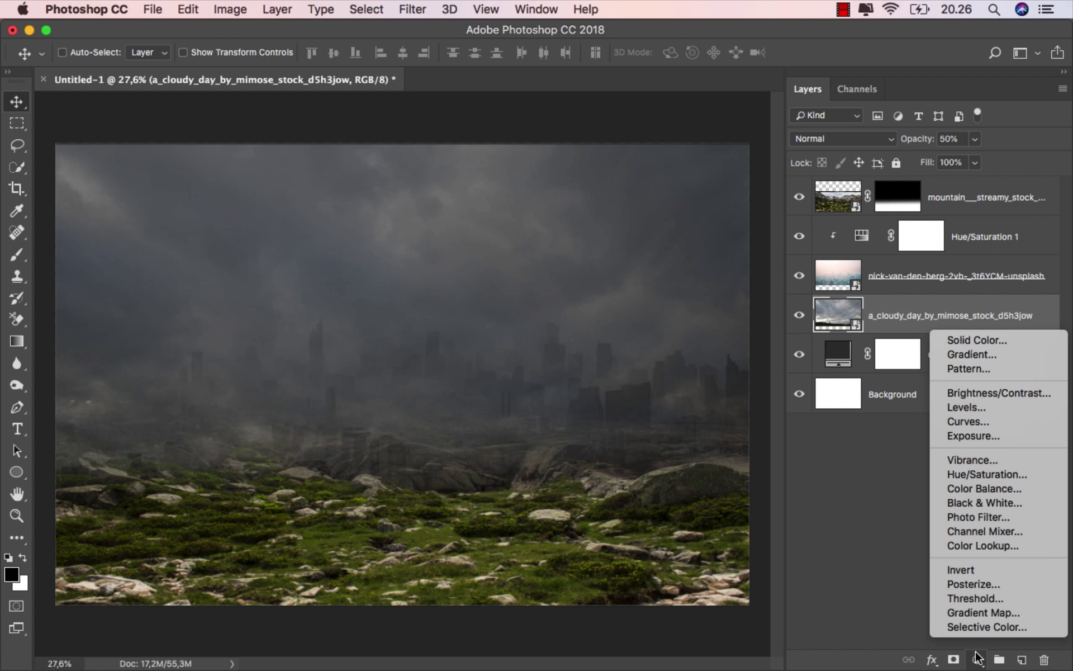
left_click(1006, 391)
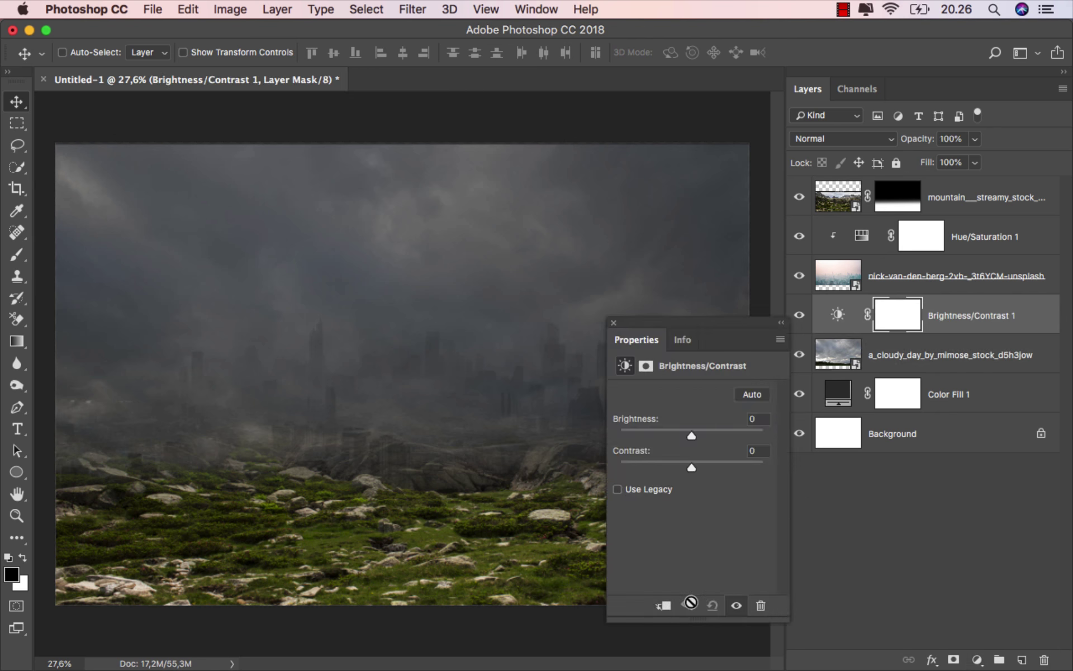
left_click(666, 605)
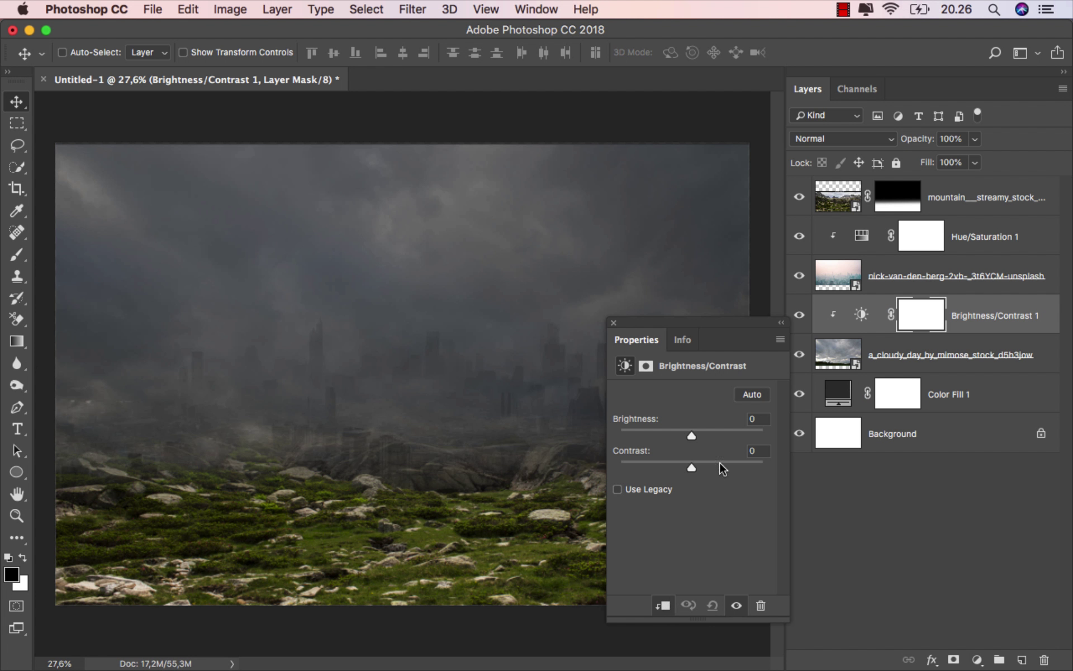
left_click_drag(723, 461, 669, 432)
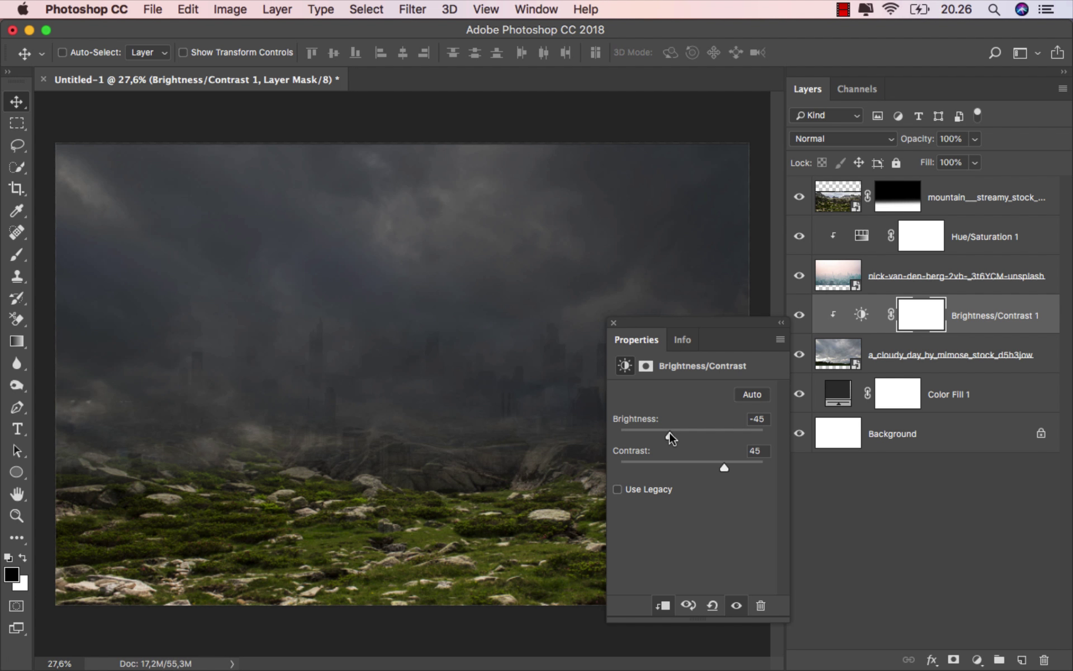
left_click(614, 323)
left_click(798, 317)
left_click(798, 317)
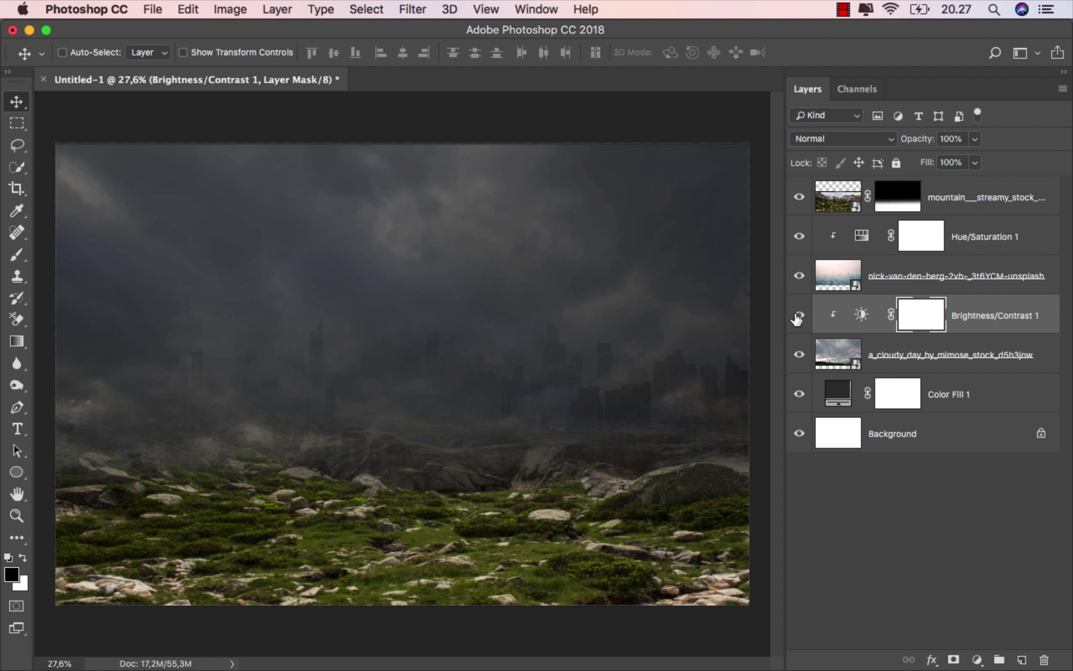
left_click(977, 316)
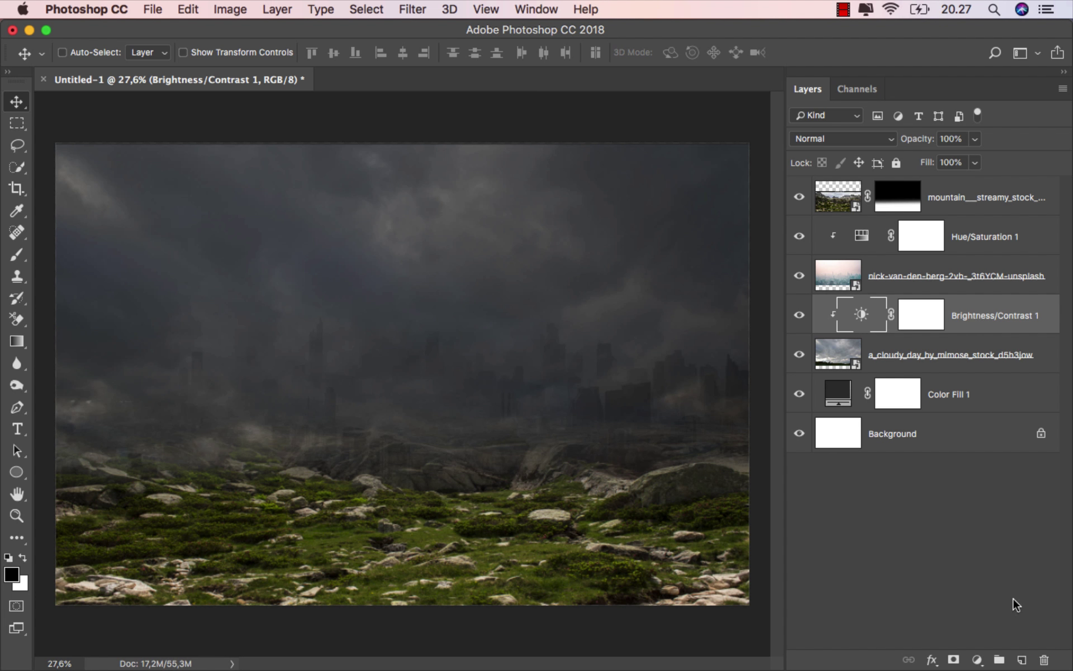
- Add a new layer above Brightness/Contrast 1, clip it to the cloudy sky layer and name it black
left_click(1021, 659)
right_click(915, 310)
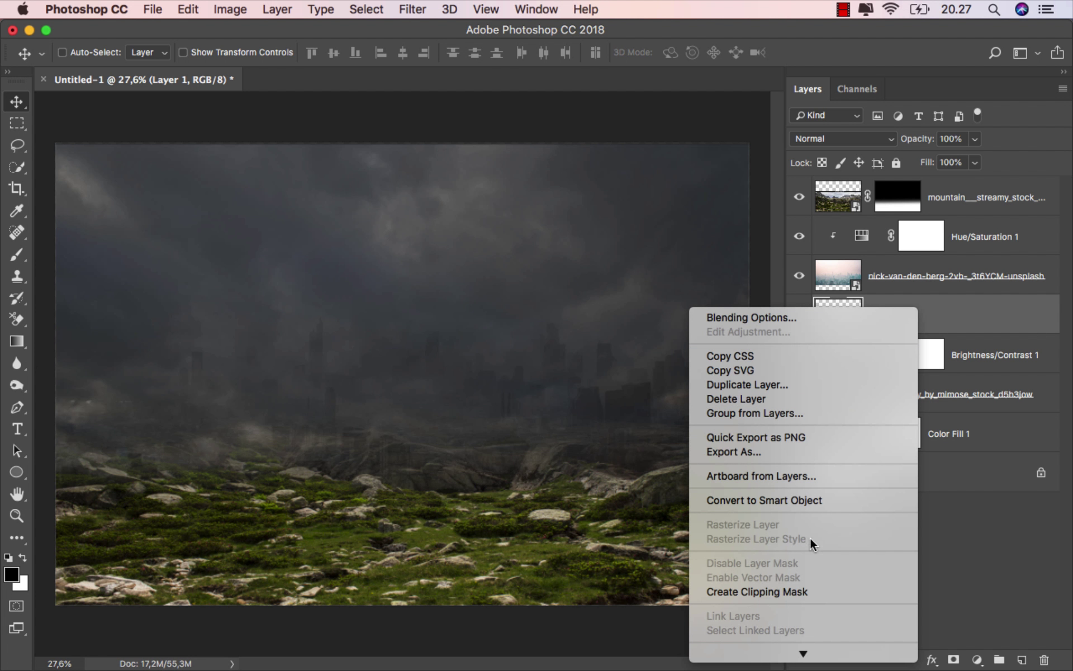
left_click(785, 591)
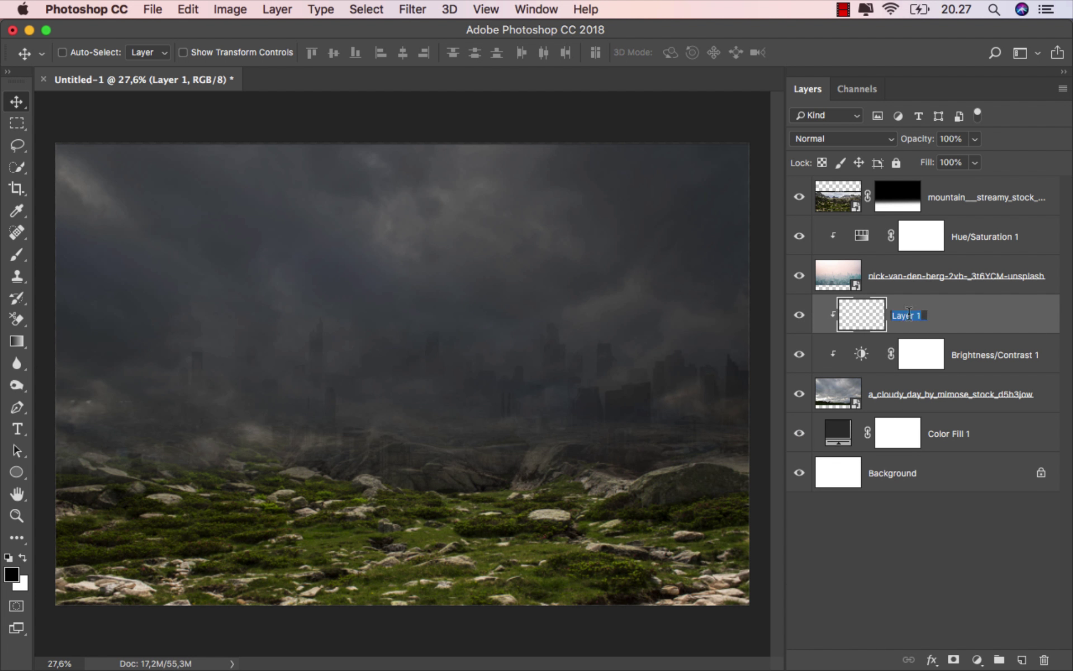
type("black")
key("Return")
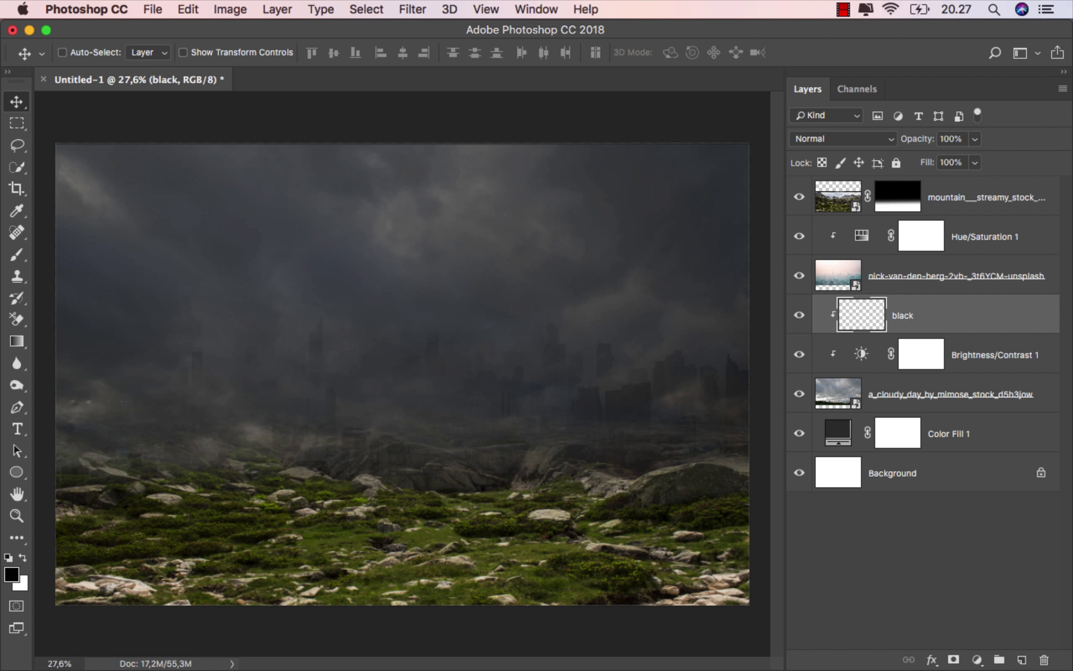
- Draw a linear black-to-transparent gradient at 35% opacity from the image's upper-left corner down to the grass, and compare the black layer hidden and shown
left_click_drag(25, 342, 37, 342)
left_click(67, 340)
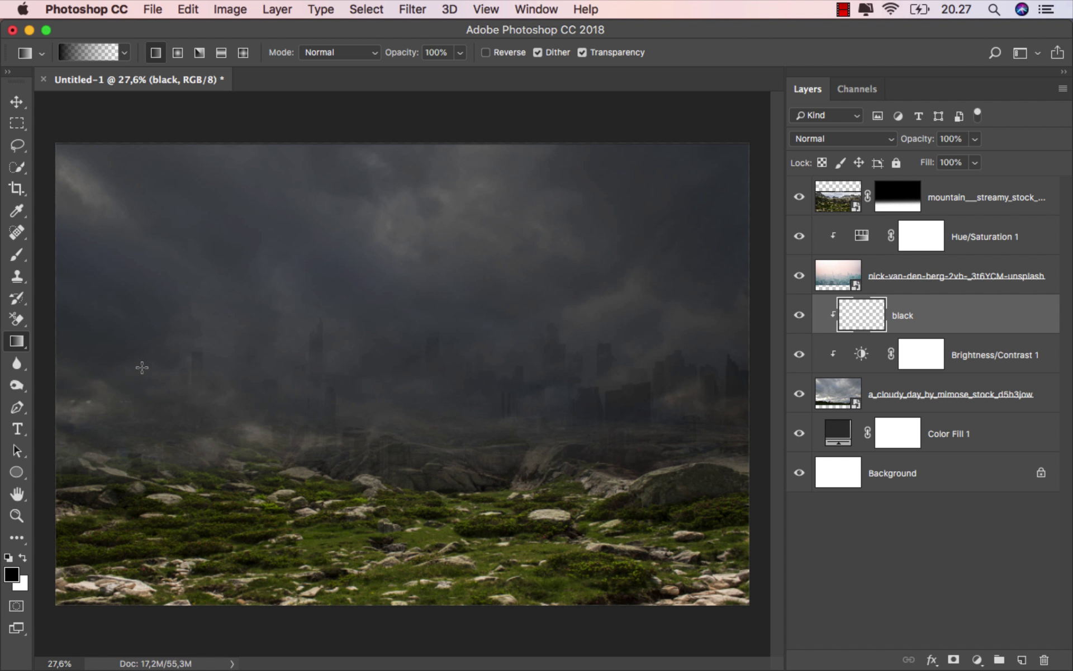
left_click_drag(458, 58, 400, 78)
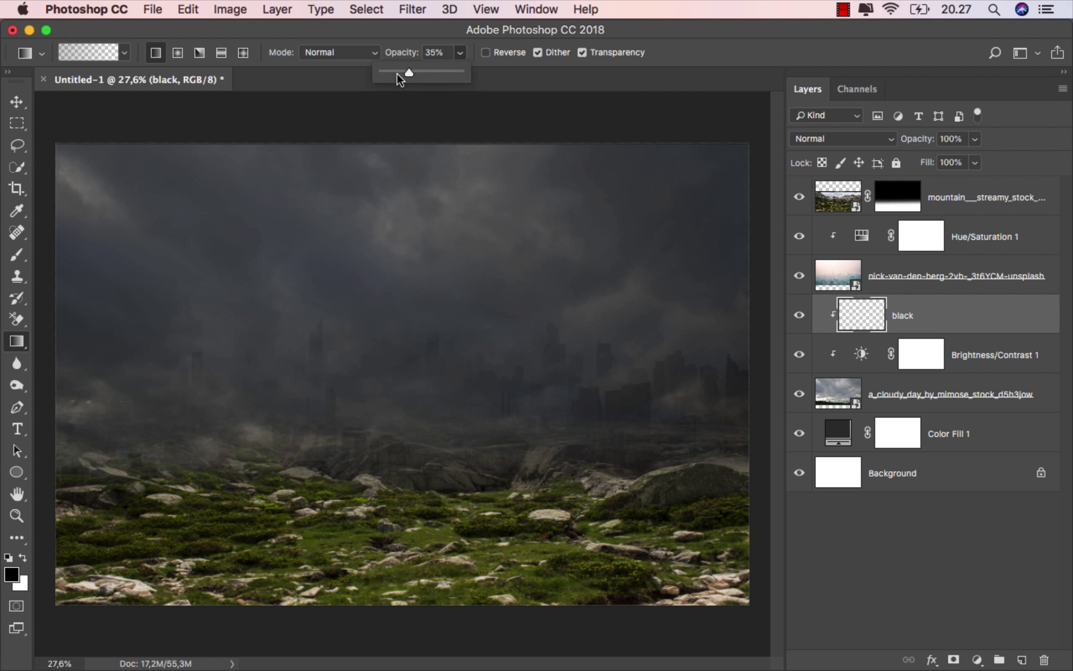
left_click(294, 26)
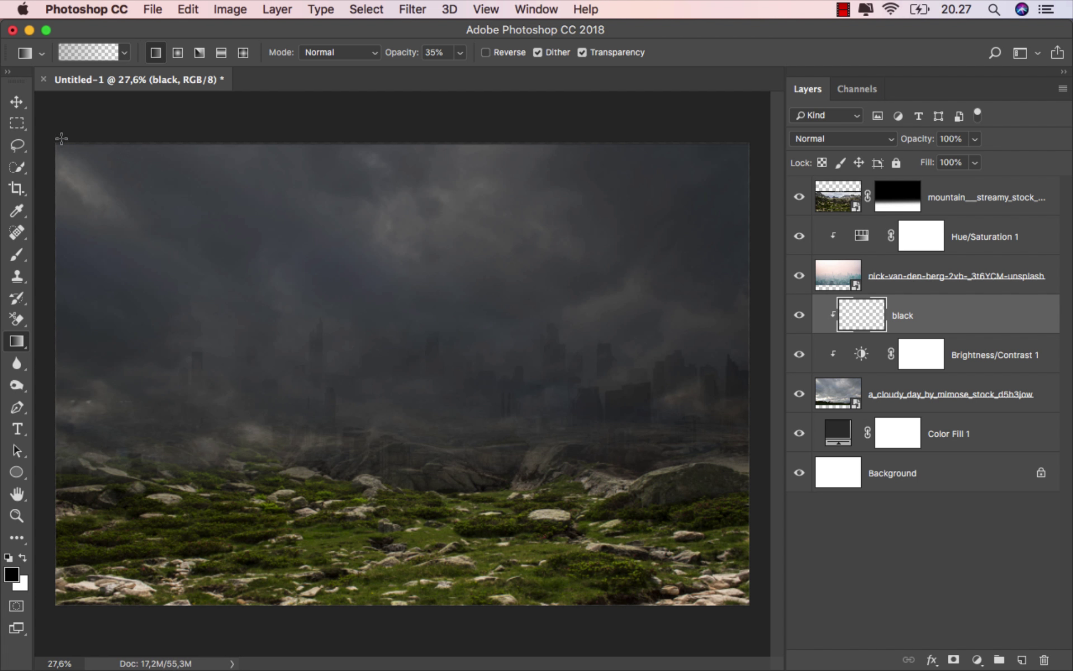
left_click_drag(61, 138, 275, 542)
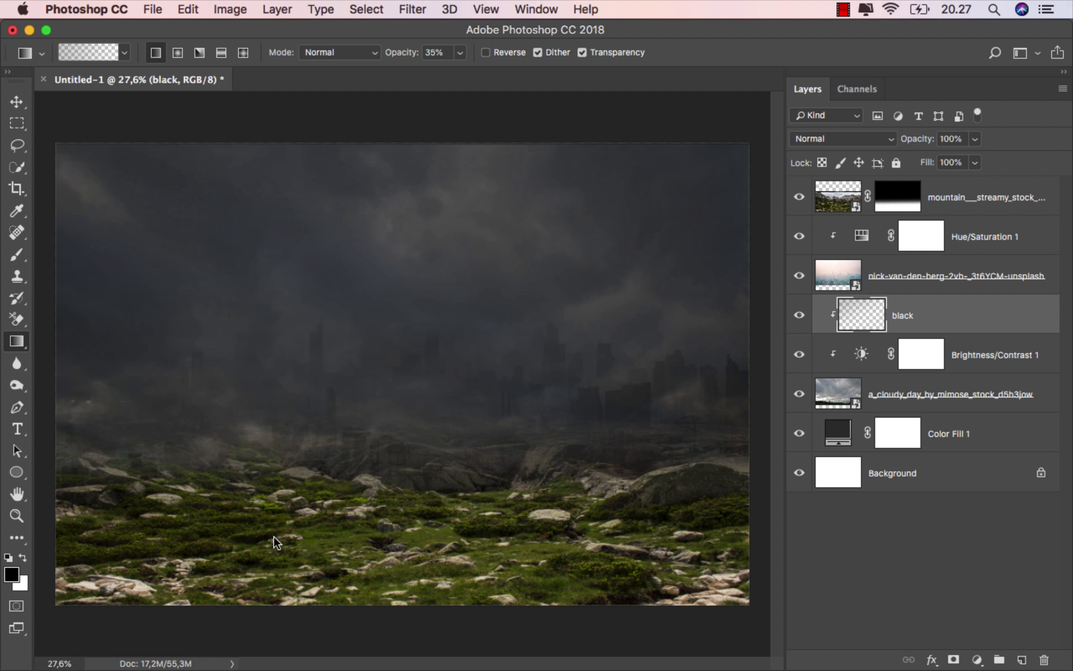
left_click(799, 317)
left_click(798, 317)
key("v")
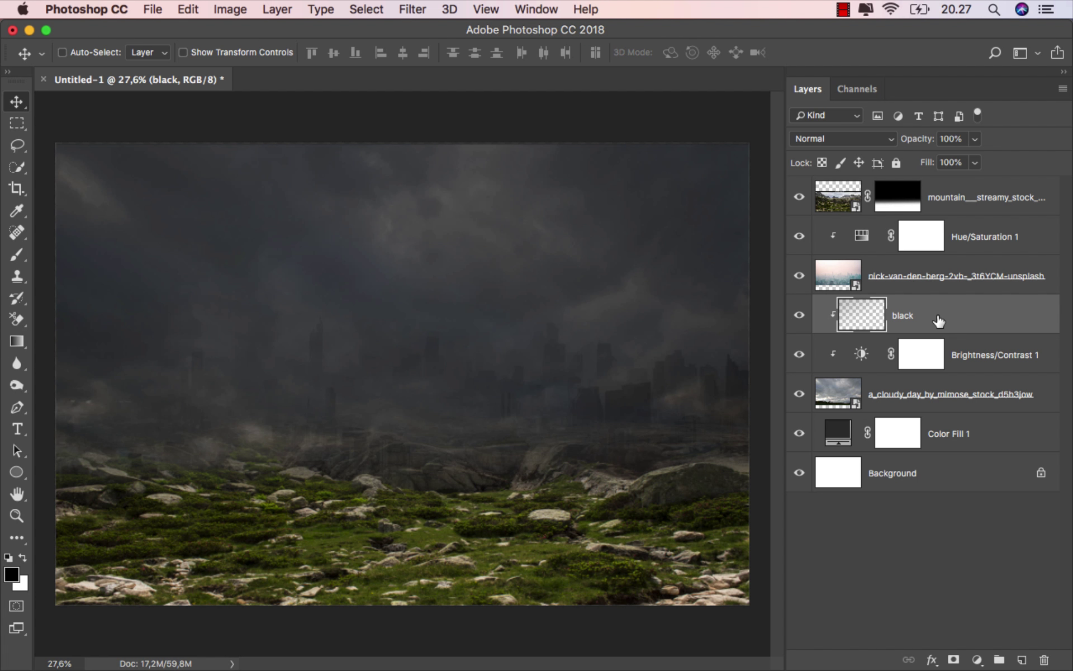
- Paint black on the mountain layer's mask along the horizon with a soft 444 px brush at 20% opacity, and compare the layer hidden and shown
left_click(896, 211)
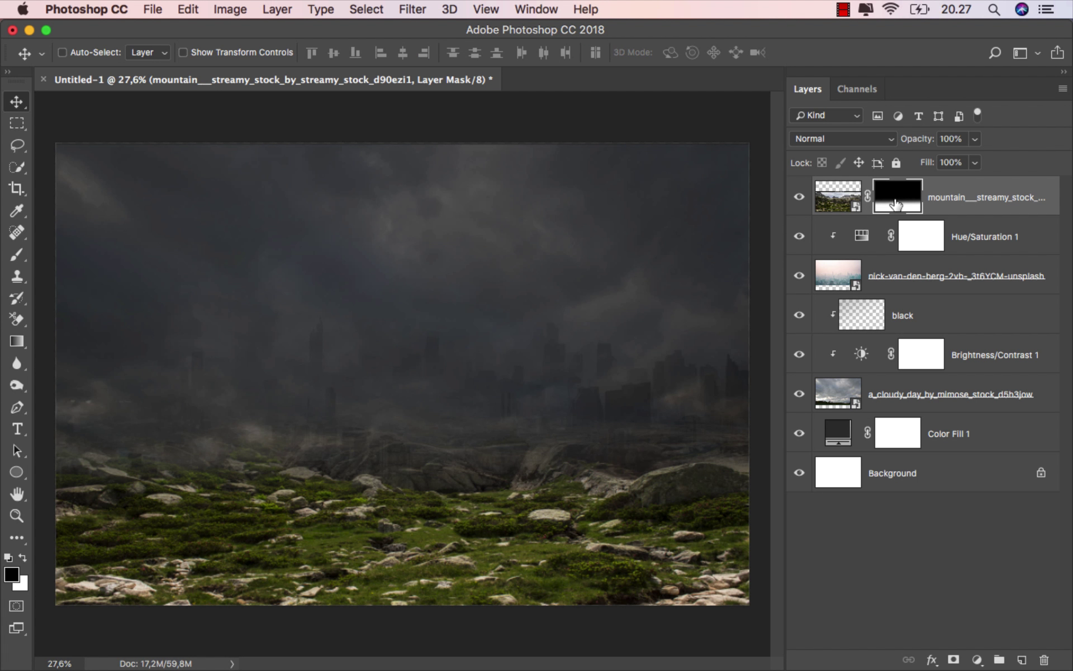
left_click(28, 256)
left_click(84, 253)
right_click(260, 288)
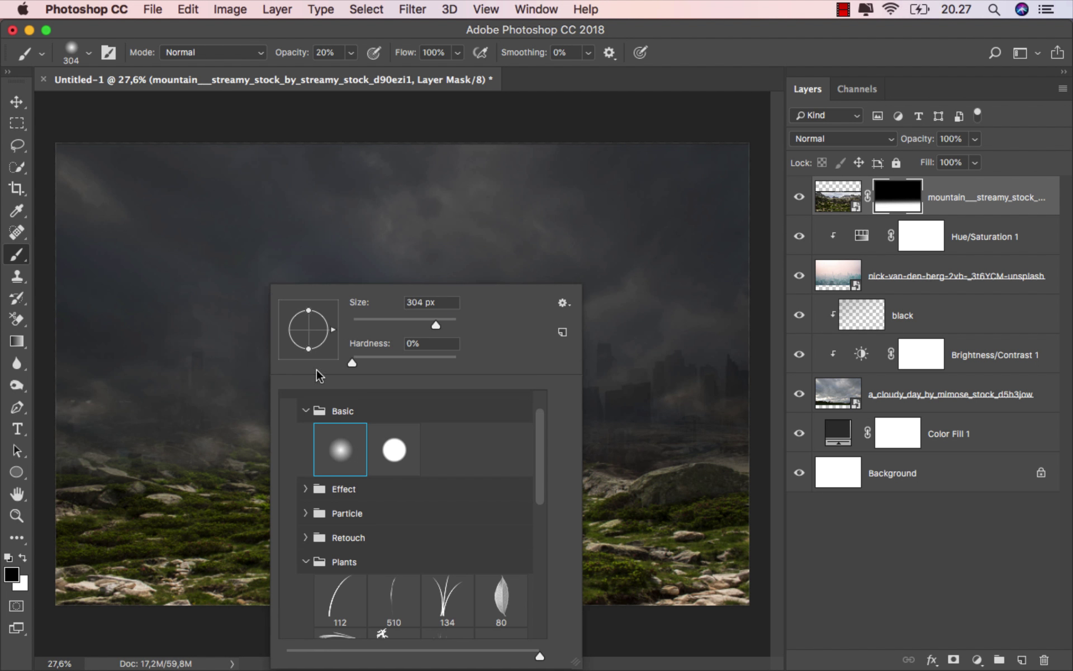
scroll(340, 449, "up", 2)
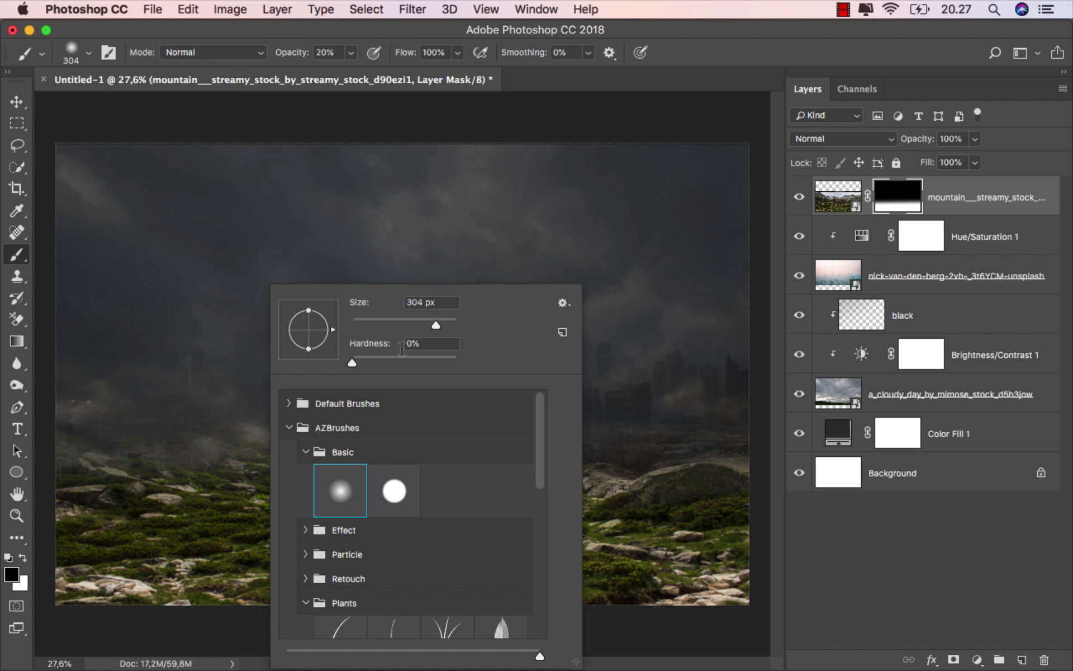
left_click(682, 55)
scroll(600, 379, "up", 1)
mouse_move(600, 380)
left_mouse_down()
mouse_move(733, 420)
mouse_move(630, 441)
mouse_move(687, 416)
mouse_move(650, 430)
mouse_move(609, 423)
mouse_move(702, 407)
mouse_move(711, 420)
mouse_move(614, 431)
mouse_move(599, 413)
mouse_move(569, 415)
mouse_move(602, 422)
mouse_move(456, 437)
mouse_move(377, 435)
mouse_move(474, 433)
mouse_move(333, 425)
mouse_move(449, 418)
mouse_move(273, 424)
mouse_move(505, 429)
left_mouse_up()
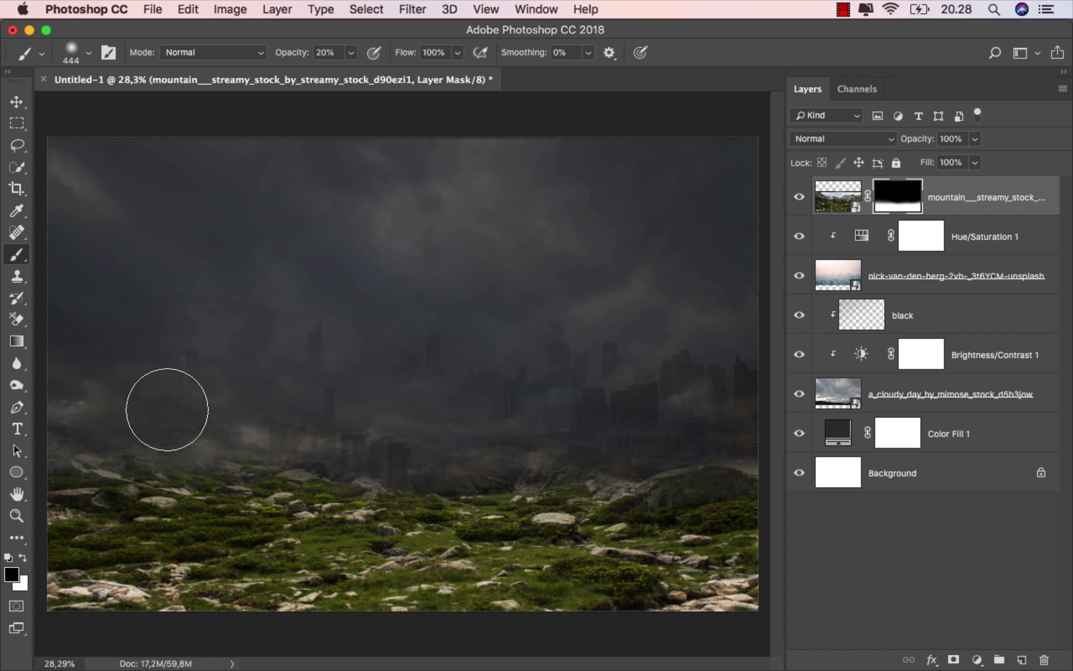
mouse_move(69, 449)
left_mouse_down()
mouse_move(361, 444)
mouse_move(261, 432)
mouse_move(295, 441)
mouse_move(705, 423)
mouse_move(481, 428)
mouse_move(431, 410)
mouse_move(456, 416)
left_mouse_up()
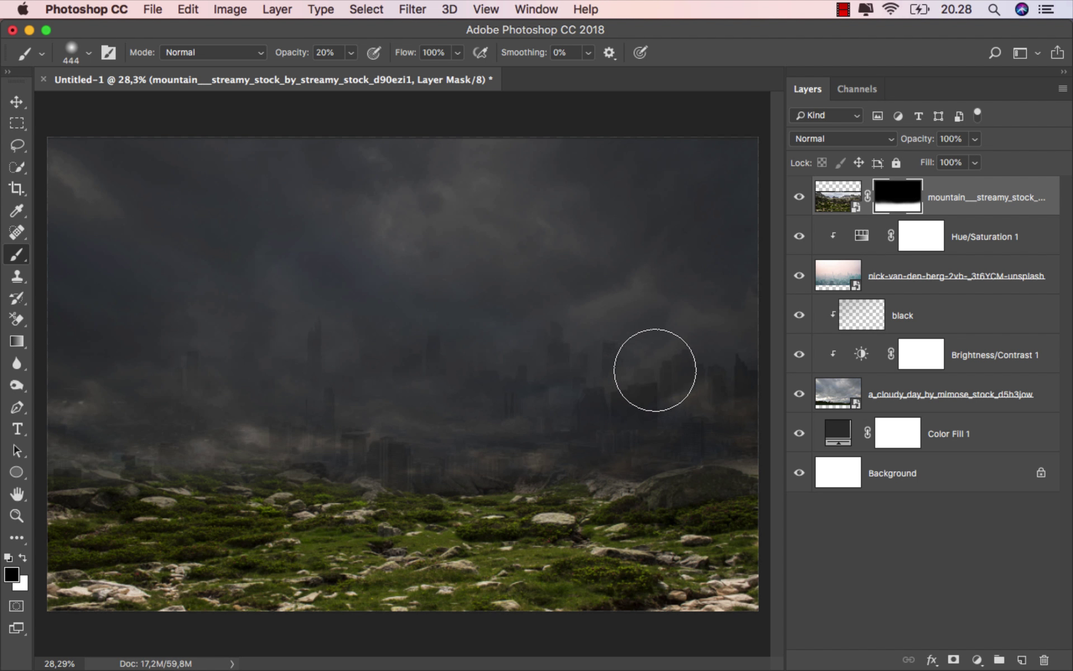
left_click(17, 102)
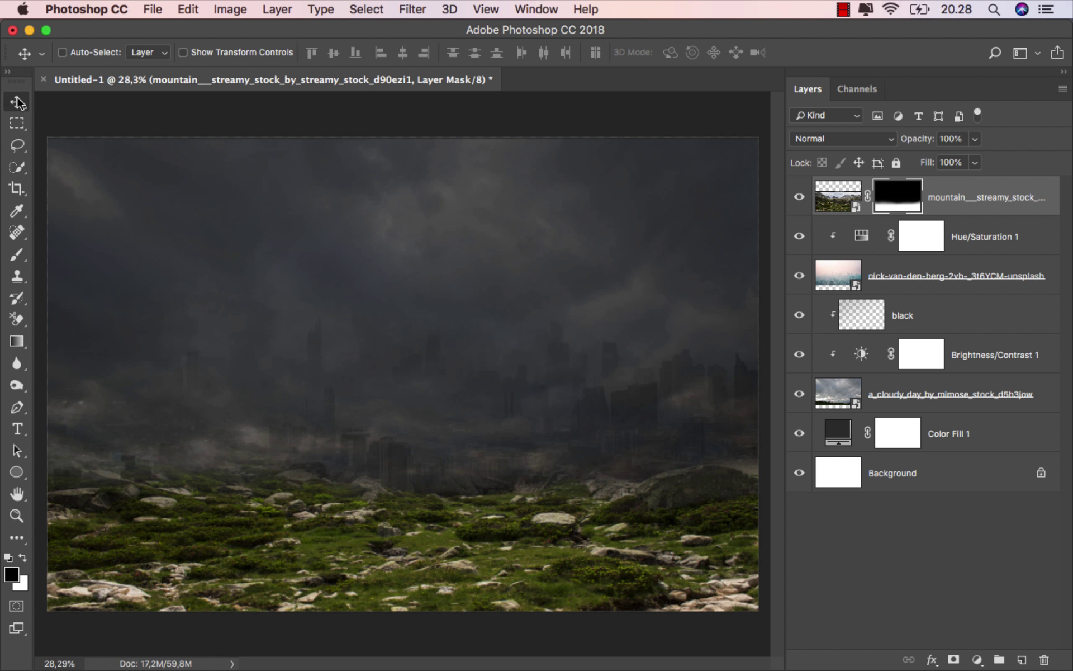
left_click(800, 197)
left_click(799, 197)
left_click(958, 200)
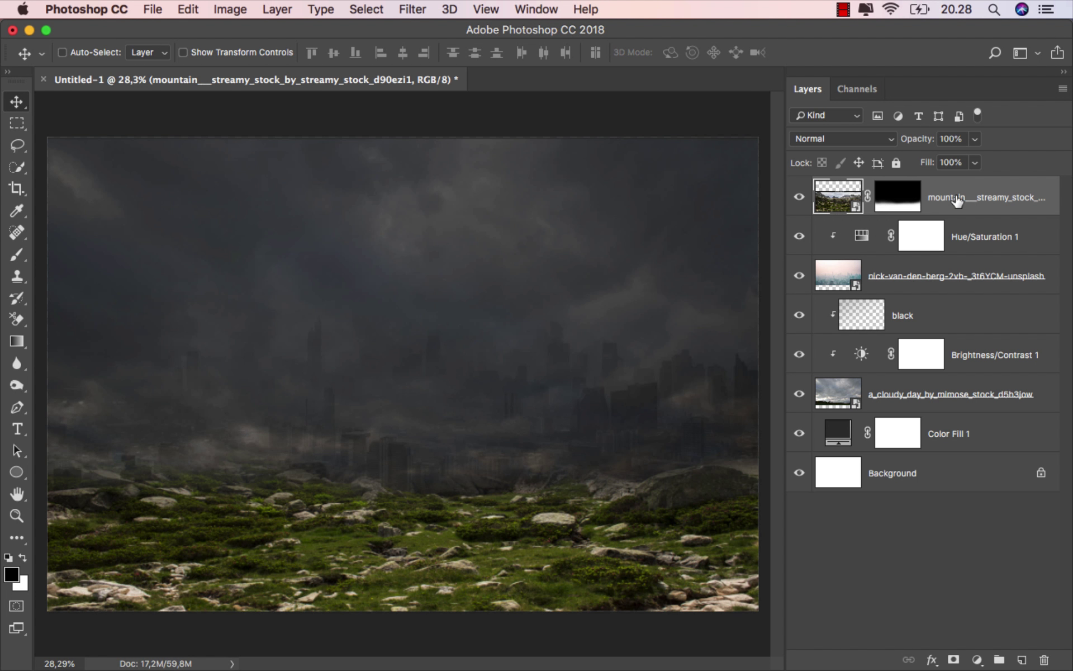
- Clip a Selective Color adjustment to the mountain layer with Black at +94% for Yellows, and compare it hidden and shown
left_click(977, 660)
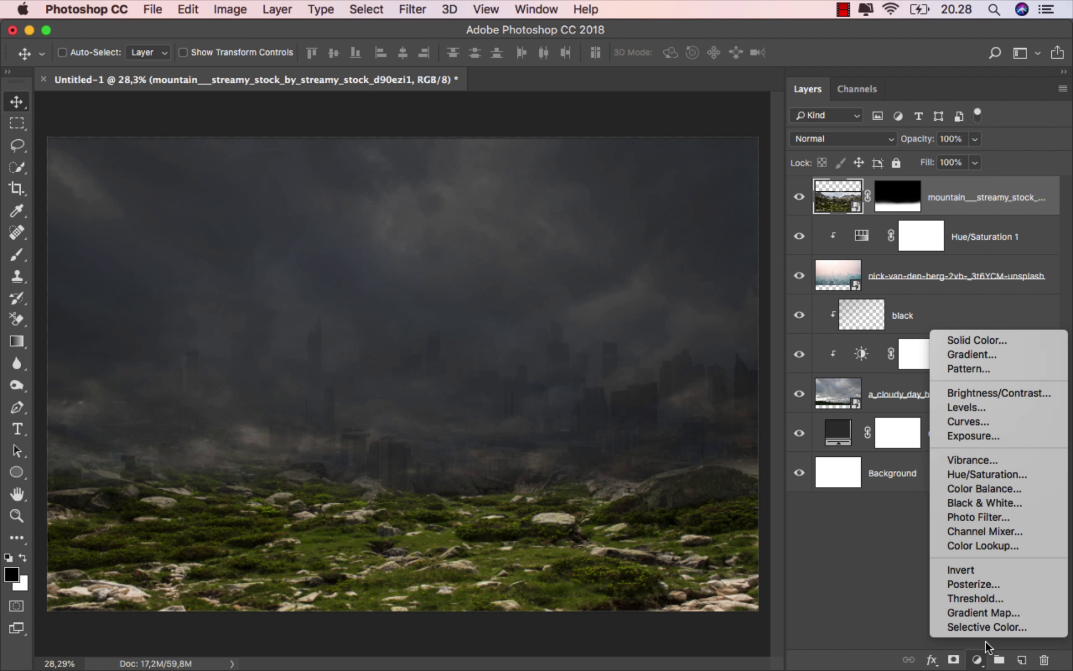
left_click(987, 626)
left_click(663, 604)
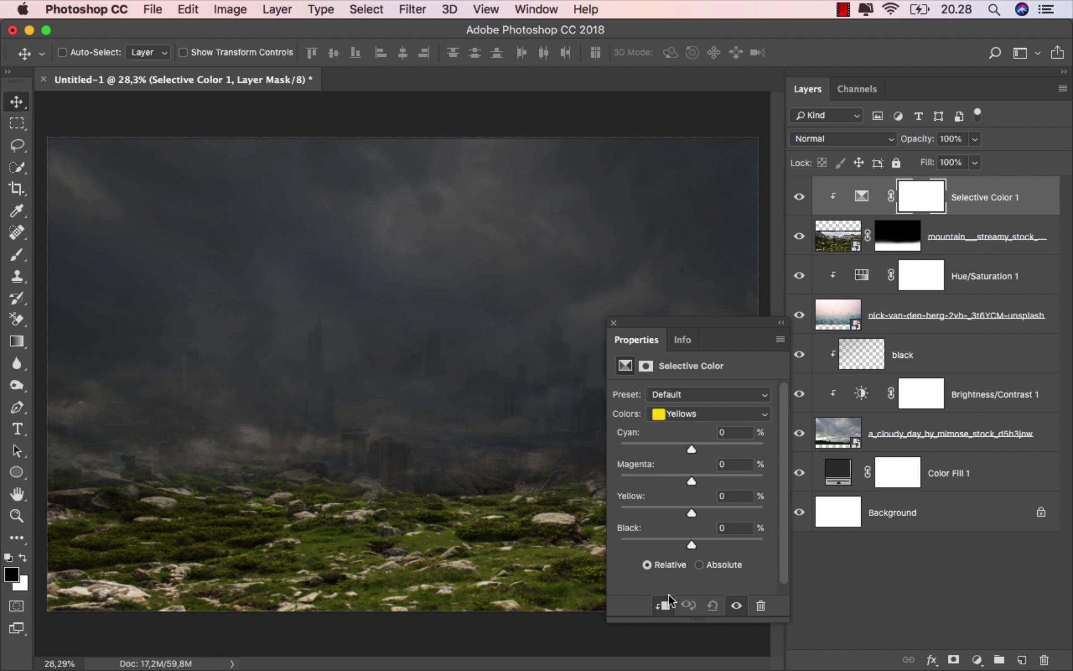
left_click(702, 415)
left_click(702, 415)
left_click_drag(694, 538, 751, 542)
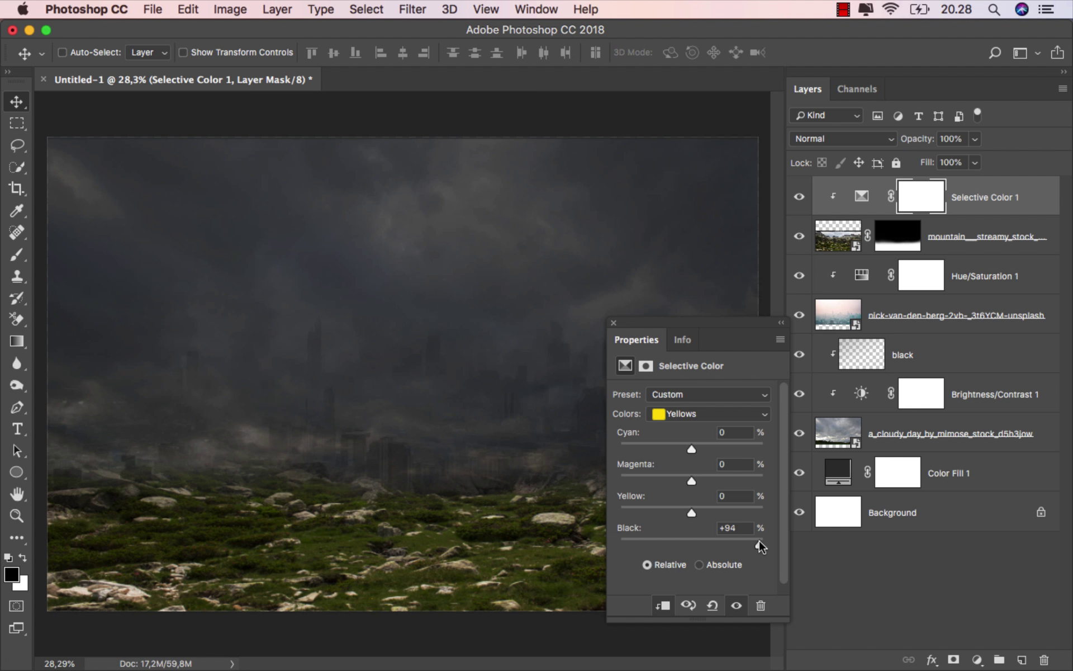
left_click(614, 323)
left_click(798, 197)
left_click(798, 198)
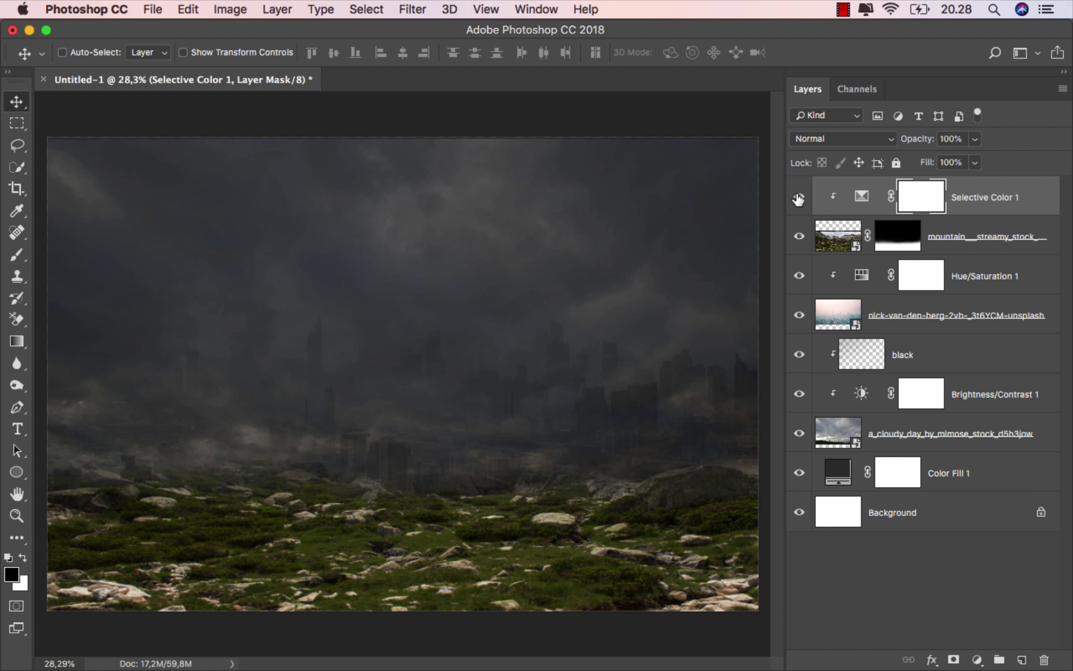
left_click(967, 204)
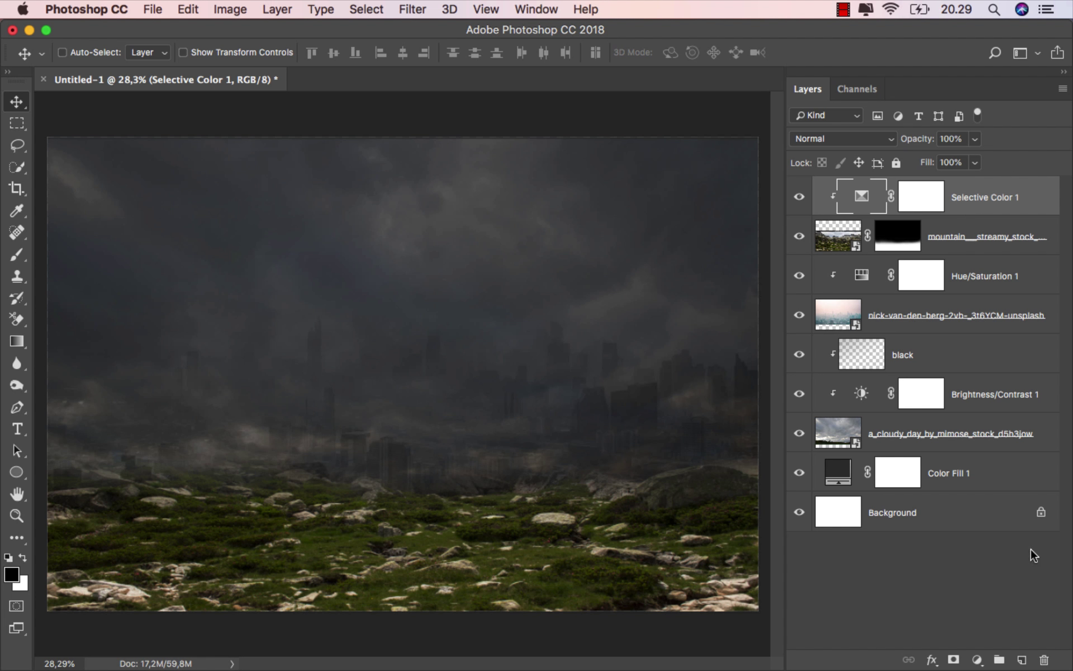
- Add a new layer above Selective Color 1, clip it to the mountain layer and name it black
left_click(1021, 657)
right_click(912, 208)
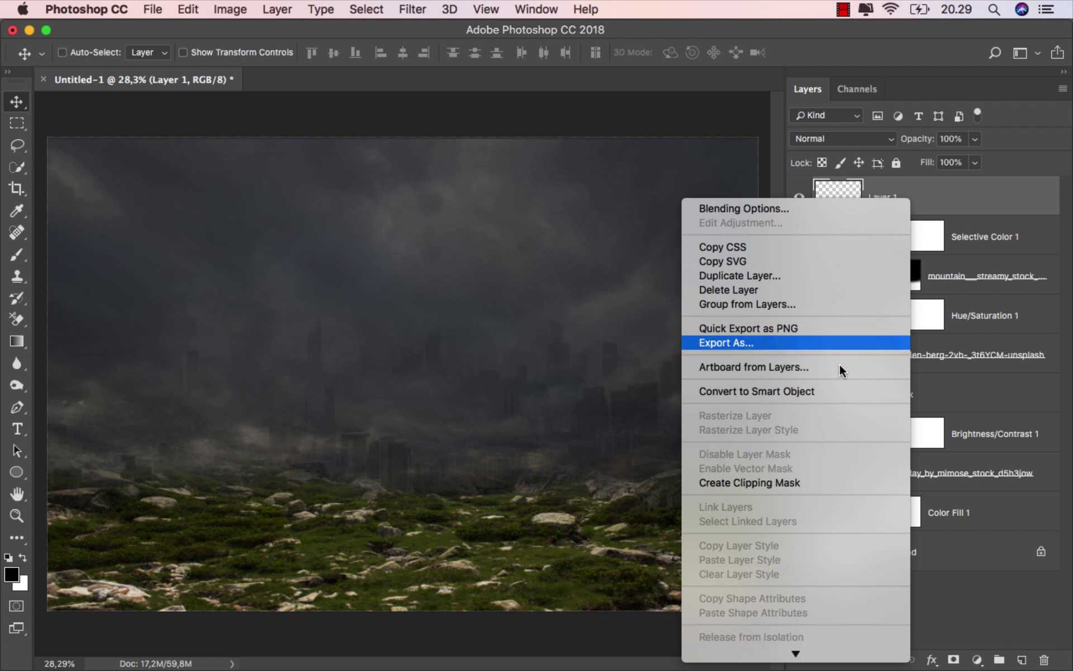
left_click(808, 481)
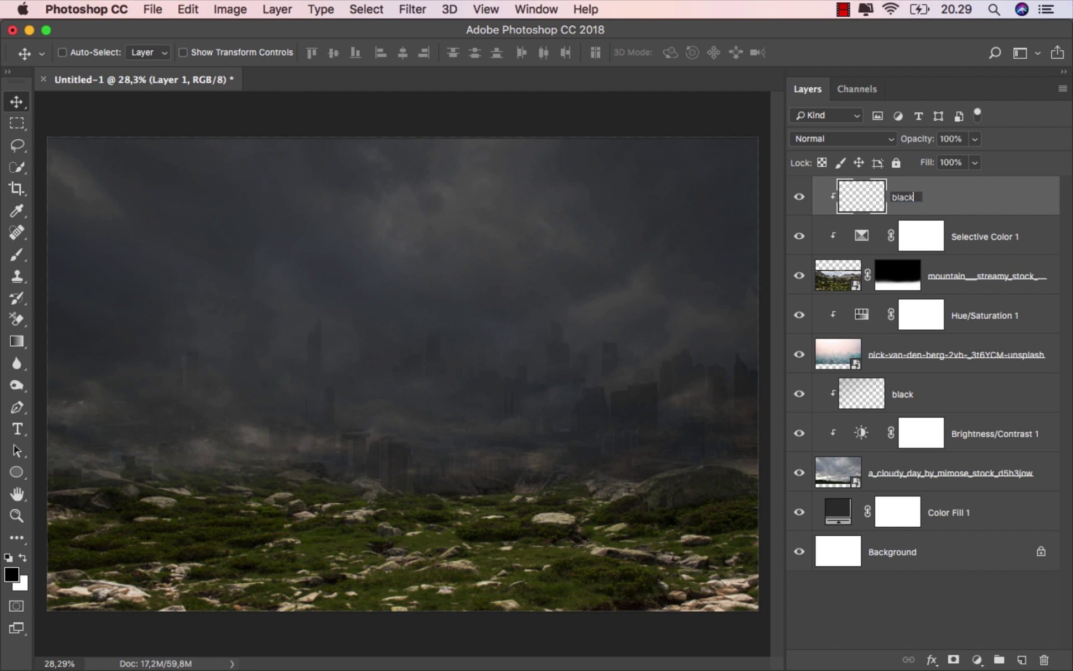
key("Return")
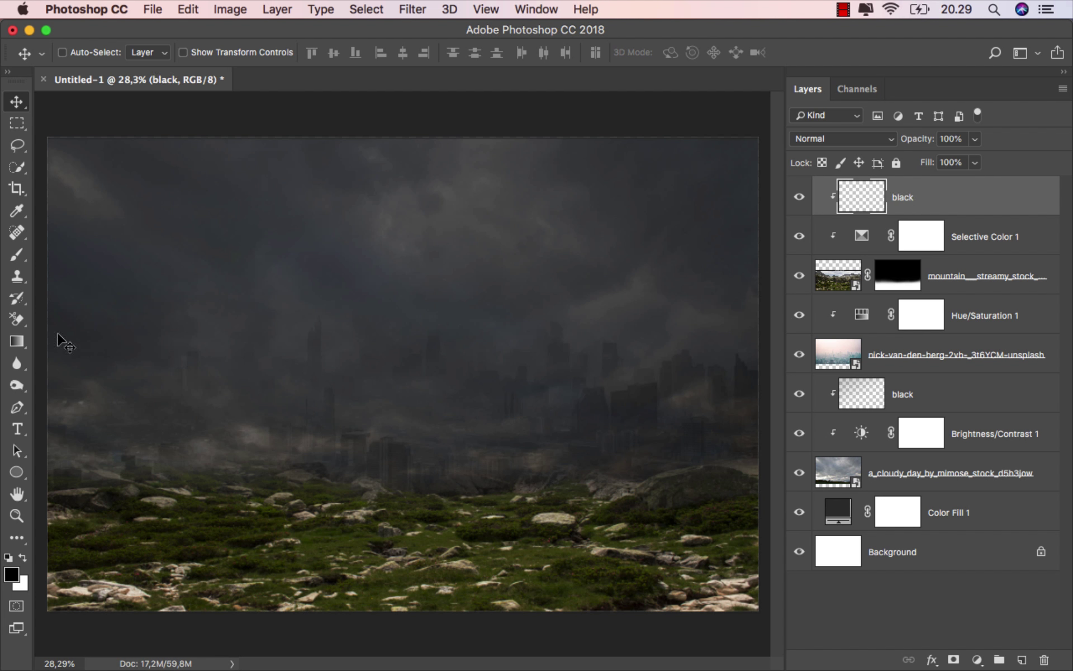
- Draw black-to-transparent linear gradients at 43% opacity from the image's lower edge and both lower corners into the grass, and compare the layer hidden and shown
left_click_drag(17, 341, 84, 341)
left_click(460, 52)
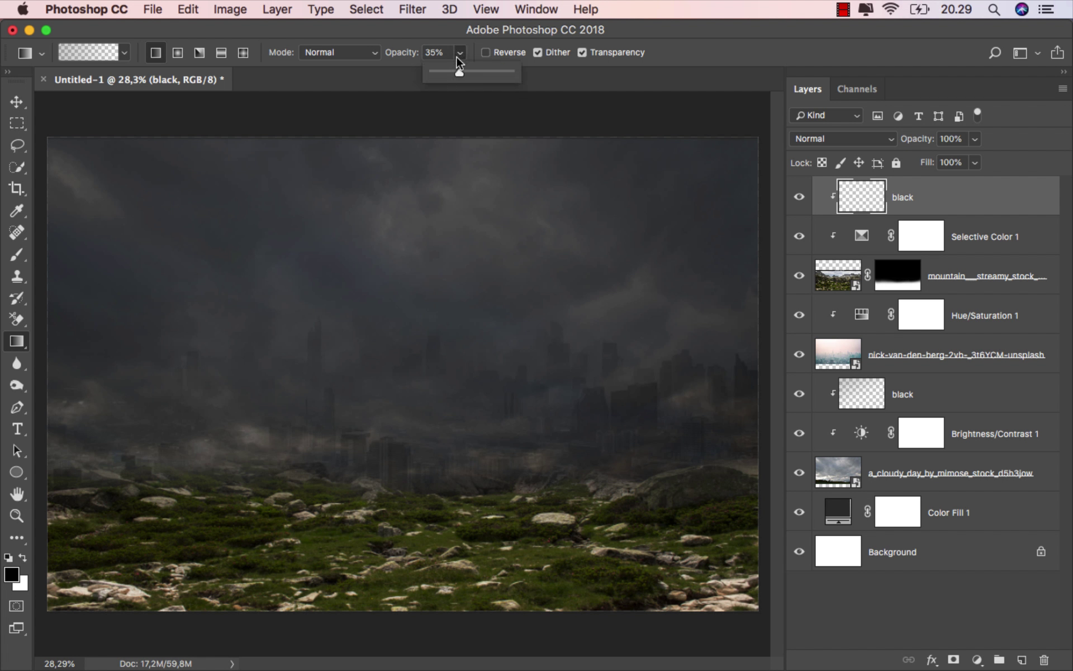
left_click(456, 31)
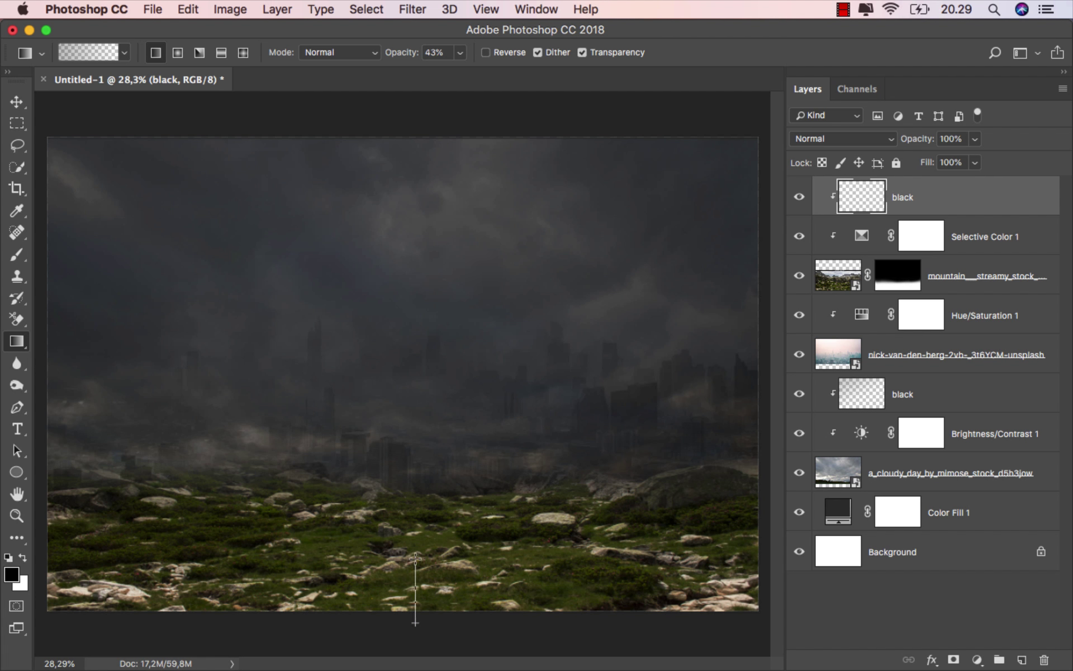
left_click_drag(416, 555, 415, 555)
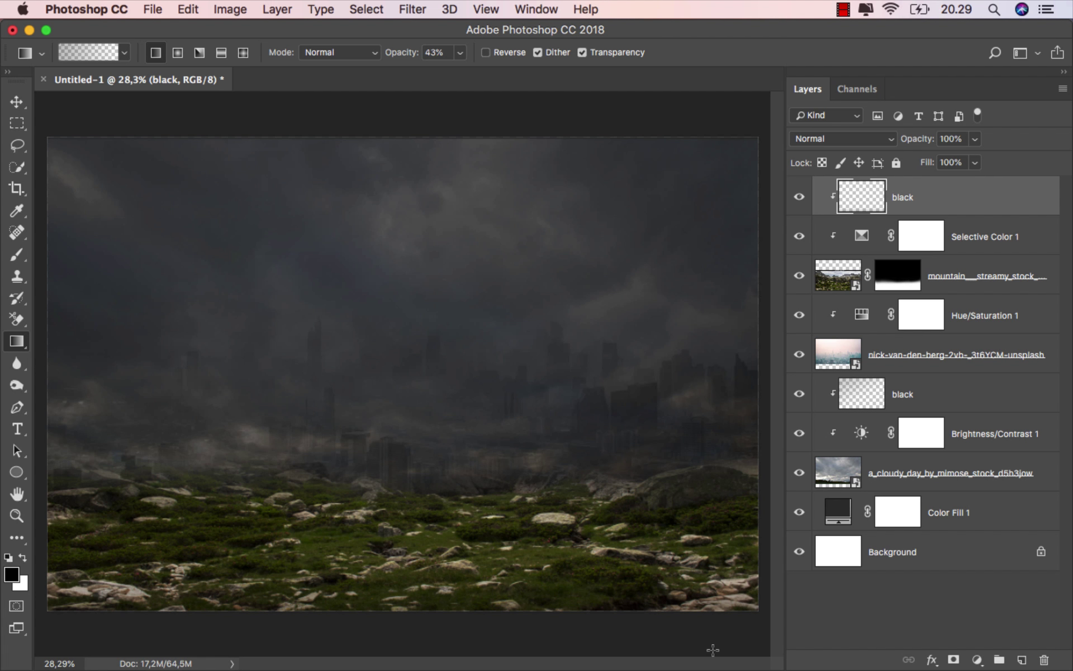
left_click_drag(713, 650, 561, 515)
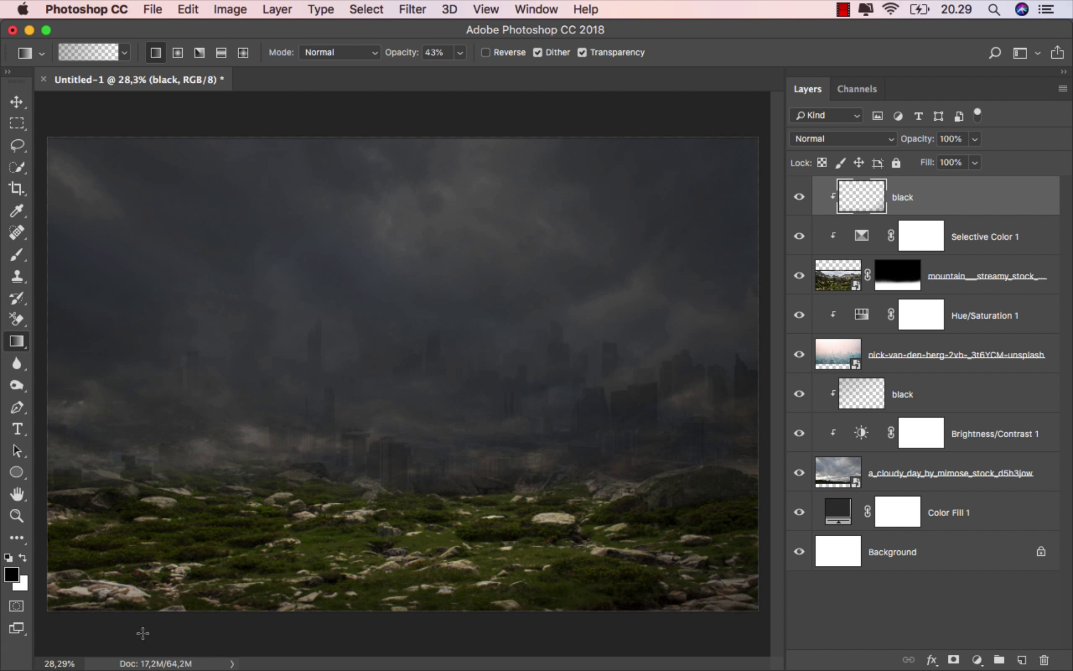
left_click_drag(183, 557, 202, 486)
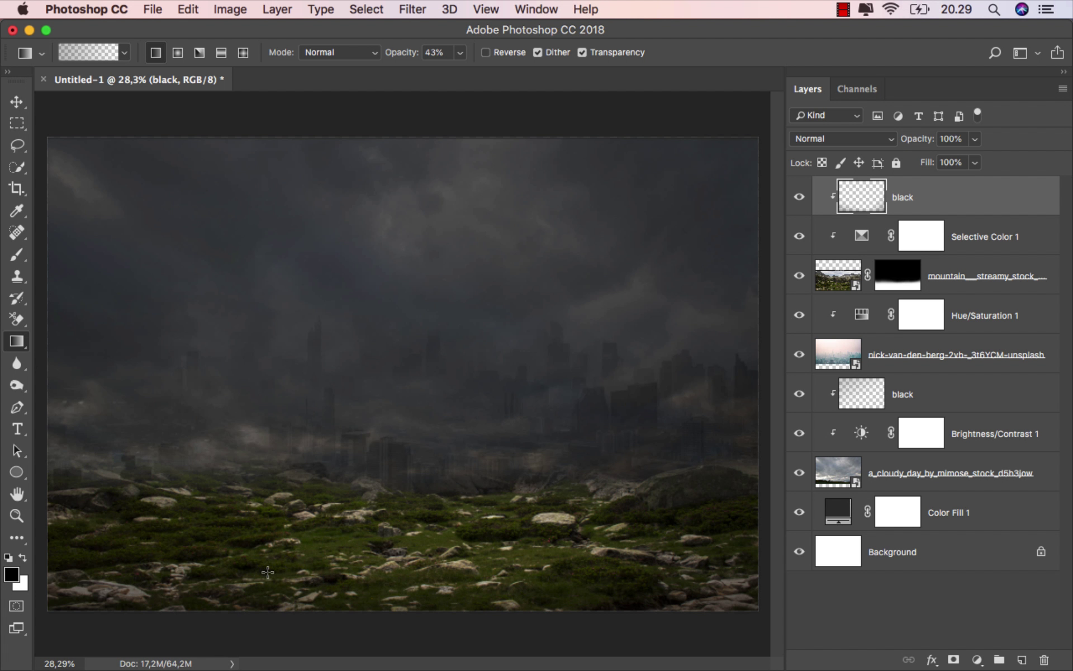
left_click(799, 198)
left_click(799, 198)
key("v")
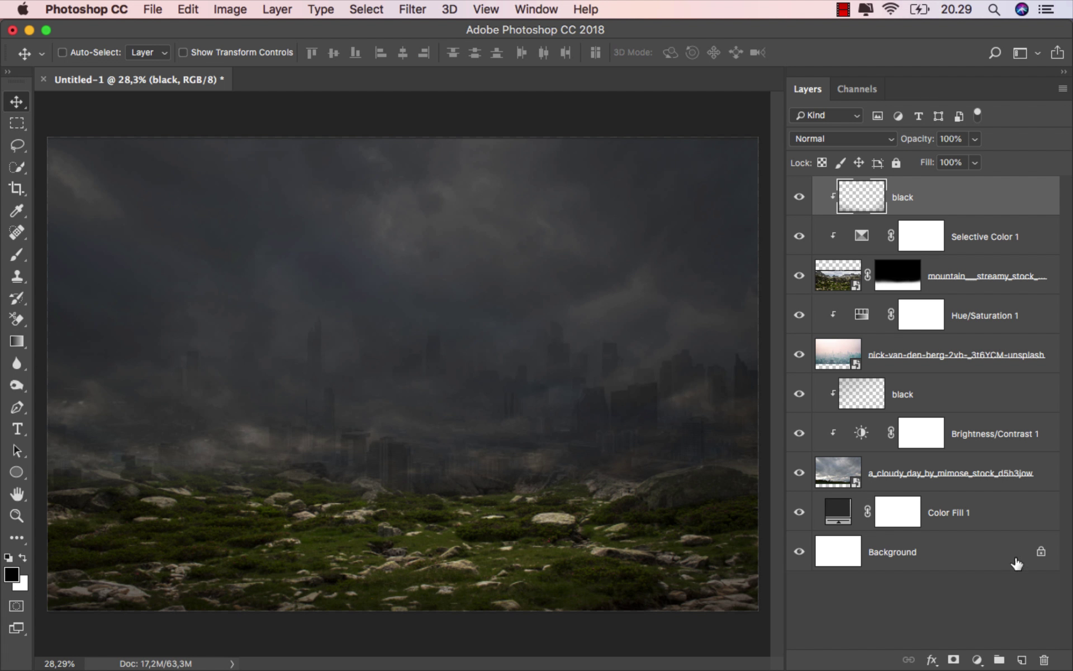
- Add a new unclipped layer at the top of the layer stack and name it white
left_click(1023, 658)
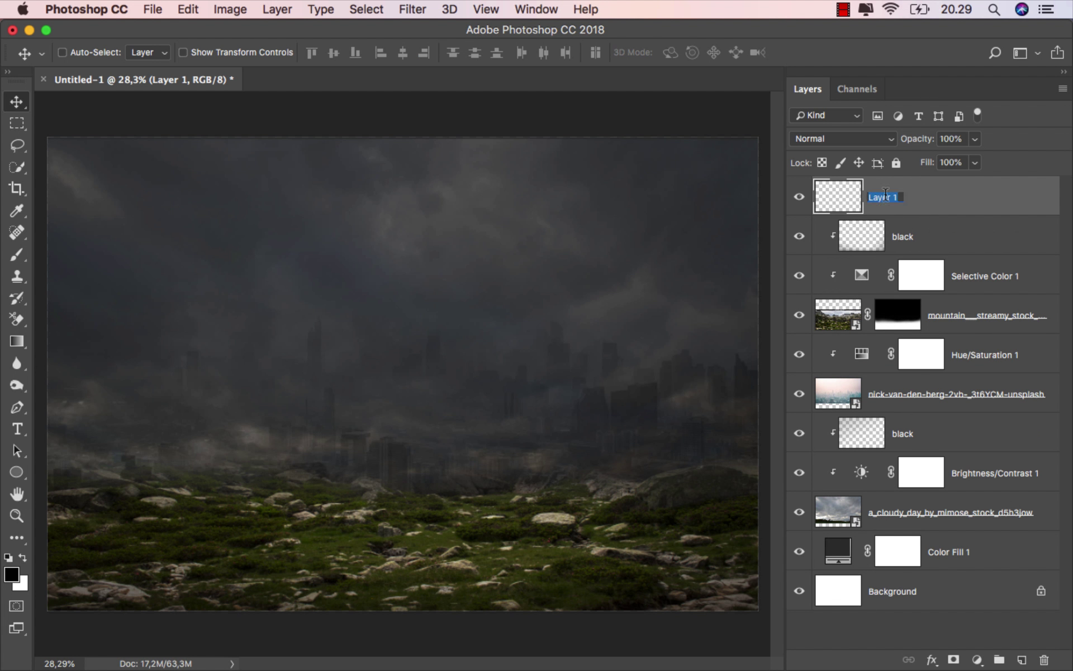
type("white")
key("Return")
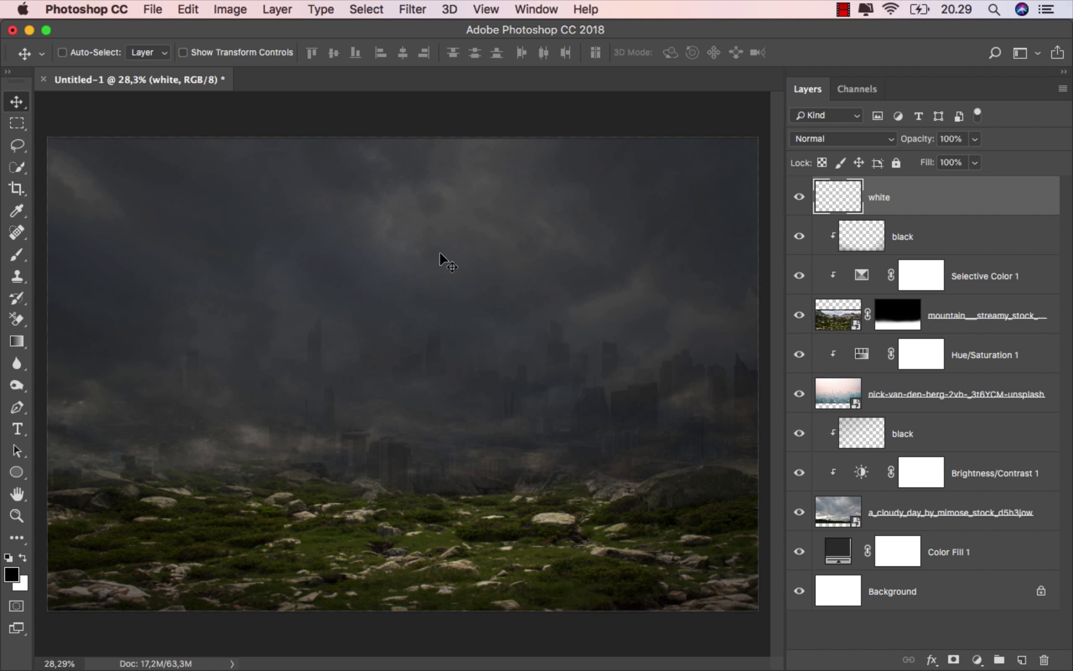
- Paint one white dab above the grass, left of the image's centre, with a soft 444 px brush at 100% opacity and 0% hardness
left_click(17, 255)
left_click(84, 249)
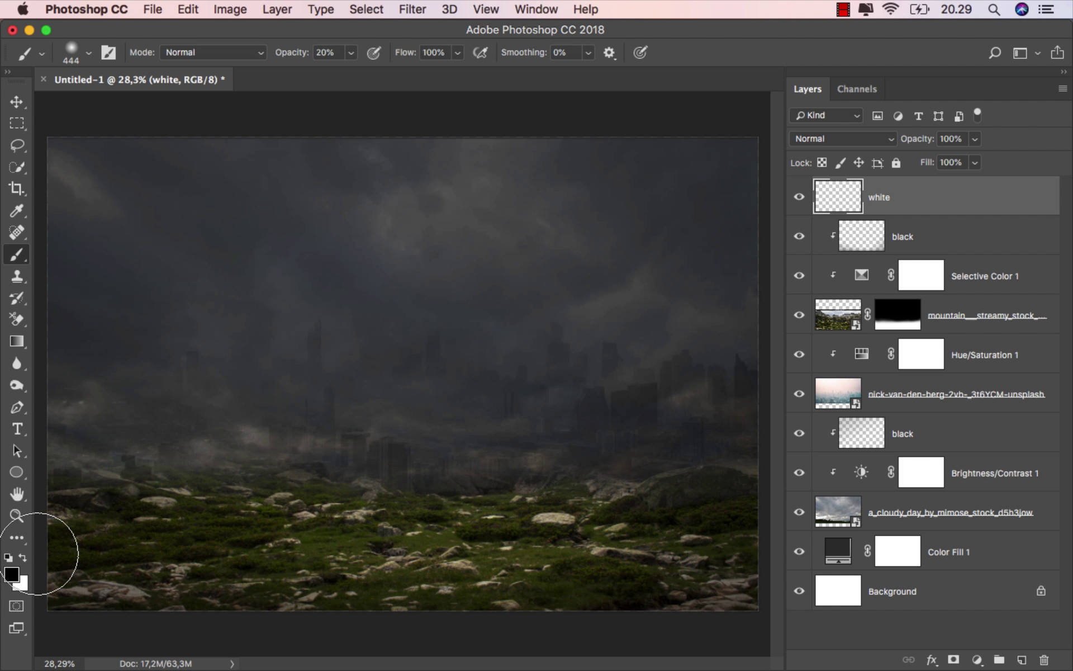
left_click(23, 558)
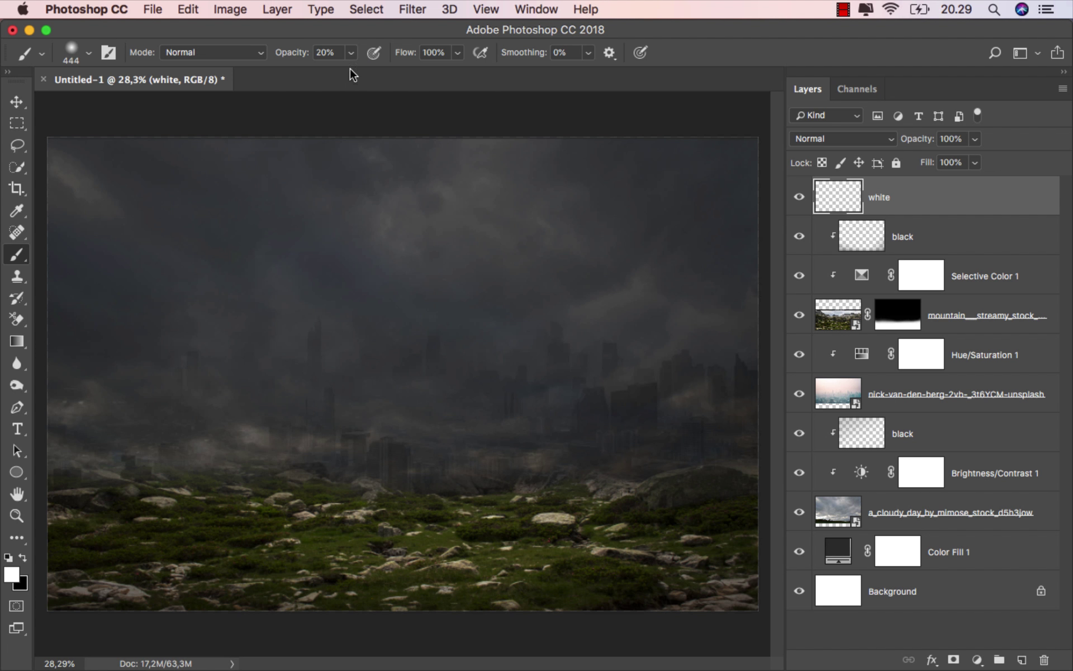
left_click(350, 53)
left_click_drag(351, 72, 434, 92)
right_click(378, 368)
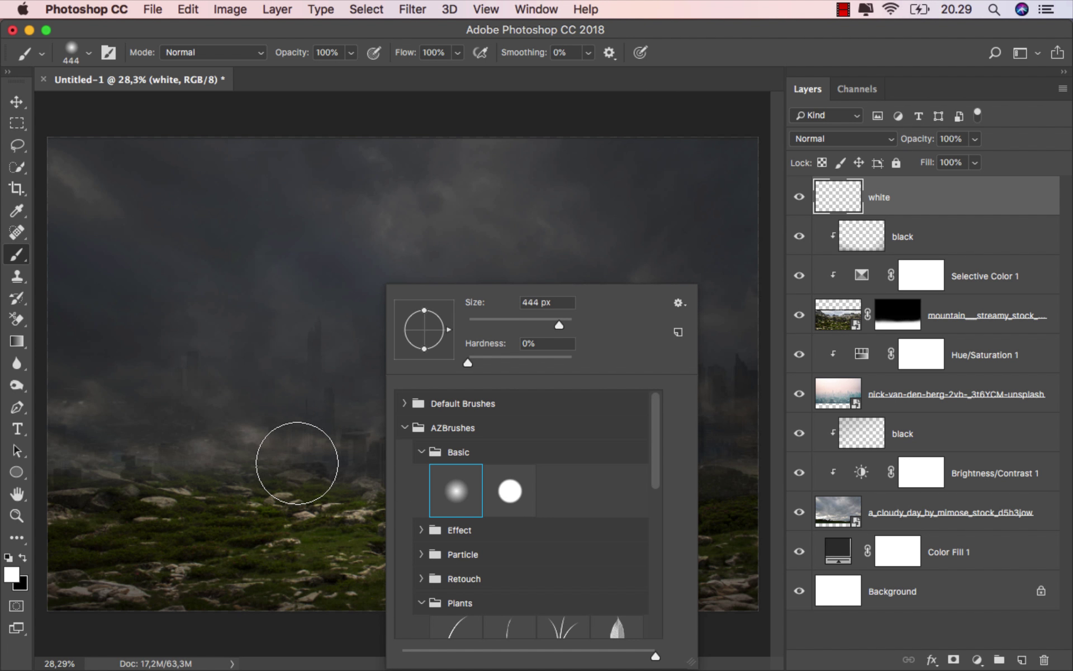
left_click(316, 464)
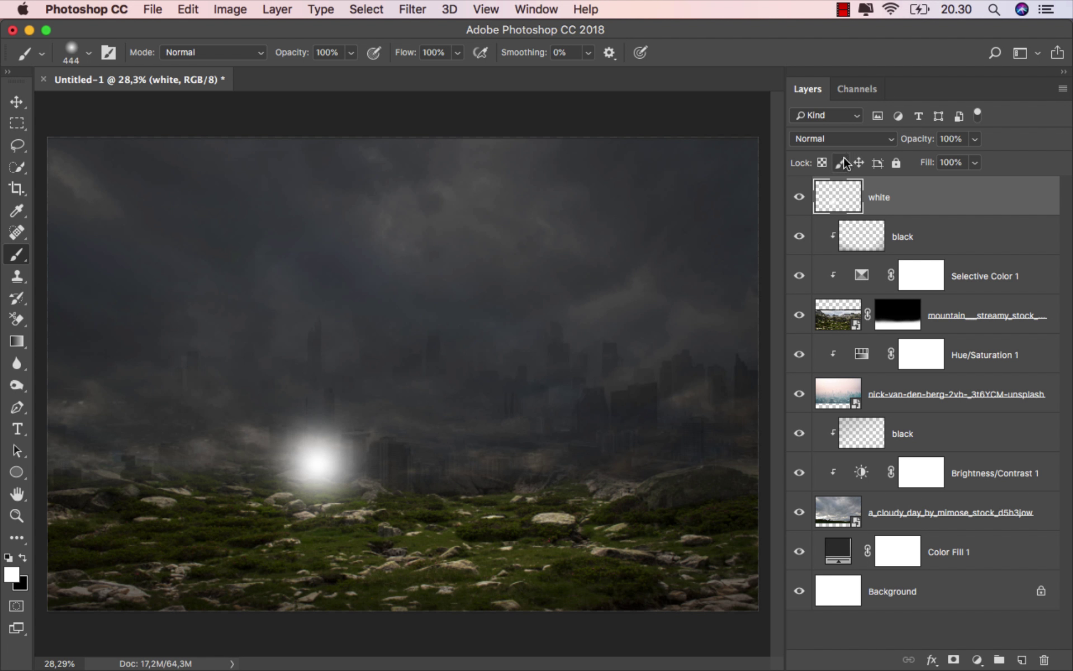
- Set the white layer to Overlay and stretch its glow across the central grass to about 347% width and 66% height
key("v")
left_click(847, 140)
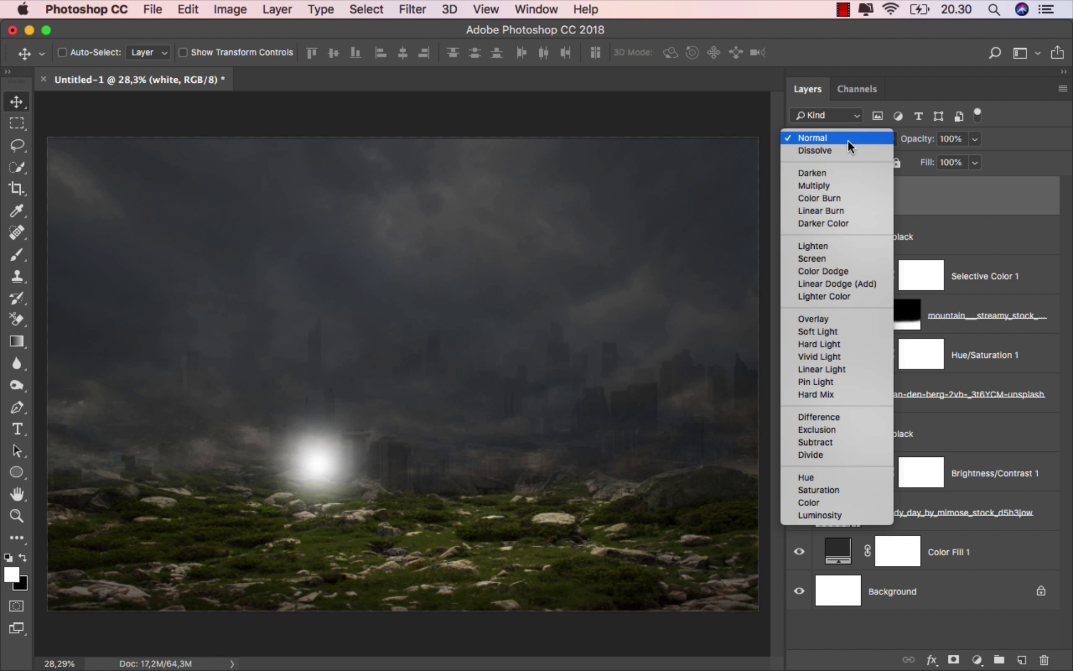
left_click(842, 318)
left_click_drag(294, 458, 683, 525)
key("super+t")
left_click_drag(403, 441, 462, 504)
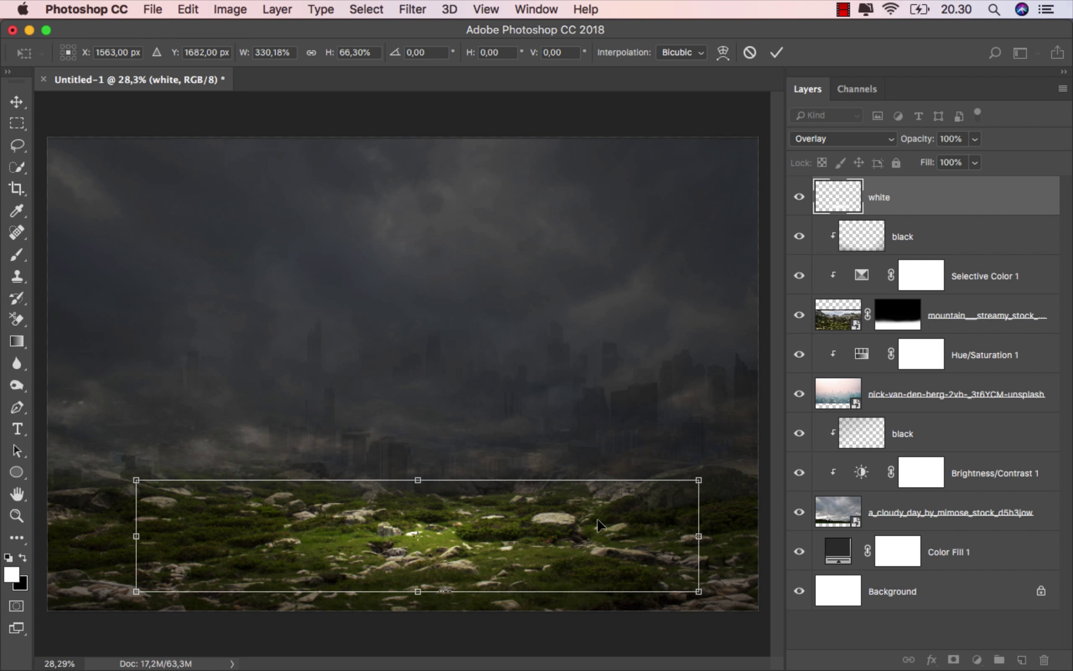
left_click_drag(696, 535, 712, 534)
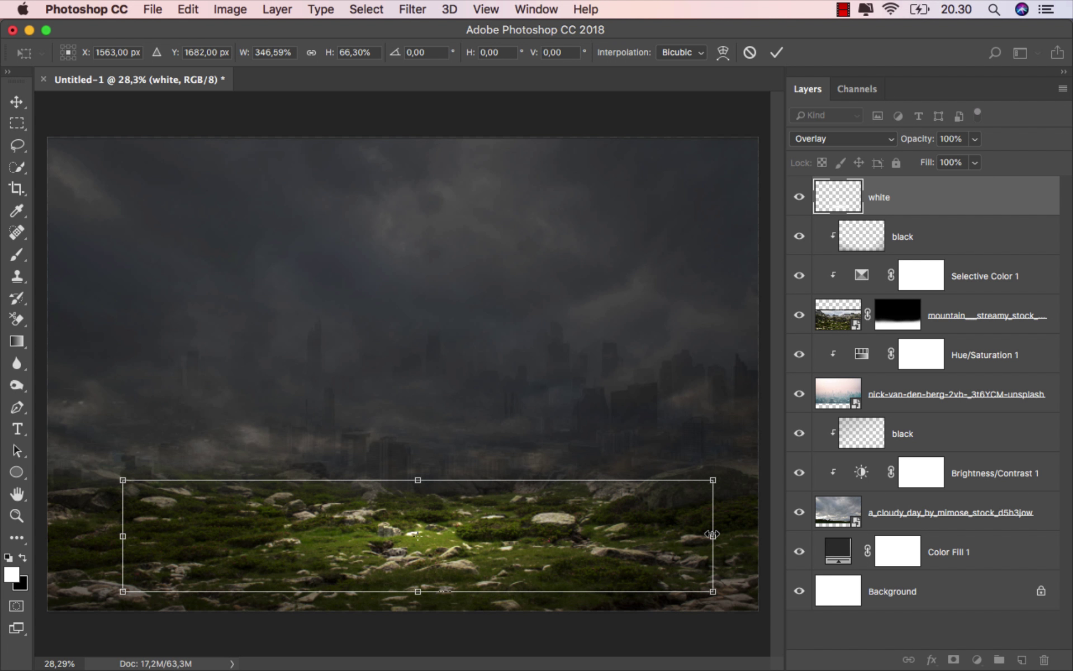
left_click(776, 52)
- Compare the white layer hidden and shown, and set its Fill to 78%
left_click(799, 199)
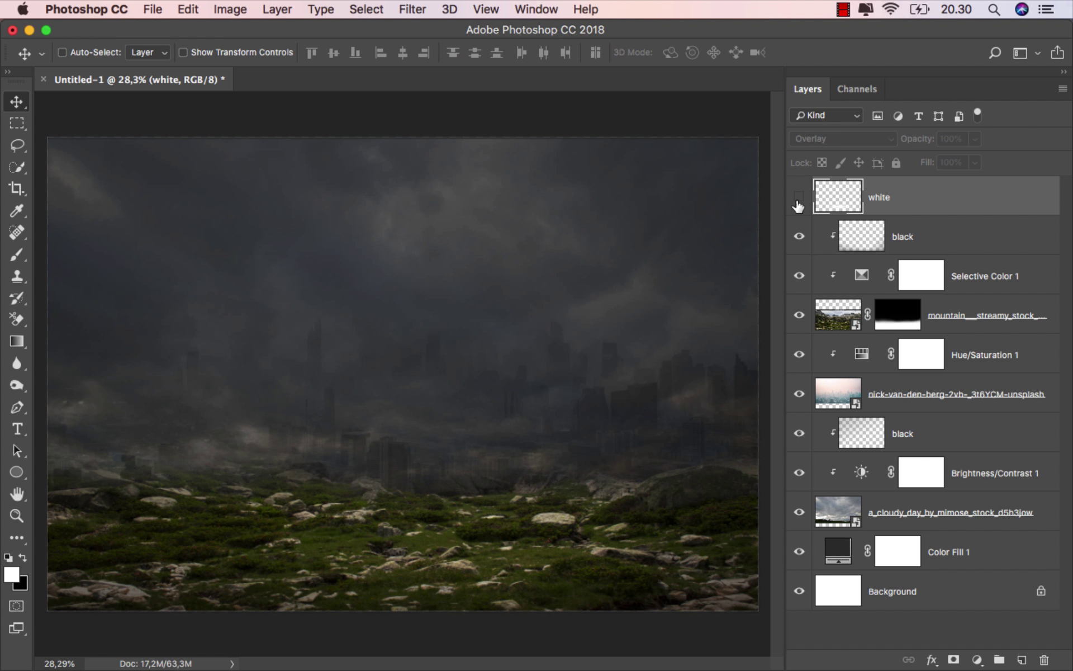
left_click(799, 199)
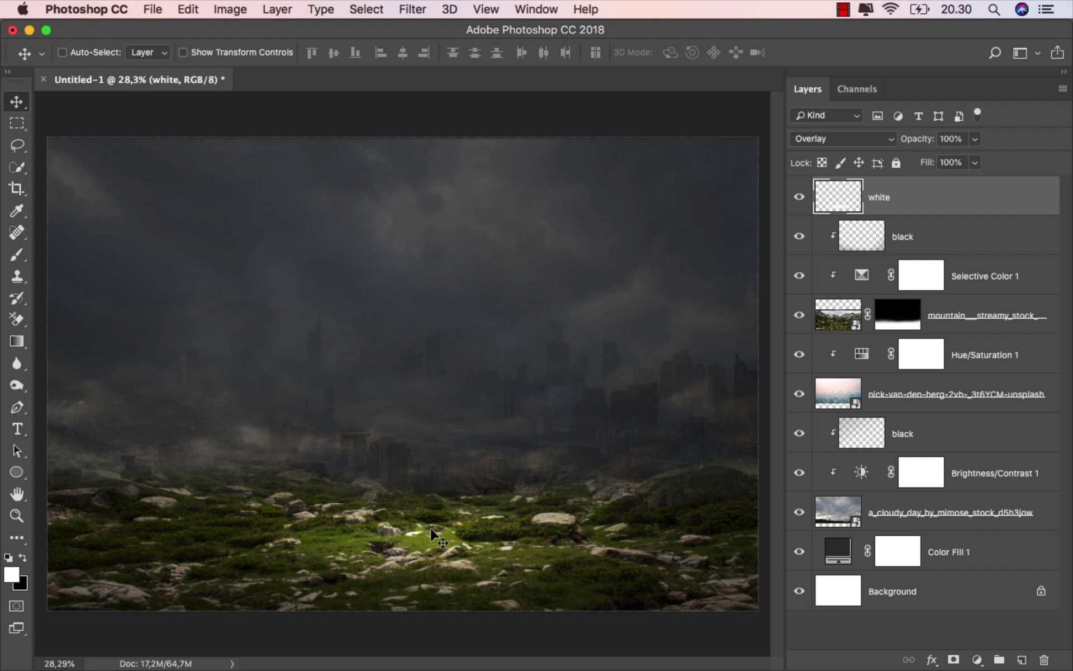
left_click(974, 163)
left_click_drag(959, 187, 958, 187)
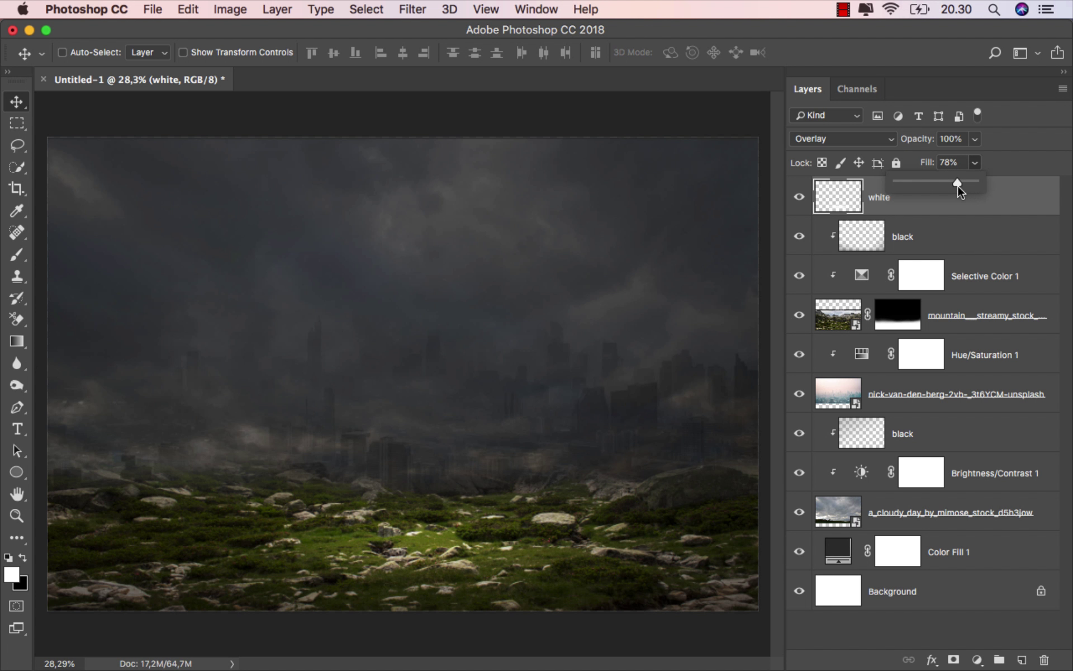
left_click(901, 208)
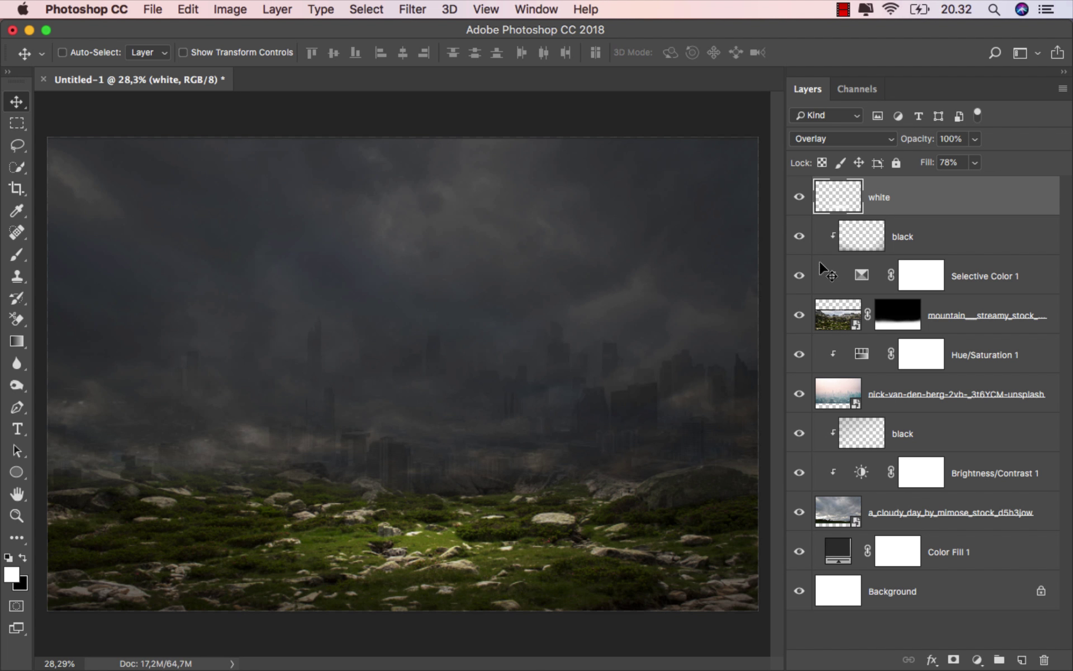
- Place the cut-out jungle_12 trunk PNG from the Finder folder, flip it horizontally and move it to the left half of the image at X 833.50 px
mouse_move(464, 667)
left_click(432, 642)
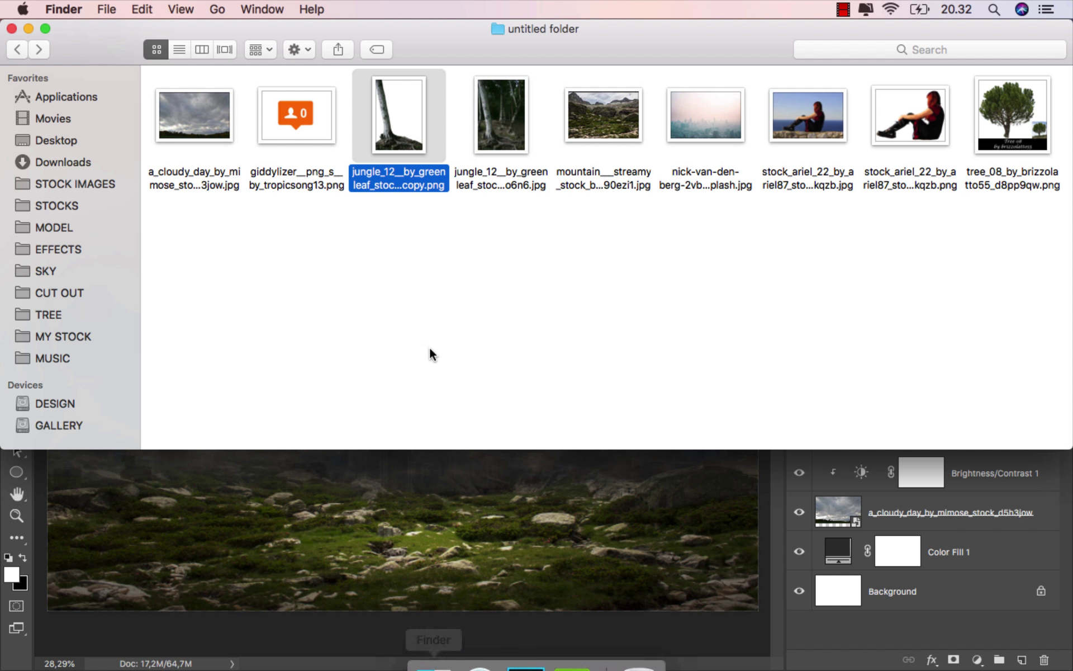
left_click_drag(396, 137, 313, 341)
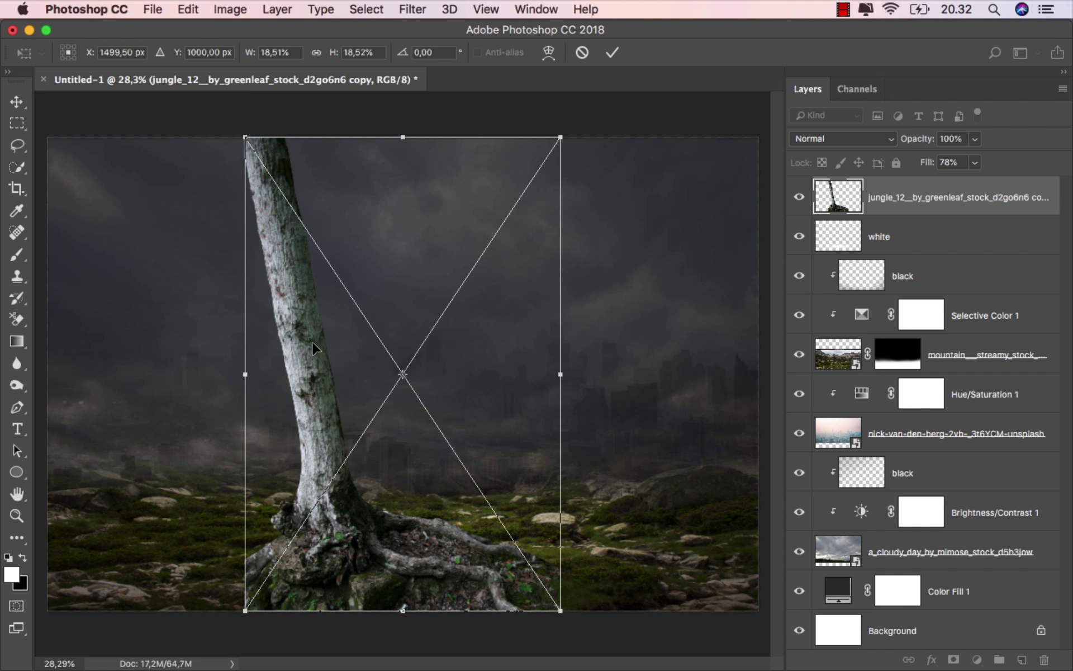
right_click(312, 341)
left_click(403, 537)
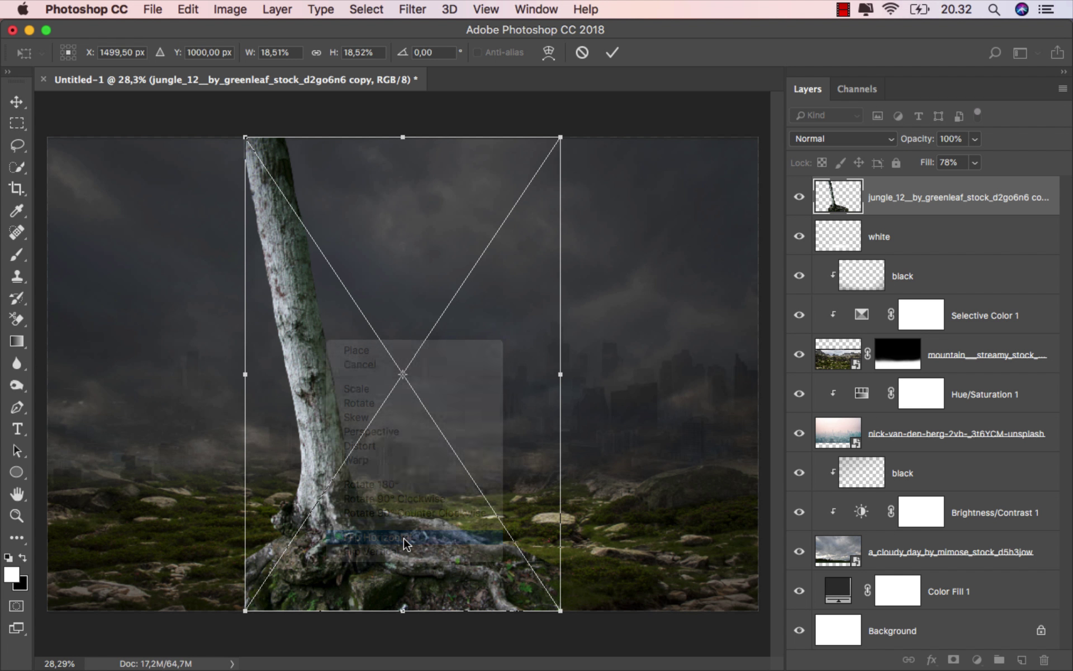
left_click_drag(419, 463, 263, 459)
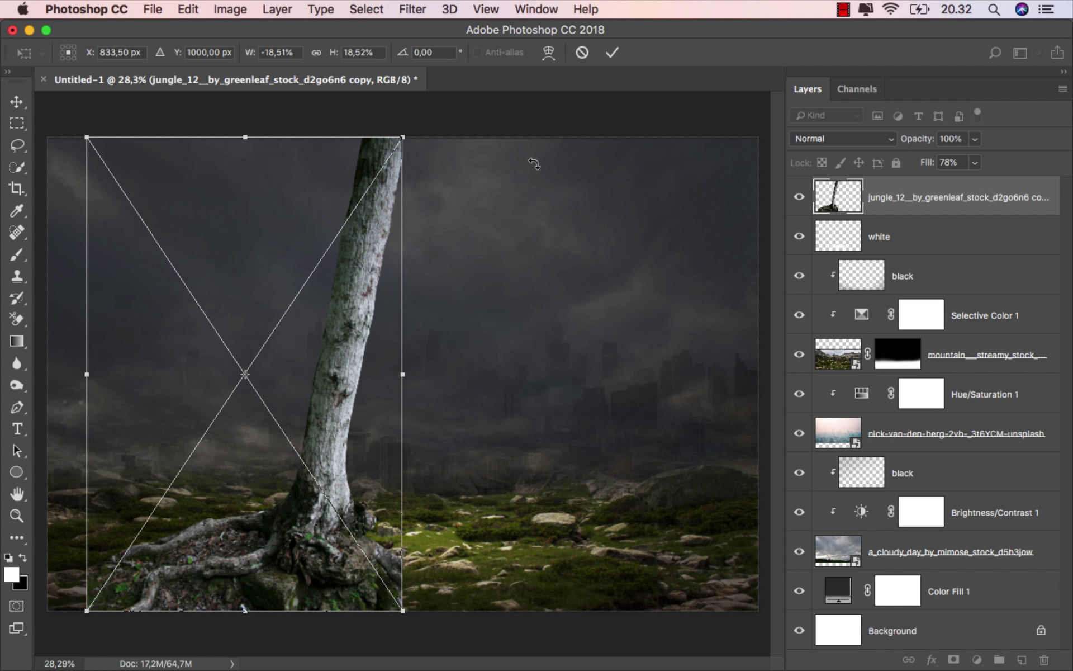
left_click(612, 53)
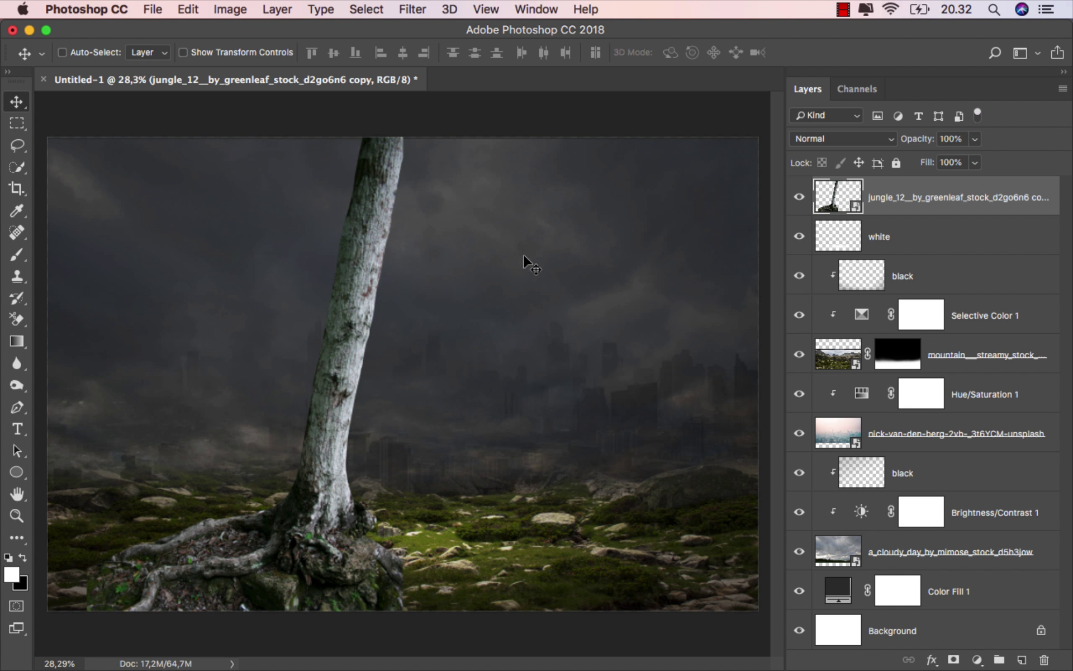
- Rasterize the jungle trunk layer, pin its roots with Puppet Warp and bend the upper trunk in a curve to the left
right_click(922, 195)
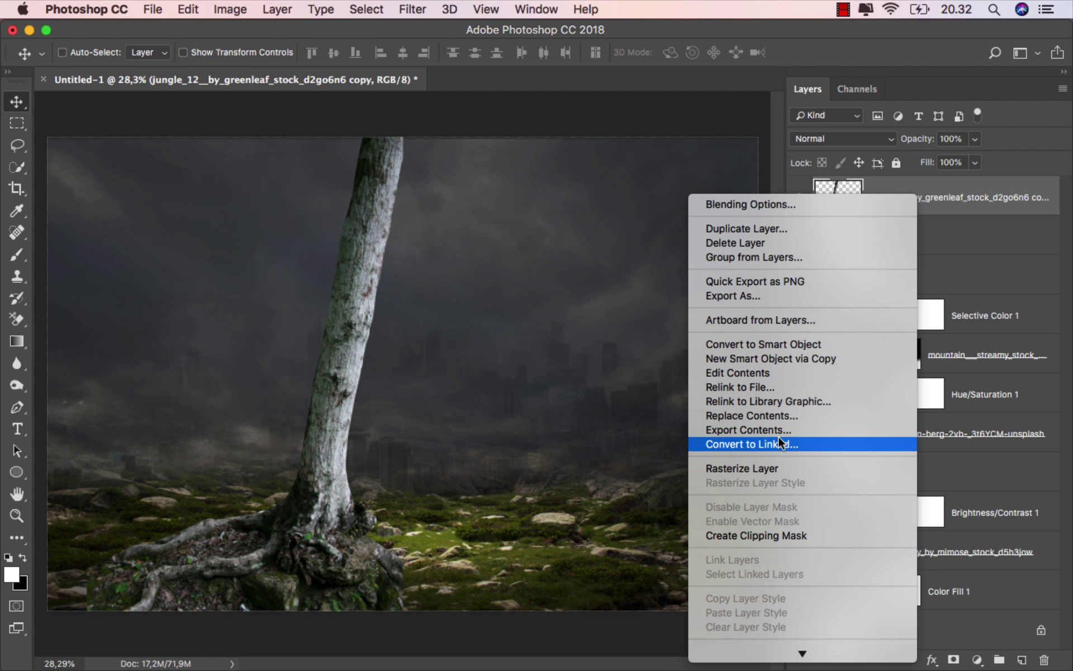
left_click(778, 468)
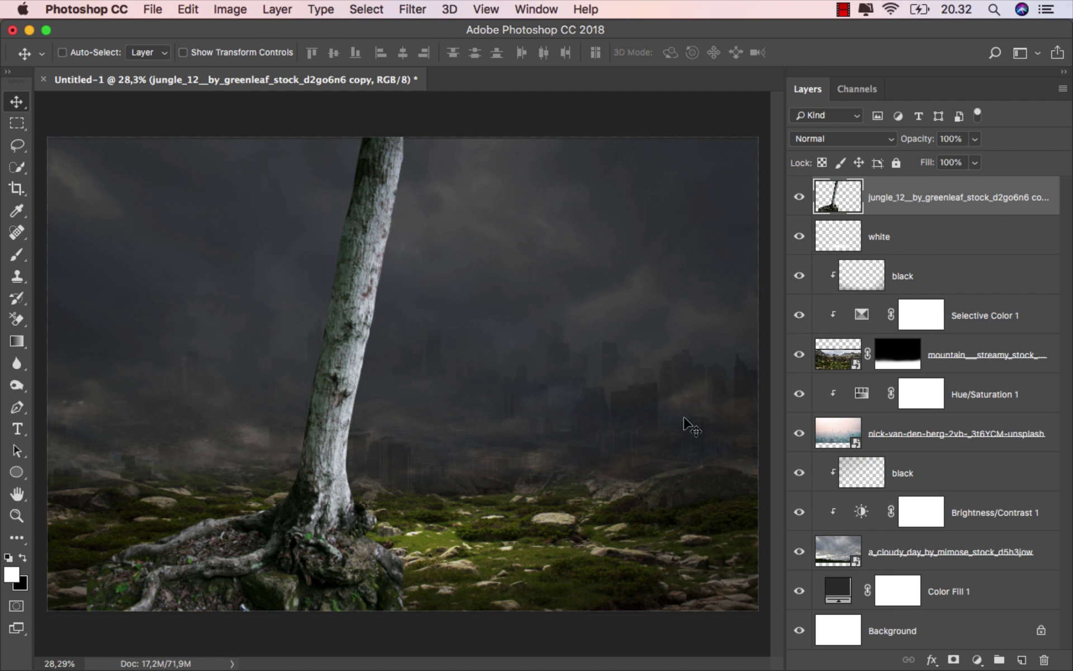
left_click(190, 10)
left_click(254, 331)
left_click(279, 523)
left_click(344, 550)
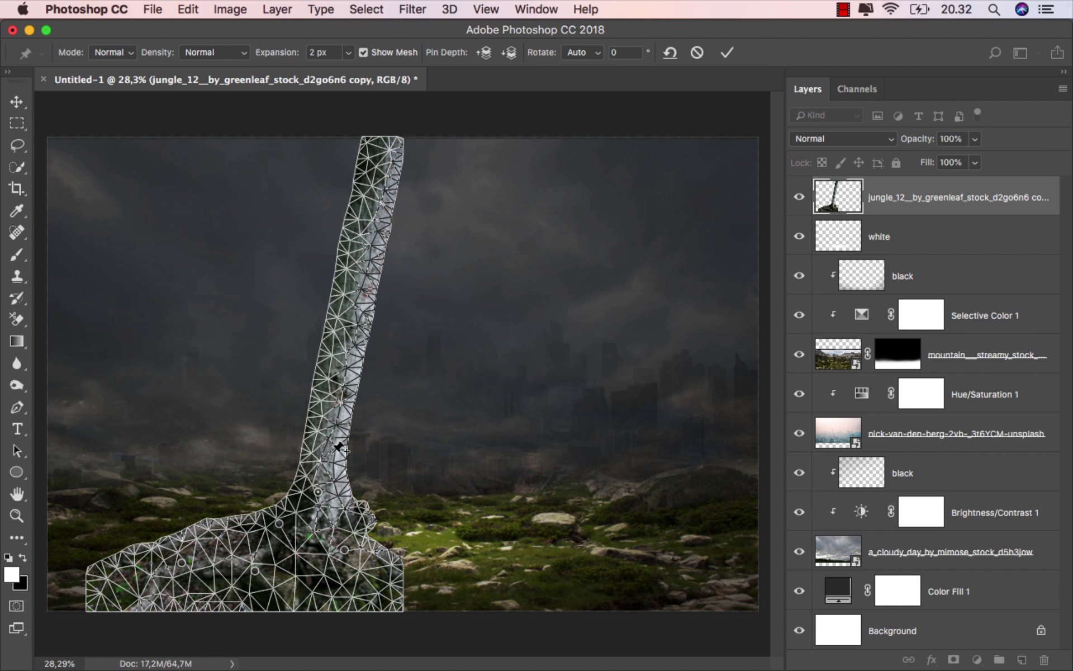
left_click_drag(341, 351, 311, 343)
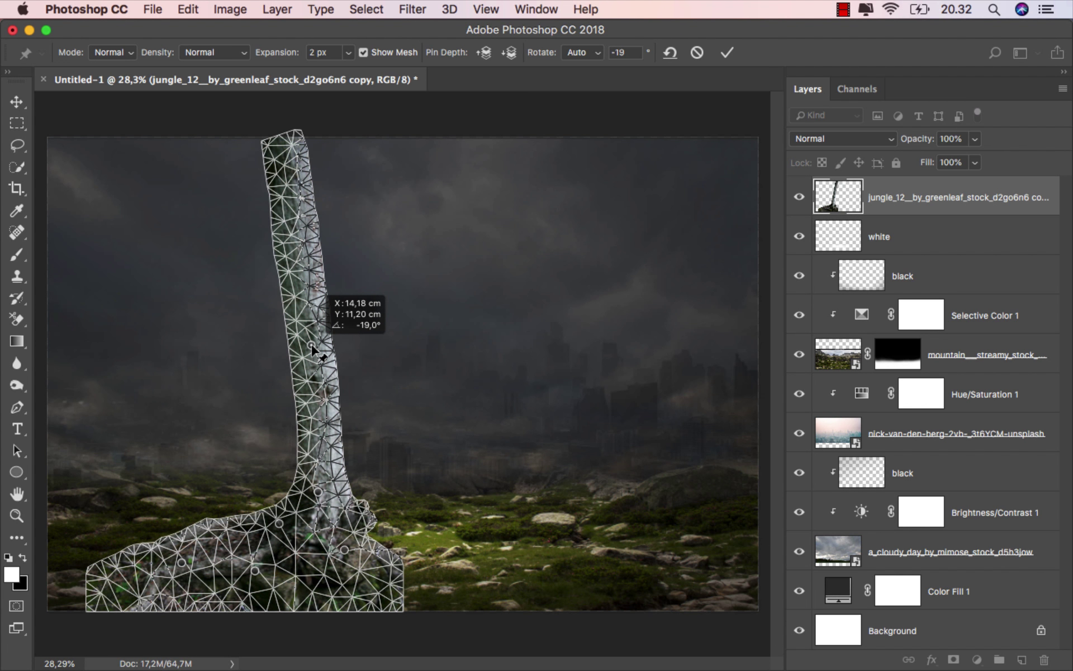
left_click_drag(303, 254, 282, 256)
left_click_drag(271, 196, 261, 196)
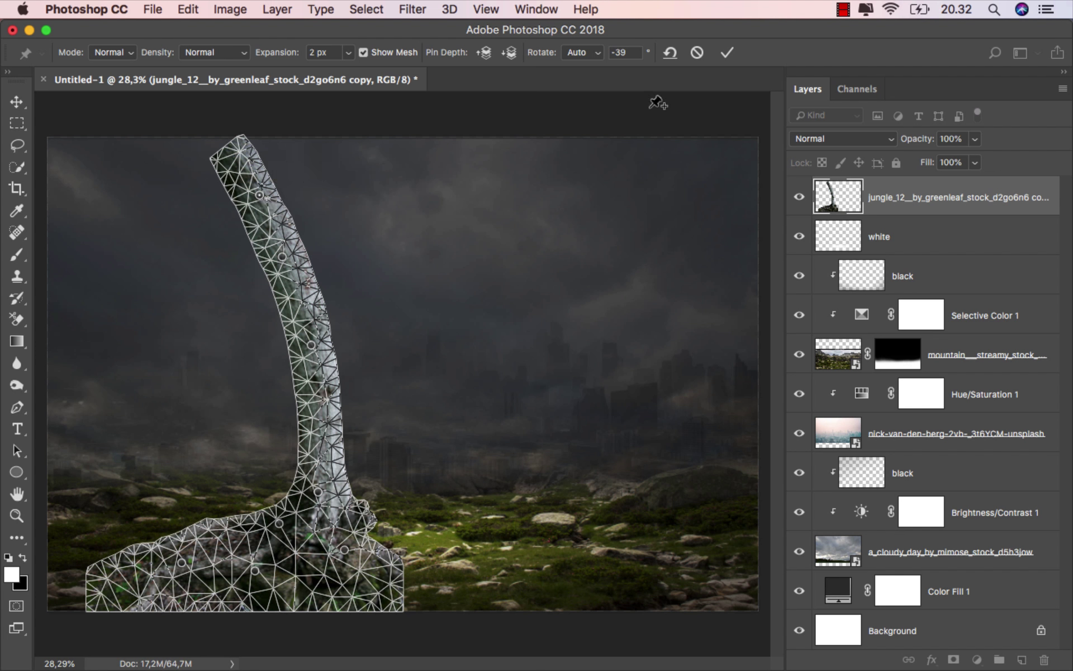
left_click(726, 52)
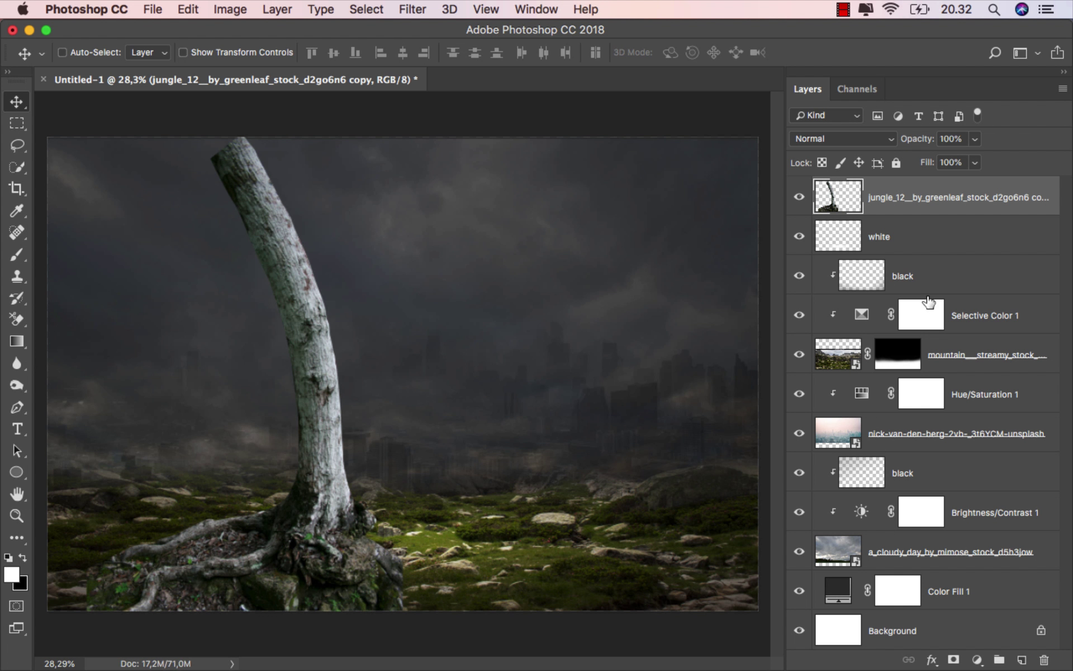
- Add a layer mask to the jungle trunk layer and paint out the rocky ground around its roots with a soft black brush
left_click(953, 659)
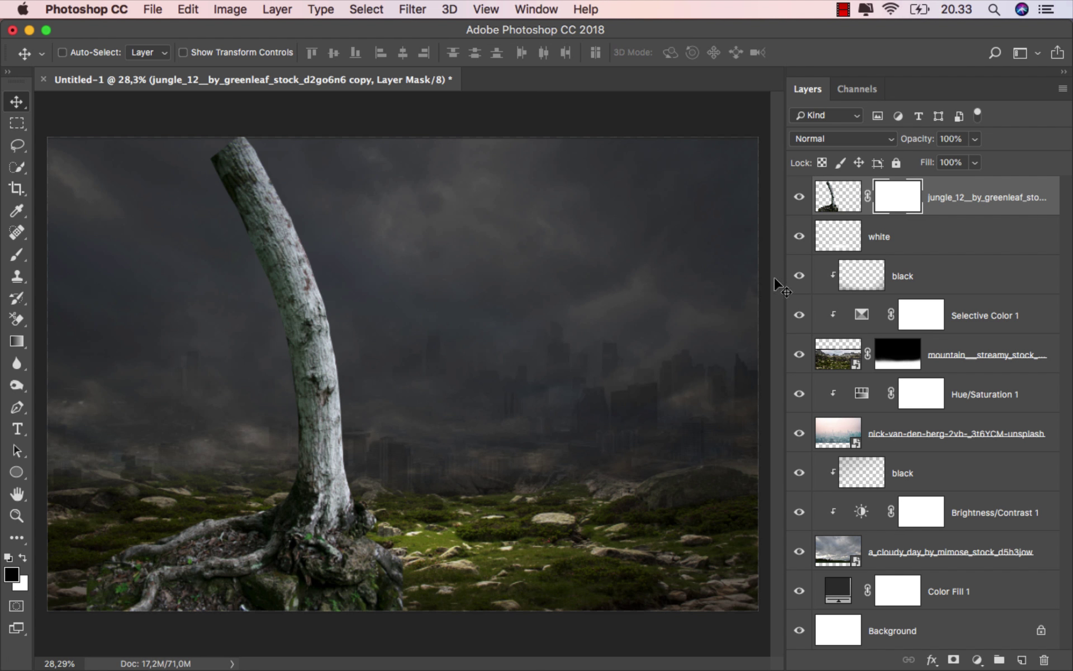
left_click_drag(17, 254, 43, 254)
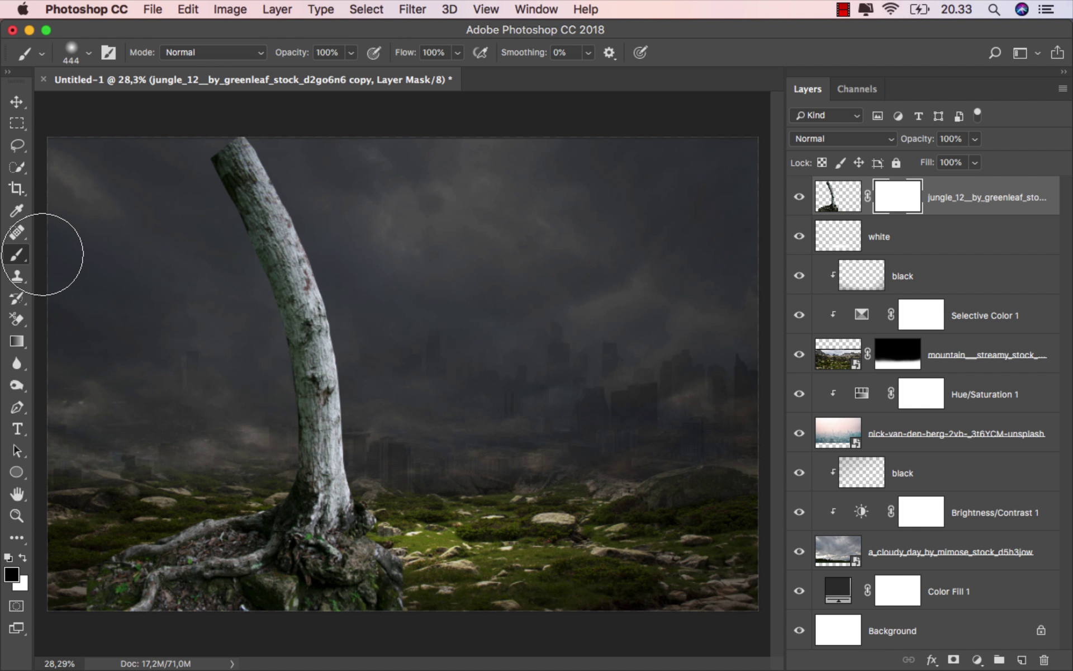
scroll(326, 579, "up", 5)
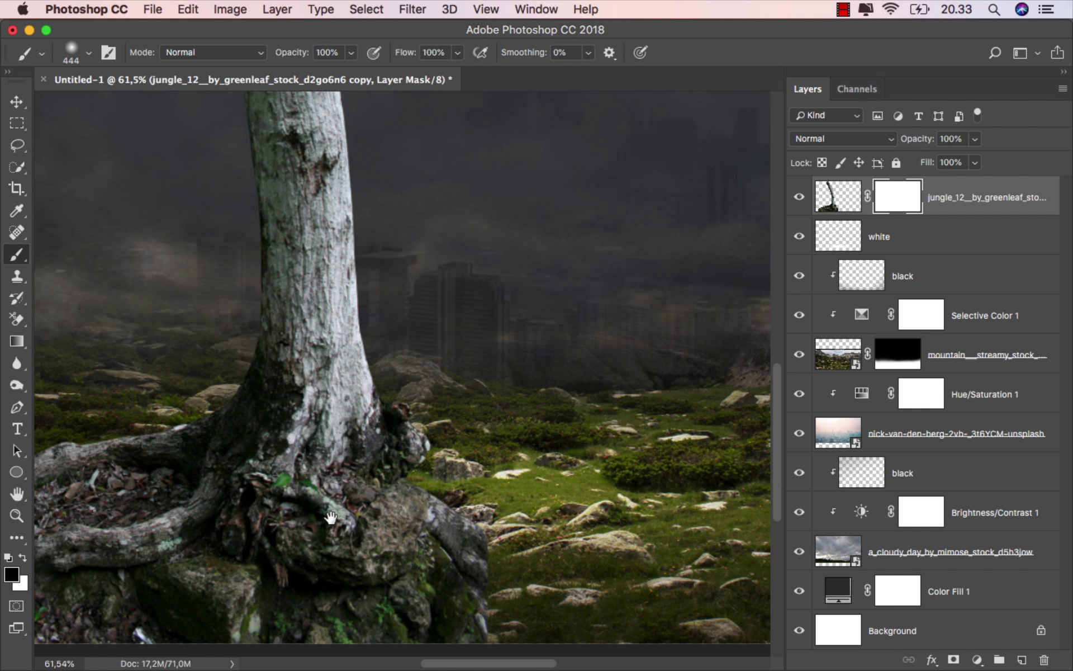
left_click_drag(331, 518, 452, 493)
scroll(451, 494, "down", 2)
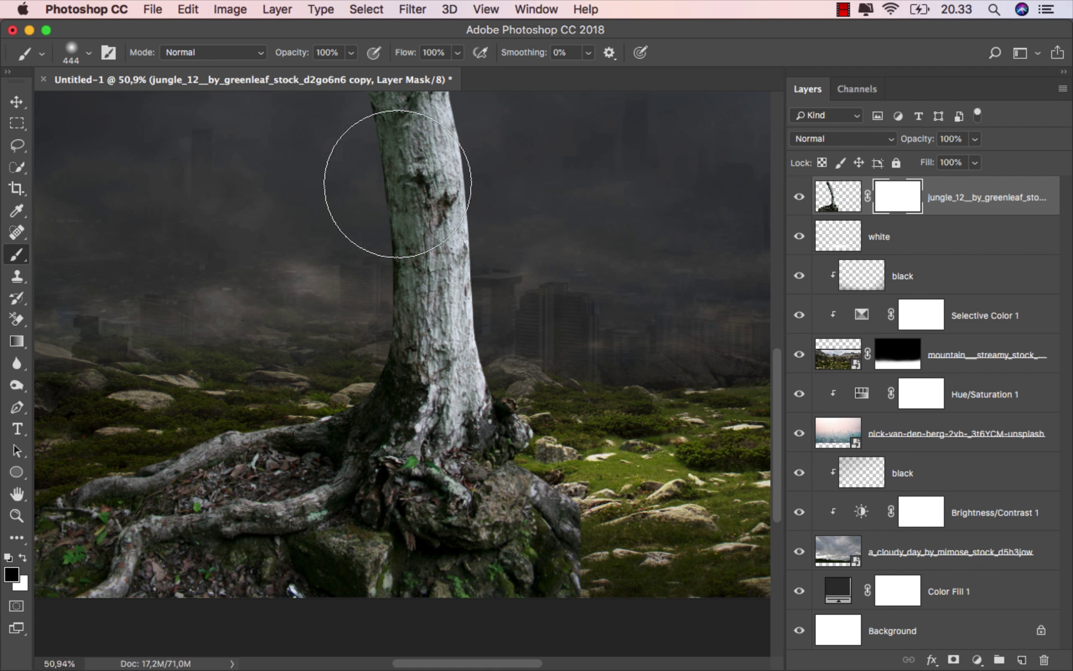
left_click_drag(563, 528, 532, 529)
mouse_move(560, 545)
left_mouse_down()
mouse_move(553, 575)
mouse_move(507, 599)
mouse_move(596, 532)
mouse_move(412, 626)
mouse_move(352, 616)
mouse_move(353, 587)
mouse_move(246, 617)
mouse_move(225, 605)
mouse_move(147, 621)
mouse_move(121, 612)
mouse_move(119, 596)
mouse_move(132, 590)
mouse_move(93, 592)
mouse_move(91, 577)
mouse_move(122, 571)
mouse_move(145, 594)
mouse_move(136, 562)
left_mouse_up()
mouse_move(84, 531)
left_mouse_down()
mouse_move(101, 515)
mouse_move(268, 478)
mouse_move(283, 530)
mouse_move(331, 558)
mouse_move(332, 511)
mouse_move(429, 553)
mouse_move(464, 587)
mouse_move(593, 519)
left_mouse_up()
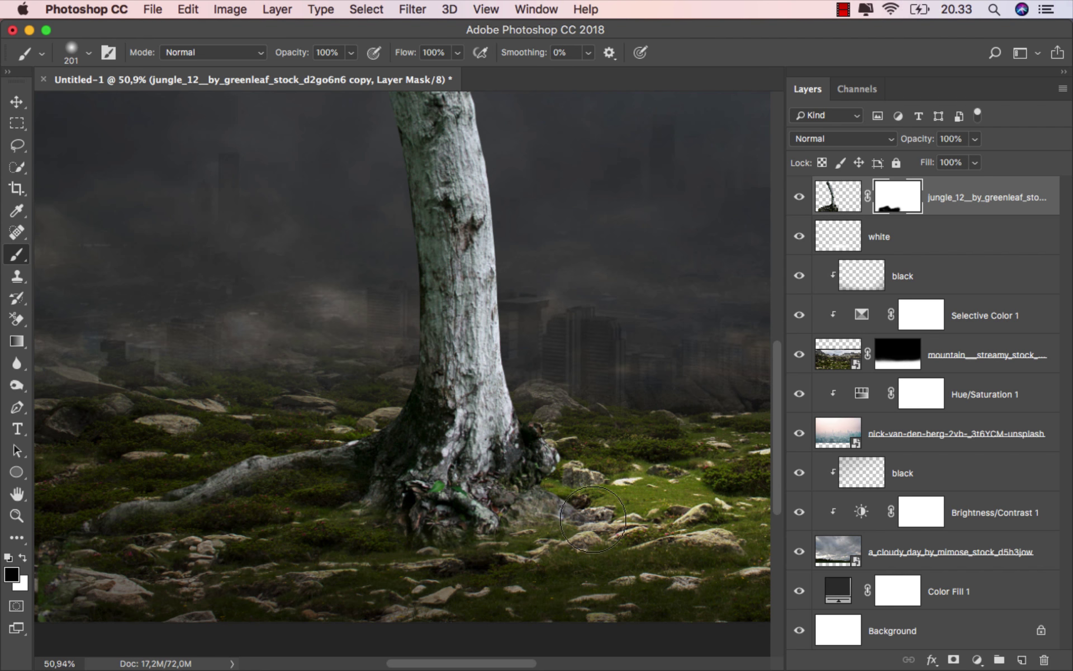
- Increase the brush hardness, shrink the brush and mask out the knobby bulge on the right side of the trunk's base
scroll(612, 431, "up", 5)
left_click_drag(554, 440, 520, 439)
right_click(551, 374)
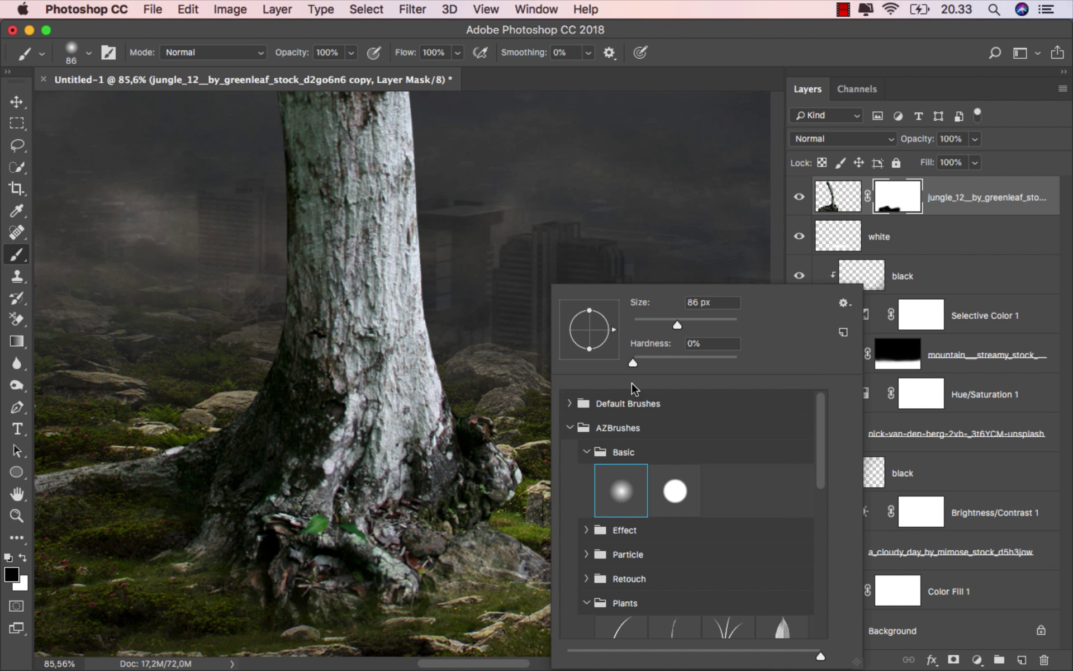
left_click(688, 359)
left_click_drag(499, 371, 485, 371)
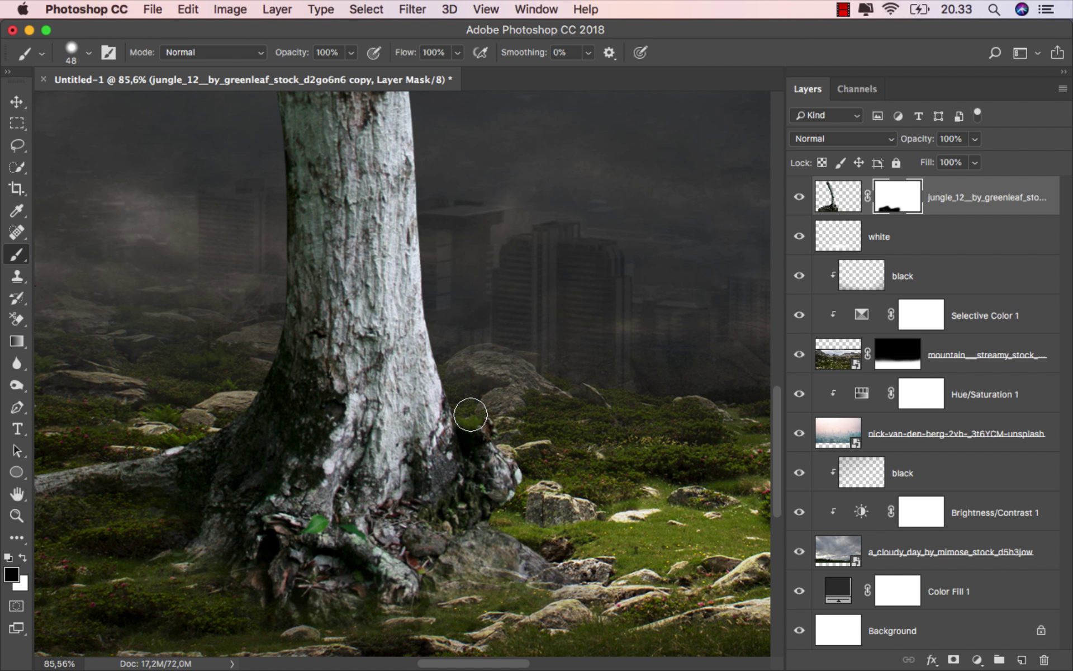
mouse_move(470, 415)
left_mouse_down()
mouse_move(499, 492)
mouse_move(521, 493)
mouse_move(497, 444)
mouse_move(497, 506)
left_mouse_up()
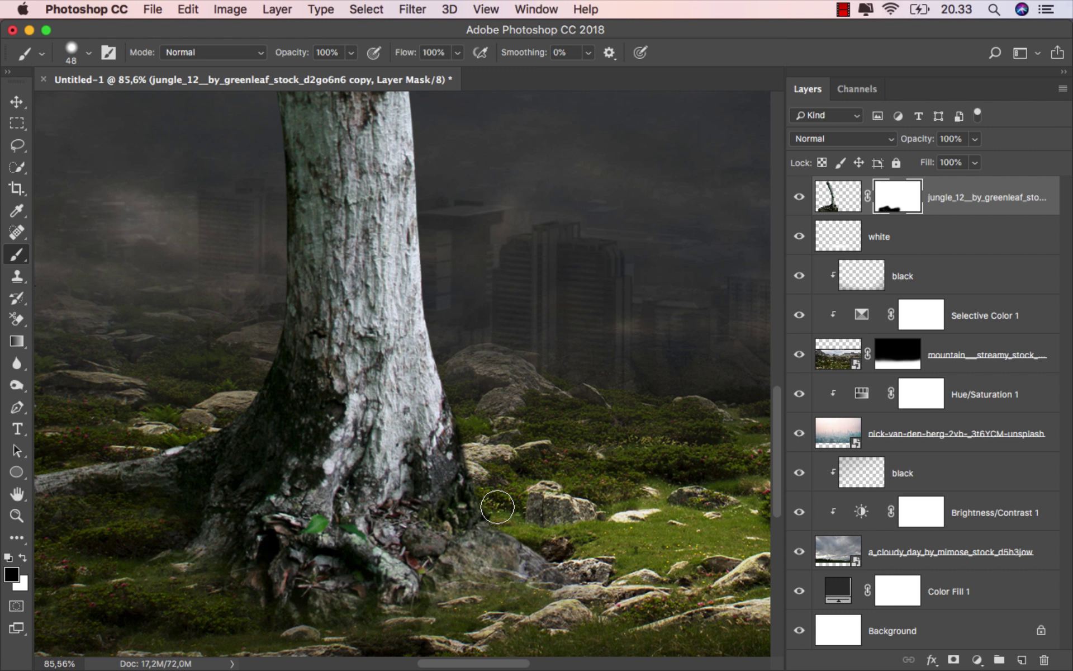
mouse_move(487, 438)
left_mouse_down()
mouse_move(475, 438)
mouse_move(476, 464)
mouse_move(496, 523)
left_mouse_up()
scroll(503, 436, "down", 5)
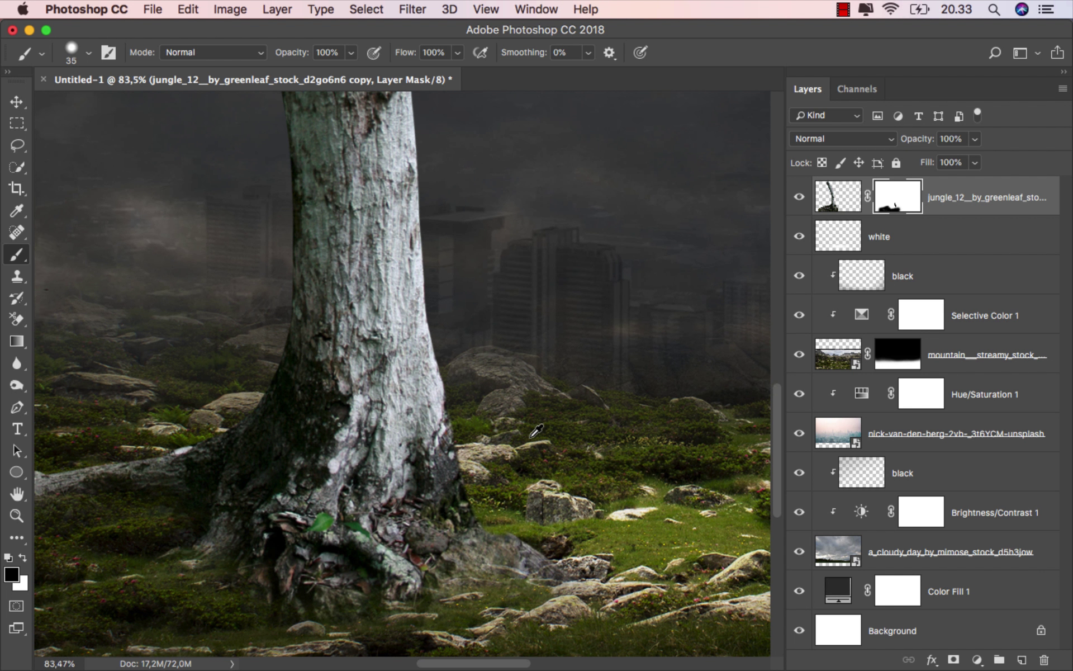
- Mask out the far end of the left root and the leftover rocks with a soft round 263 px brush
left_click_drag(234, 512, 378, 495)
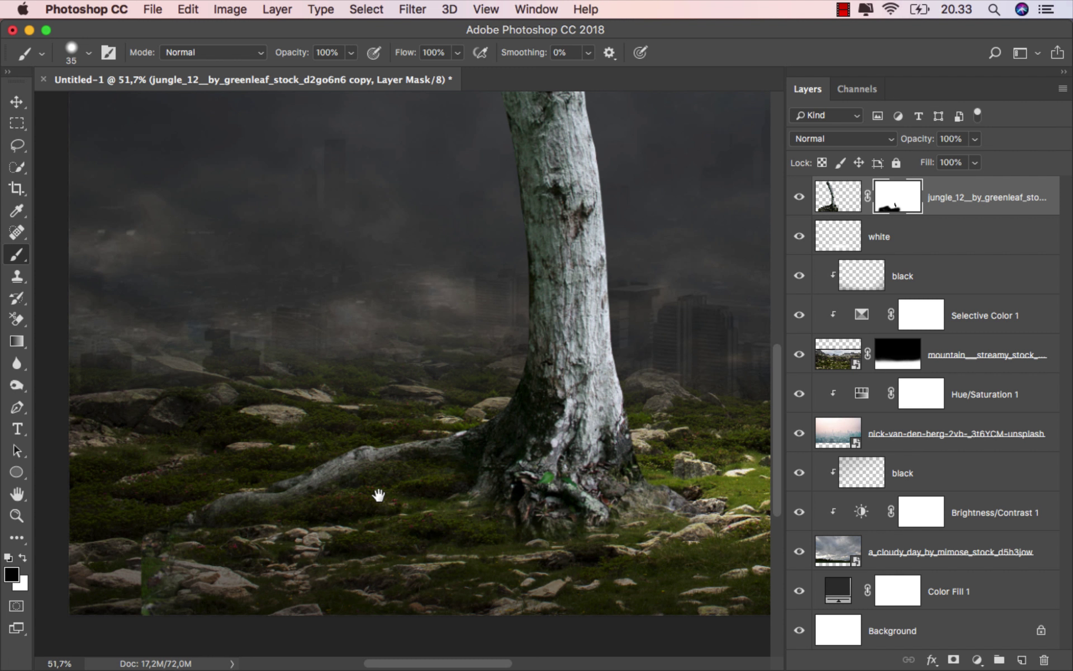
right_click(359, 408)
left_click(435, 489)
left_click_drag(181, 499, 238, 497)
mouse_move(208, 532)
left_mouse_down()
mouse_move(232, 557)
mouse_move(398, 537)
mouse_move(368, 533)
mouse_move(261, 562)
mouse_move(409, 561)
mouse_move(437, 548)
mouse_move(532, 578)
mouse_move(592, 579)
mouse_move(607, 565)
mouse_move(420, 581)
mouse_move(317, 555)
mouse_move(595, 568)
mouse_move(621, 544)
mouse_move(462, 568)
left_mouse_up()
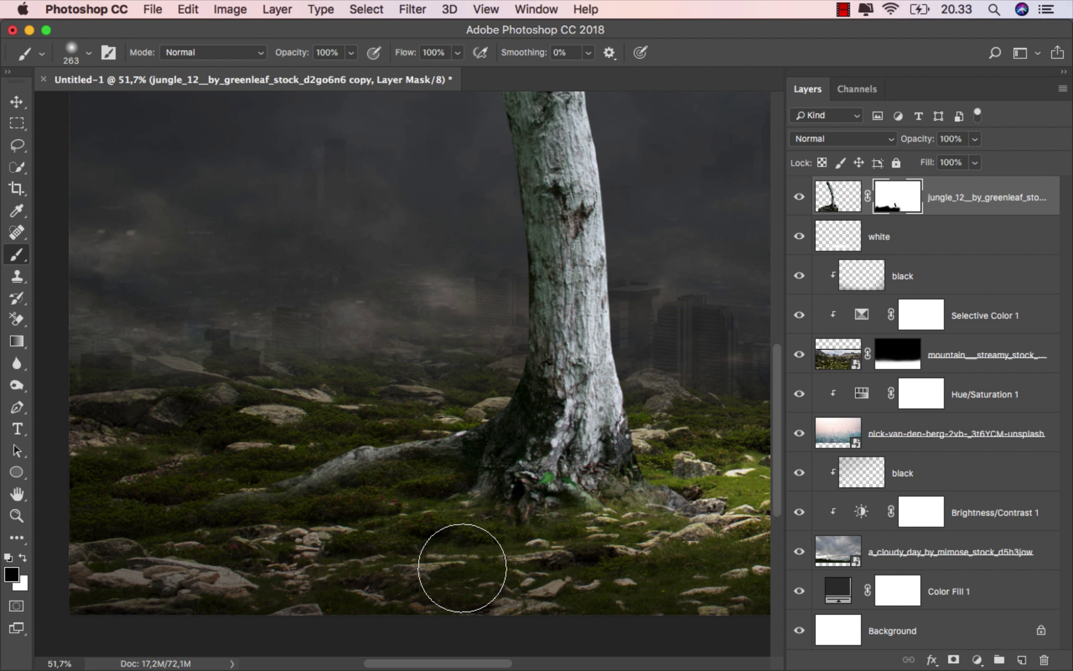
key("super+0")
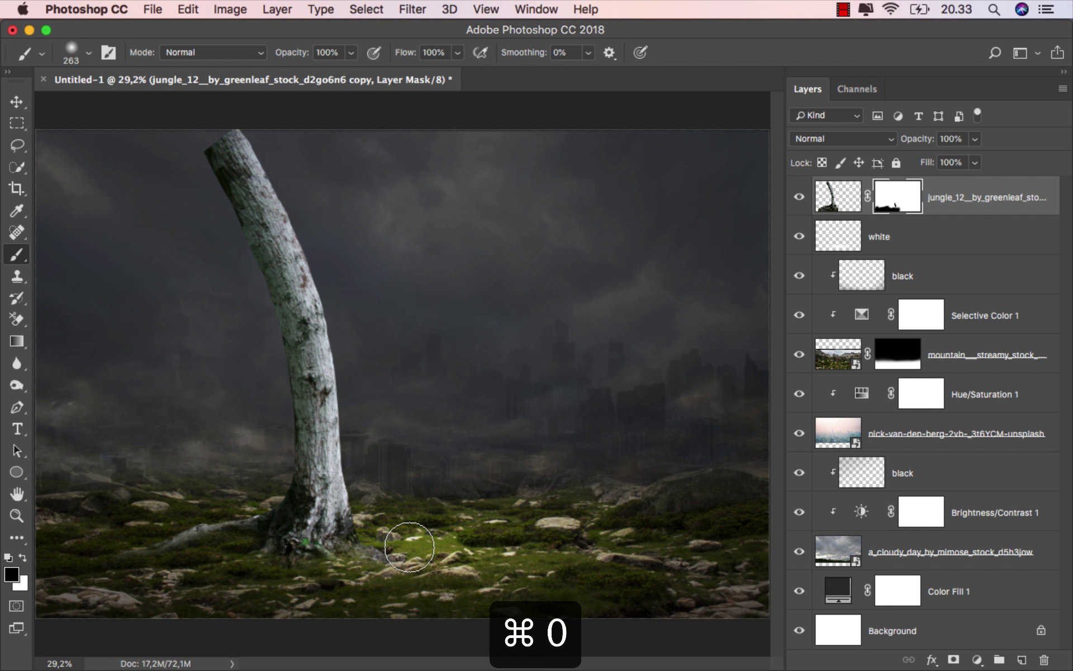
- Scale the jungle trunk to 116.42% and position it at X 786.50 px, Y 938.00 px so its top runs off the canvas
left_click(19, 104)
left_click_drag(322, 402, 303, 424)
key("super+minus")
key("super+t")
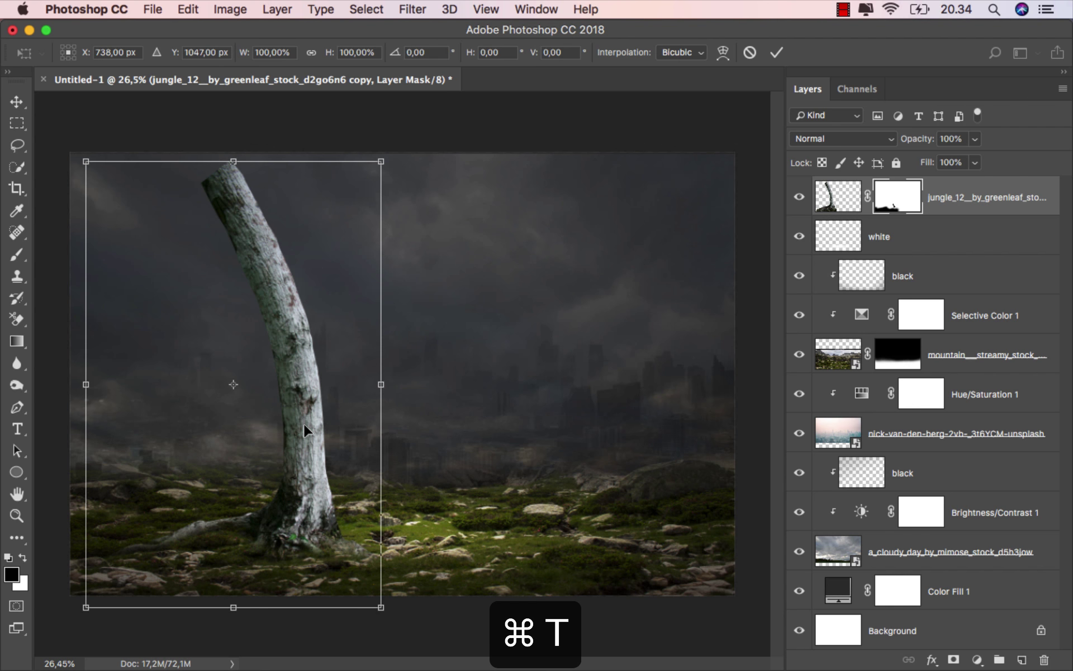
left_click_drag(385, 154, 429, 89)
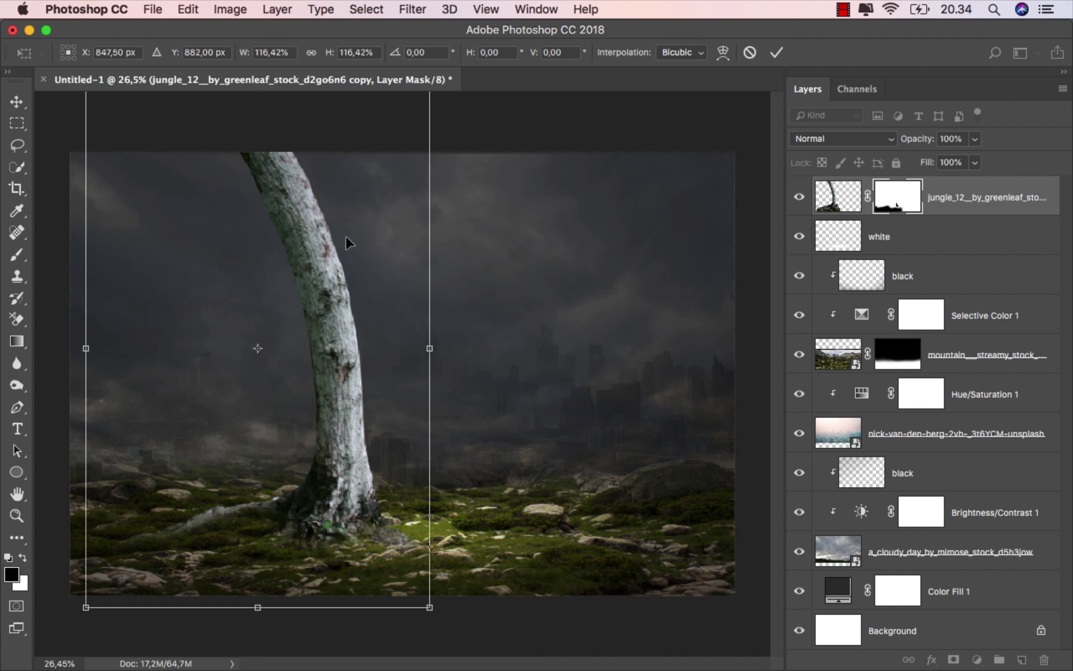
left_click_drag(348, 236, 336, 255)
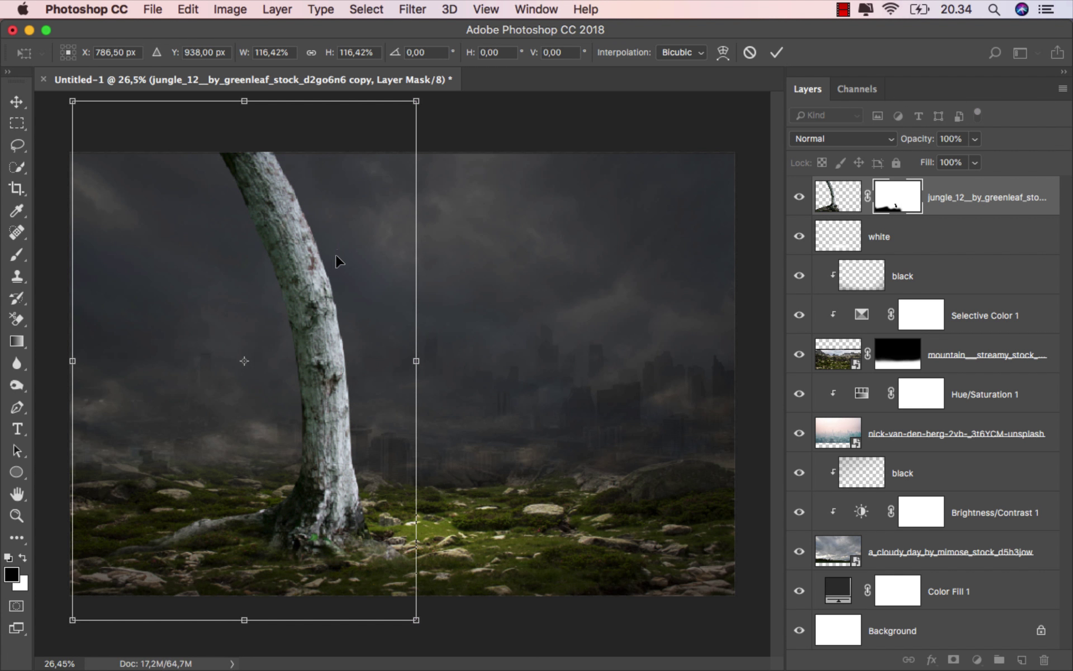
left_click(776, 52)
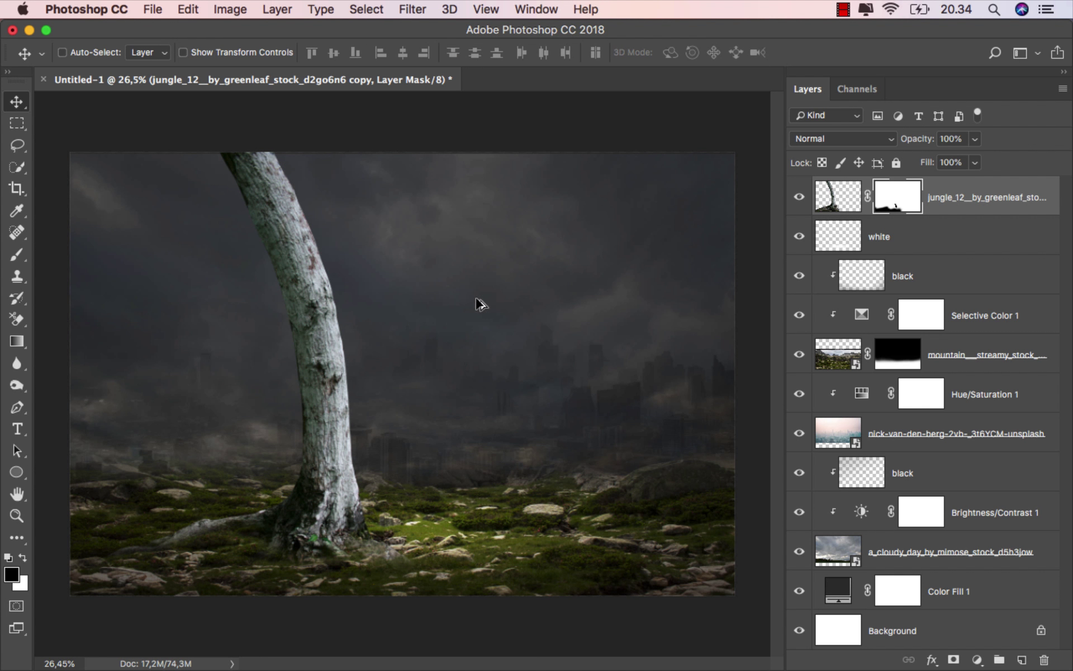
- Place tree_08_by_brizzolatto55_d8pp9qw.png from the Finder folder above the jungle trunk layer
scroll(476, 305, "up", 1)
left_click(944, 204)
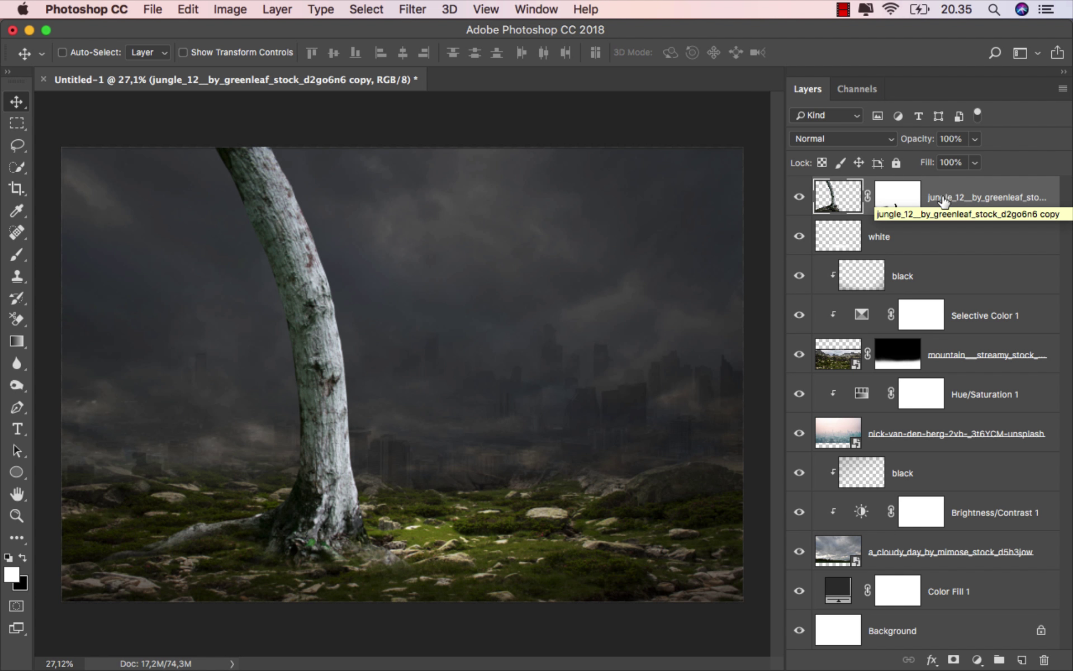
mouse_move(525, 667)
left_click(433, 644)
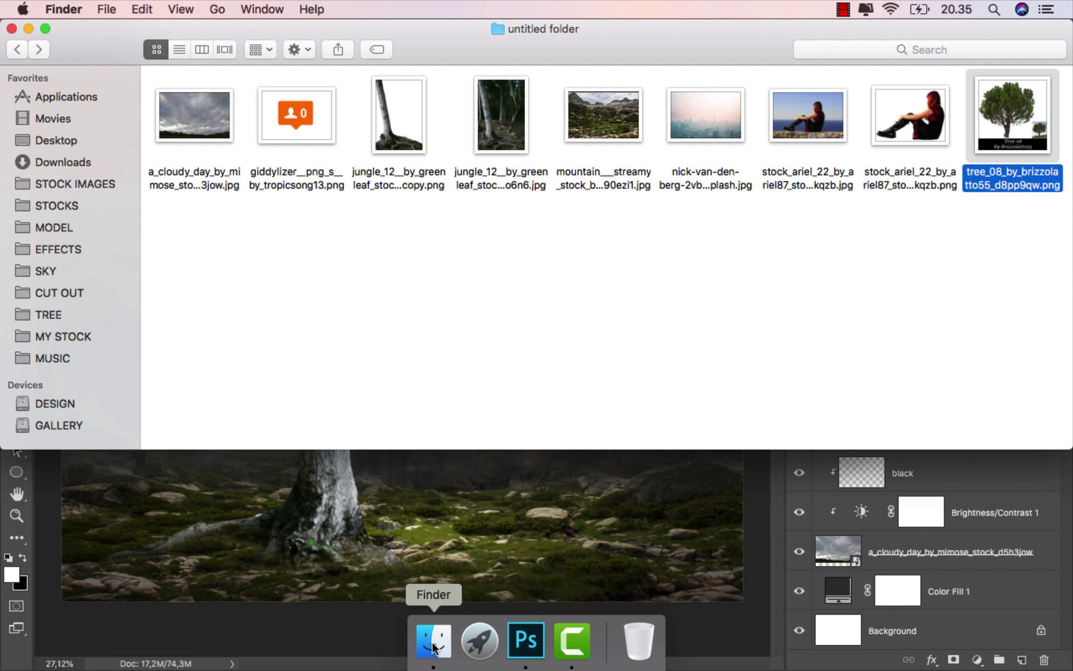
left_click_drag(1003, 124, 990, 144)
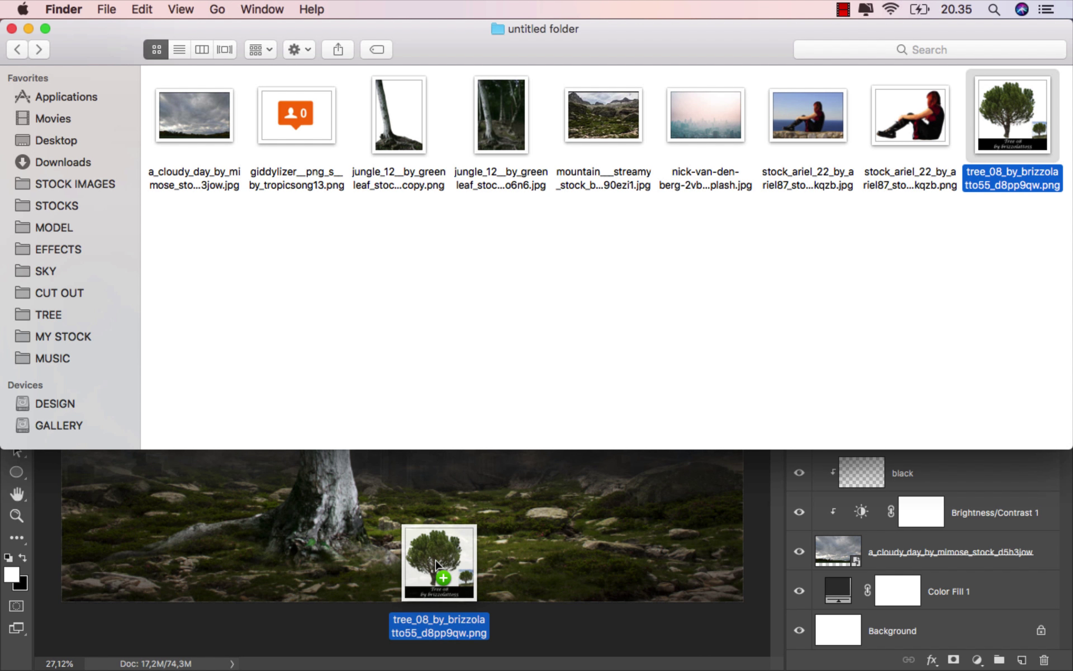
left_click_drag(436, 563, 280, 260)
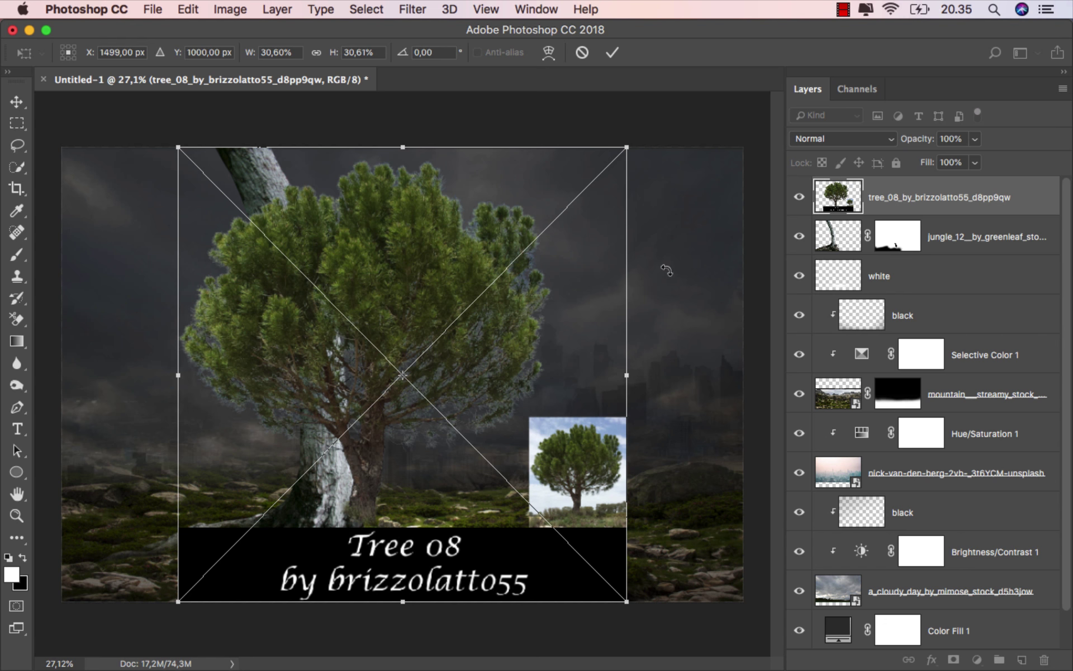
- Rotate the tree_08 image to 162.98°, position its foliage over the trunk's top and move its layer below the jungle trunk layer
left_click_drag(666, 270, 235, 523)
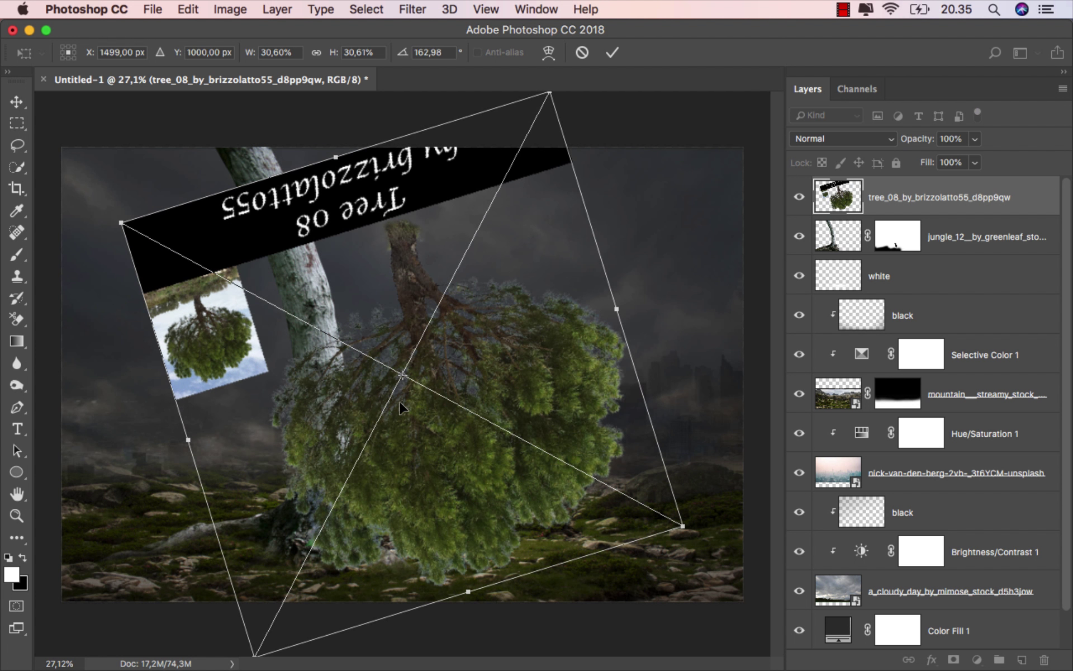
left_click_drag(456, 366, 297, 218)
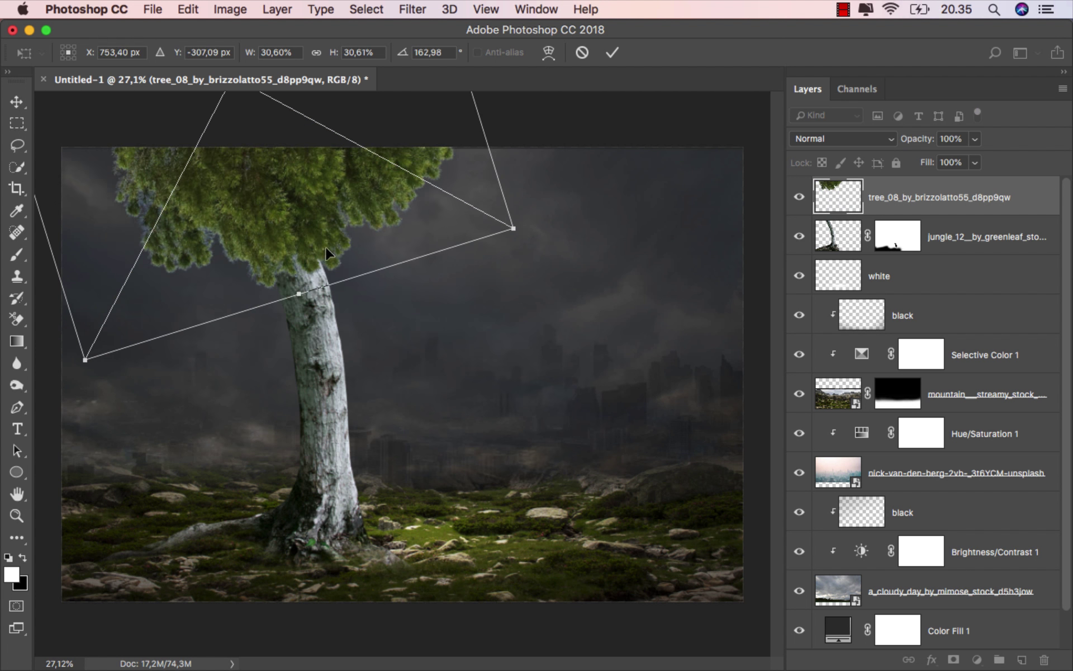
left_click(613, 53)
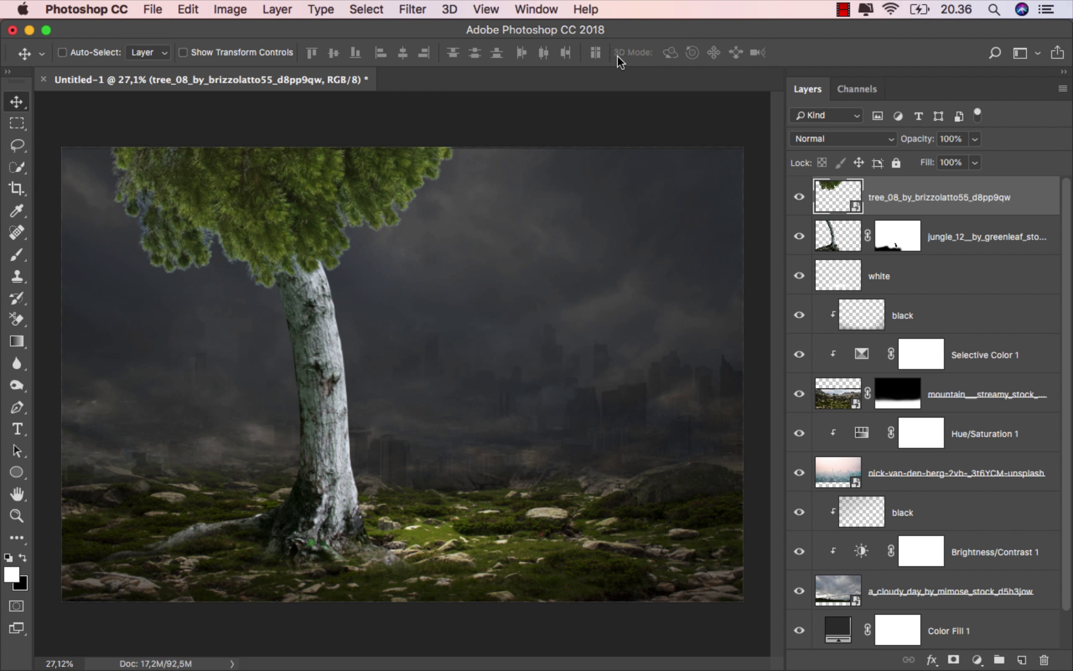
left_click_drag(935, 211, 922, 249)
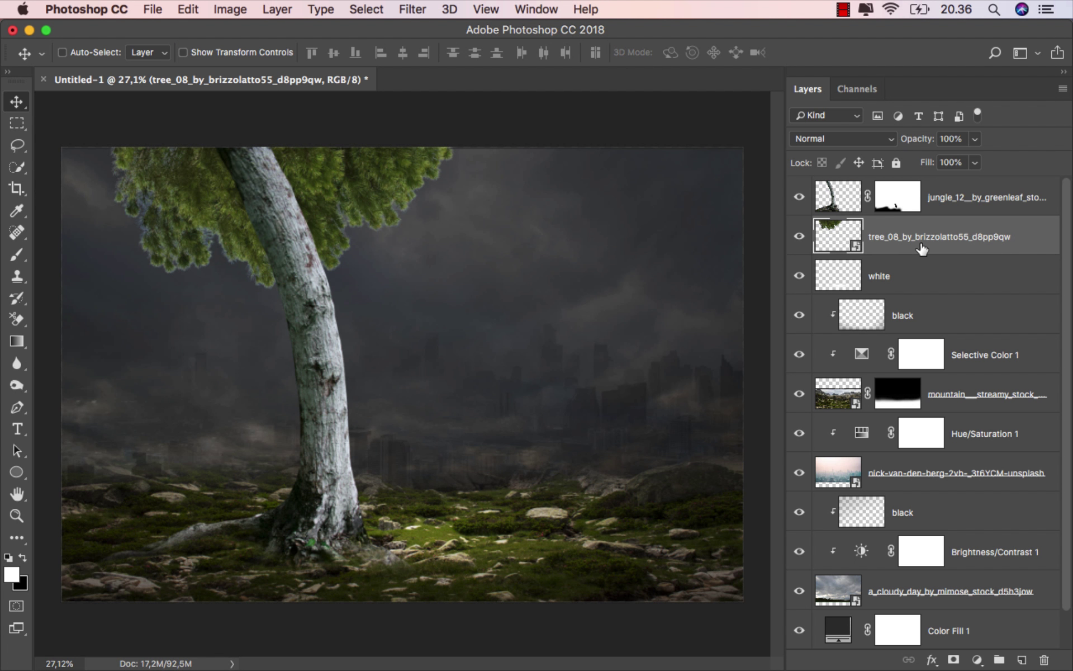
left_click_drag(346, 198, 333, 196)
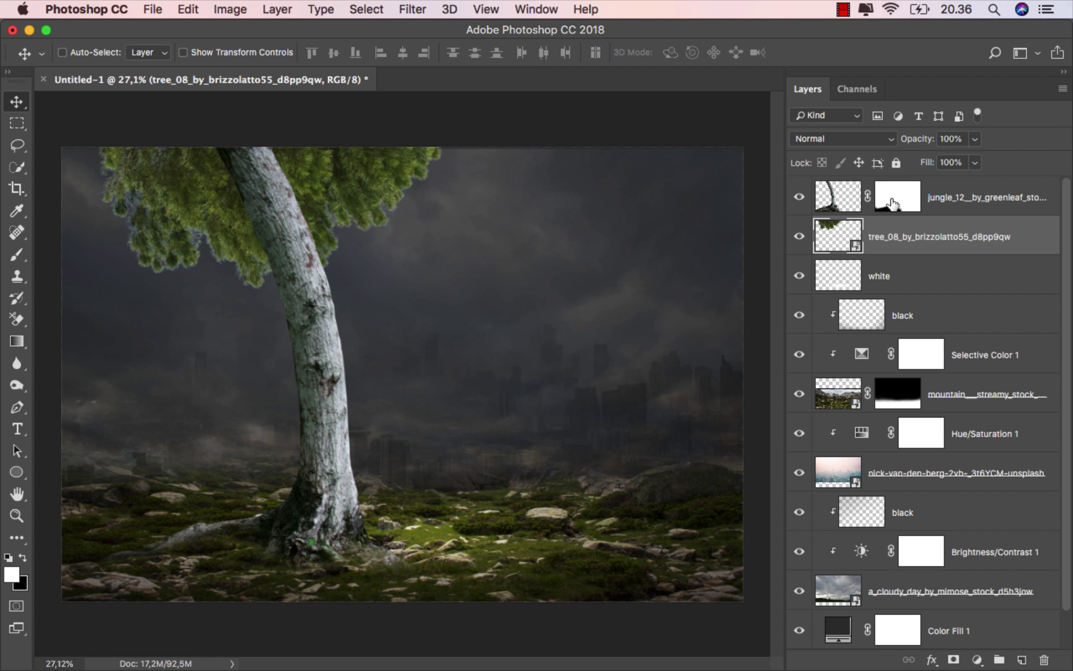
- Target the jungle trunk's layer mask and choose the grass-blade brush 510 from the Plants brushes at 92 px
left_click(892, 204)
left_click_drag(17, 255, 56, 253)
right_click(288, 260)
scroll(419, 520, "down", 3)
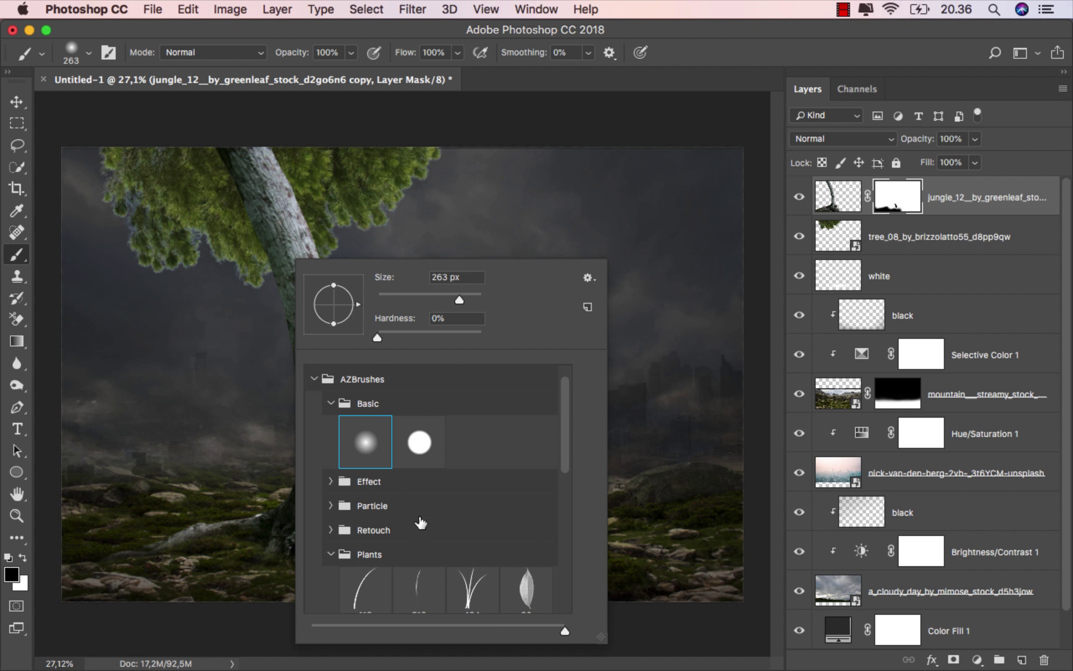
left_click(420, 536)
left_click(423, 296)
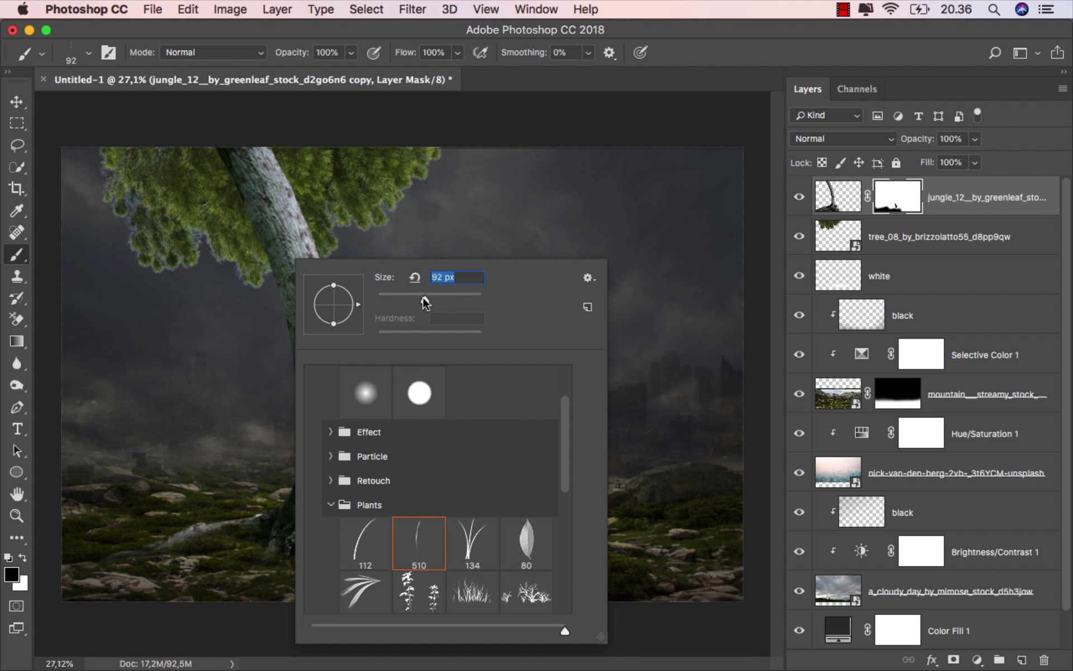
left_click(319, 39)
- Enlarge the brush to 139 px and paint black on the mask over the trunk's upper end to blend it into the foliage
scroll(250, 204, "up", 5)
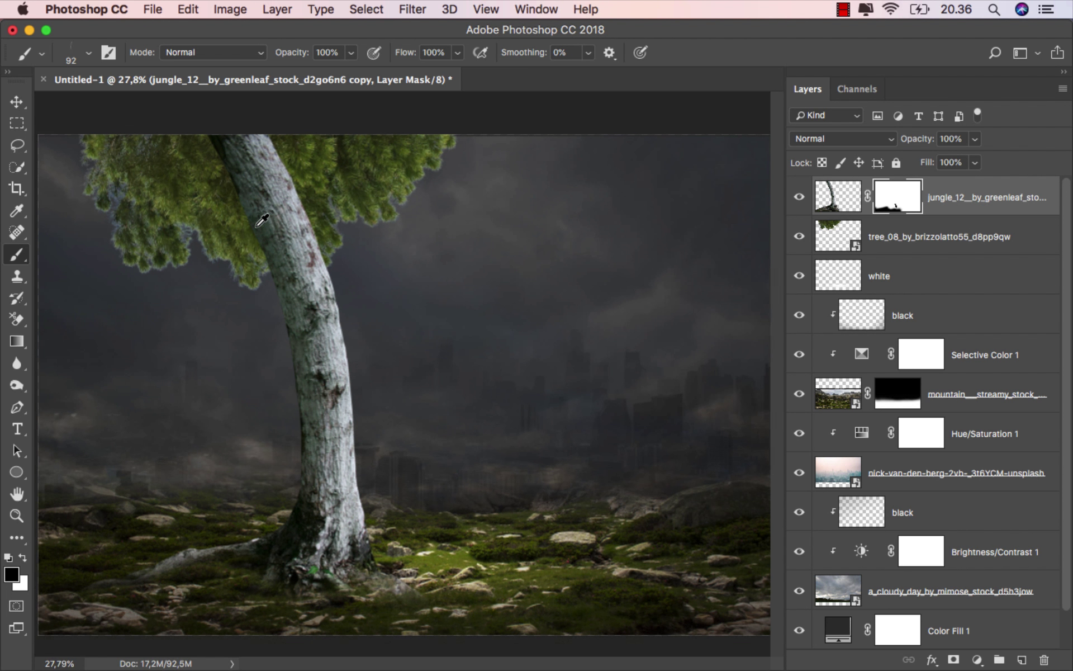
scroll(249, 205, "up", 4)
left_click_drag(247, 250, 253, 249)
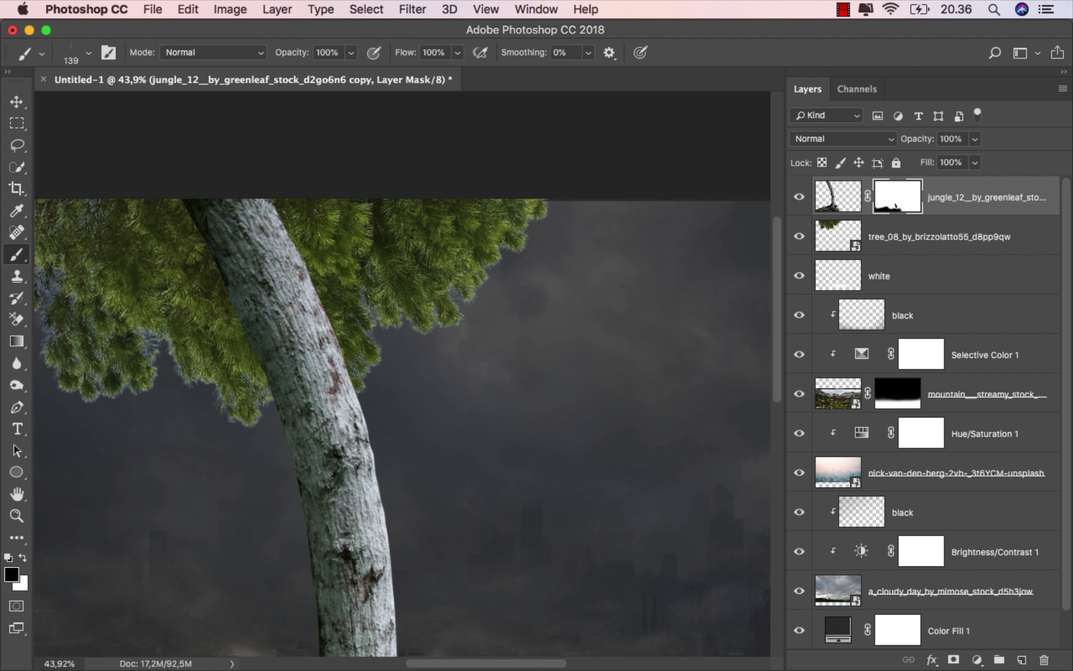
left_click(268, 232)
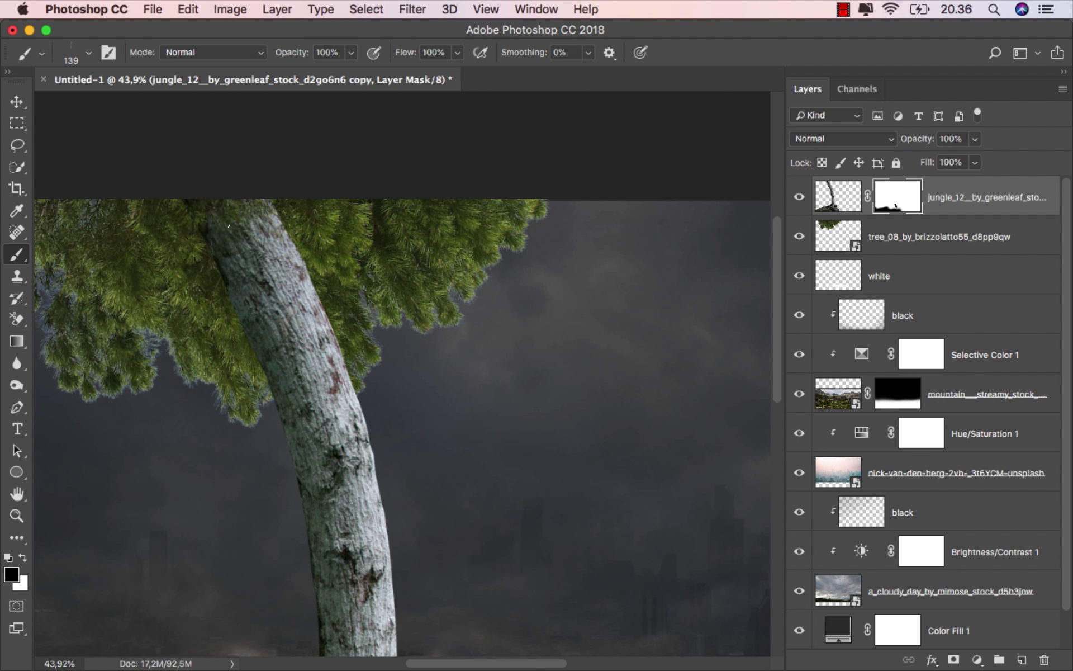
left_click(262, 232)
right_click(230, 192)
left_click(207, 223)
scroll(207, 226, "up", 2)
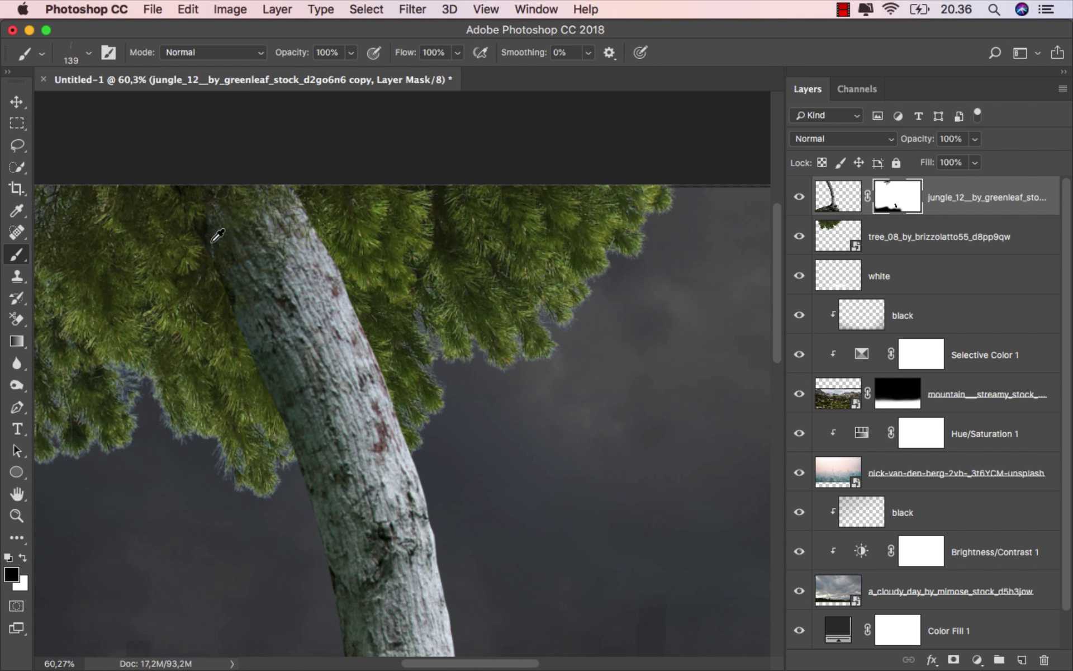
left_click_drag(284, 207, 317, 246)
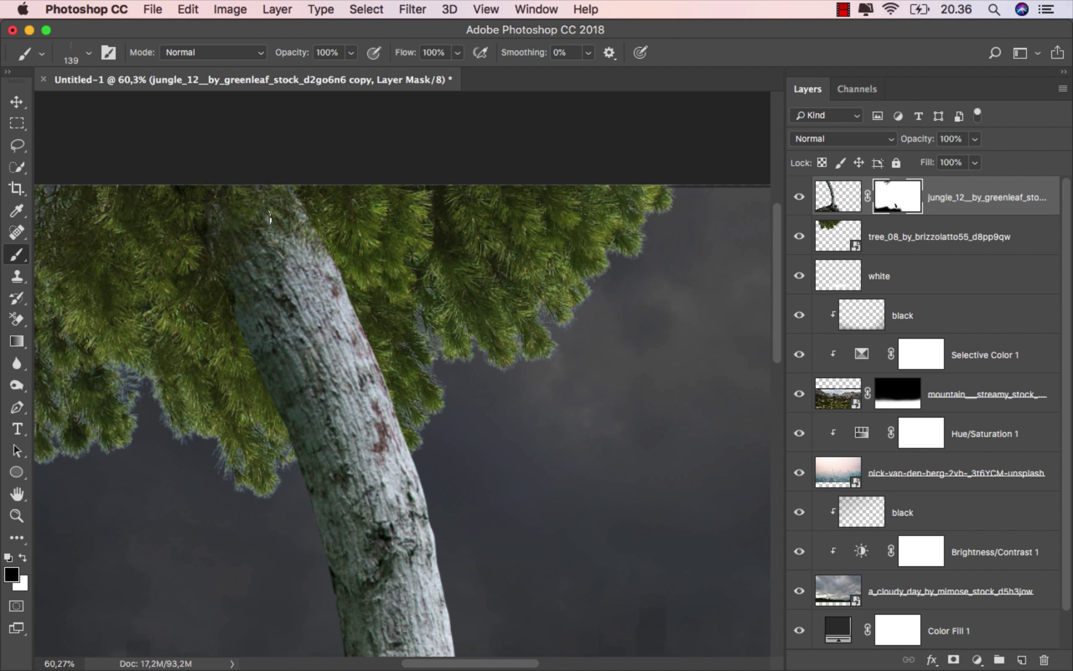
left_click(285, 242)
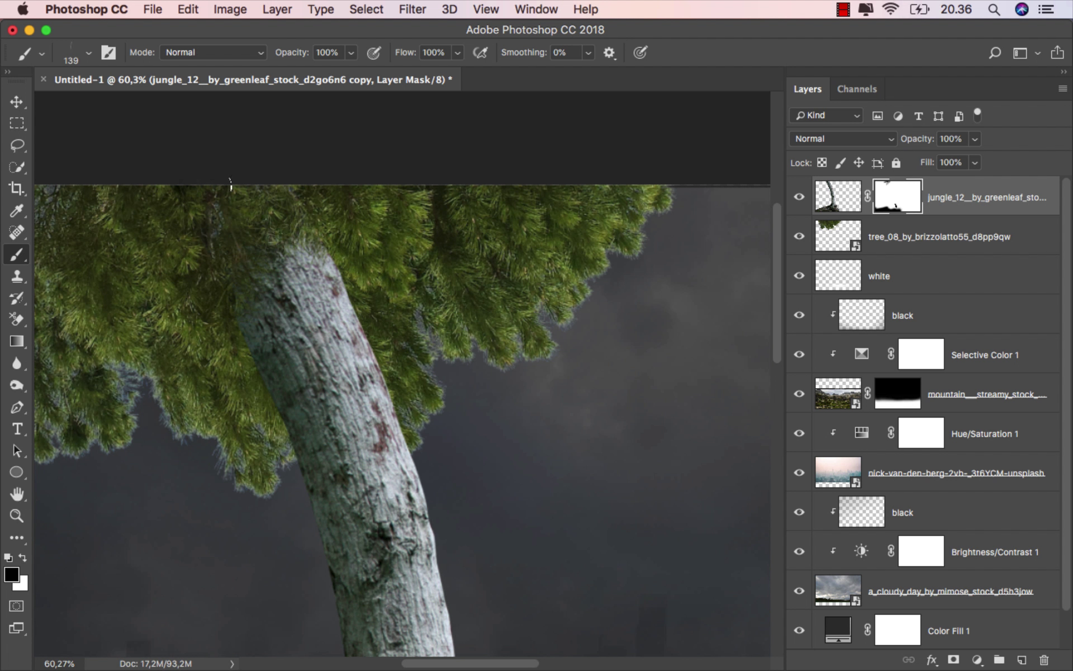
mouse_move(342, 237)
left_mouse_down()
mouse_move(299, 246)
mouse_move(355, 258)
mouse_move(299, 242)
left_mouse_up()
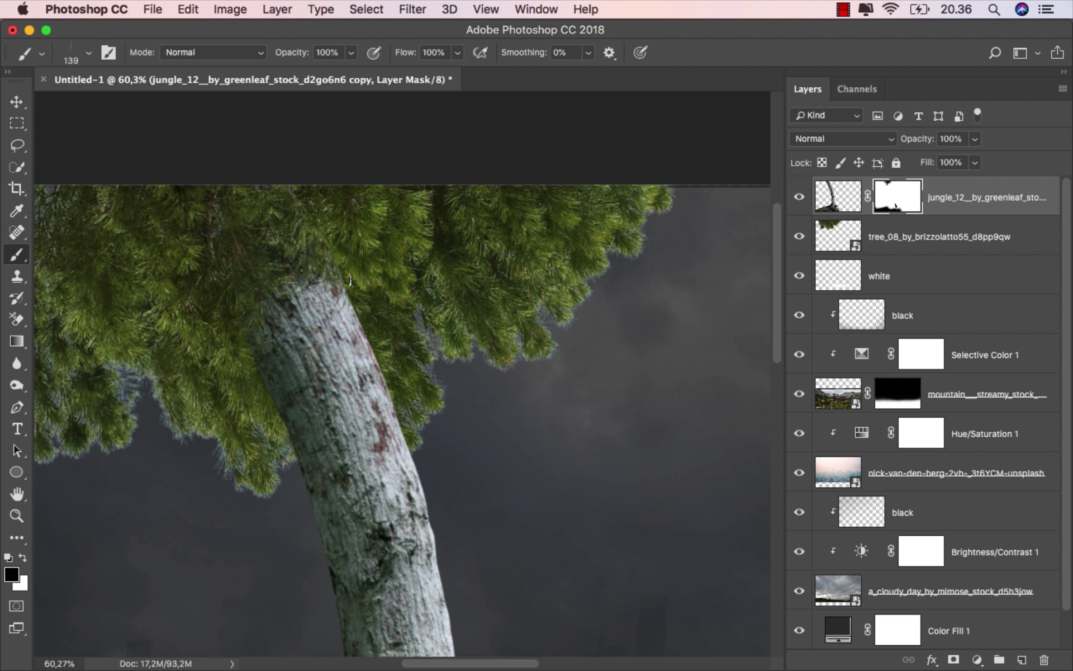
left_click_drag(350, 280, 301, 279)
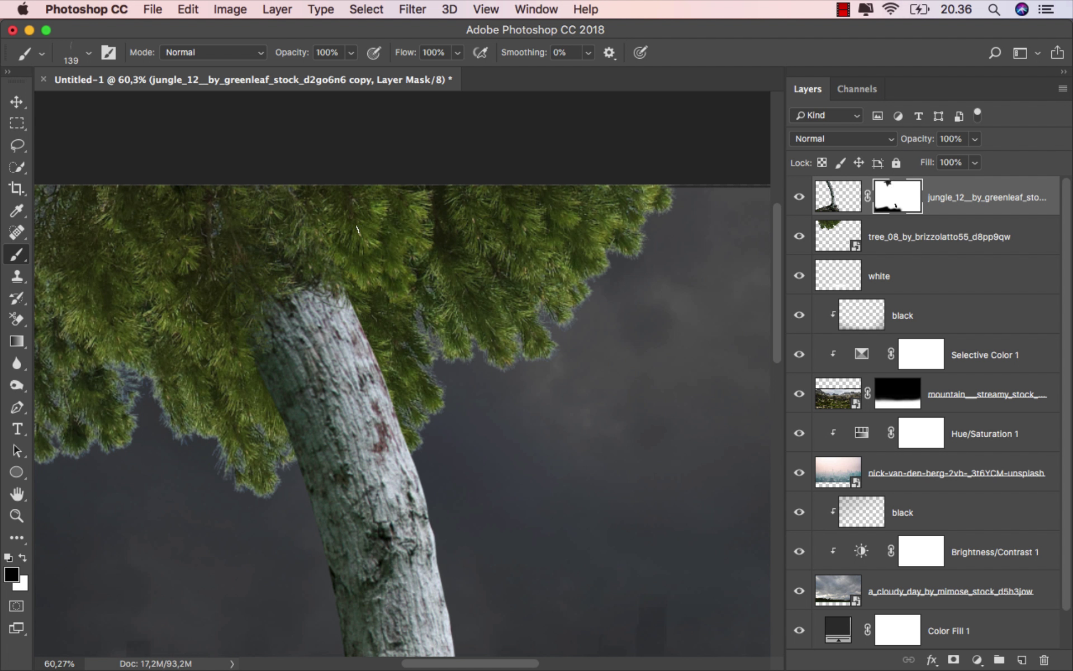
- Add a Brightness/Contrast adjustment layer clipped to the tree_08 foliage layer
key("super+0")
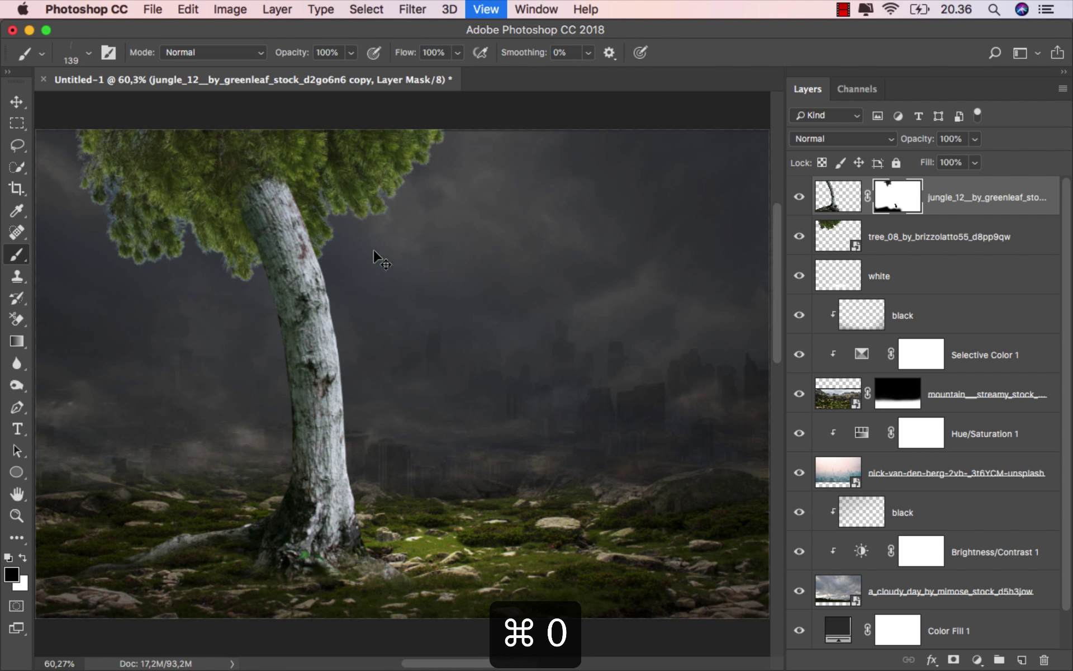
left_click(966, 202)
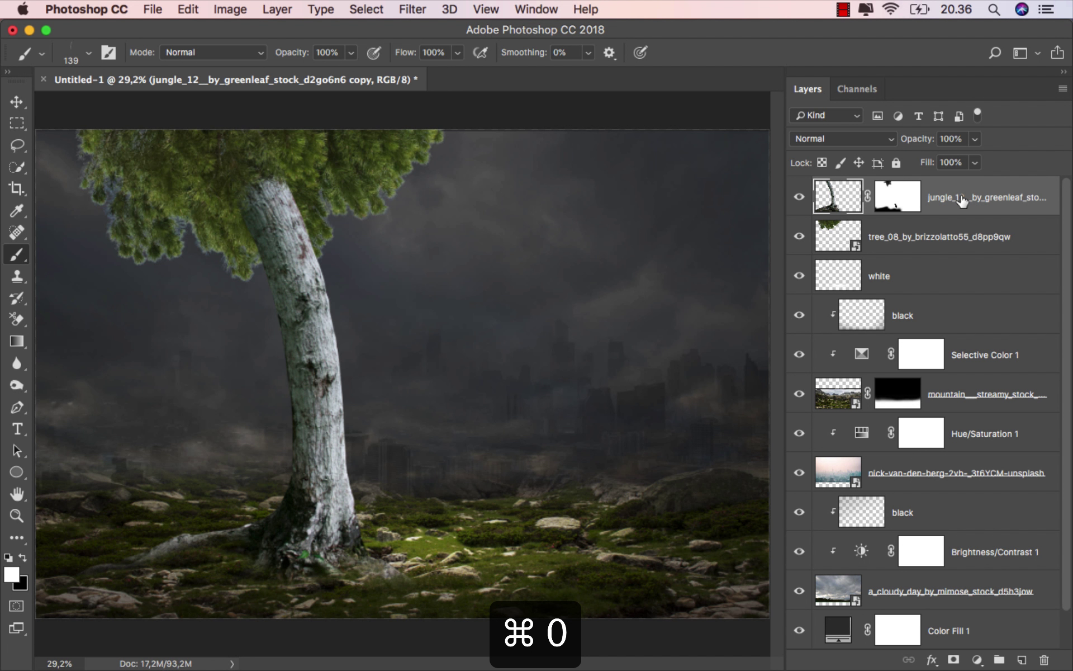
key("v")
left_click(908, 238)
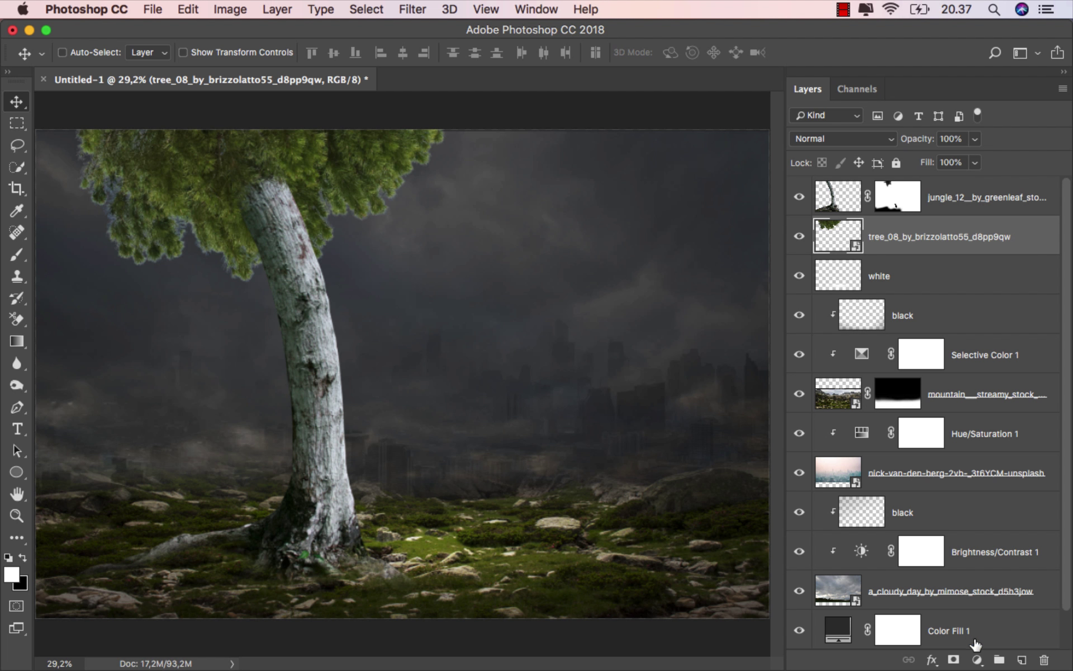
left_click(976, 659)
left_click(1030, 393)
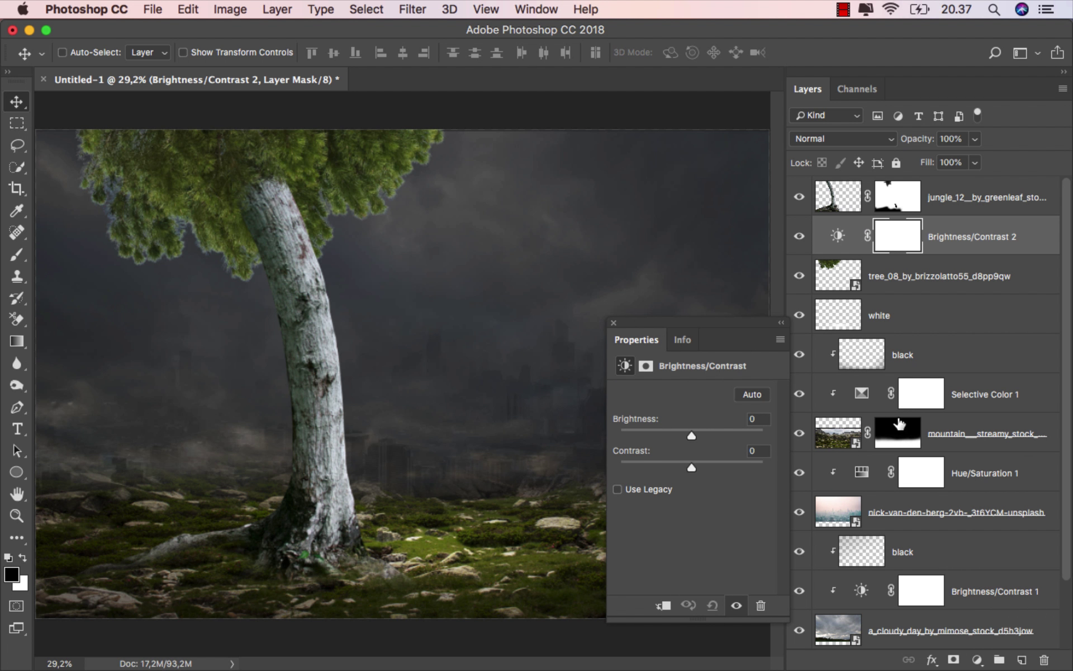
left_click(663, 605)
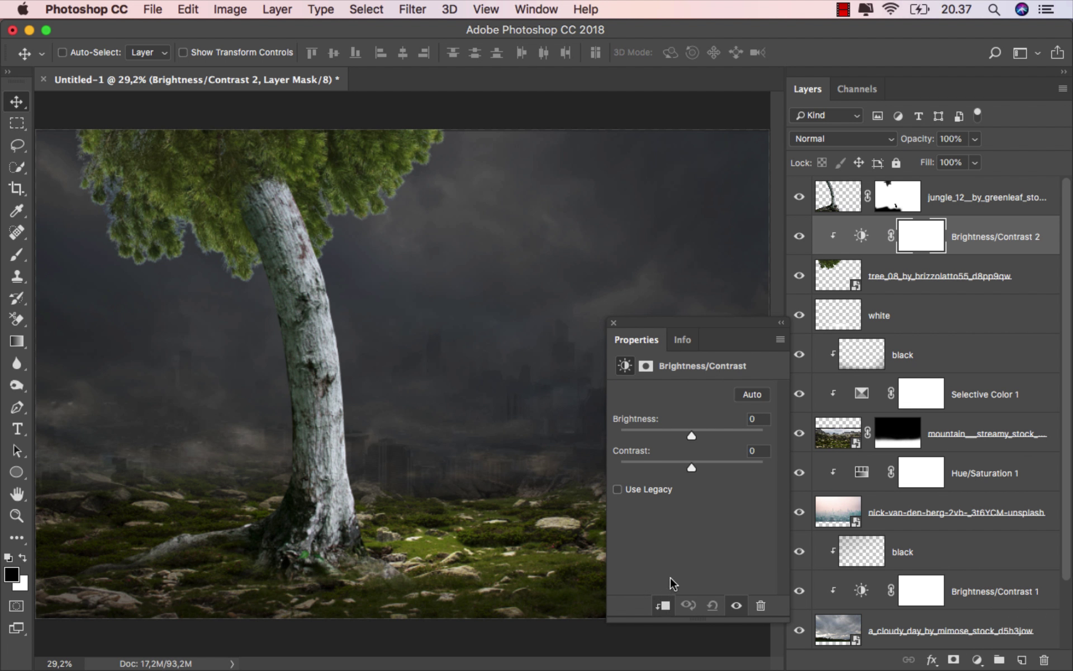
- Set the foliage adjustment's brightness to -38 and contrast to 16, and compare the foliage with it off and on
left_click_drag(692, 435, 673, 431)
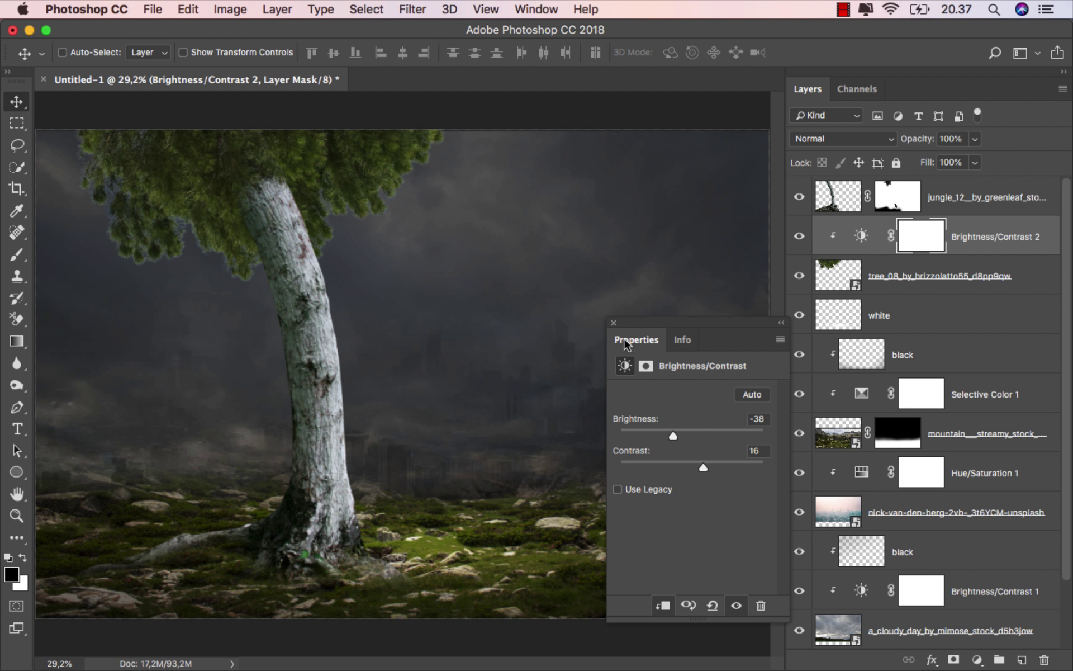
left_click(614, 322)
left_click(800, 236)
left_click(800, 236)
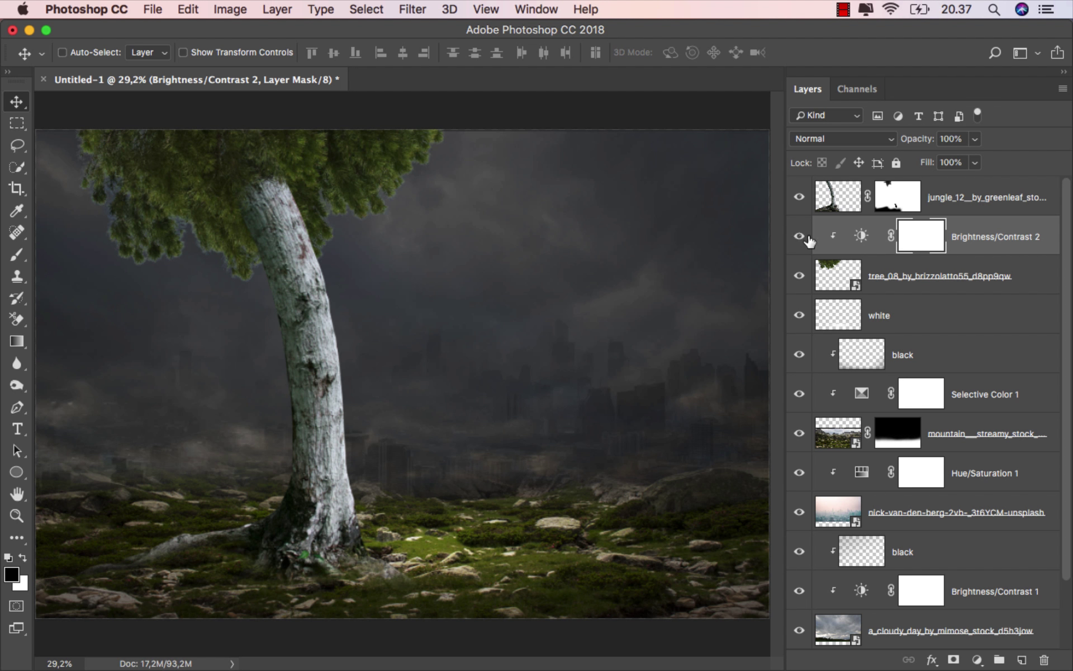
- Add a Brightness/Contrast adjustment clipped to the jungle trunk layer and set its brightness to -101
left_click(971, 238)
left_click(952, 203)
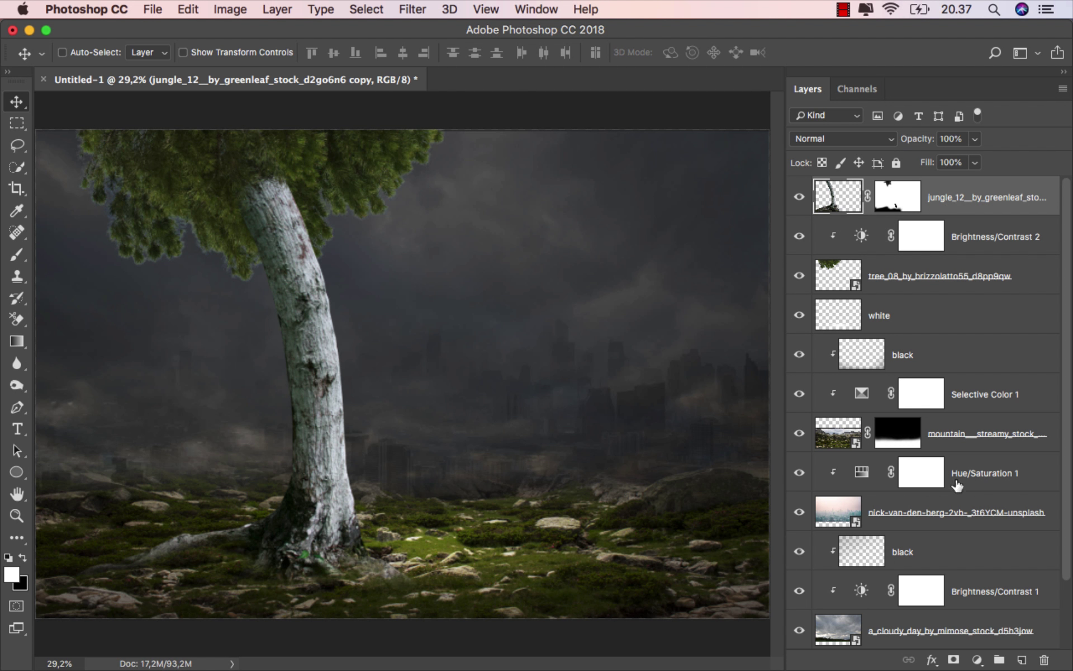
left_click(977, 659)
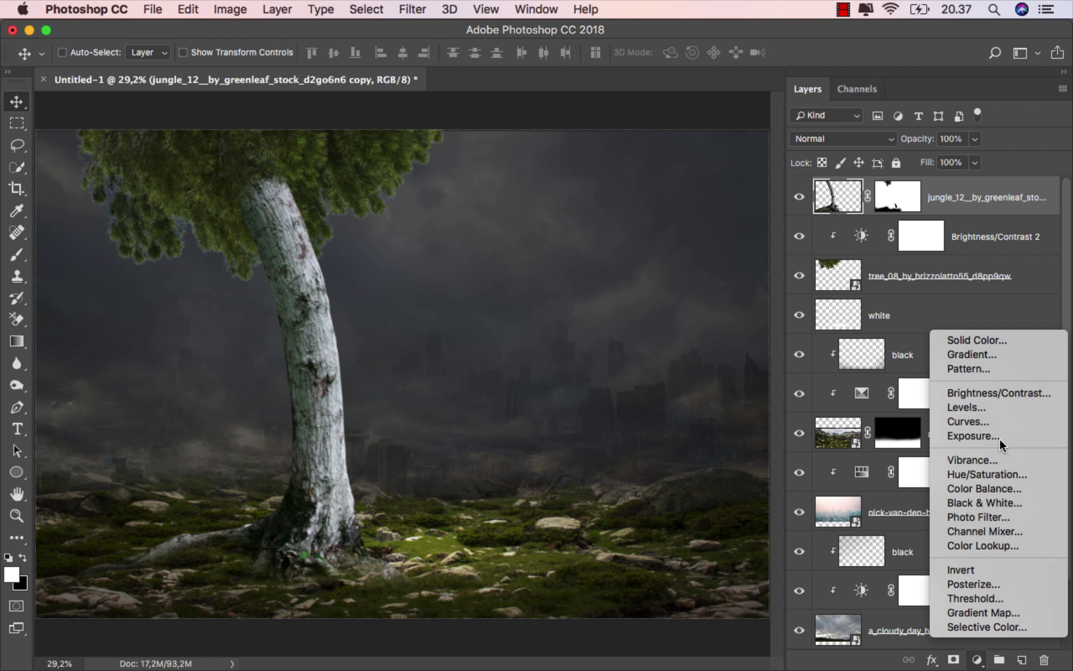
left_click(1007, 392)
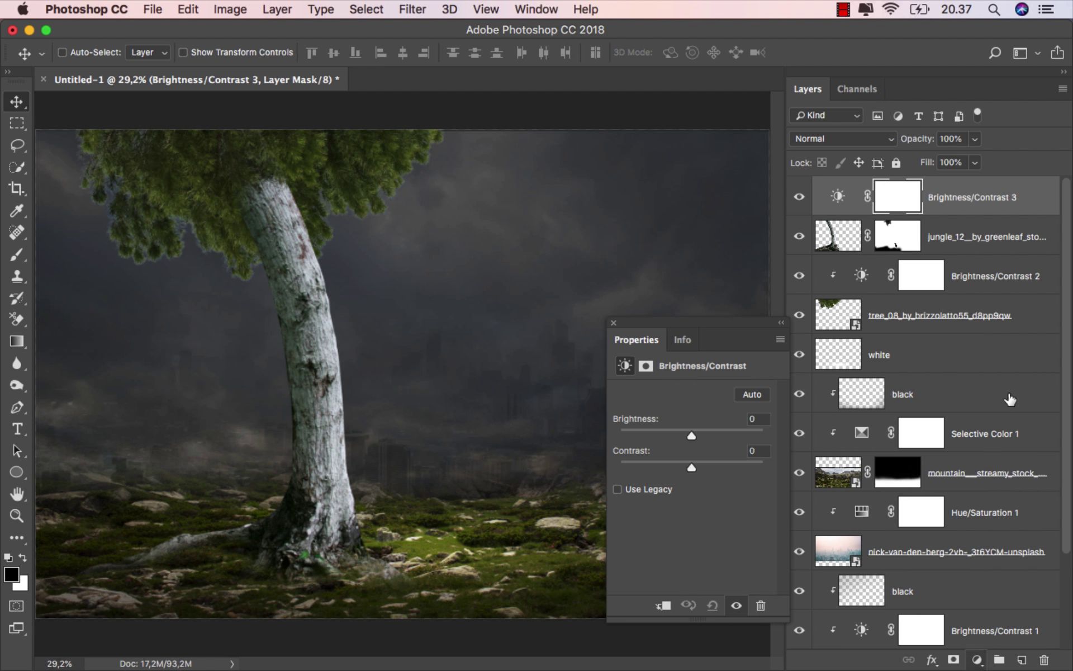
left_click(663, 604)
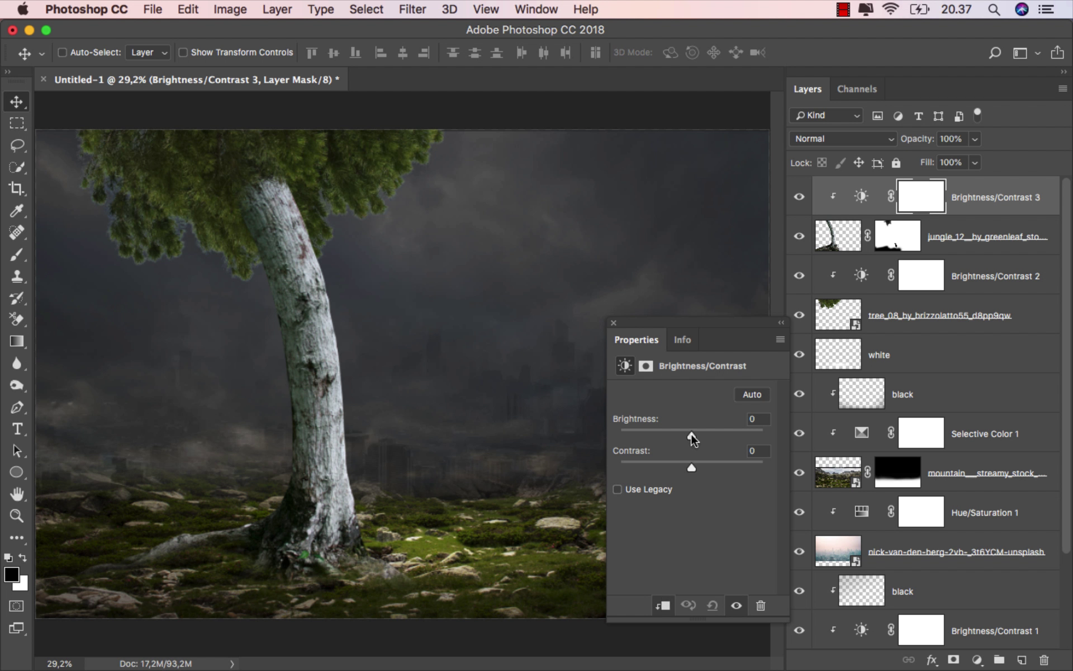
left_click_drag(691, 433, 642, 431)
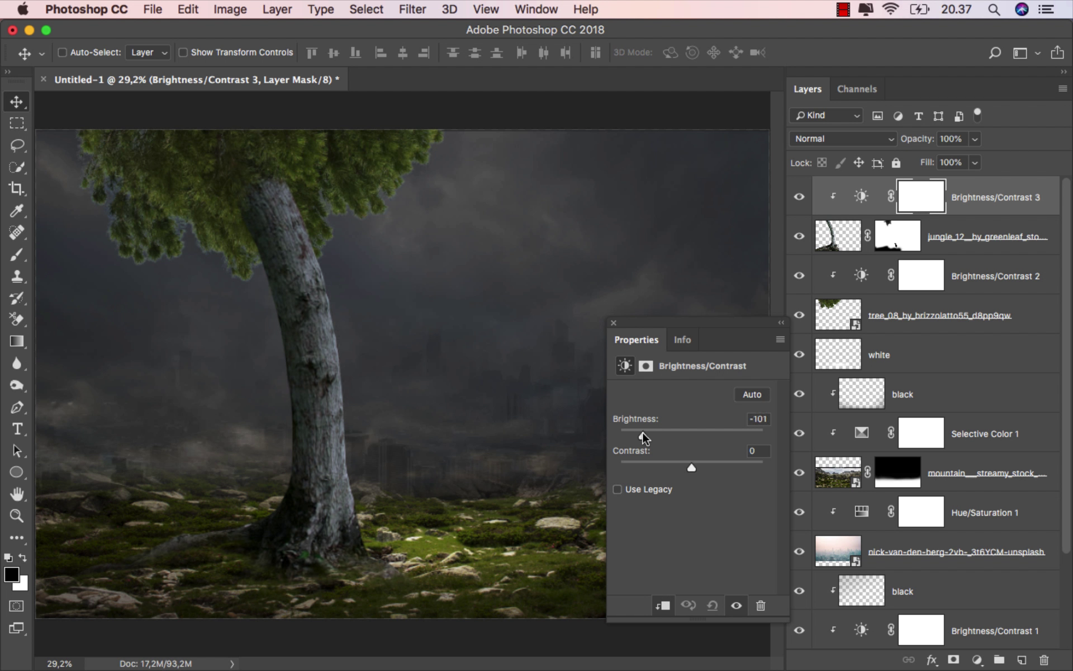
left_click(613, 322)
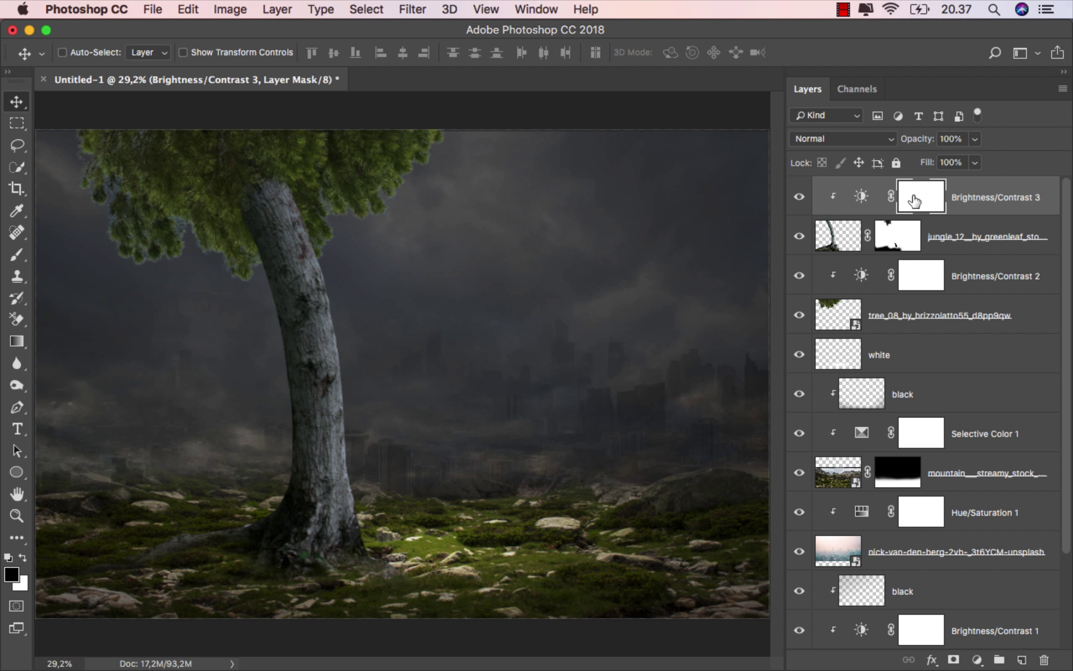
- With the soft round brush at 139 px, paint black on the trunk adjustment's mask along the trunk's right side
left_click_drag(16, 254, 61, 253)
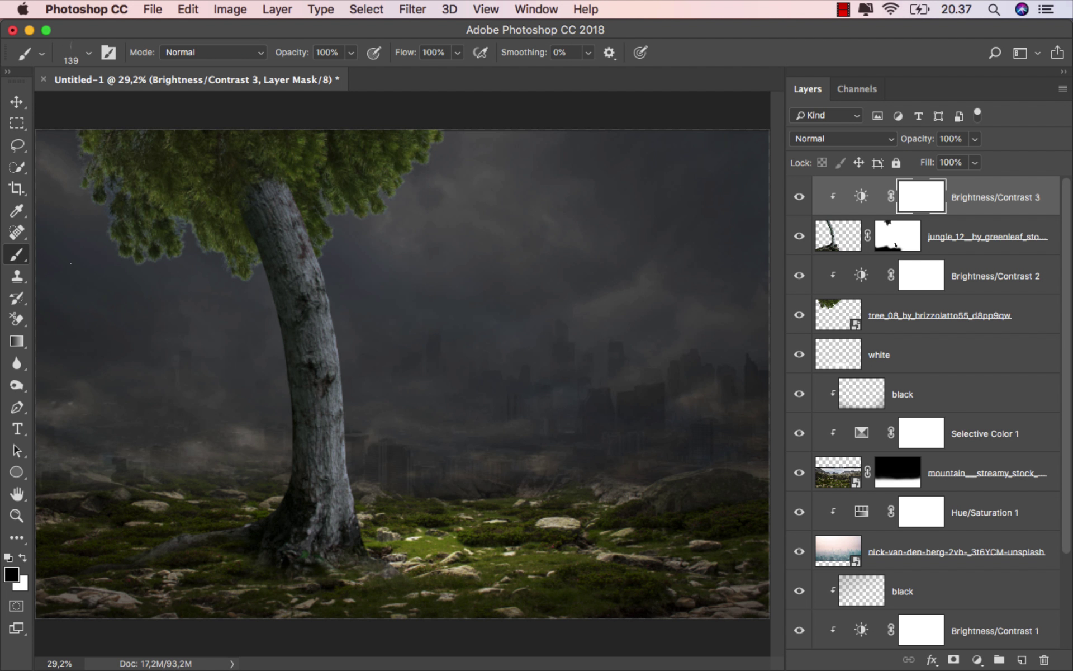
right_click(128, 296)
left_click(204, 422)
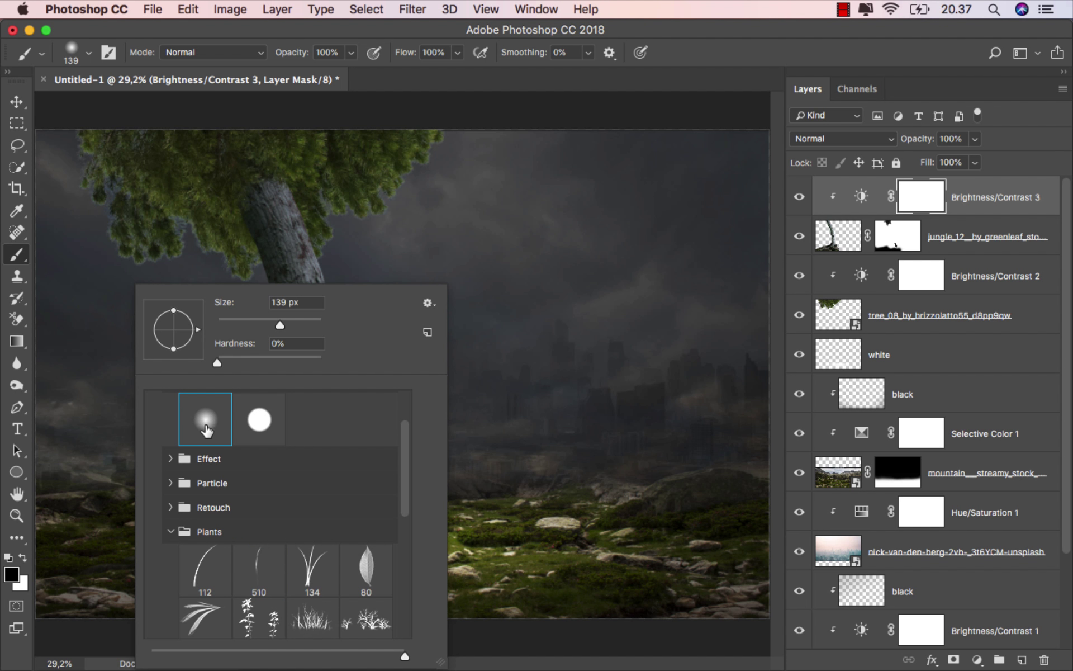
left_click(370, 32)
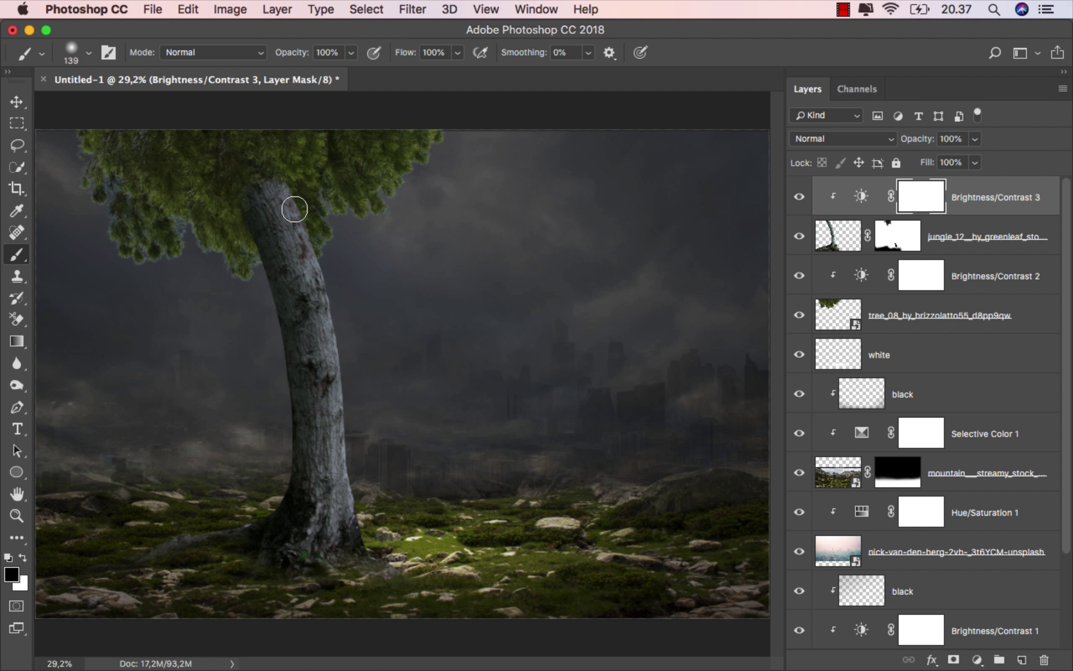
mouse_move(287, 204)
left_mouse_down()
mouse_move(325, 277)
mouse_move(366, 547)
left_mouse_up()
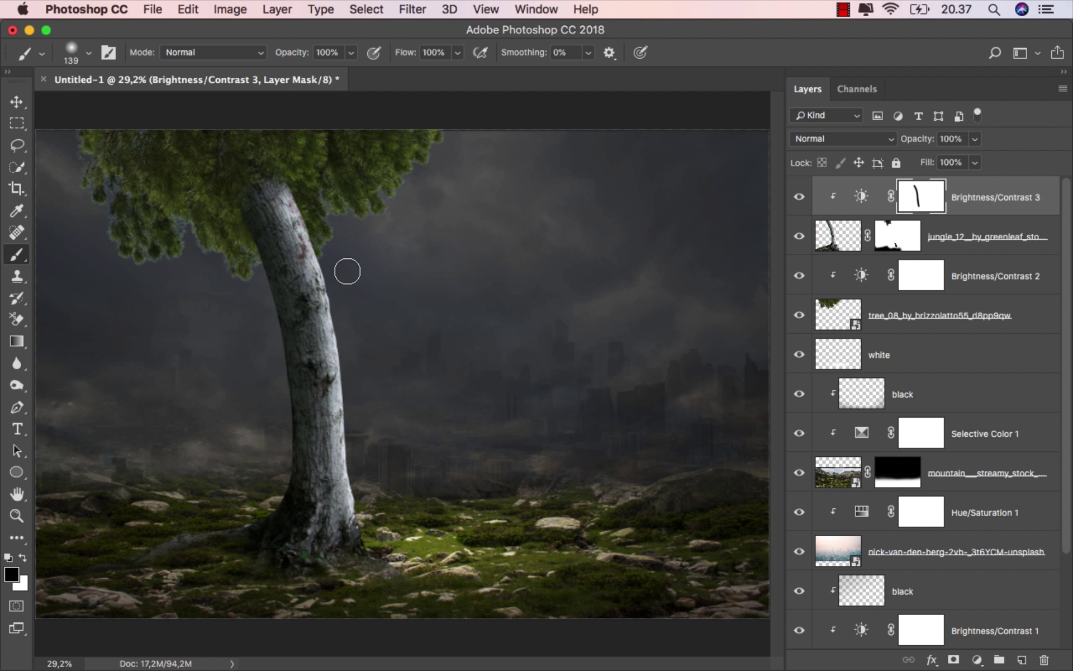
mouse_move(289, 205)
left_mouse_down()
mouse_move(316, 259)
mouse_move(360, 545)
left_mouse_up()
- Refine the trunk adjustment's mask with a 332 px brush, painting black along the upper right edge and white over the lower left side
left_click(24, 557)
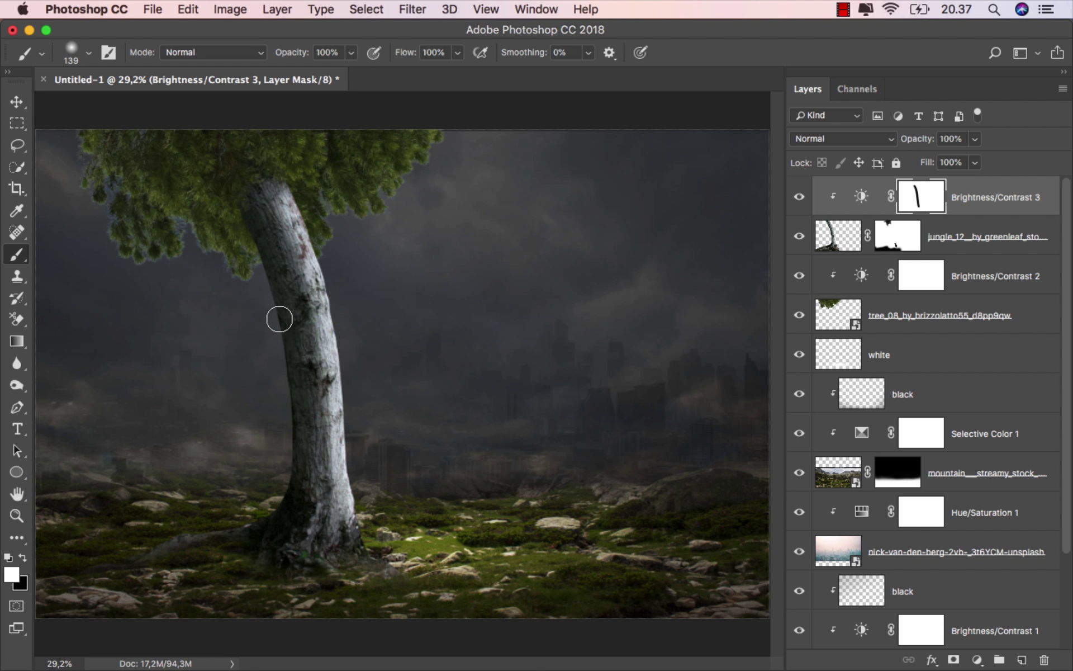
mouse_move(304, 179)
left_mouse_down("ctrl+alt")
mouse_move(326, 180)
mouse_move(269, 180)
mouse_move(280, 199)
mouse_move(255, 245)
left_mouse_up("ctrl+alt")
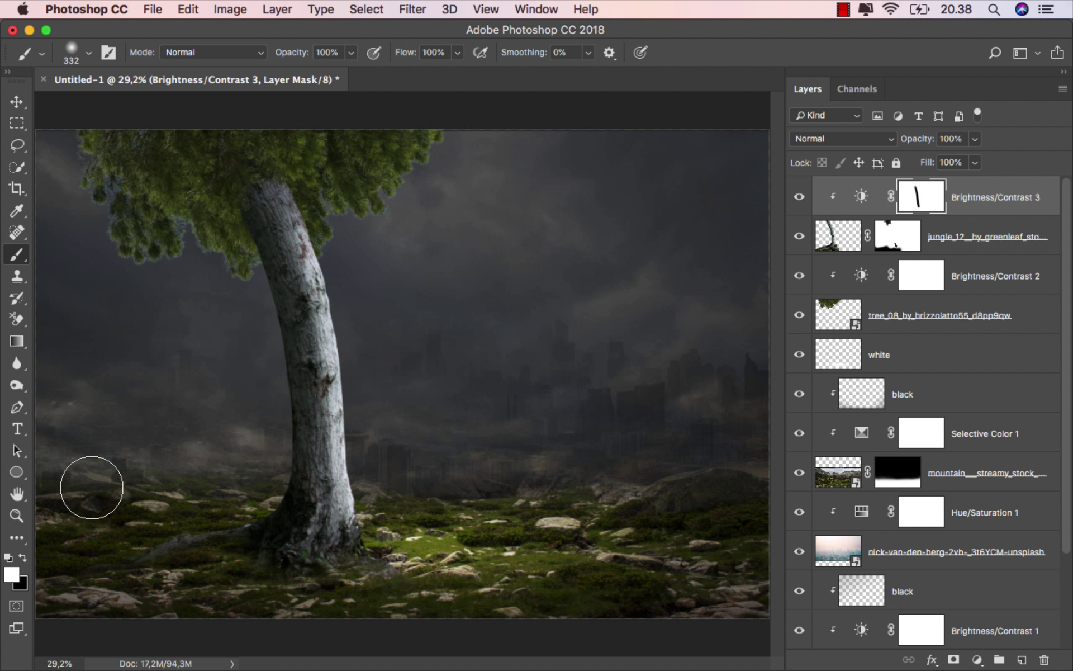
left_click(26, 558)
left_click_drag(328, 211, 326, 199)
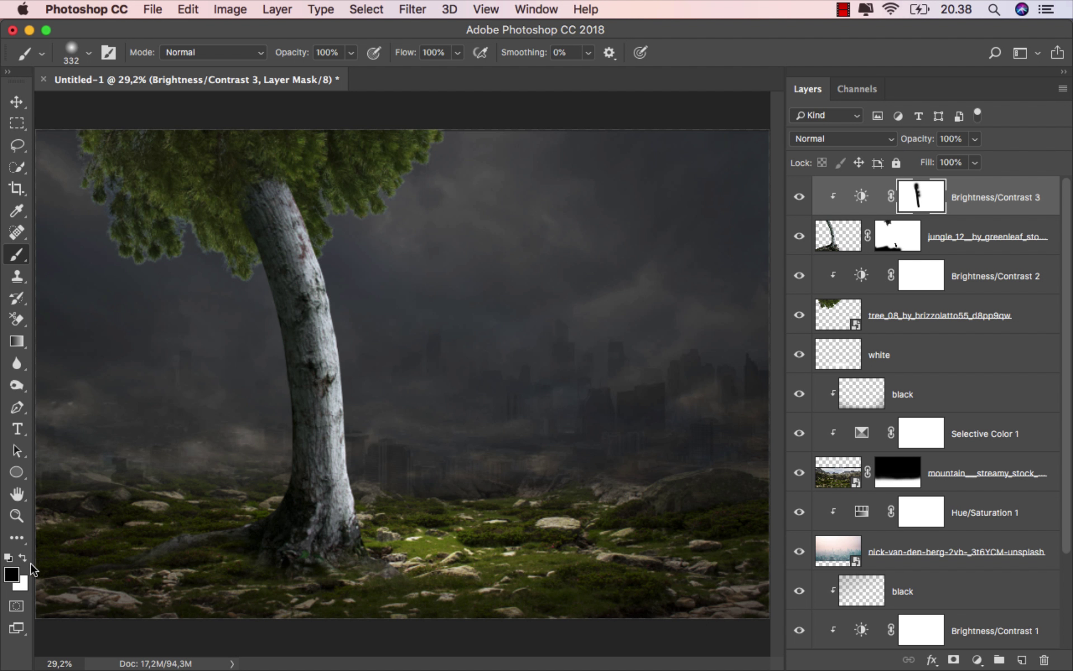
left_click(25, 558)
mouse_move(316, 517)
left_mouse_down()
mouse_move(333, 490)
mouse_move(310, 461)
left_mouse_up()
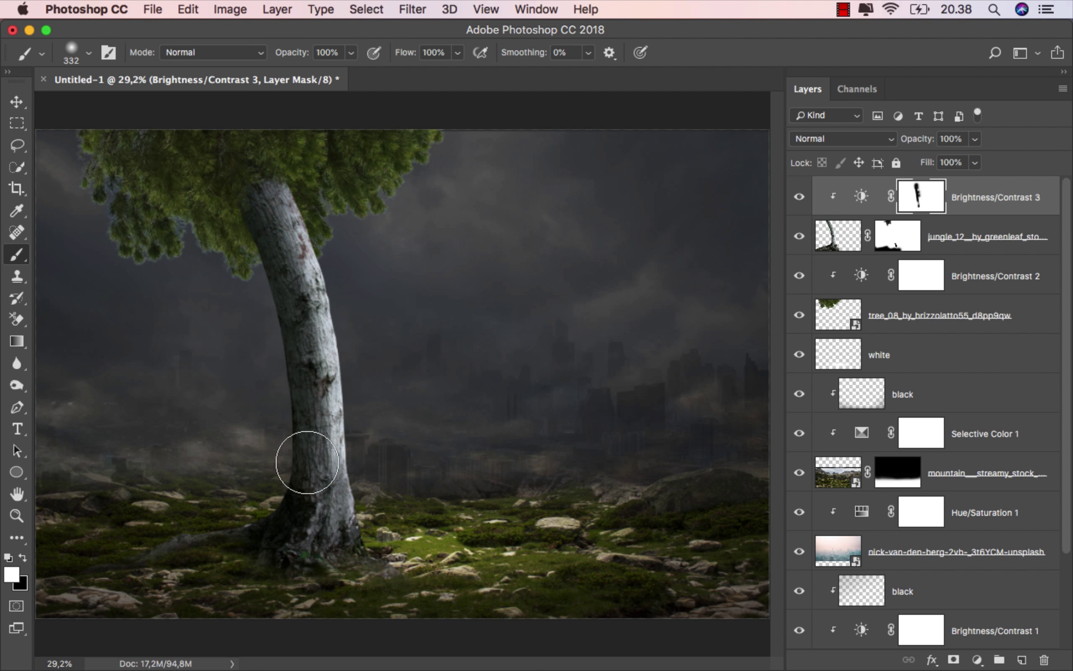
mouse_move(326, 525)
left_mouse_down()
mouse_move(338, 507)
mouse_move(311, 468)
left_mouse_up()
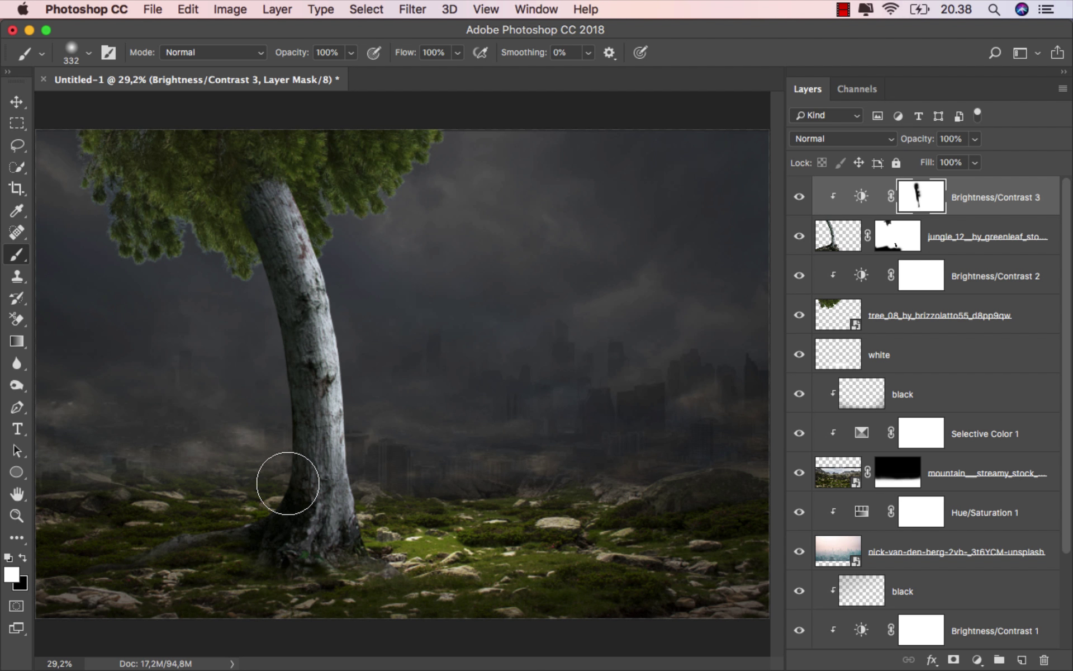
left_click(800, 199)
left_click(801, 199)
key("super+2")
key("v")
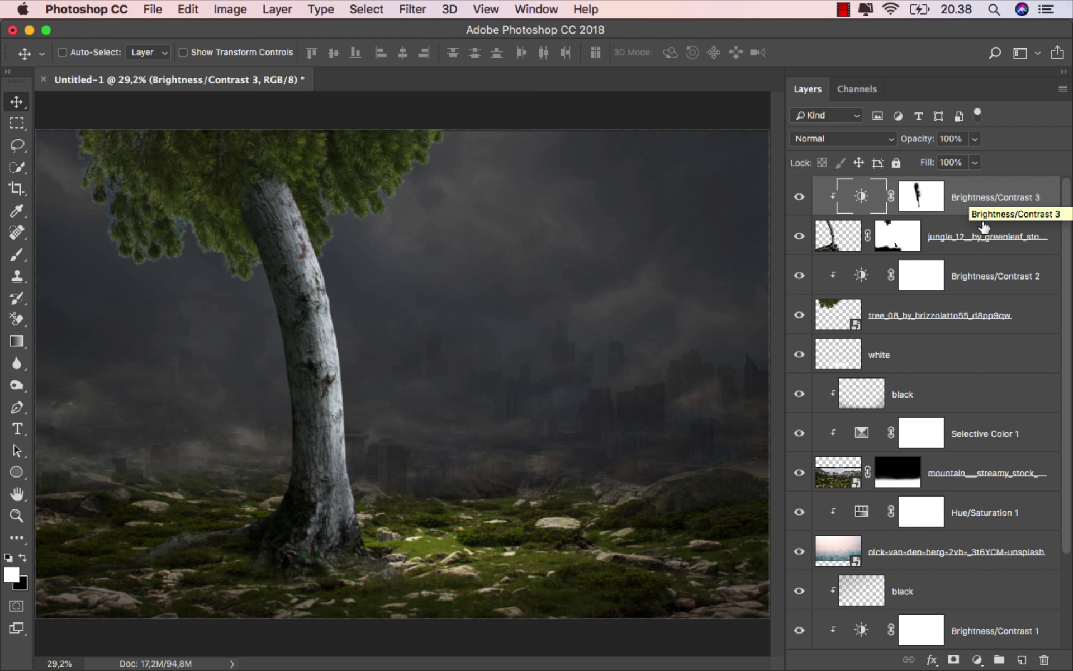
- Add a new layer clipped above the foliage's Brightness/Contrast adjustment, rename it black and set its blend mode to Multiply
left_click(977, 279)
left_click(1021, 659)
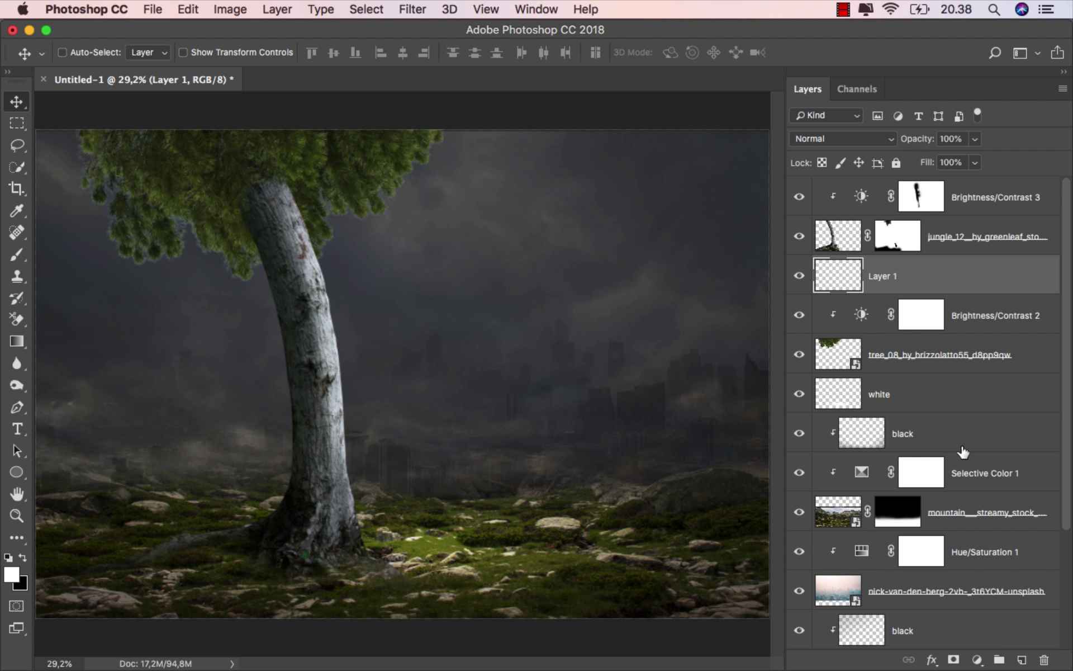
right_click(920, 293)
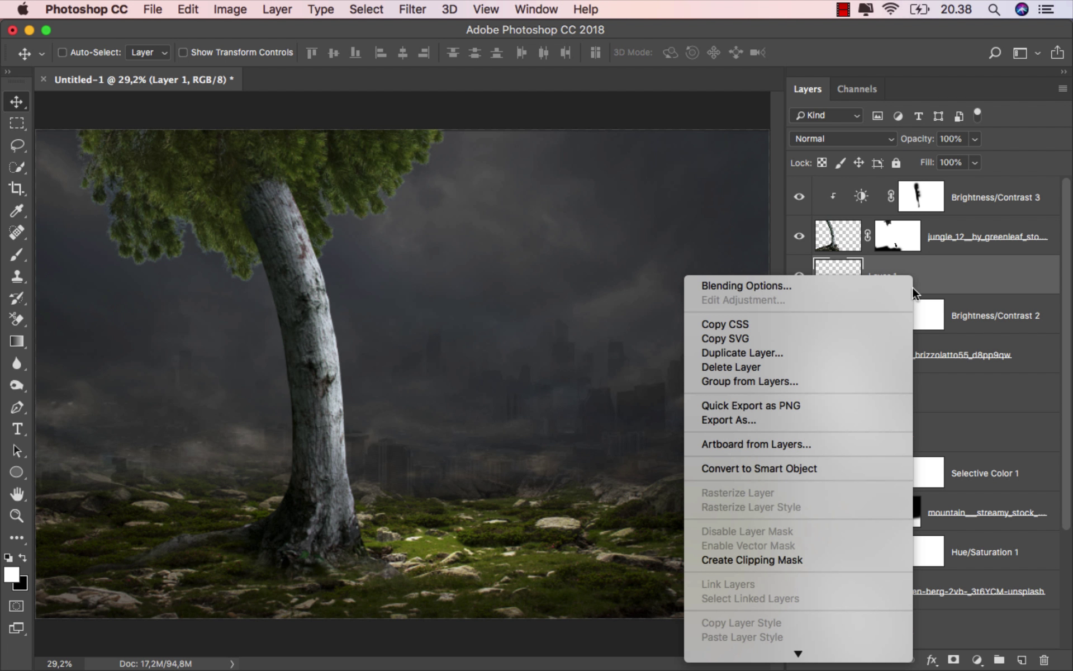
left_click(813, 558)
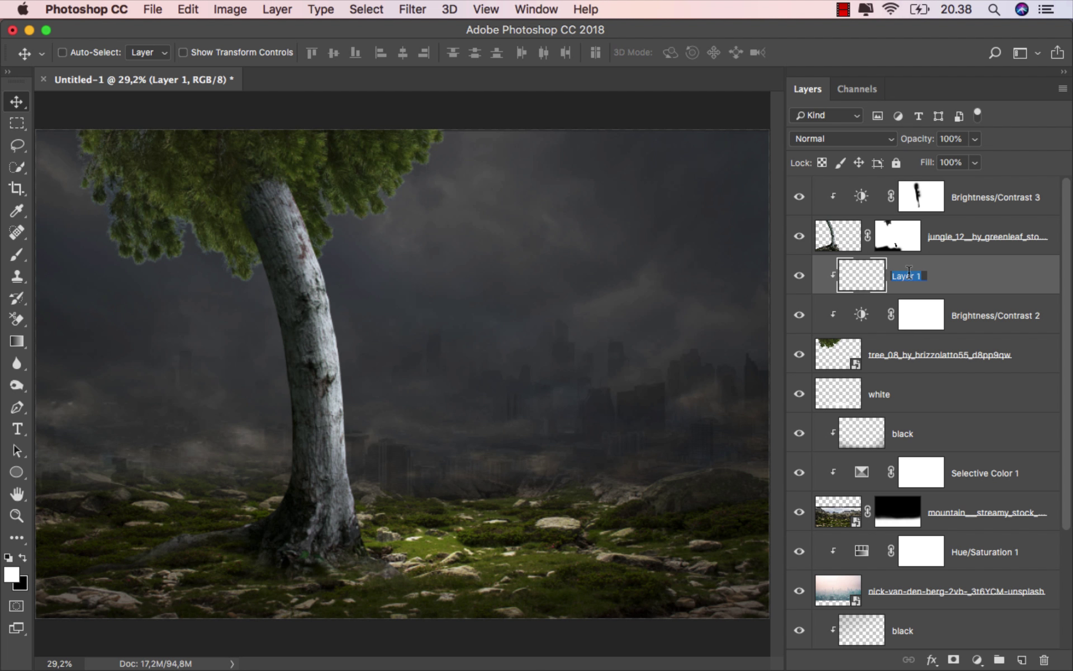
type("black")
key("Return")
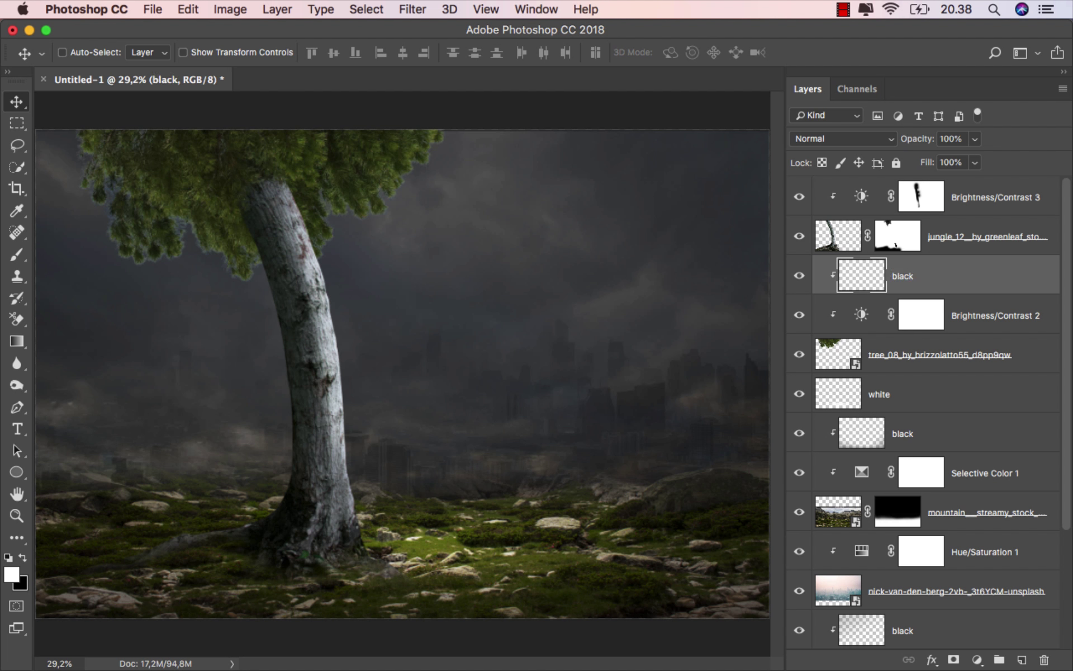
left_click(831, 139)
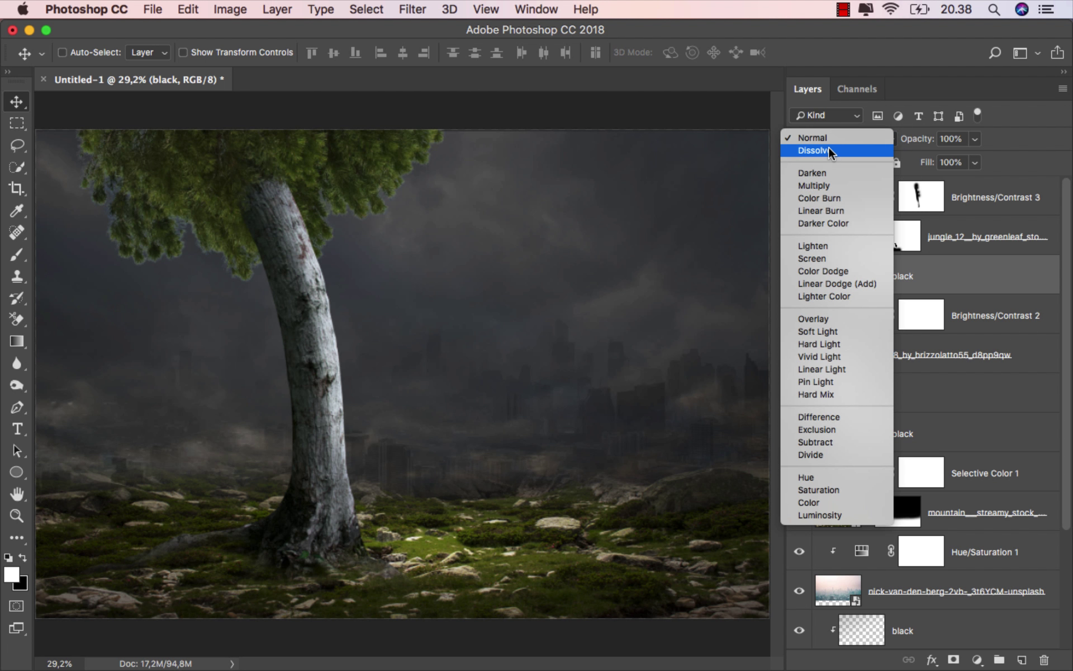
left_click(837, 185)
- With a soft brush at 8% opacity and 178 px, paint a dark color sampled from the image along the foliage's outer edges
left_click_drag(17, 254, 62, 251)
left_click(11, 558)
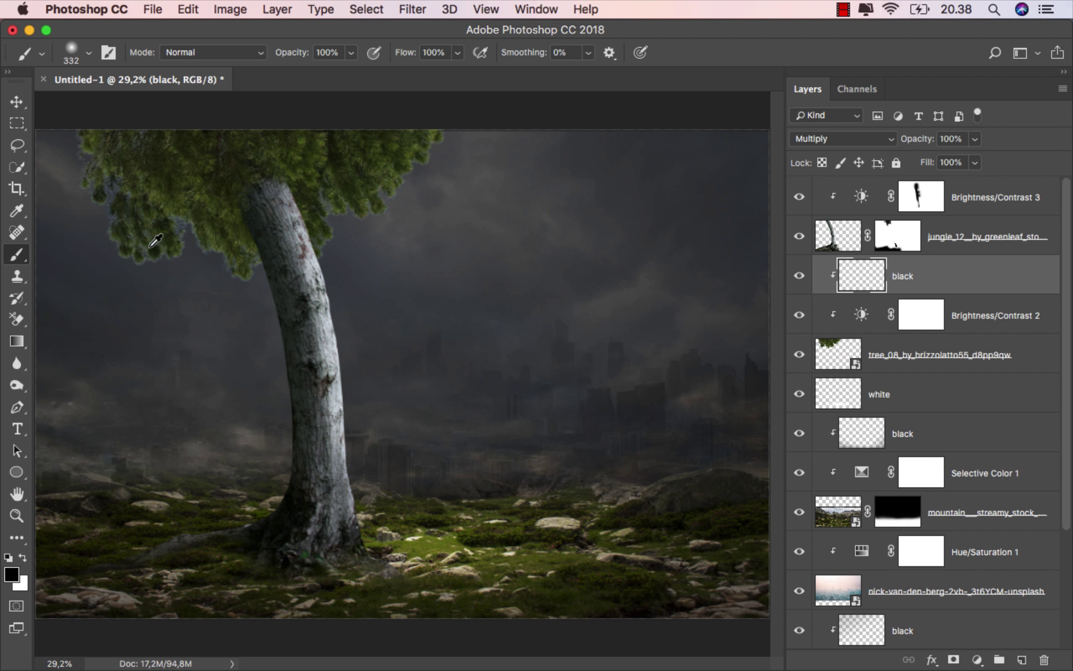
scroll(166, 287, "up", 3)
scroll(166, 287, "up", 1)
left_click_drag(309, 390, 421, 506)
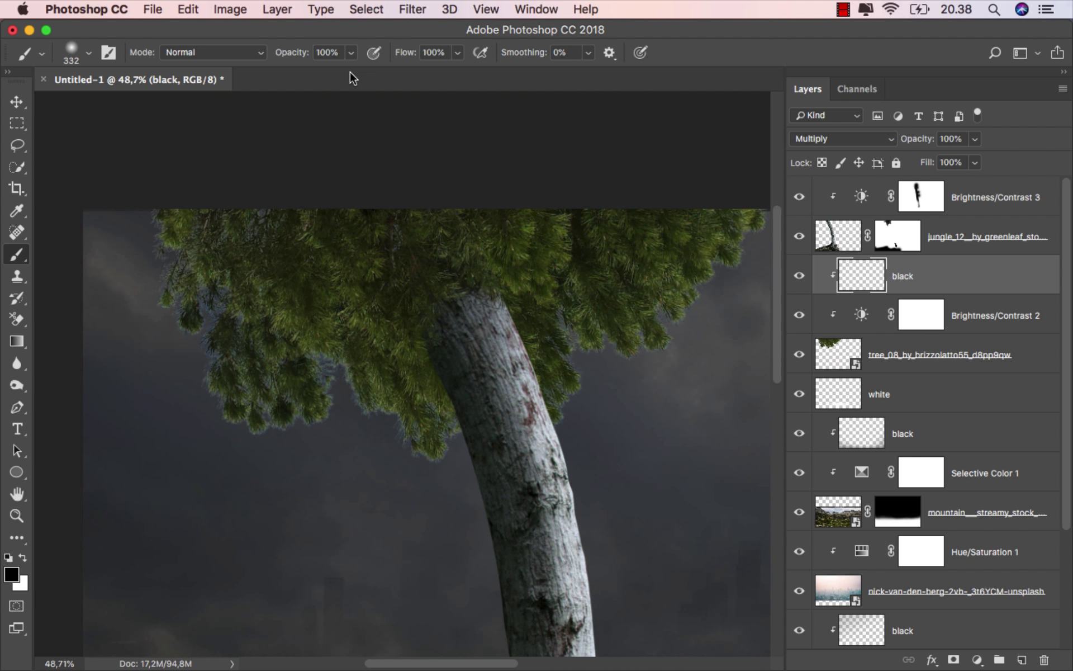
left_click(351, 53)
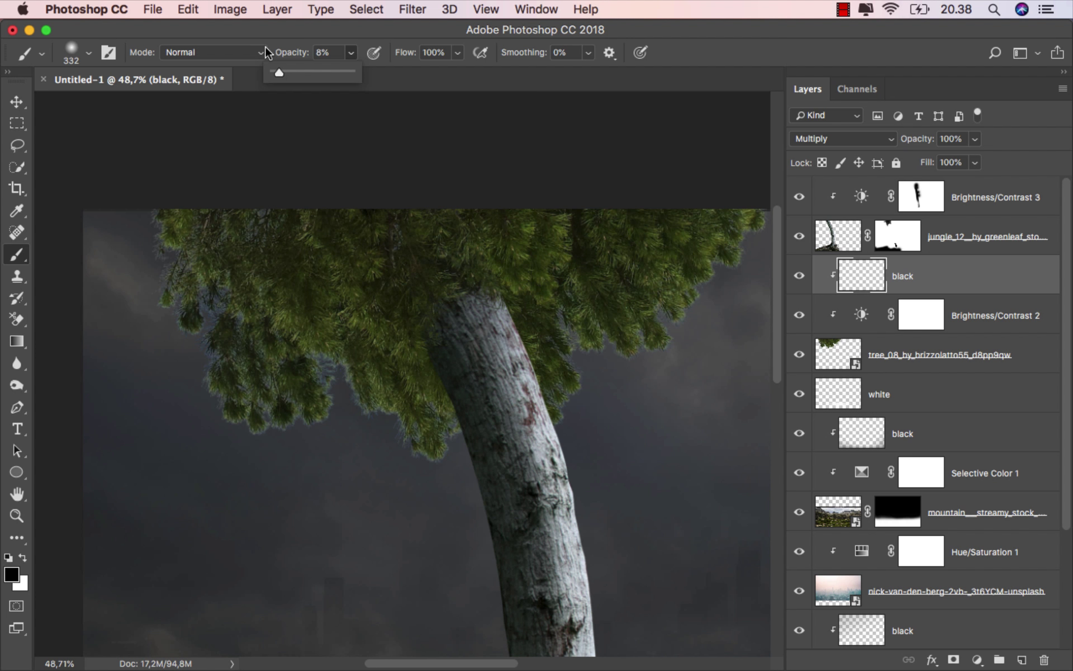
left_click(264, 30)
mouse_move(240, 292)
left_mouse_down()
mouse_move(205, 305)
mouse_move(214, 346)
mouse_move(207, 296)
mouse_move(174, 306)
mouse_move(154, 220)
mouse_move(168, 277)
mouse_move(213, 354)
mouse_move(210, 380)
mouse_move(227, 413)
mouse_move(258, 434)
mouse_move(317, 431)
mouse_move(326, 367)
mouse_move(401, 449)
mouse_move(426, 456)
mouse_move(440, 454)
left_mouse_up()
left_click(212, 332, "alt")
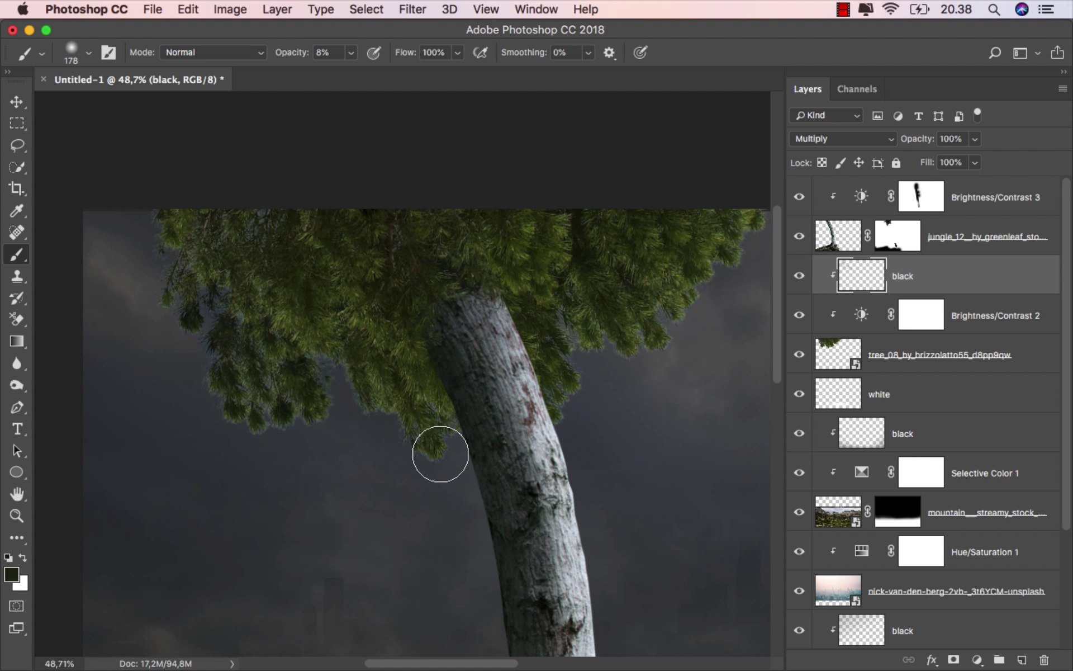
mouse_move(319, 374)
left_mouse_down()
mouse_move(332, 402)
mouse_move(243, 420)
mouse_move(206, 379)
mouse_move(191, 315)
mouse_move(205, 289)
mouse_move(212, 316)
mouse_move(185, 363)
mouse_move(156, 225)
left_mouse_up()
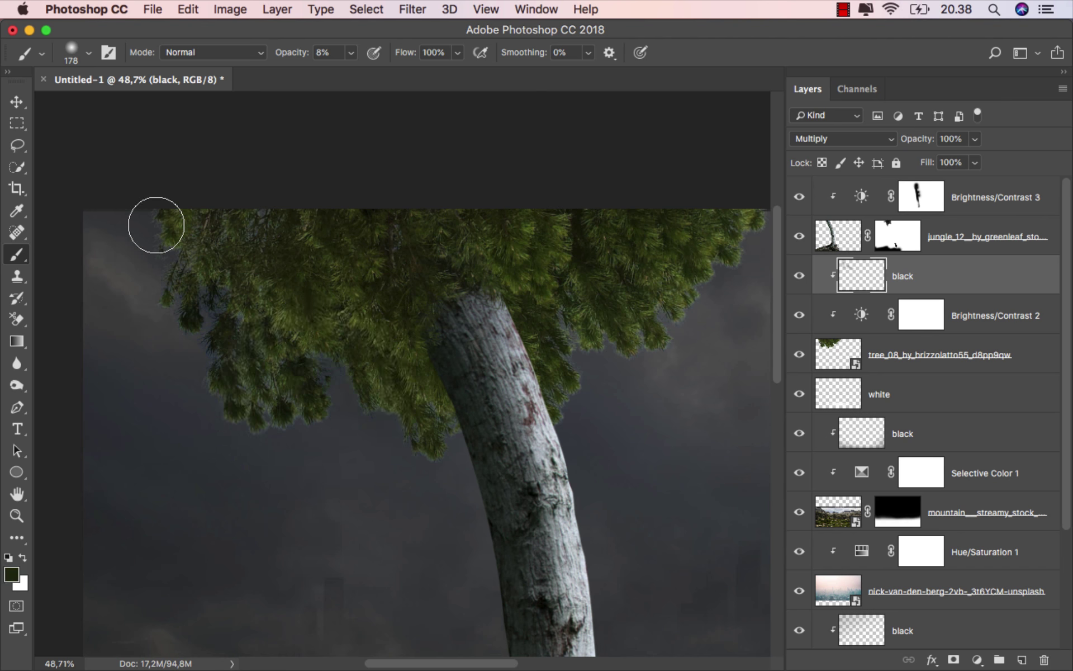
scroll(552, 403, "right", 5)
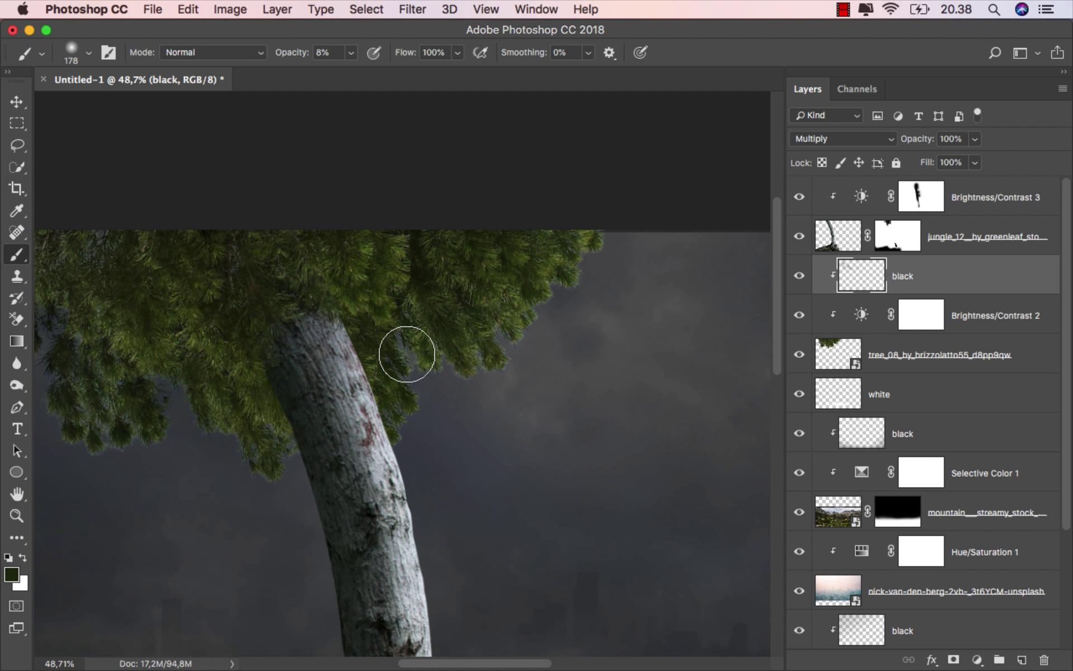
mouse_move(407, 354)
left_mouse_down()
mouse_move(469, 372)
mouse_move(559, 298)
mouse_move(597, 247)
left_mouse_up()
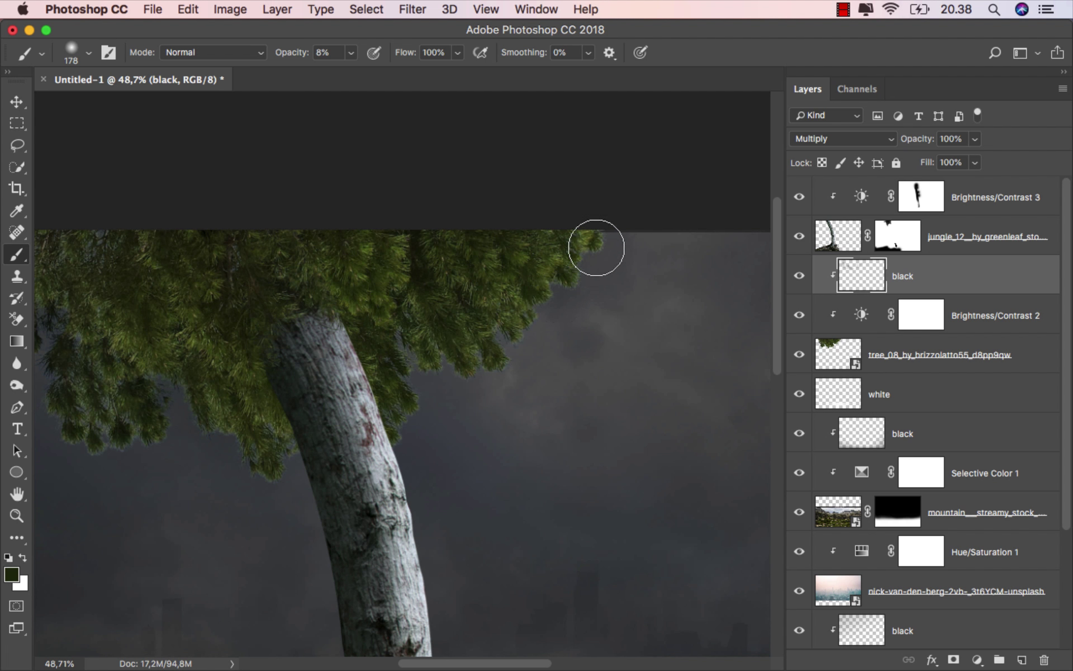
- Add a Brightness/Contrast adjustment clipped above the foliage's black shading layer, with brightness set to -66
scroll(337, 445, "down", 2)
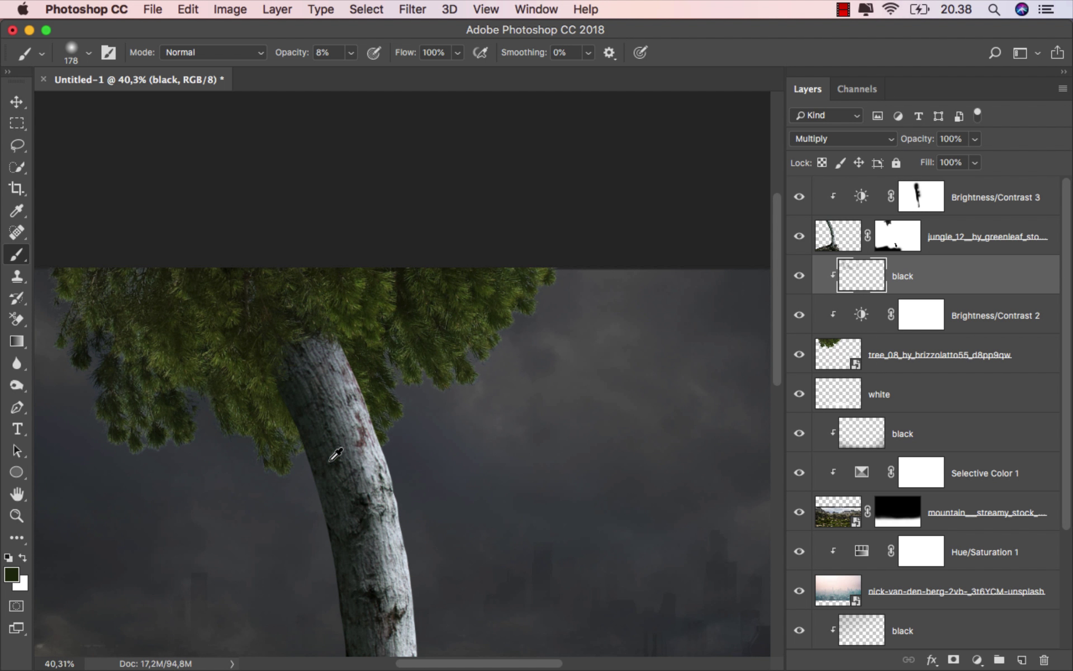
scroll(336, 454, "down", 2)
left_click(799, 275)
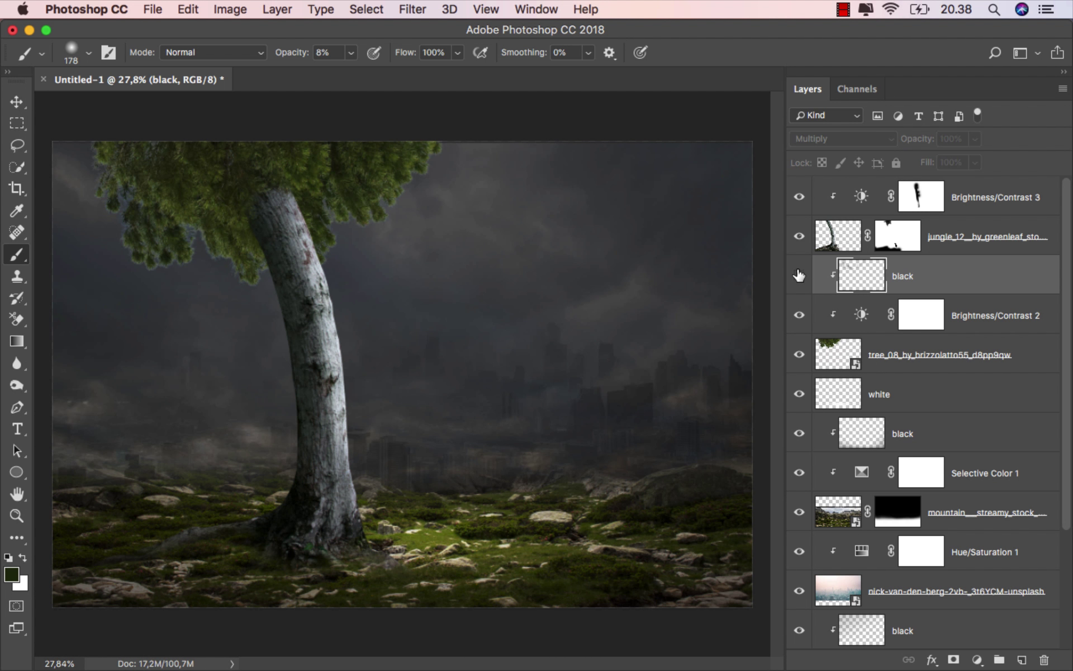
left_click(799, 275)
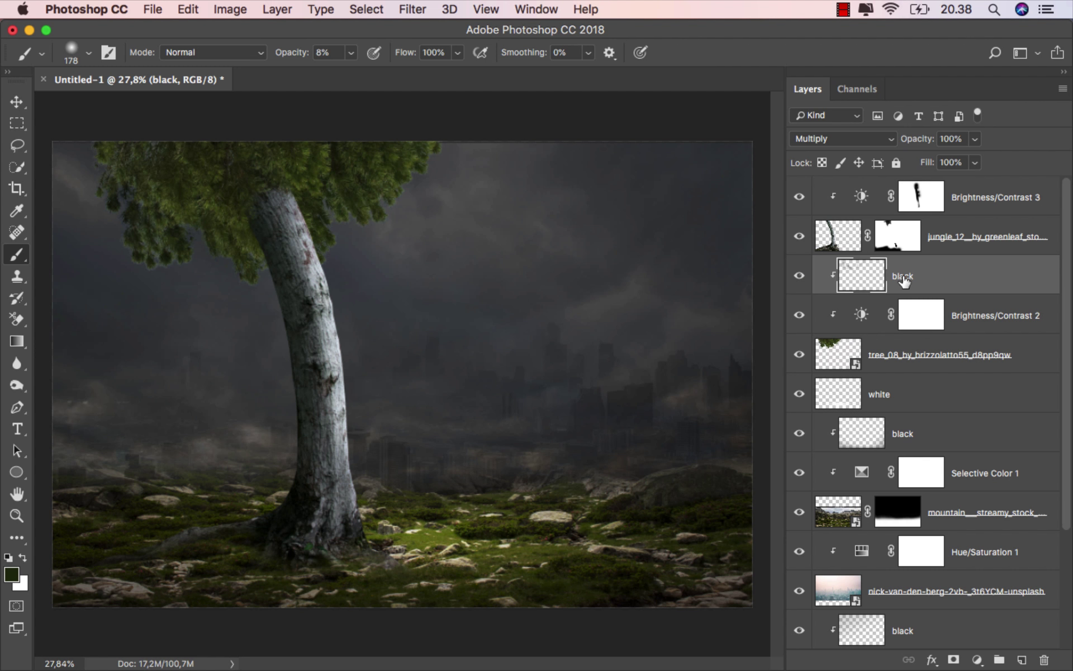
key("v")
left_click(978, 659)
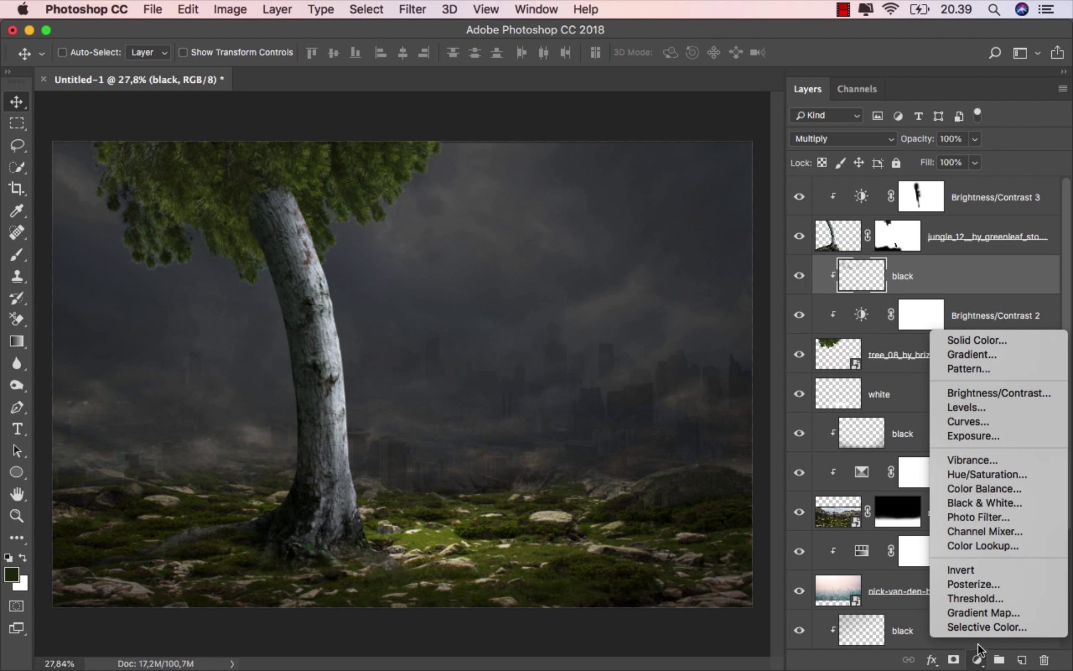
left_click(1003, 394)
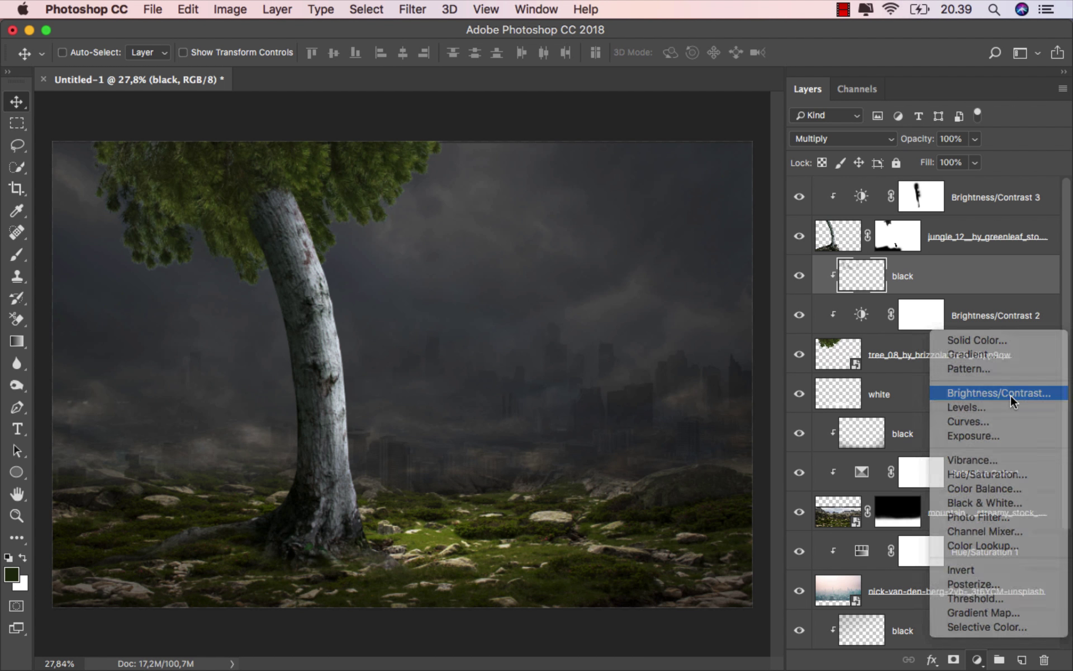
left_click(664, 605)
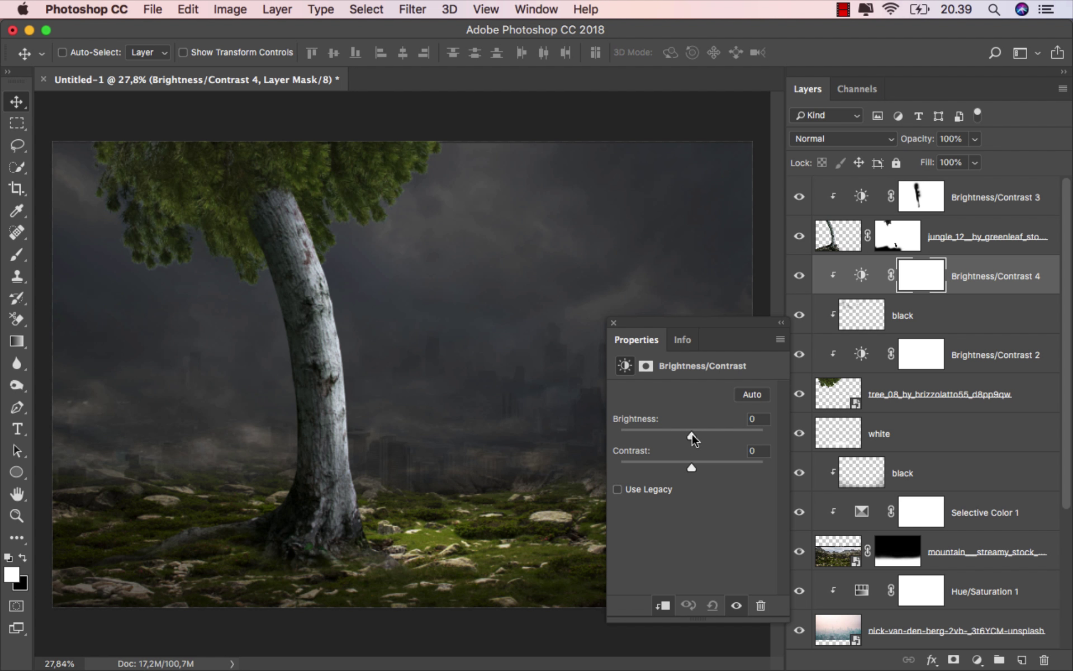
left_click_drag(692, 434, 661, 433)
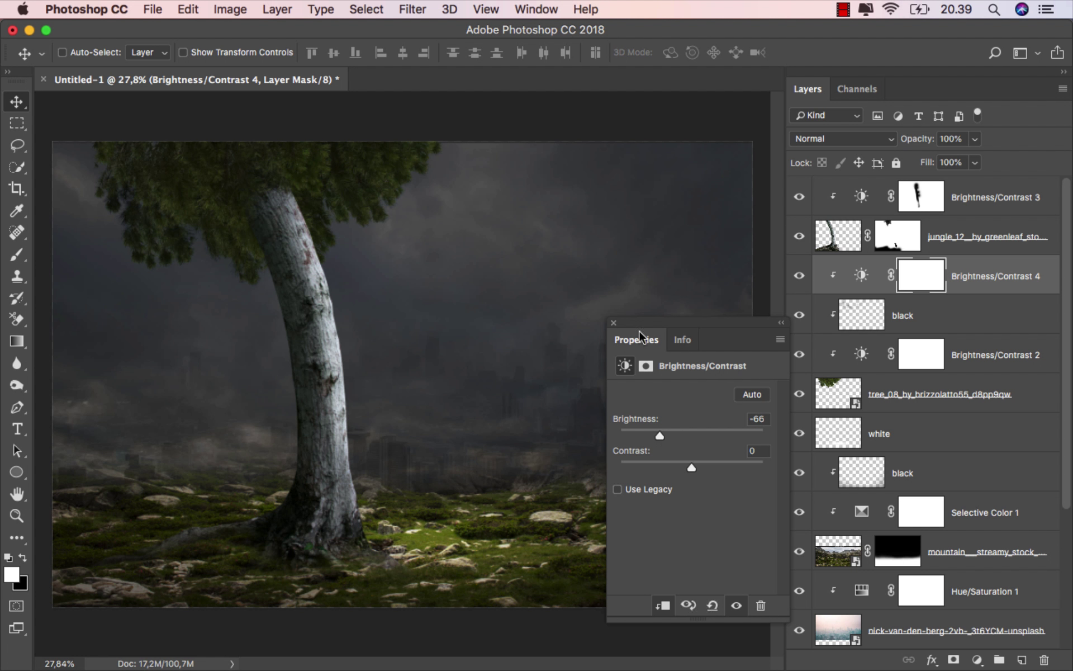
left_click(614, 322)
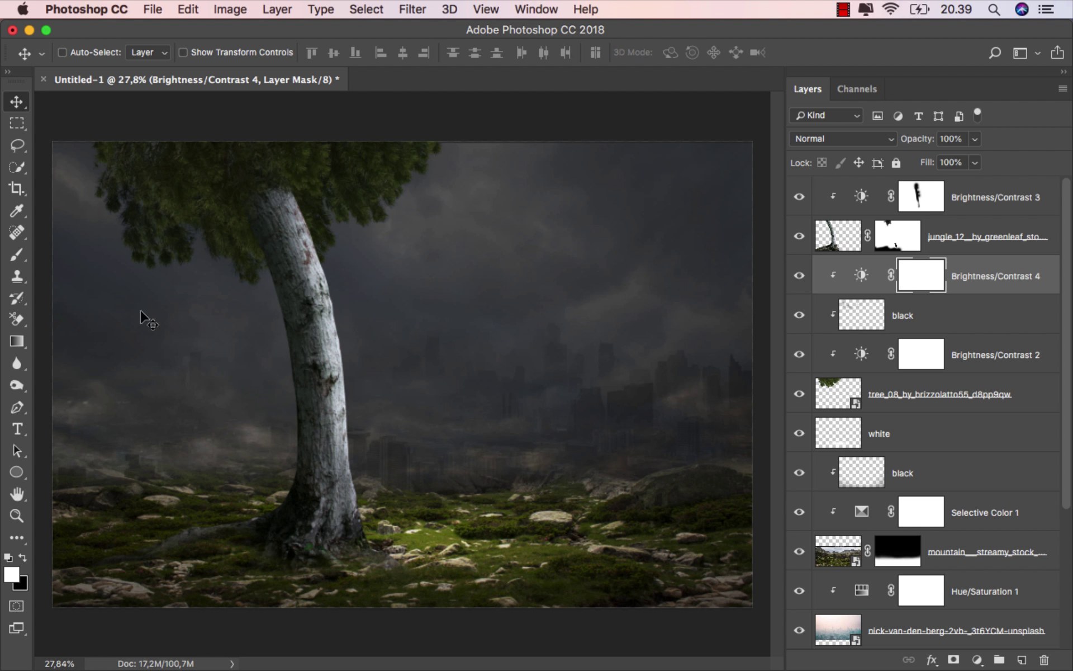
- With a soft 578 px brush at 100% opacity, paint black on the new adjustment's mask over the foliage around the trunk's upper end
left_click_drag(17, 254, 62, 253)
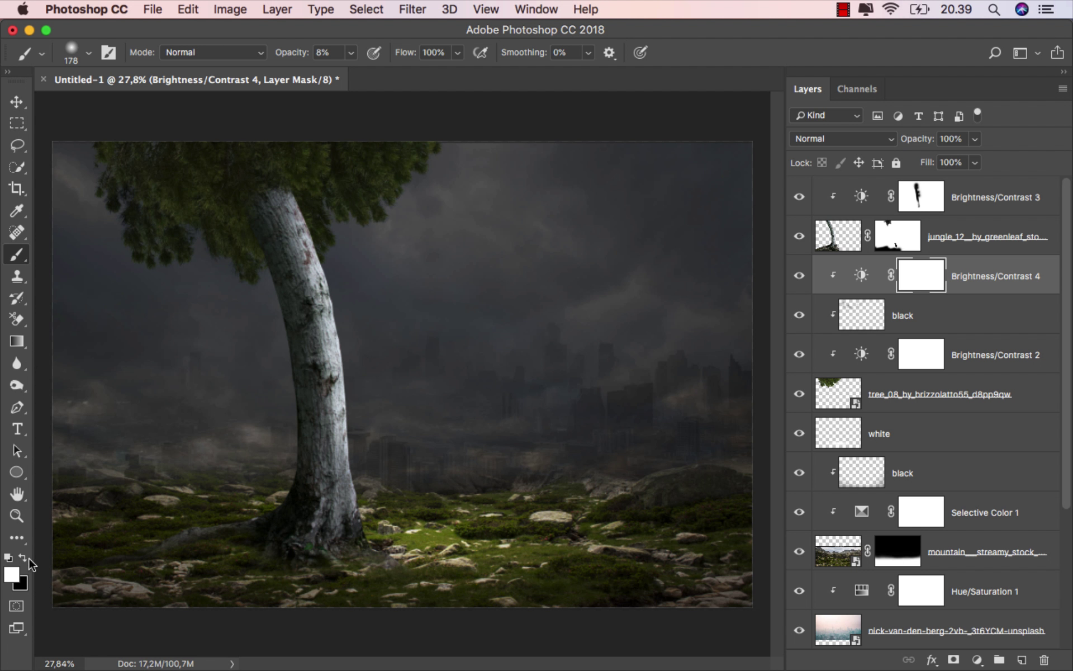
left_click(351, 53)
left_click_drag(356, 69, 454, 75)
left_click(338, 246)
mouse_move(320, 212)
left_mouse_down()
mouse_move(386, 213)
mouse_move(369, 212)
left_mouse_up()
left_click(23, 558)
mouse_move(313, 211)
left_mouse_down()
mouse_move(336, 204)
mouse_move(312, 213)
mouse_move(249, 197)
mouse_move(227, 225)
mouse_move(210, 189)
mouse_move(286, 181)
mouse_move(358, 192)
mouse_move(394, 223)
mouse_move(365, 268)
mouse_move(325, 219)
mouse_move(319, 238)
mouse_move(283, 248)
mouse_move(304, 203)
left_mouse_up()
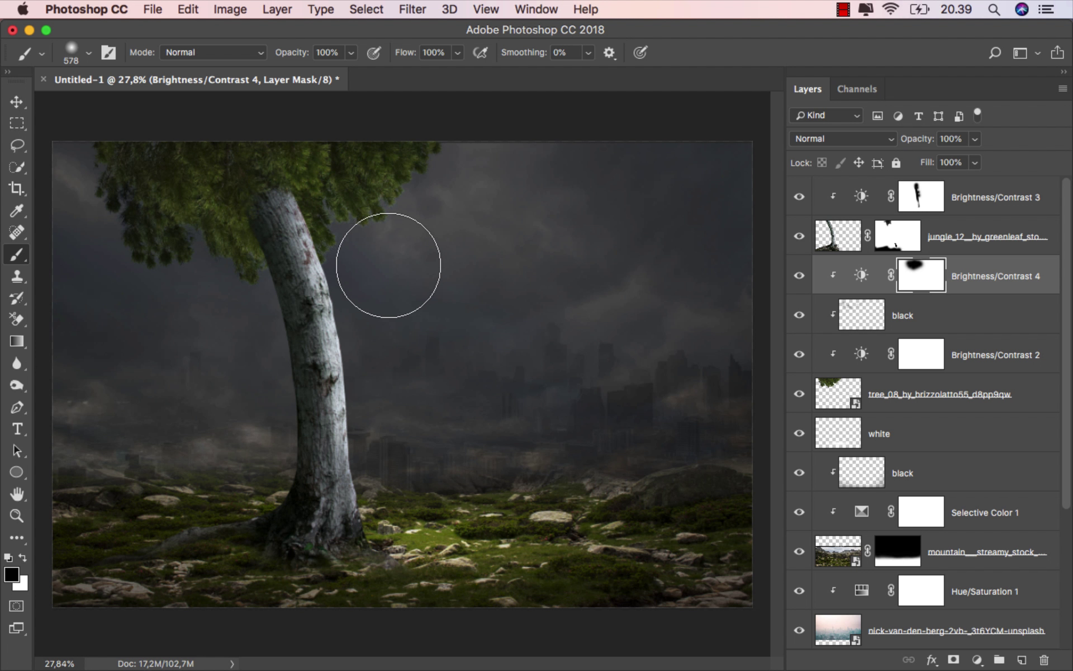
left_click_drag(373, 196, 498, 300)
left_click(799, 275)
left_click(800, 275)
- Add a Levels adjustment clipped above the foliage's adjustments, lower its white input level, and invert its mask to black
left_click(957, 278)
key("v")
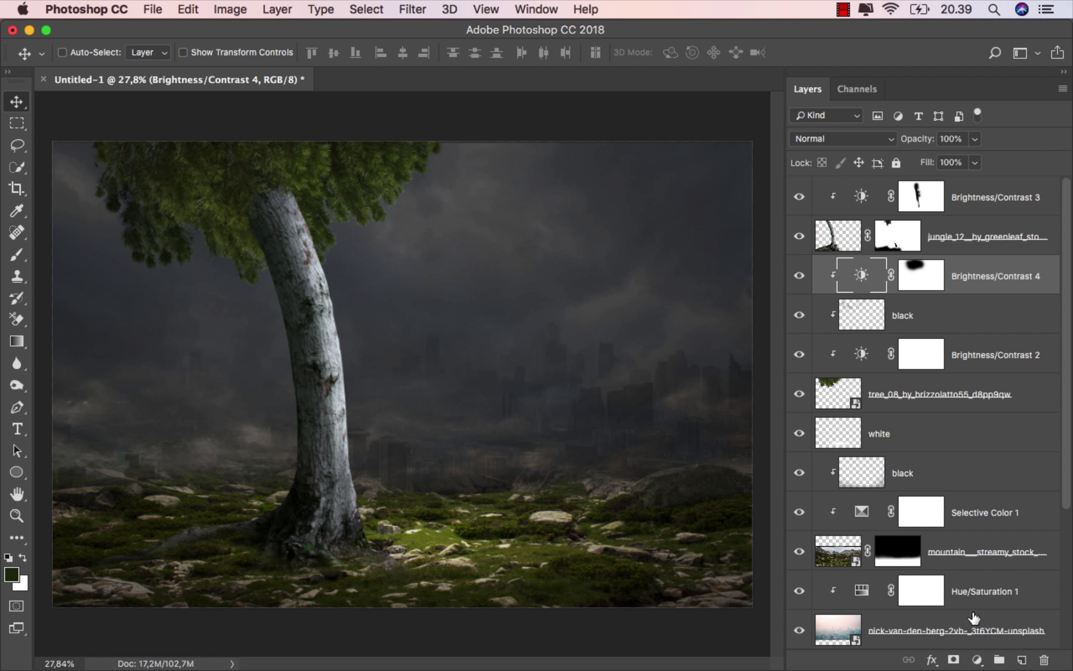
left_click(977, 660)
left_click(1004, 406)
left_click(664, 605)
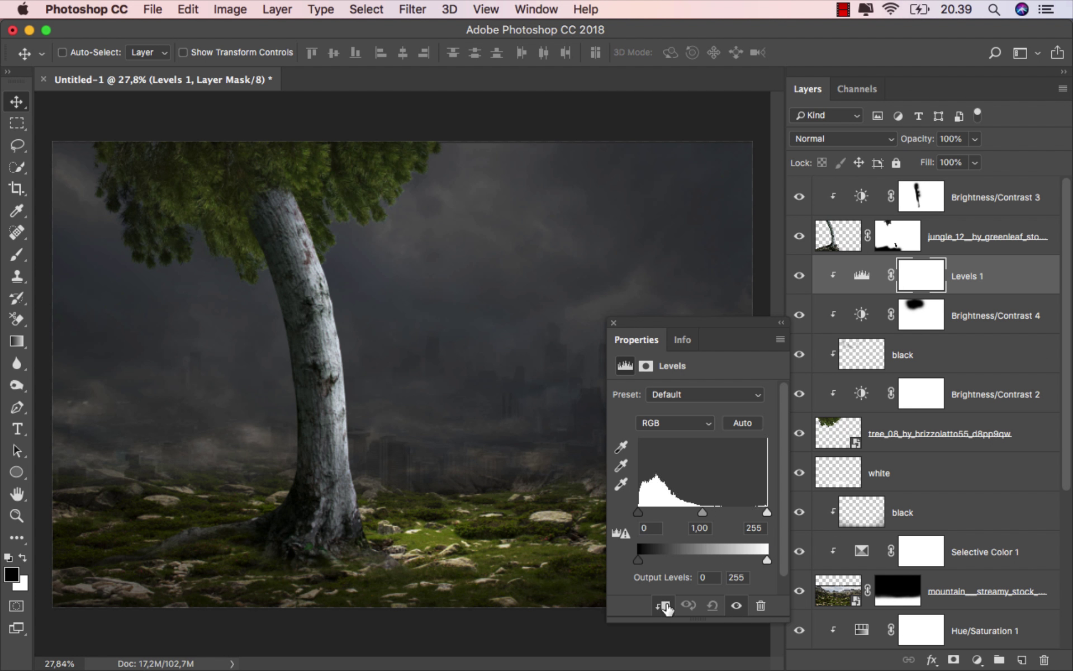
left_click_drag(767, 512, 726, 512)
left_click_drag(729, 514, 729, 514)
left_click(614, 324)
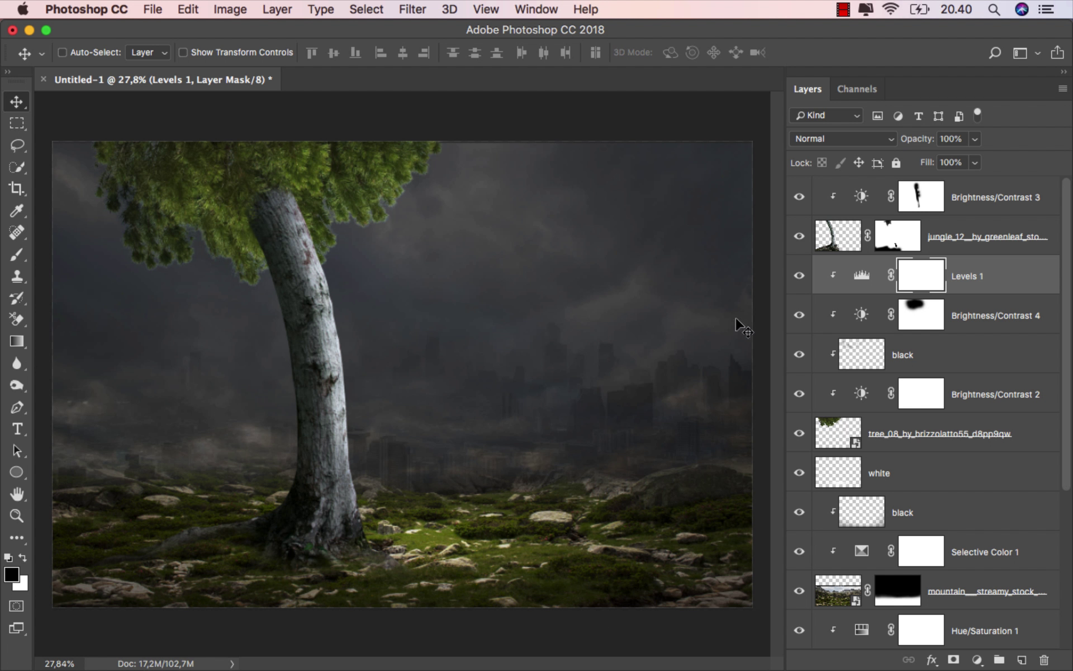
key("super+i")
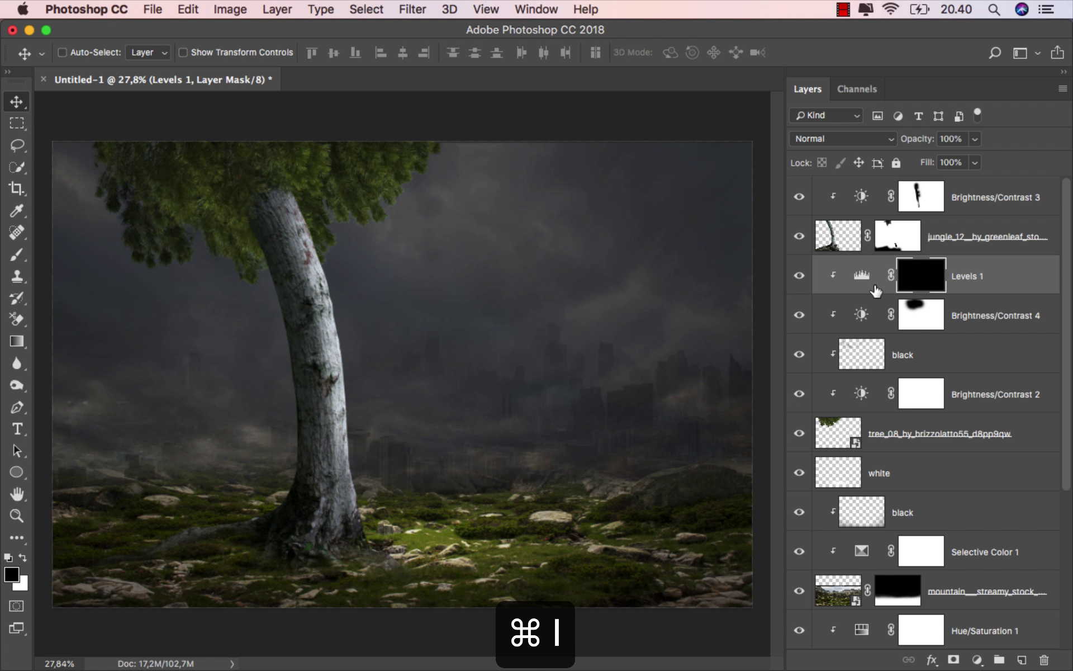
- With the 510 blade brush from the Plants group at 98 px, paint white highlights on the Levels mask across the foliage
left_click(17, 254)
left_click(84, 251)
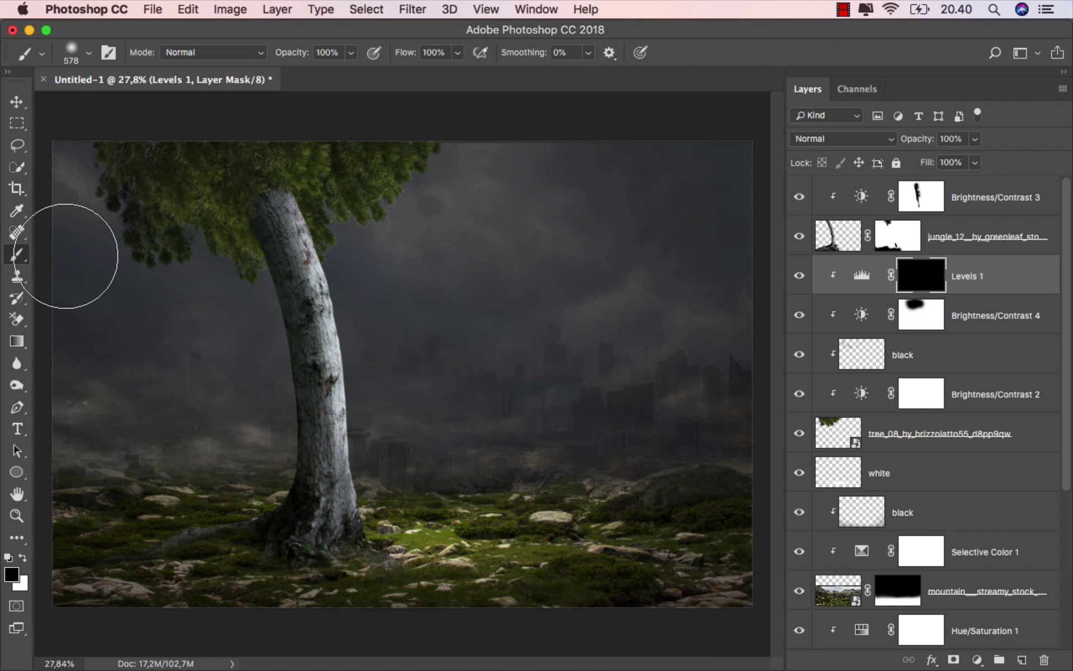
left_click(22, 557)
right_click(324, 300)
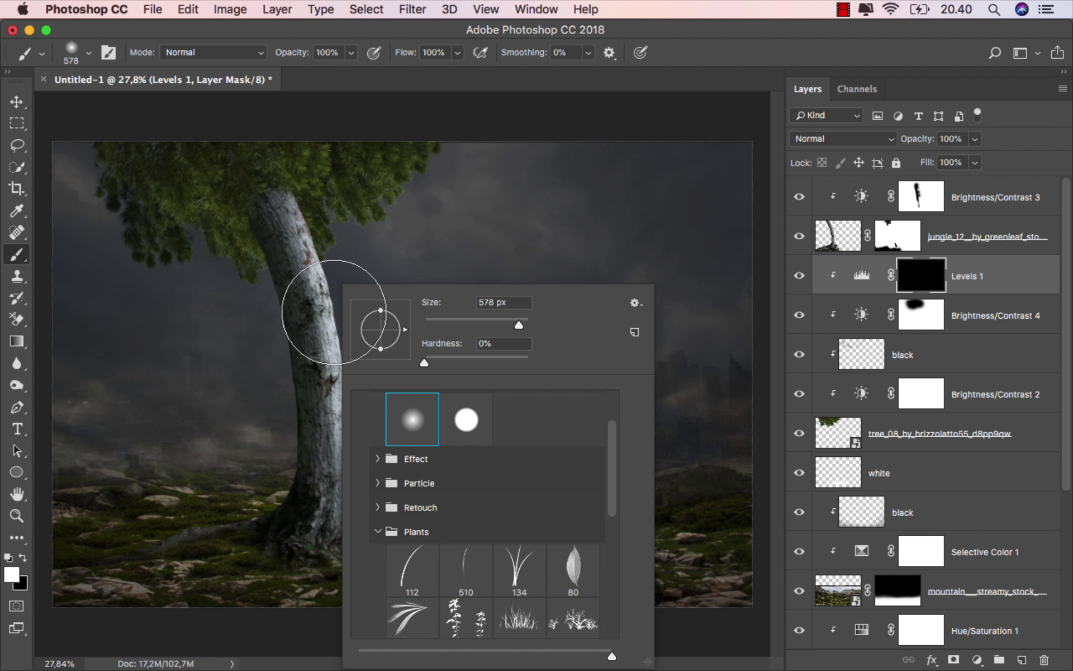
left_click(471, 565)
left_click_drag(467, 318, 449, 321)
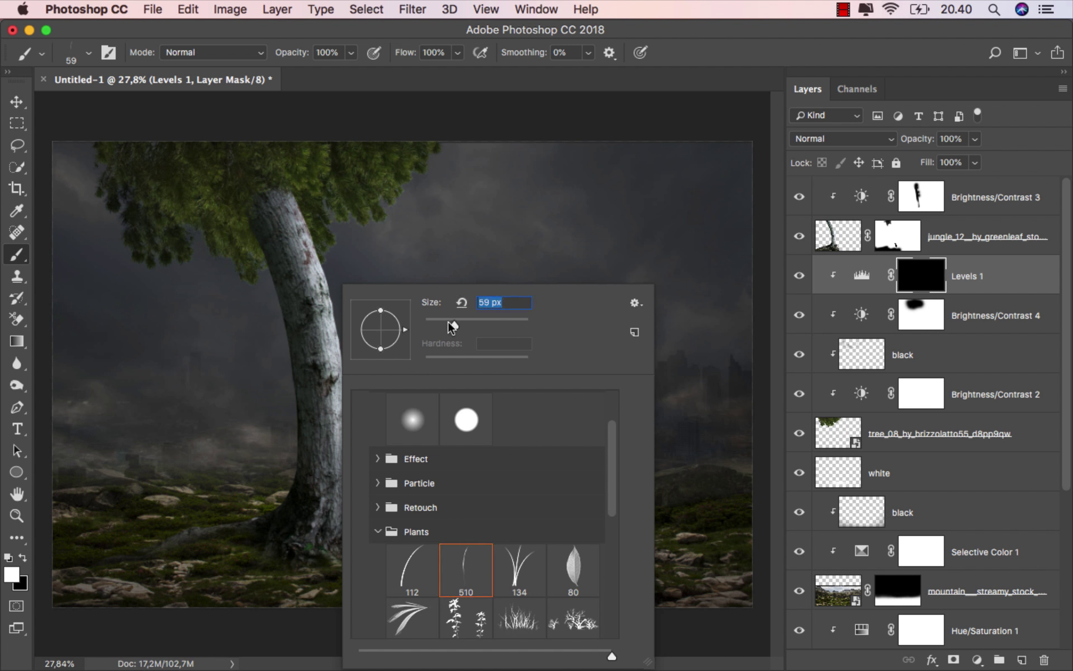
left_click(316, 41)
mouse_move(248, 193)
left_mouse_down()
mouse_move(268, 182)
mouse_move(348, 280)
left_mouse_up()
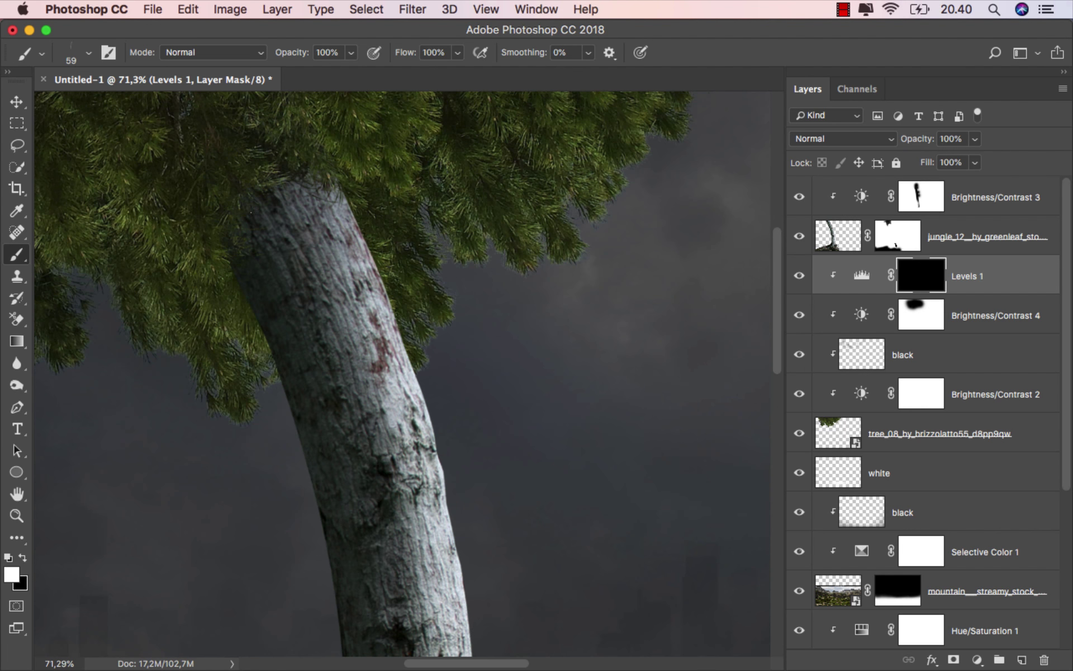
mouse_move(348, 337)
left_mouse_down()
mouse_move(317, 416)
mouse_move(305, 504)
left_mouse_up()
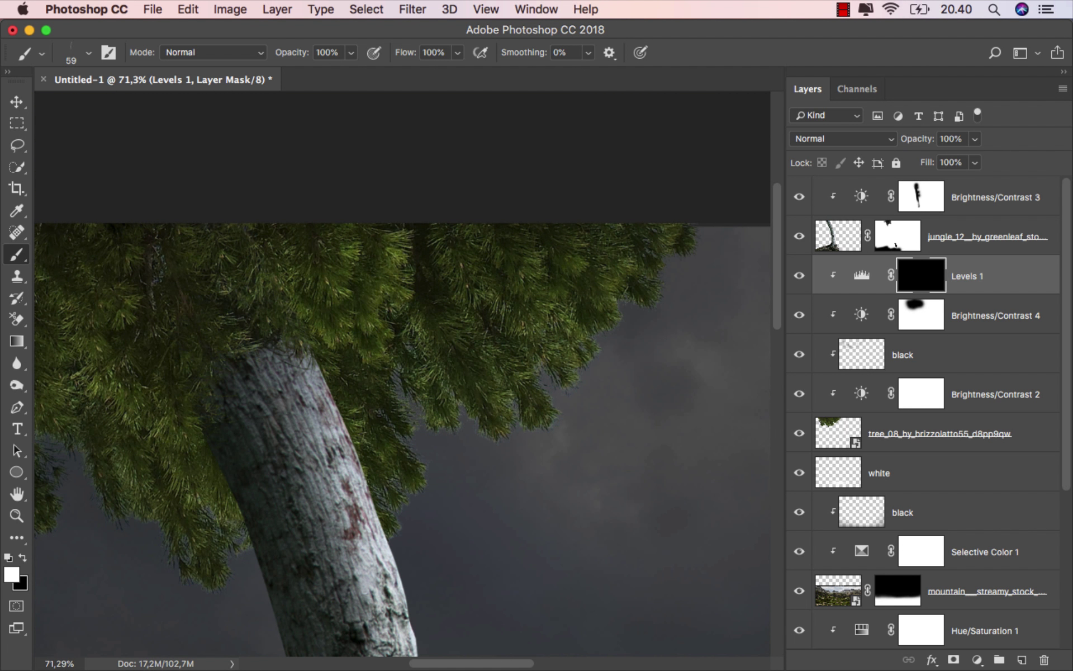
left_click(386, 295)
left_click_drag(386, 294, 397, 295)
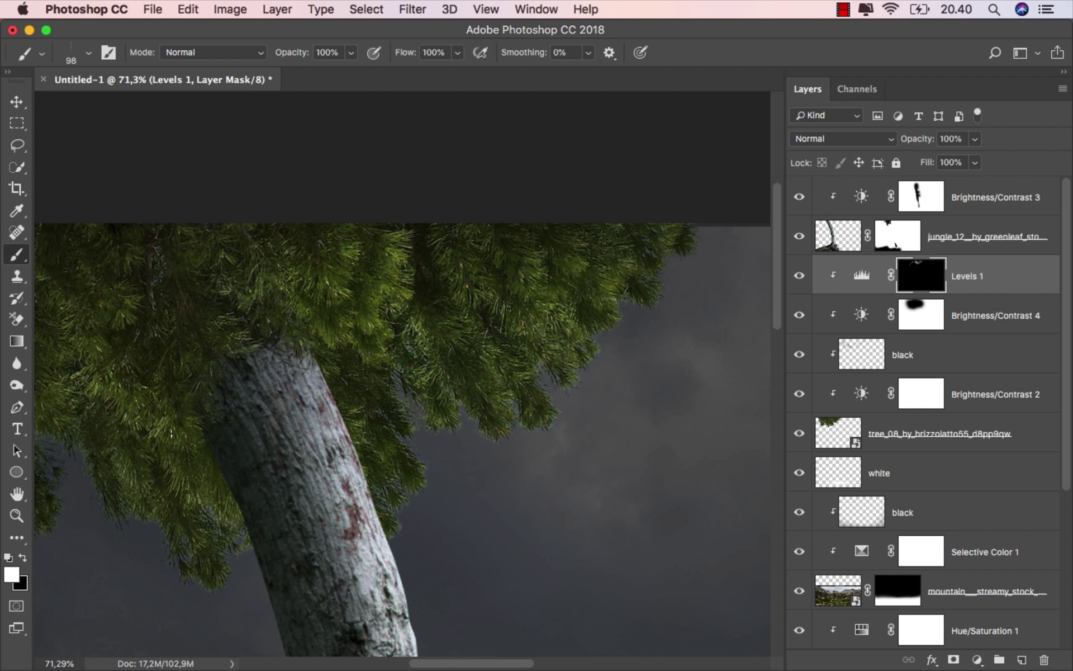
left_click_drag(161, 463, 256, 426)
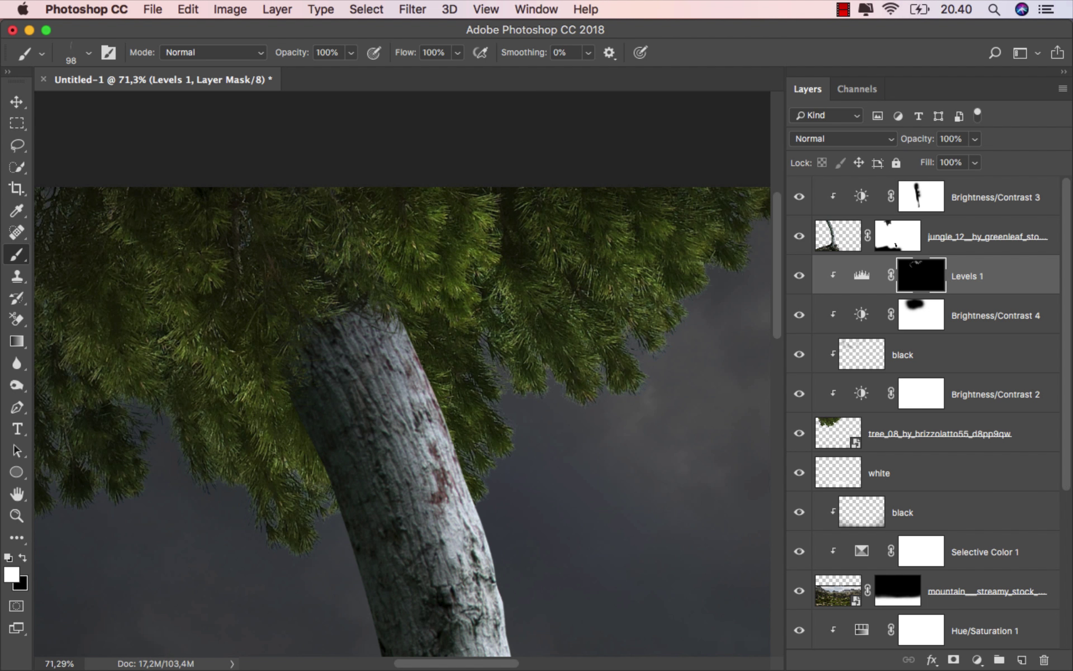
scroll(361, 228, "down", 5)
scroll(275, 290, "up", 1)
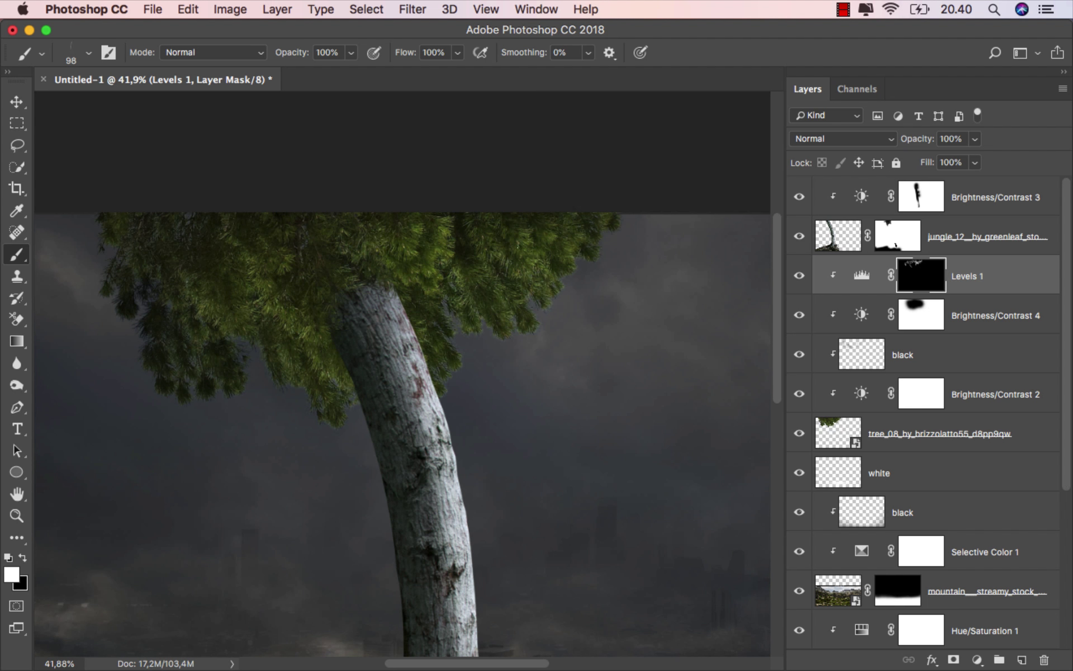
scroll(330, 300, "down", 2)
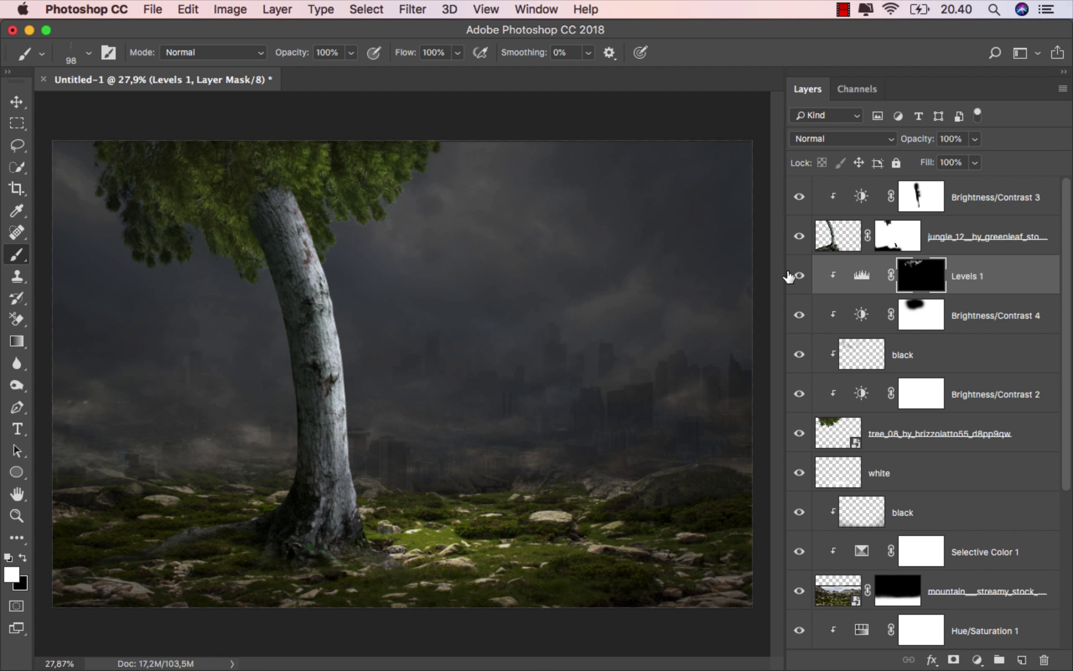
- Add a Selective Color adjustment clipped above the foliage's Levels, setting the Yellows to Cyan -17% and Yellow +42%
left_click(991, 275)
key("v")
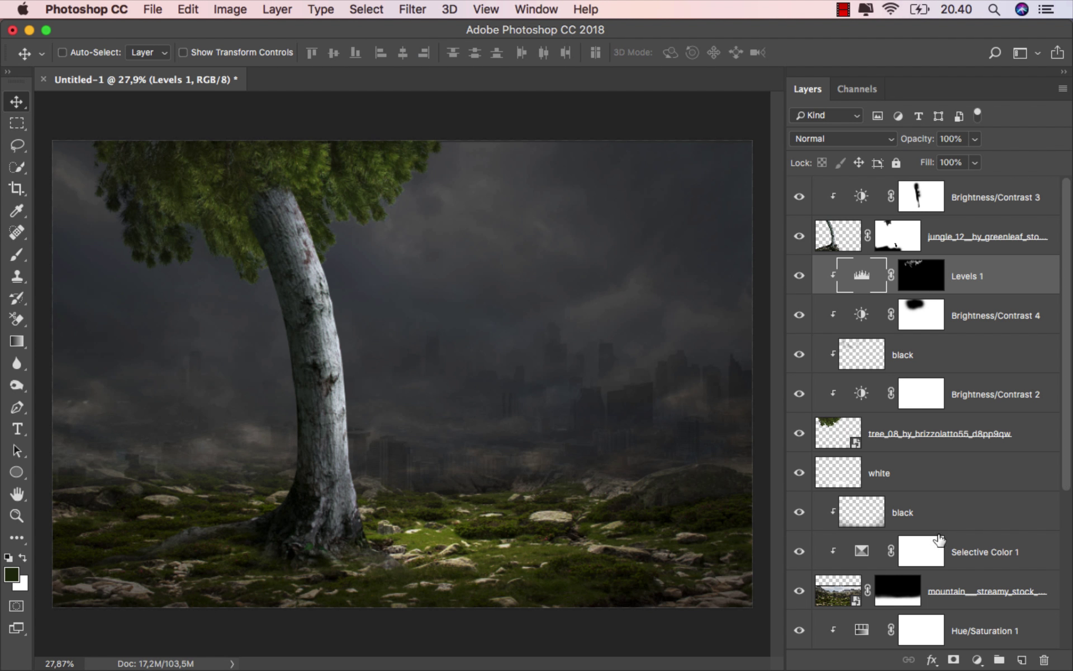
left_click(977, 659)
left_click(989, 625)
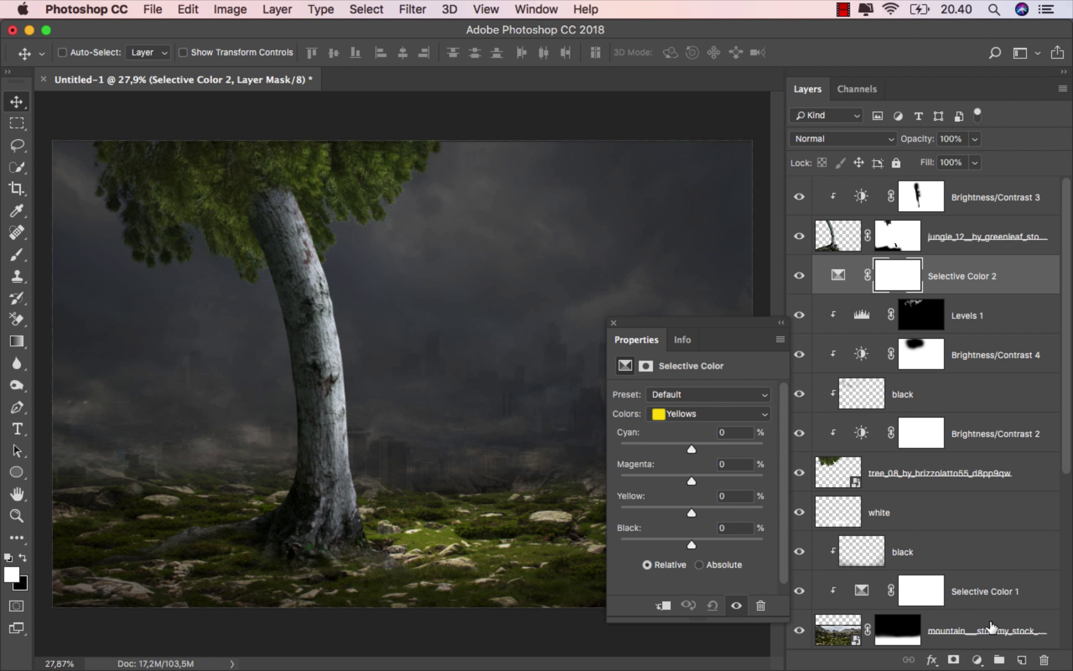
left_click(658, 605)
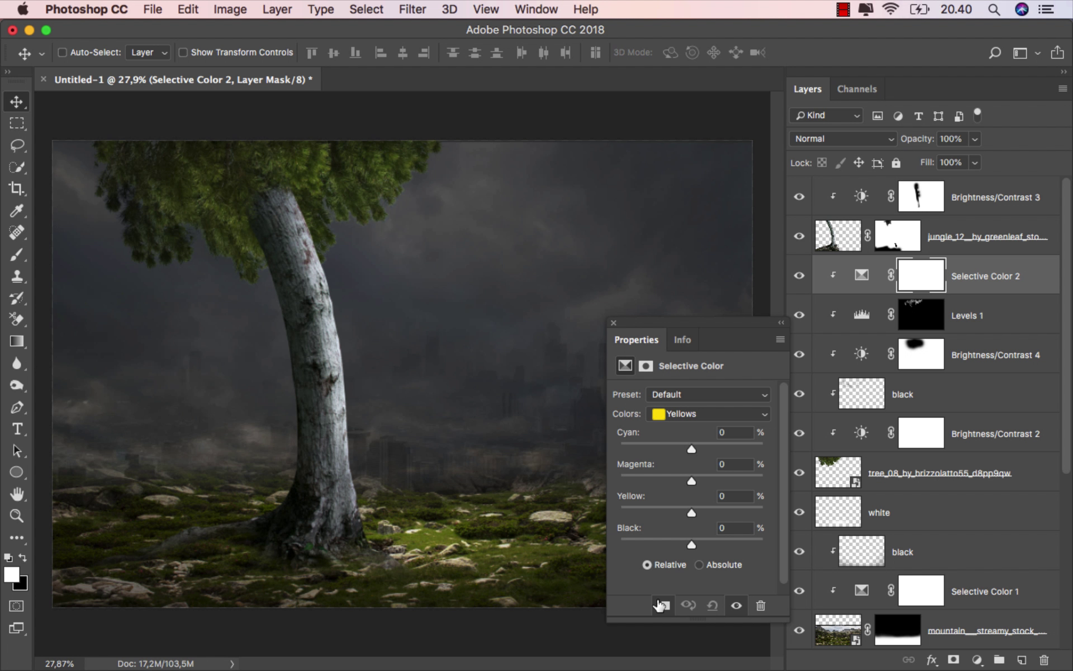
left_click_drag(683, 450, 679, 444)
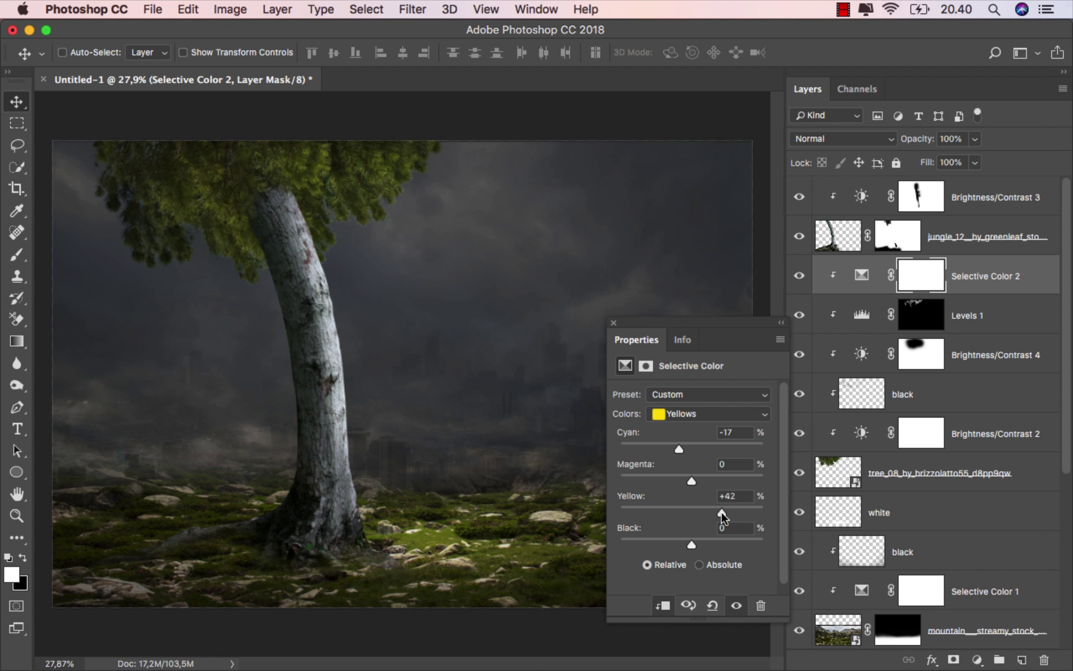
left_click(614, 323)
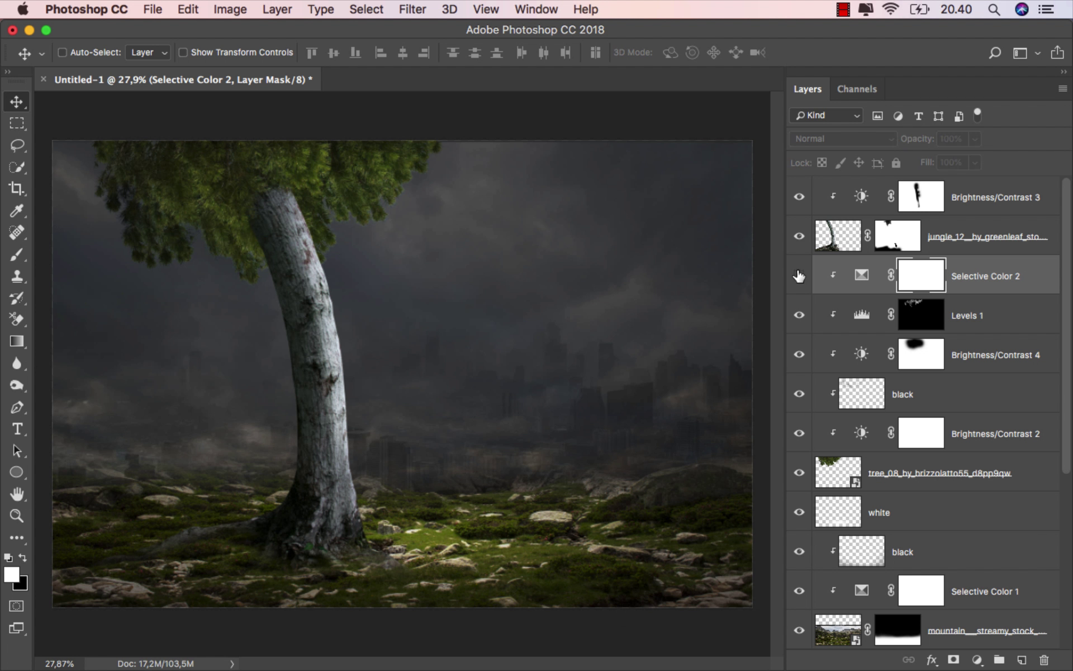
left_click(967, 276)
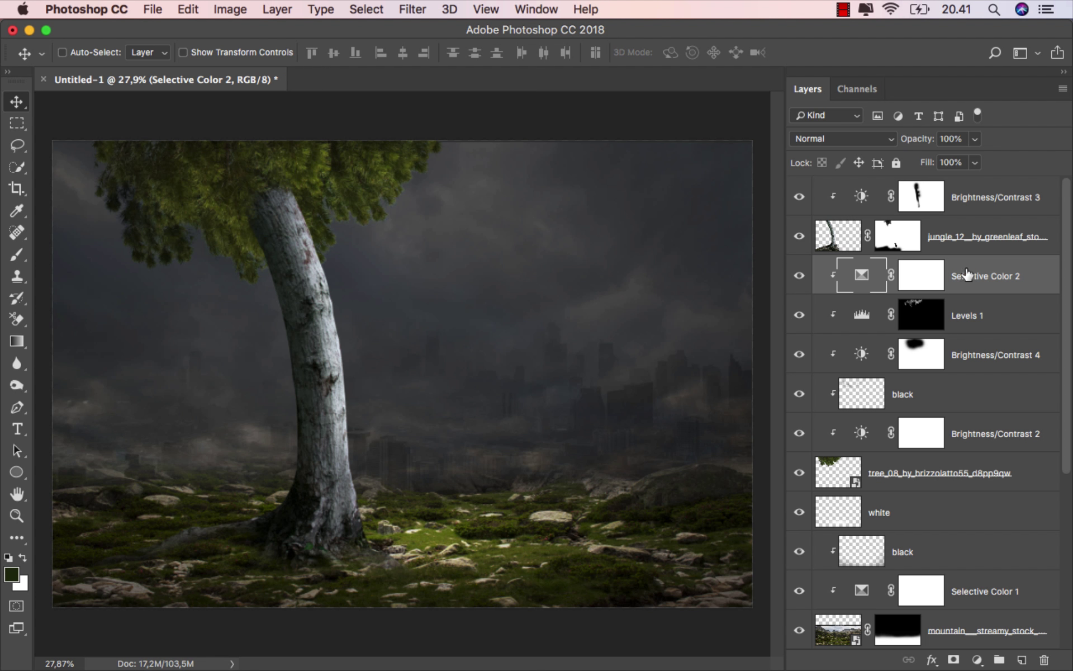
- Place the stock_ariel_22 PNG cutout of the seated woman from the Finder folder above the trunk's Brightness/Contrast adjustment
left_click(977, 195)
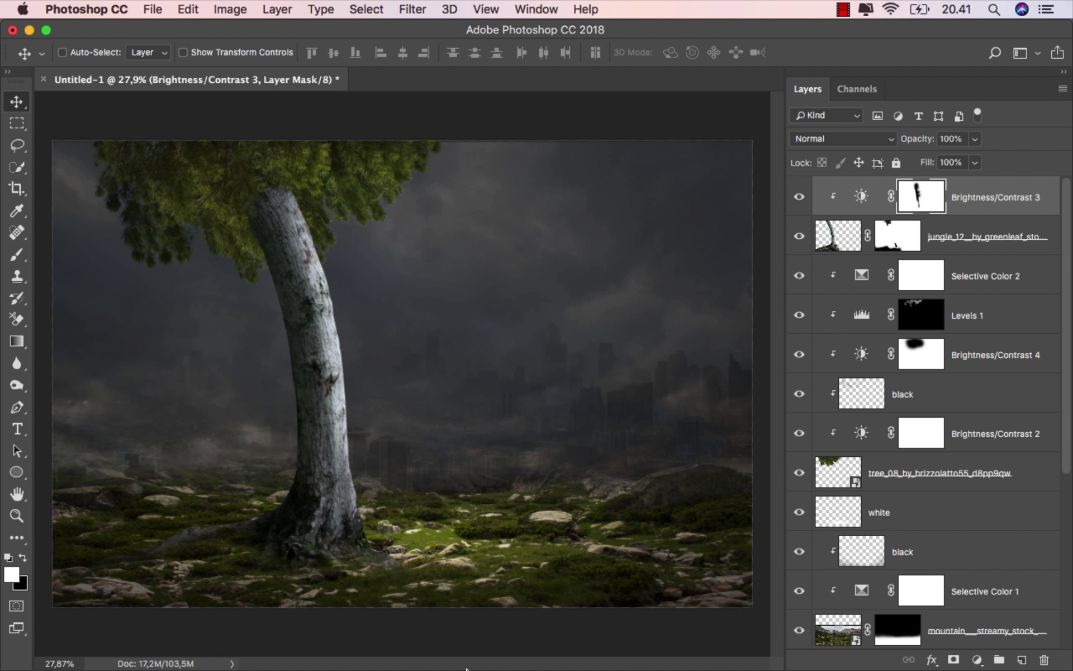
left_click(431, 642)
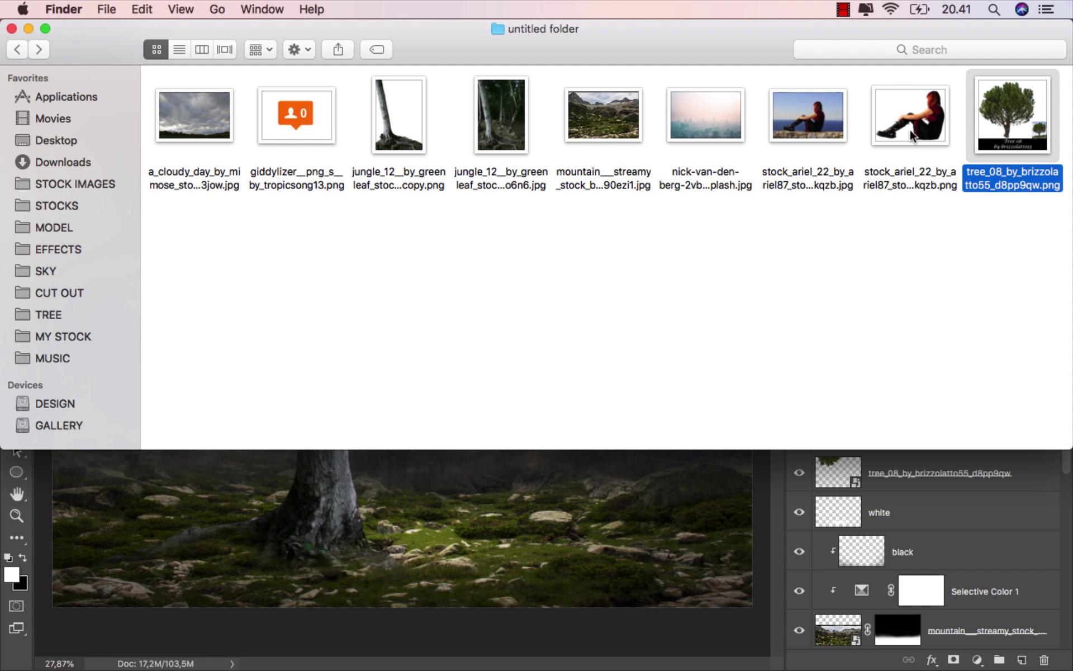
left_click_drag(911, 135, 403, 431)
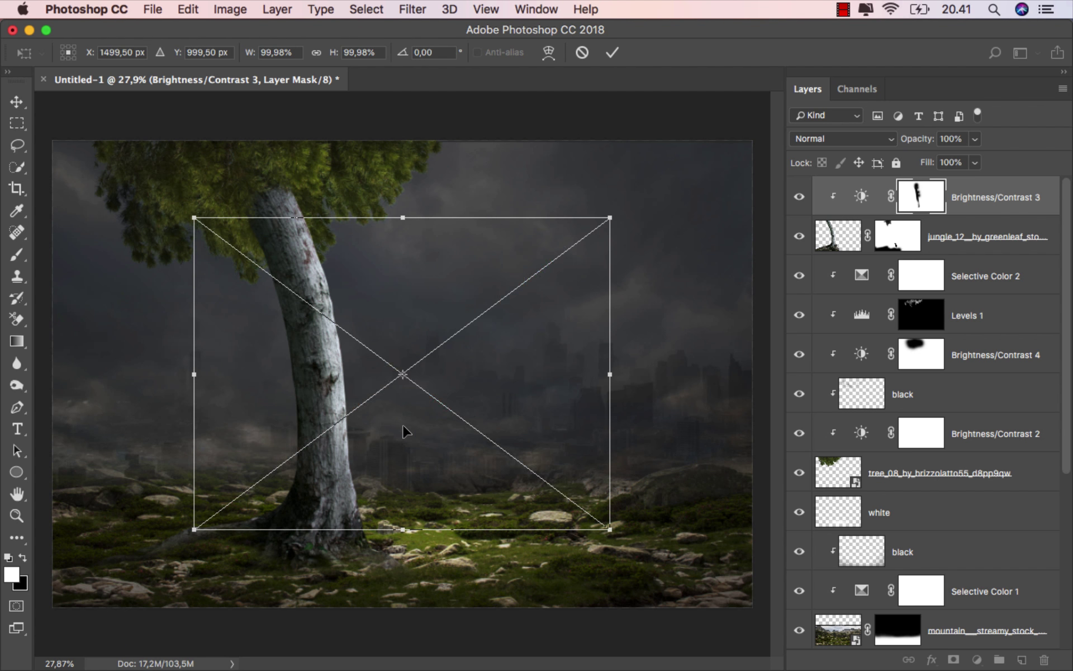
- Flip the woman cutout horizontally, scale it to about 54%, and place it seated on the grass at the tree trunk's base
right_click(402, 431)
left_click(509, 619)
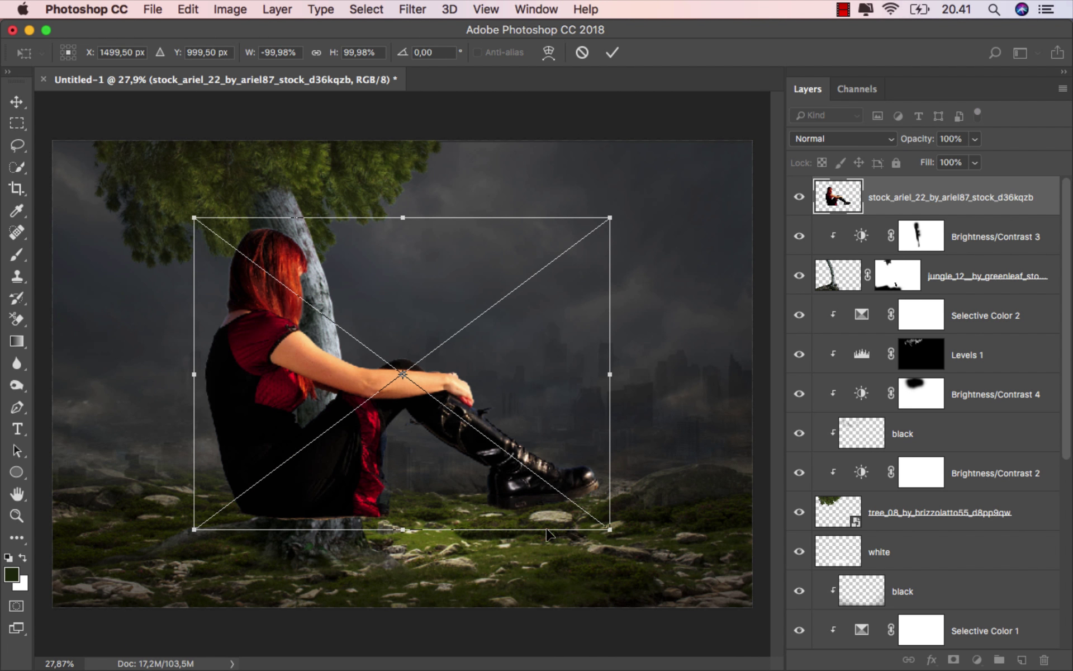
left_click_drag(612, 217, 530, 343)
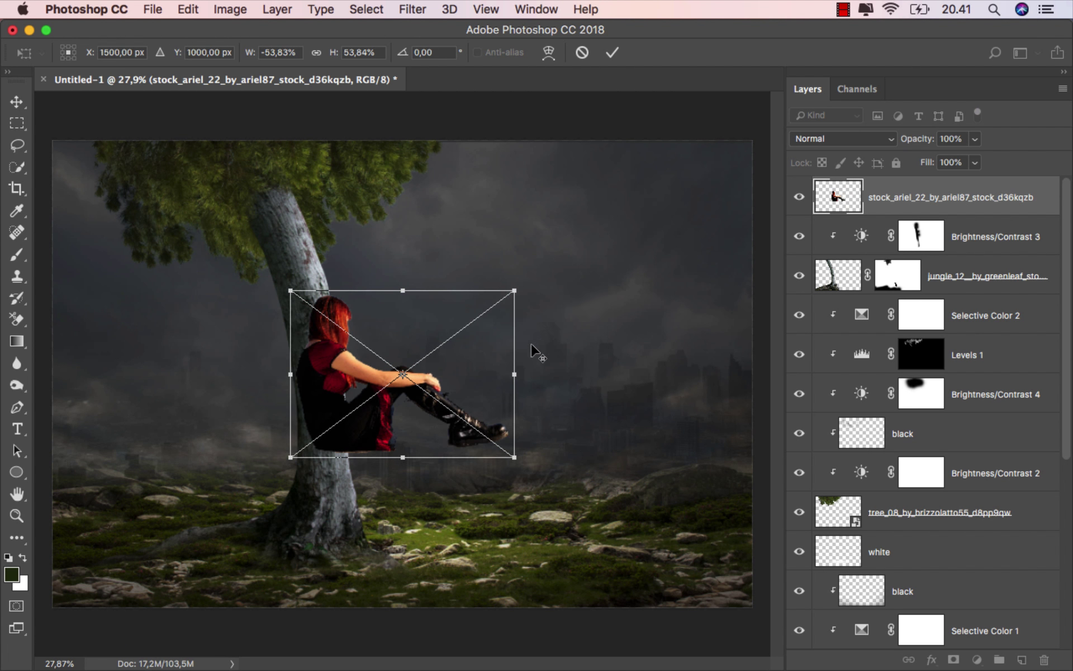
left_click_drag(391, 336, 437, 440)
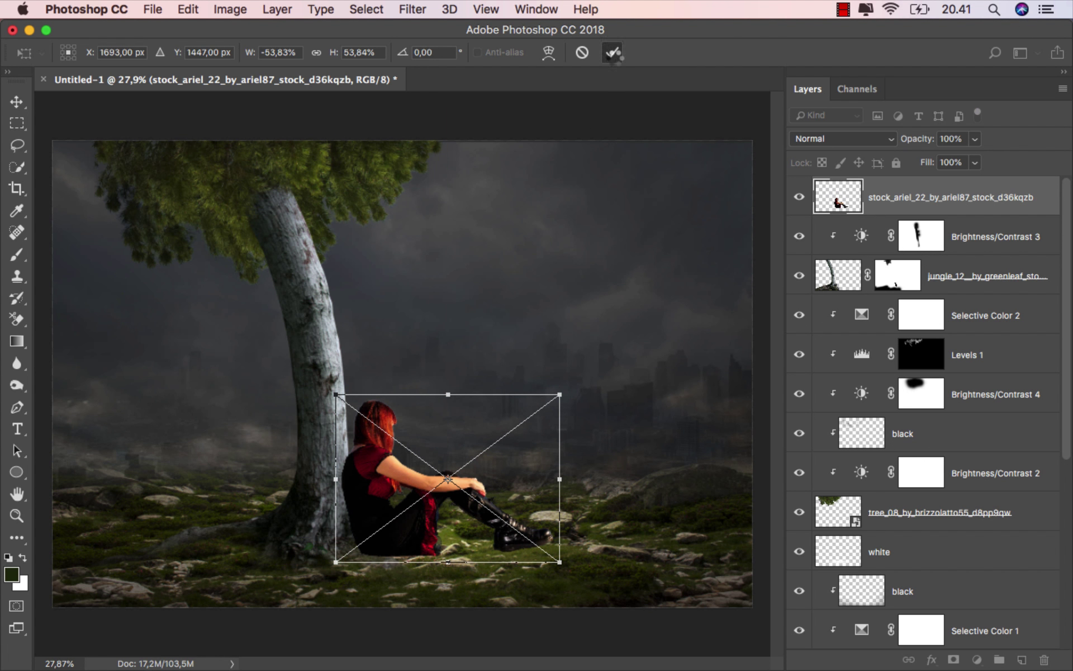
left_click(612, 52)
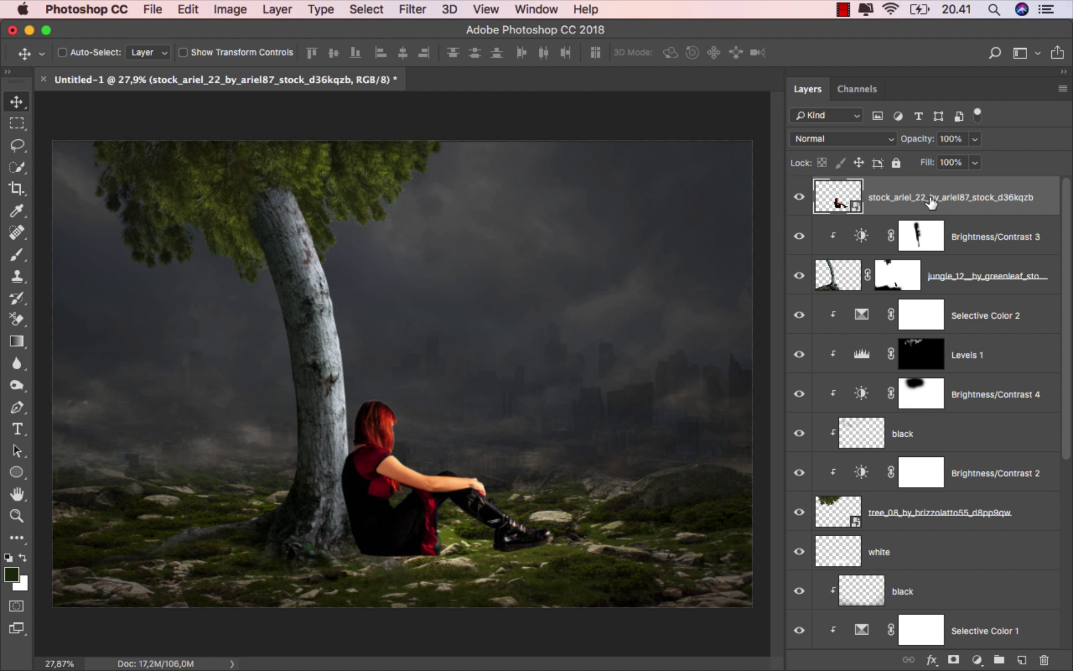
- Move the woman's layer below the tree_08 foliage layer and scale her down to about 48%, keeping her back against the trunk
left_click_drag(931, 203, 887, 530)
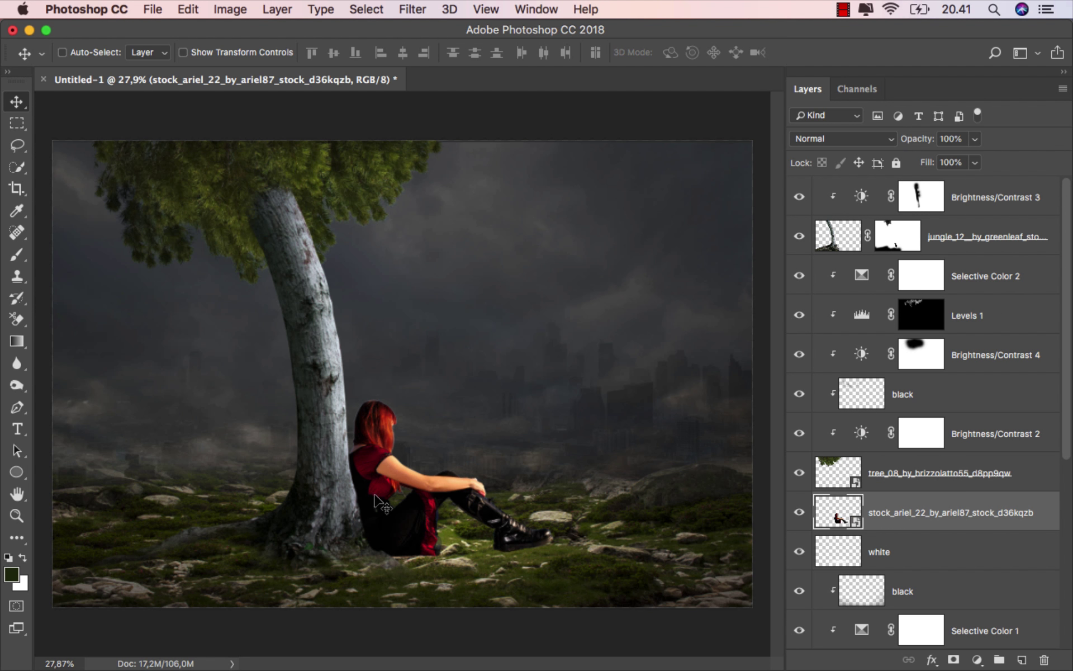
key("super+t")
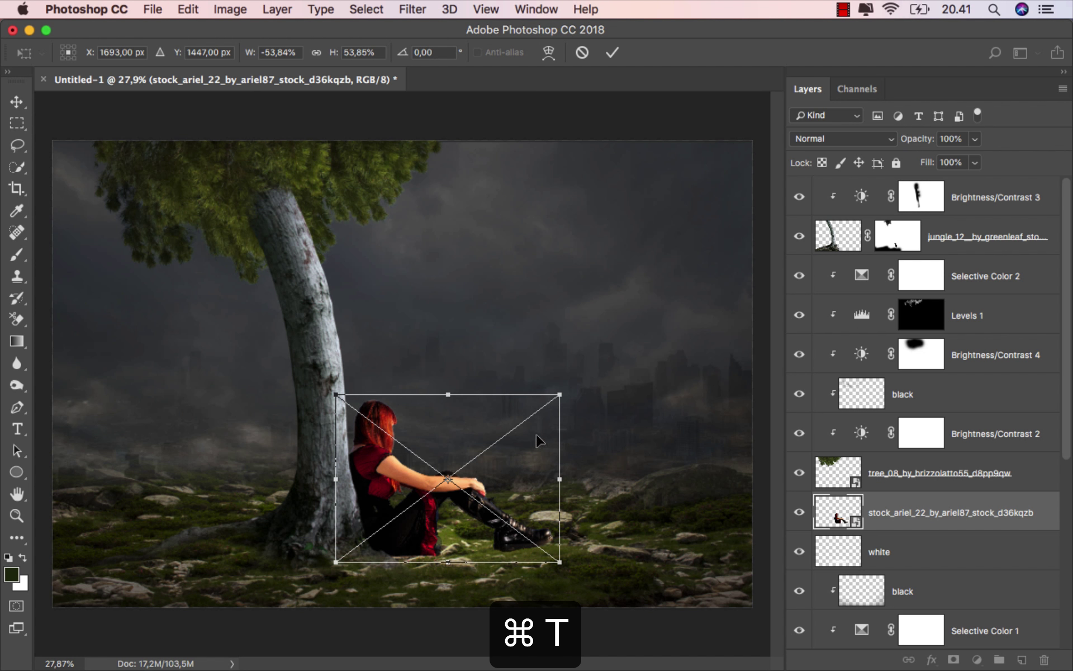
left_click_drag(560, 396, 534, 413)
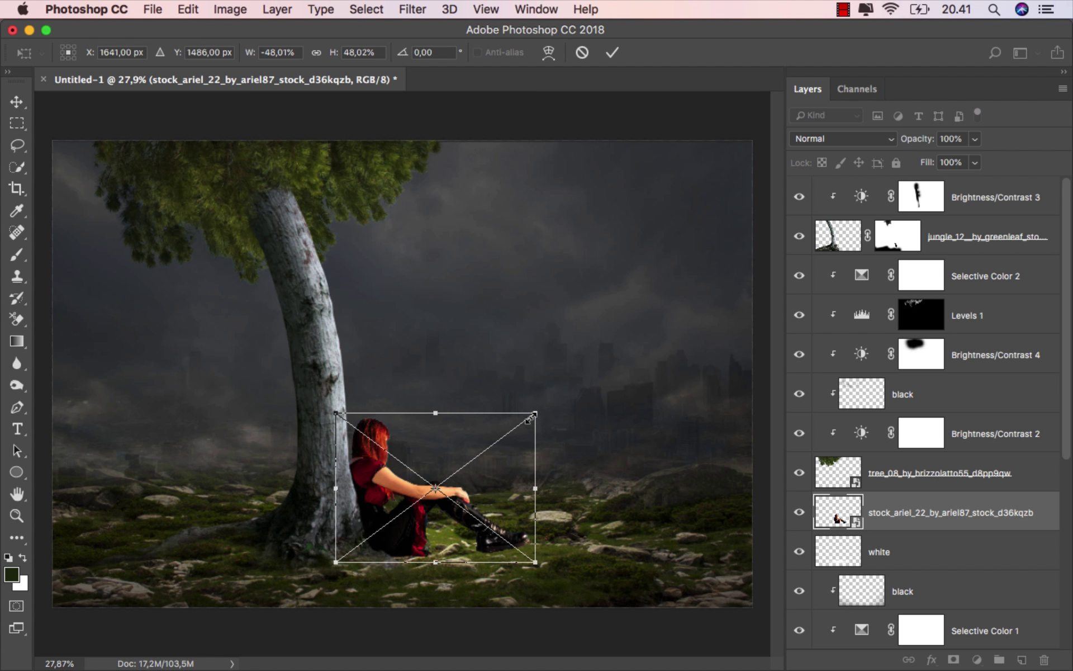
left_click(612, 52)
- Rasterize the seated woman's stock_ariel_22 layer
scroll(414, 492, "up", 5)
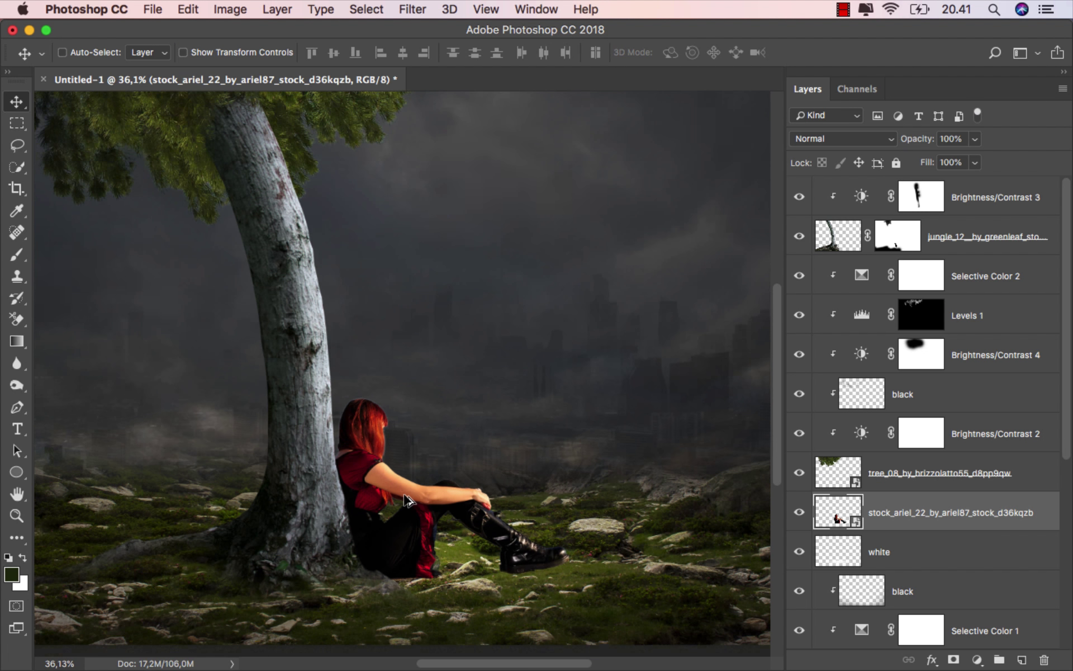
mouse_move(412, 493)
left_mouse_down()
mouse_move(411, 475)
mouse_move(446, 475)
mouse_move(450, 492)
mouse_move(411, 492)
left_mouse_up()
scroll(404, 495, "up", 3)
scroll(457, 503, "up", 1)
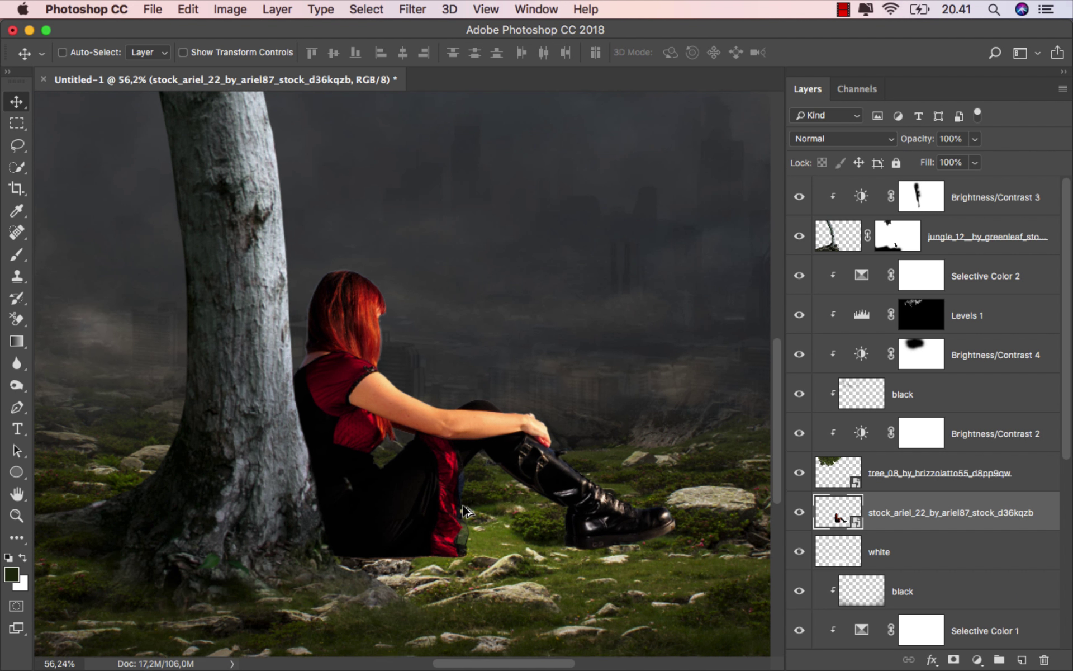
scroll(480, 489, "right", 3)
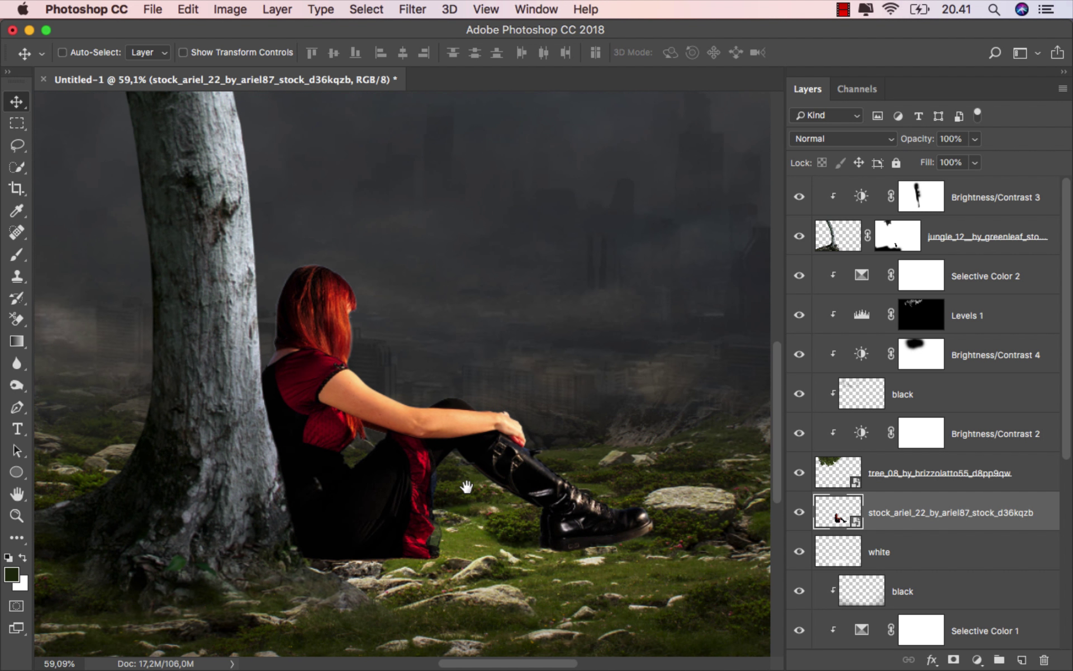
right_click(901, 511)
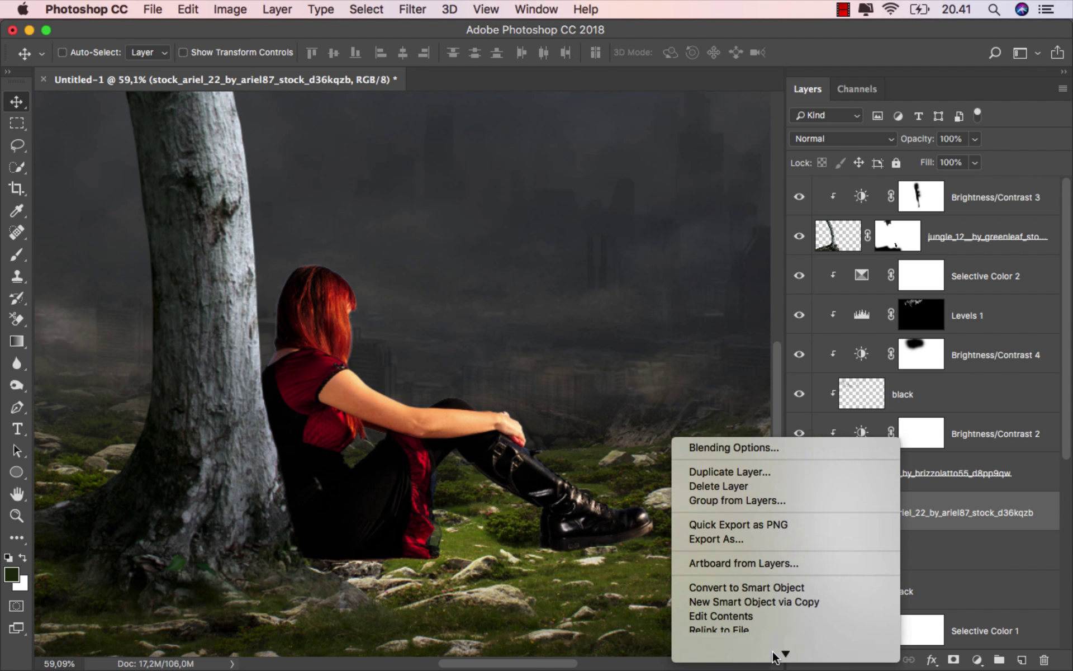
mouse_move(765, 652)
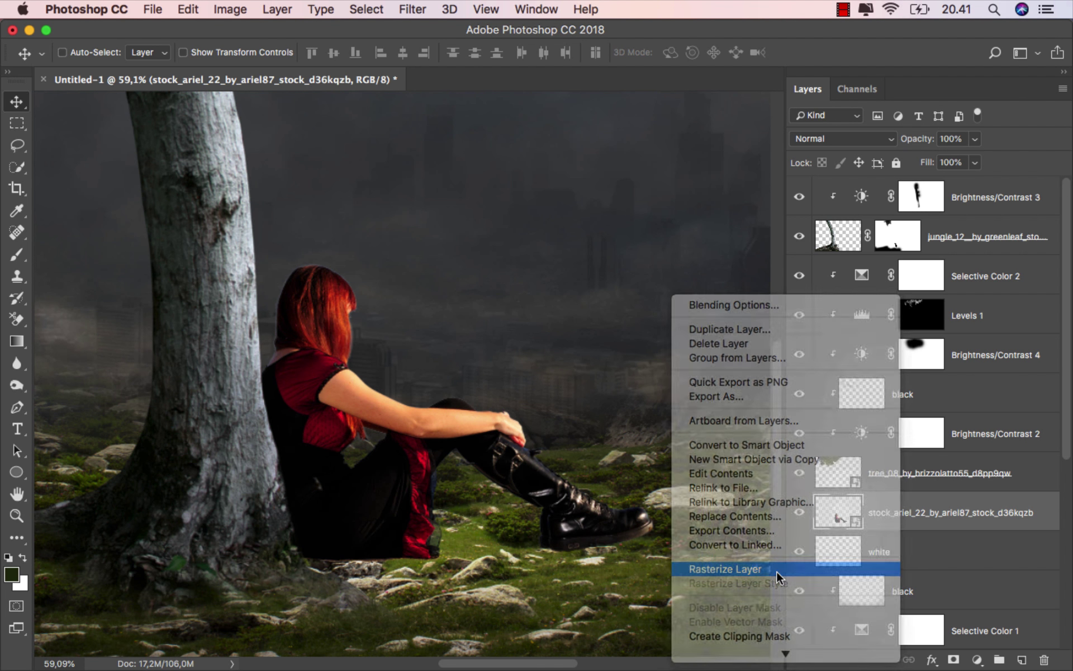
left_click(776, 570)
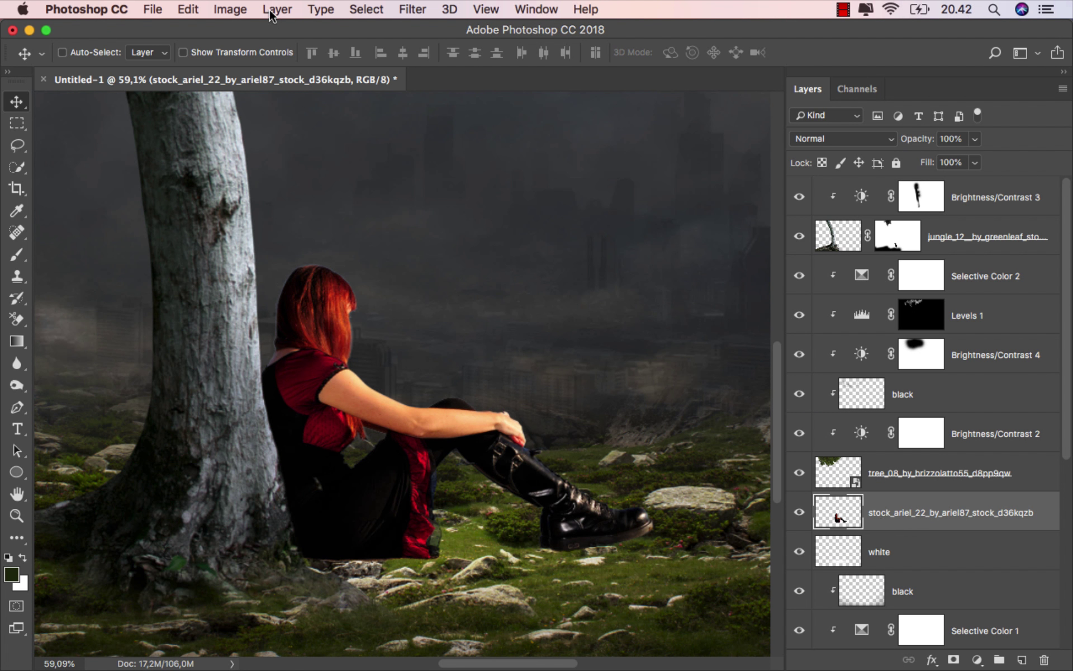
- Apply a Shadows/Highlights adjustment to the woman's layer with Shadows at 30% and Highlights at 0%
left_click(231, 11)
mouse_move(291, 55)
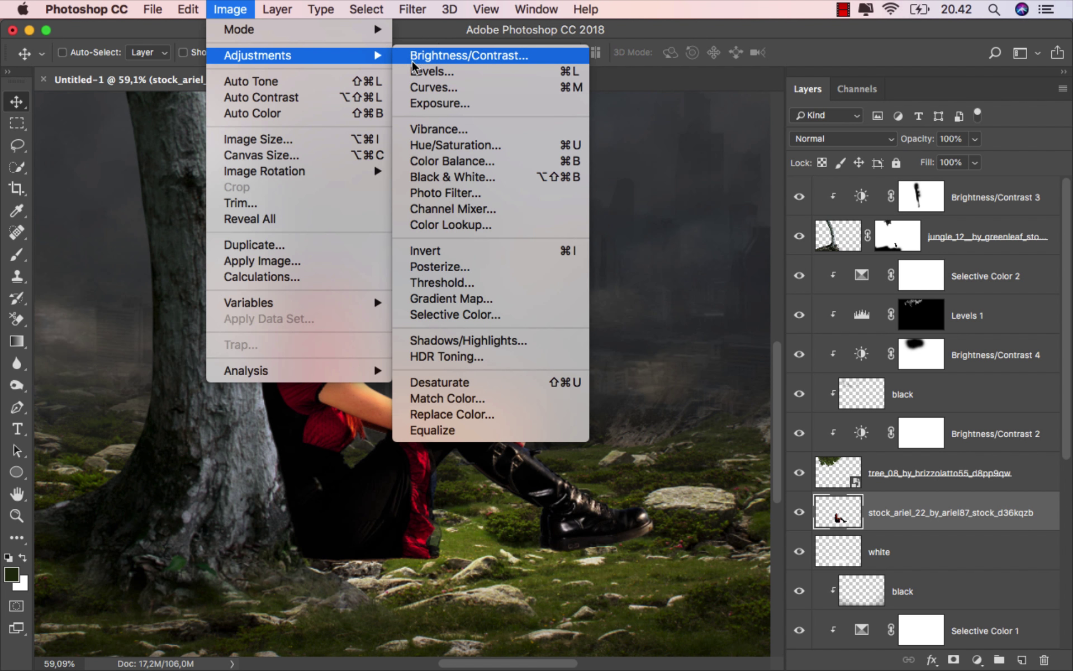
left_click(506, 340)
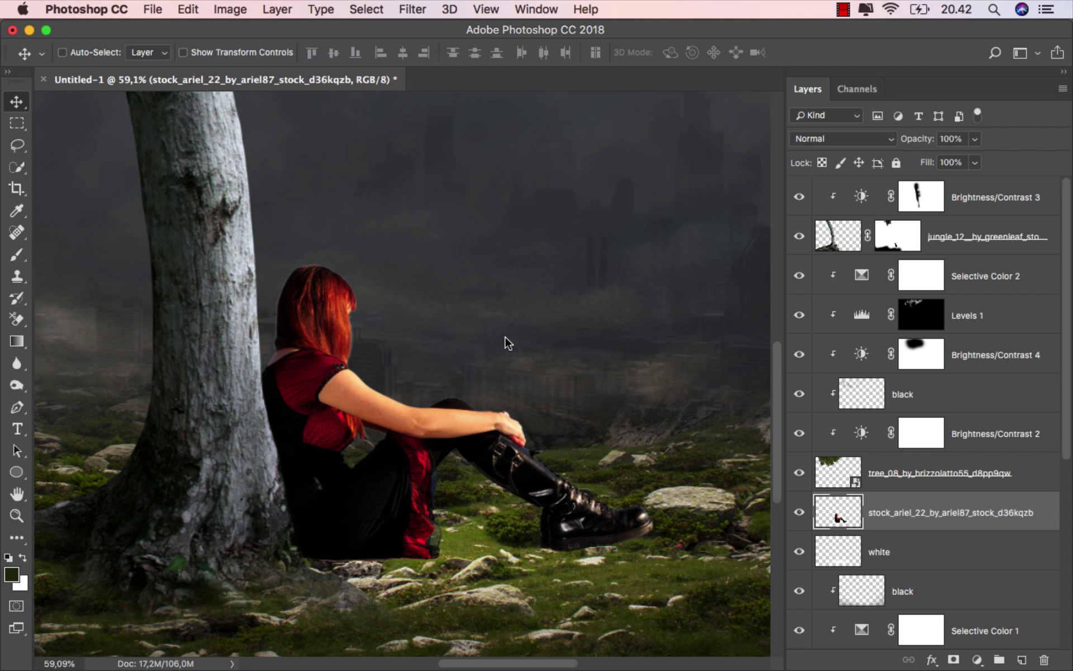
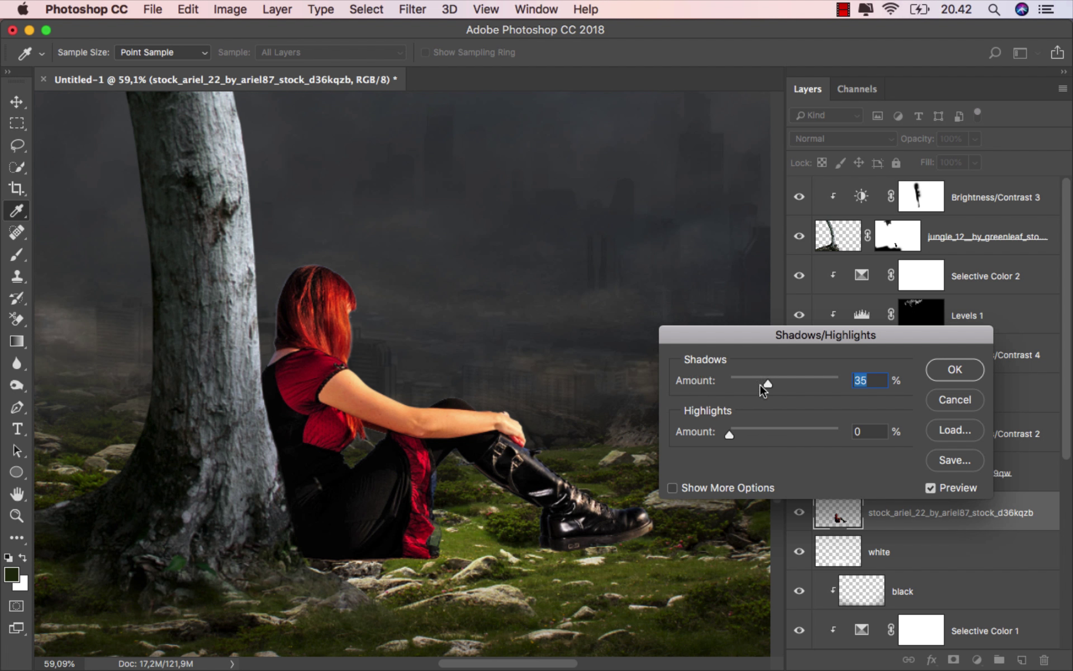
left_click_drag(781, 380, 761, 381)
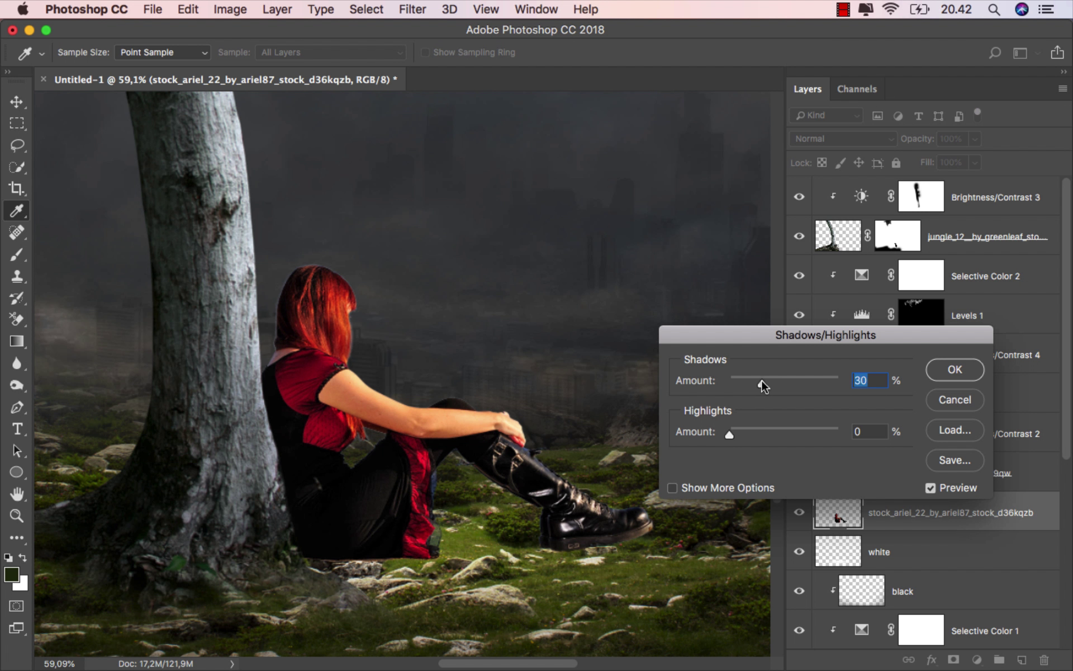
left_click(934, 380)
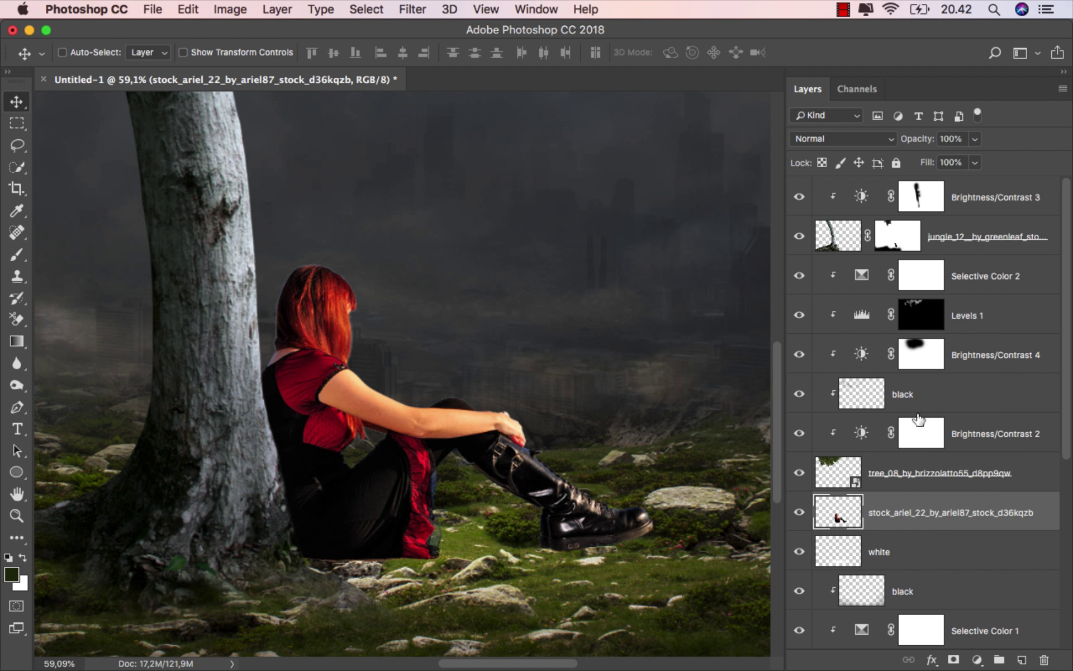
- Add a layer mask to the woman's layer and set up a black soft round brush at 6 px with 35% hardness
left_click(954, 660)
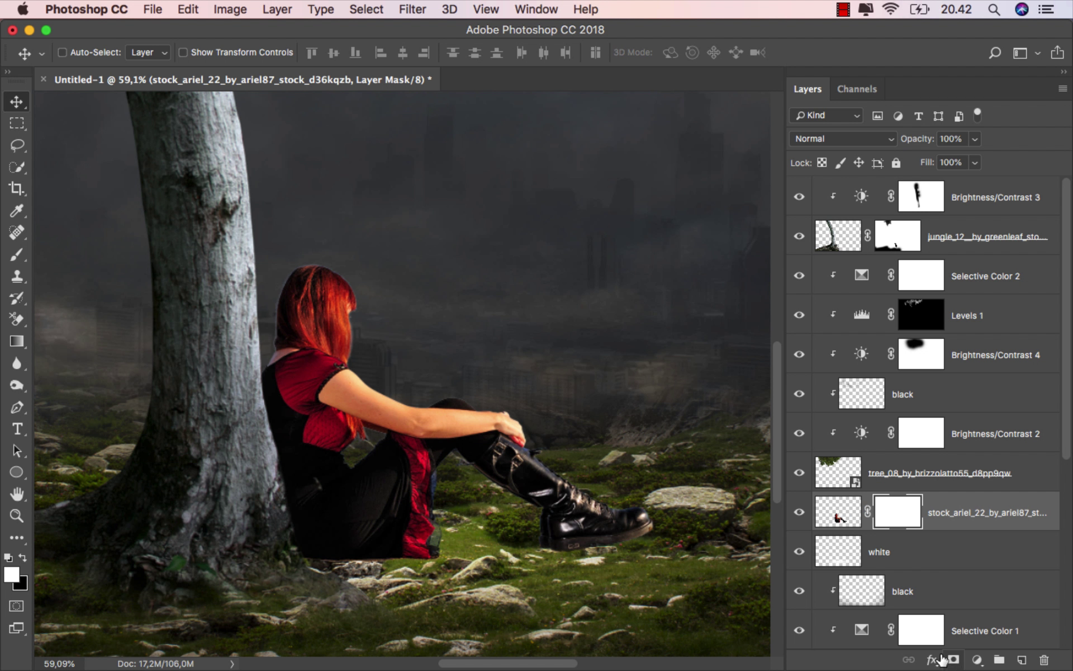
left_click(15, 258)
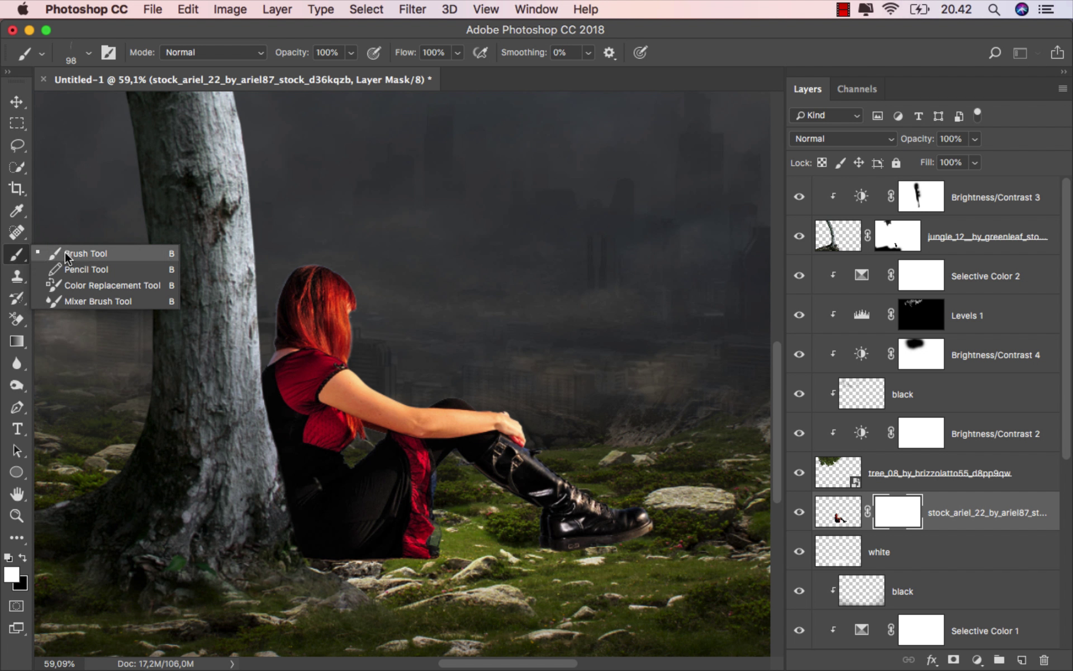
left_click(22, 557)
scroll(371, 319, "up", 5)
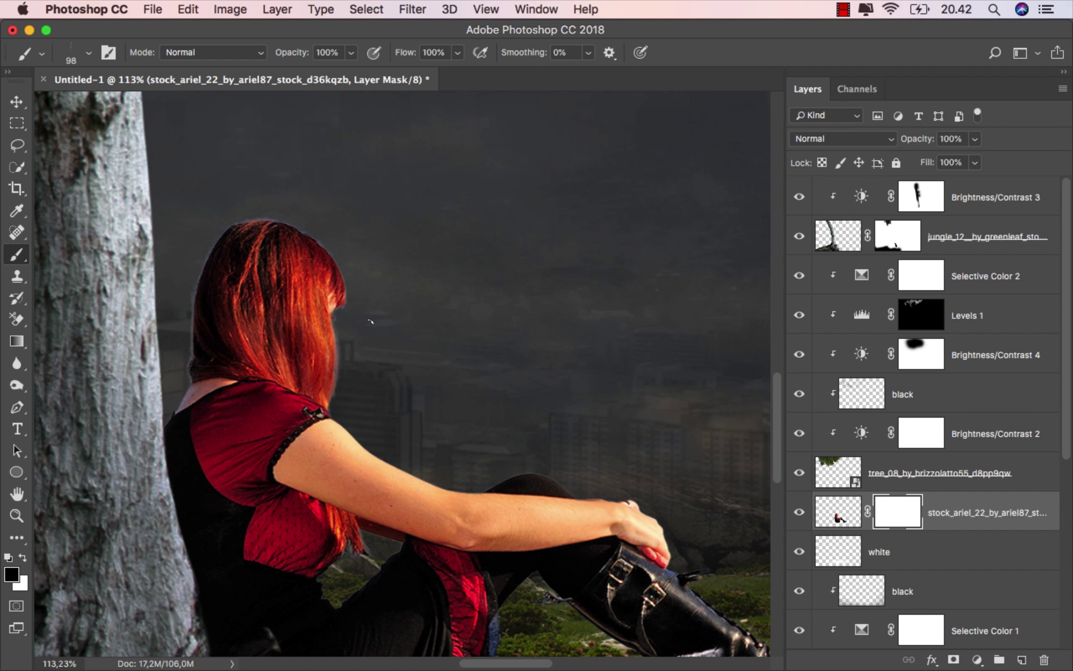
right_click(380, 313)
left_click(480, 319)
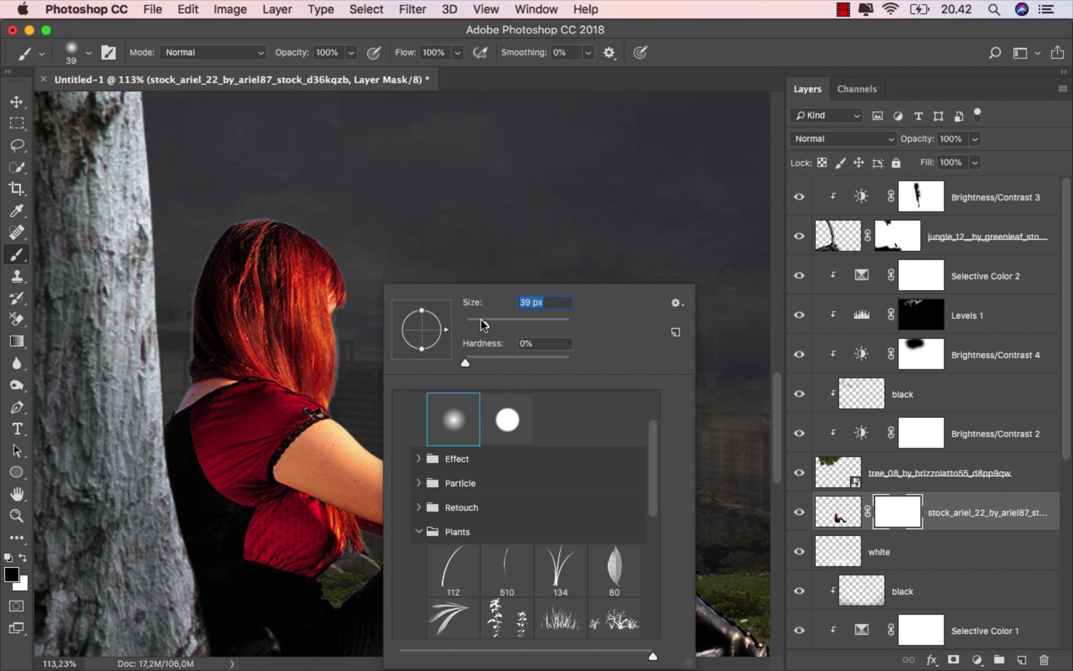
key("Return")
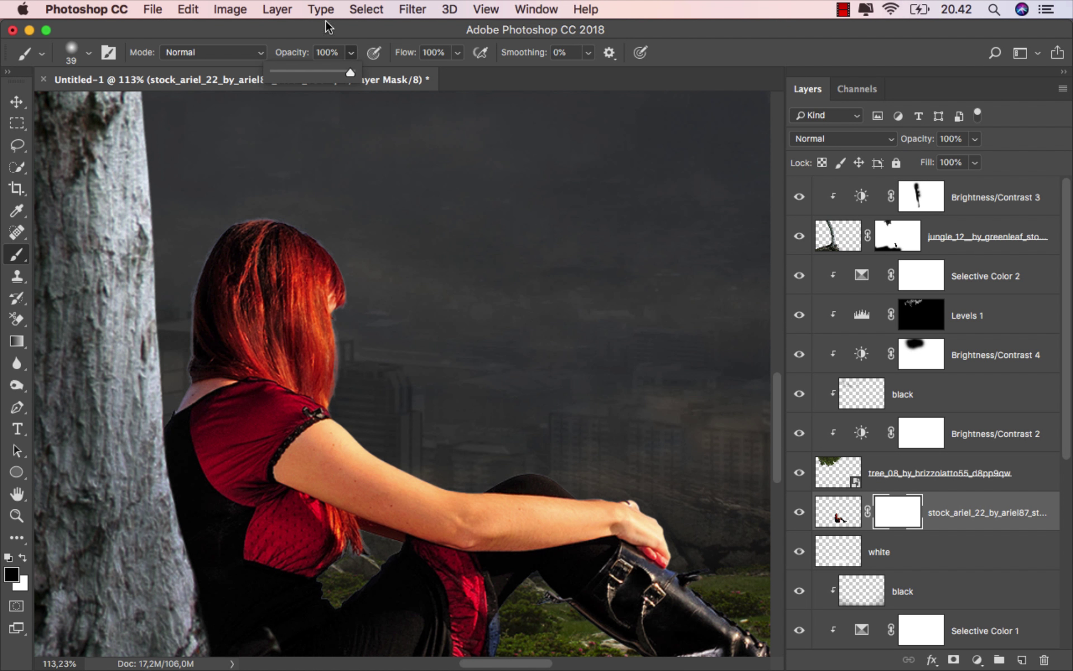
scroll(310, 240, "up", 4)
left_click_drag(398, 300, 367, 296)
right_click(393, 298)
left_click(519, 359)
left_click(422, 275)
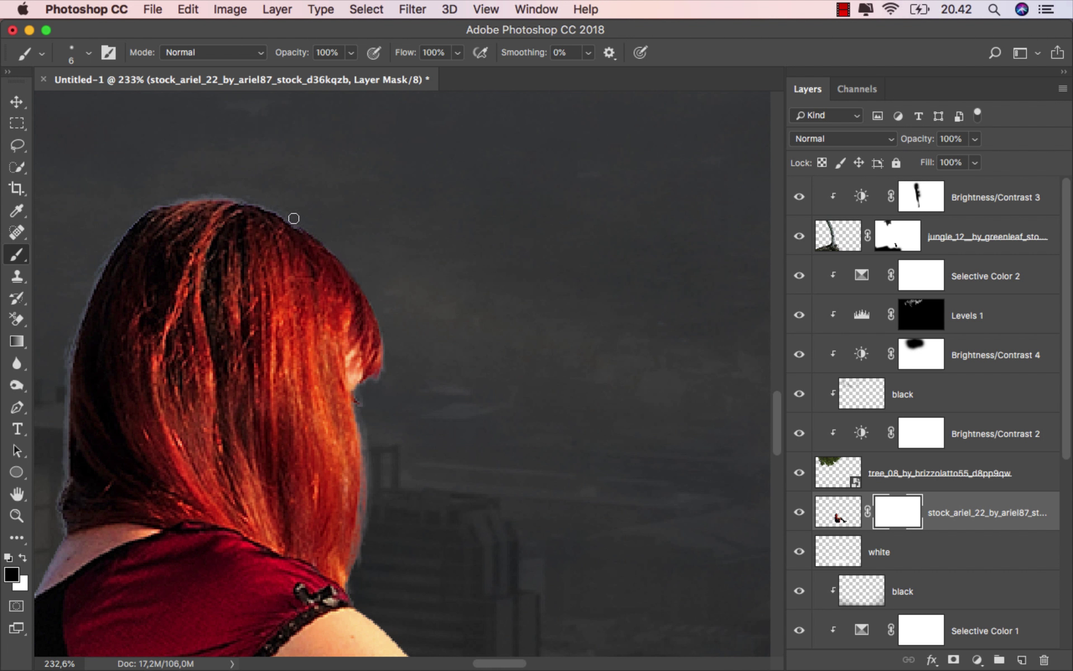
- Paint black on the woman's mask along the outline of her hair and face to remove the light fringe
mouse_move(334, 244)
left_mouse_down()
mouse_move(266, 208)
mouse_move(204, 196)
mouse_move(143, 213)
mouse_move(97, 274)
left_mouse_up()
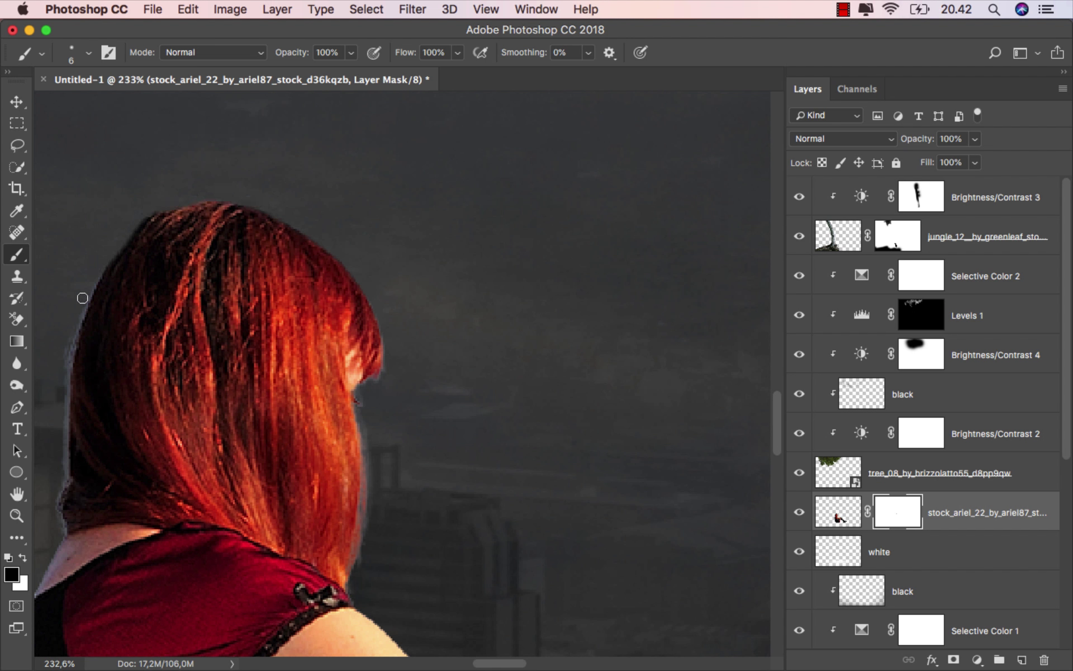
left_click_drag(204, 302, 349, 281)
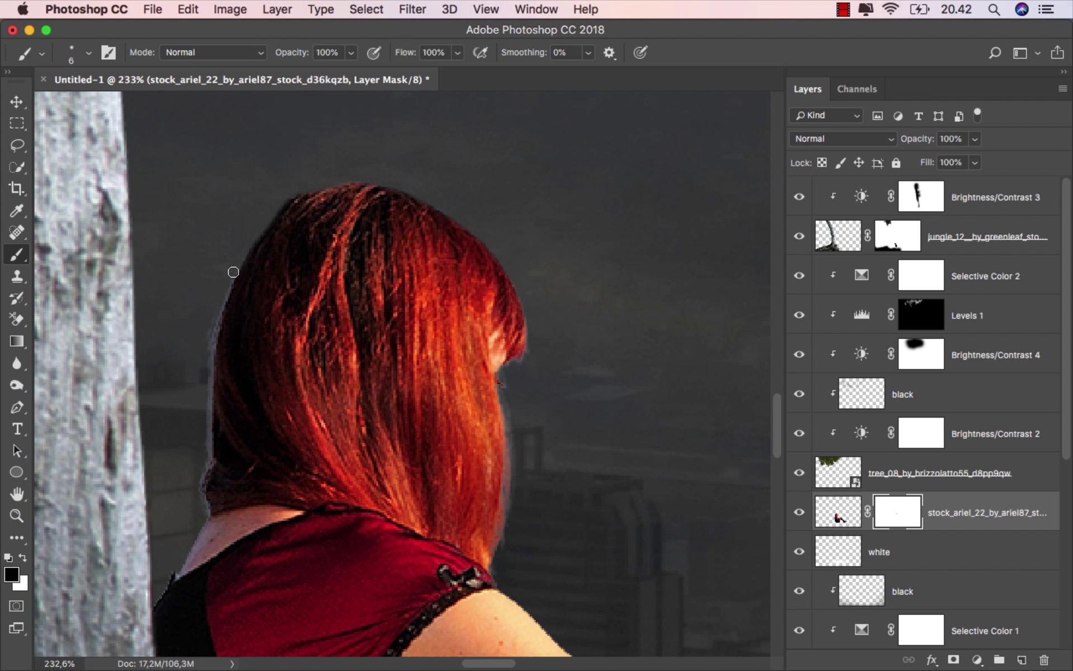
left_click_drag(219, 309, 201, 495)
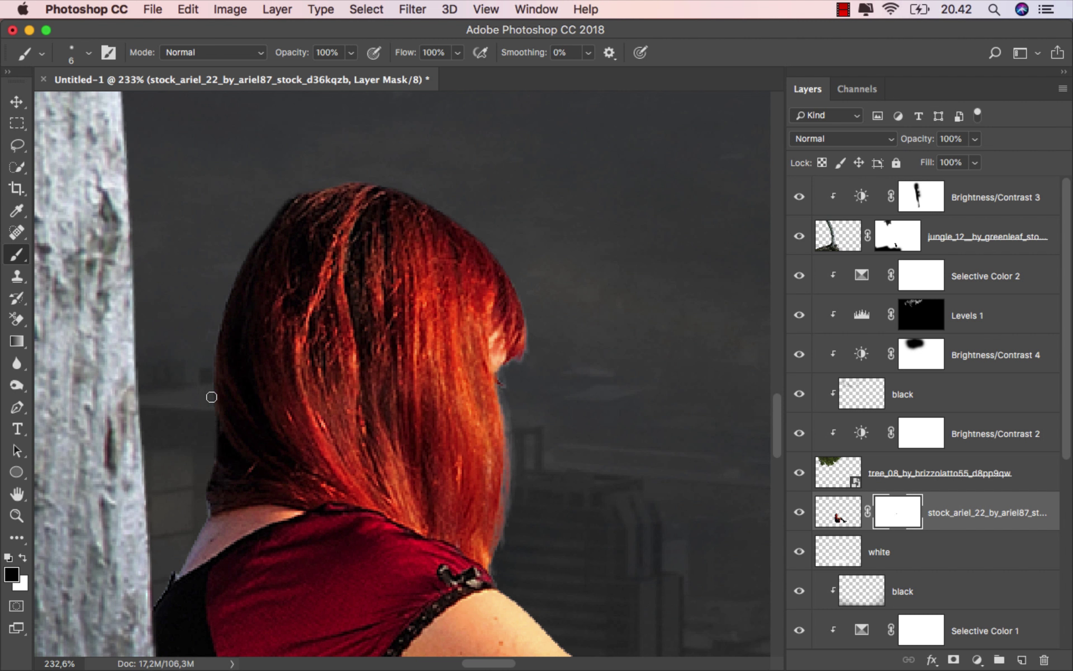
scroll(313, 273, "down", 2)
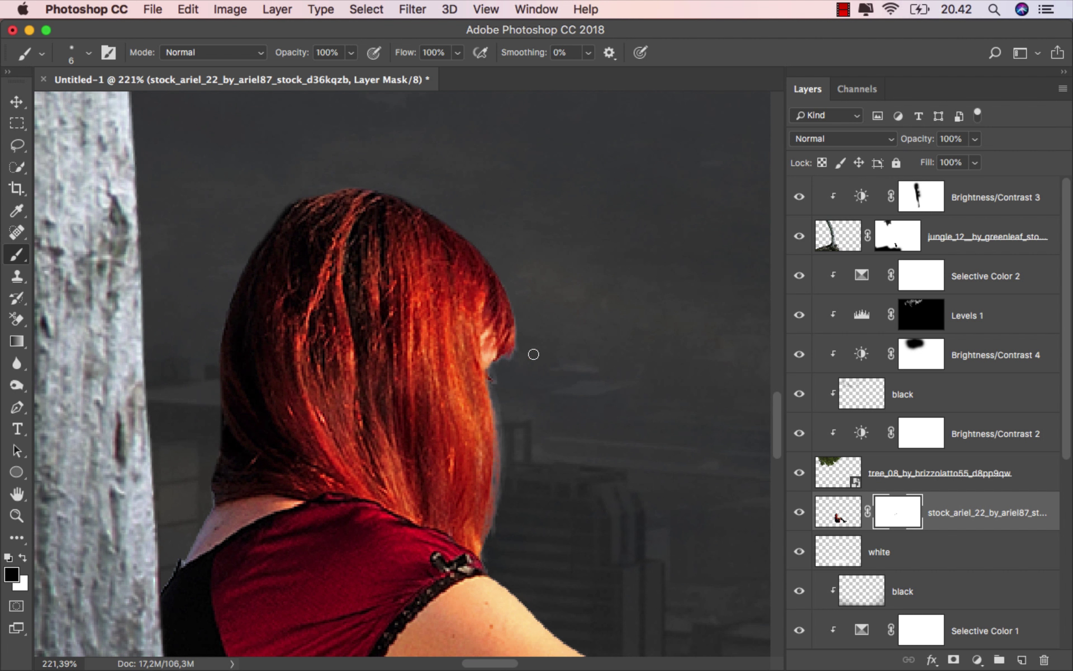
left_click_drag(494, 393, 493, 529)
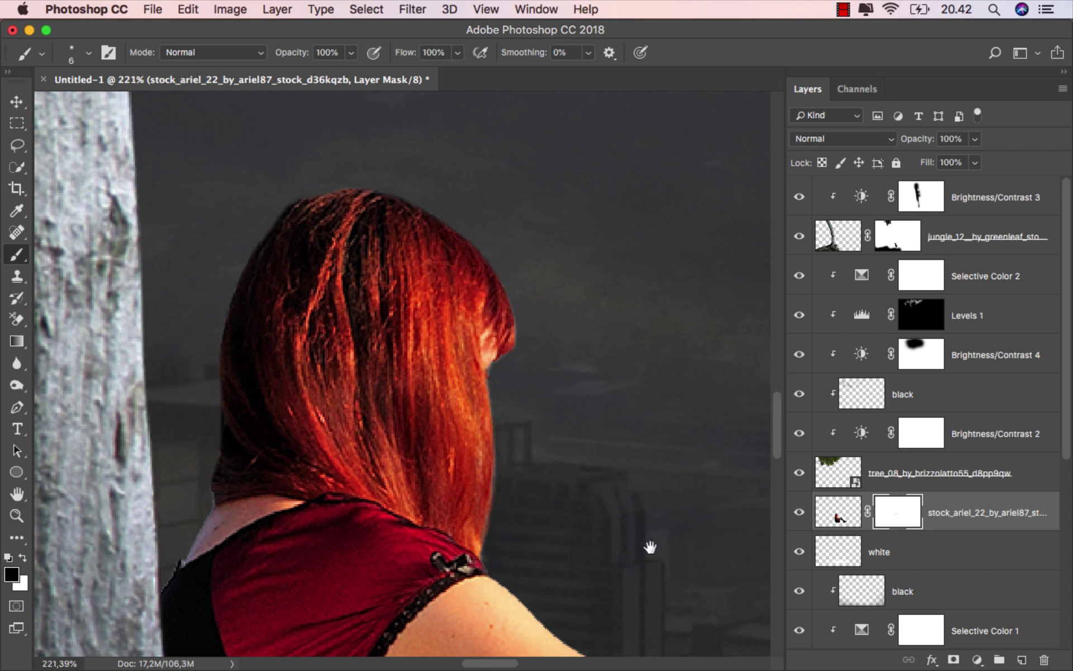
left_click_drag(649, 546, 365, 213)
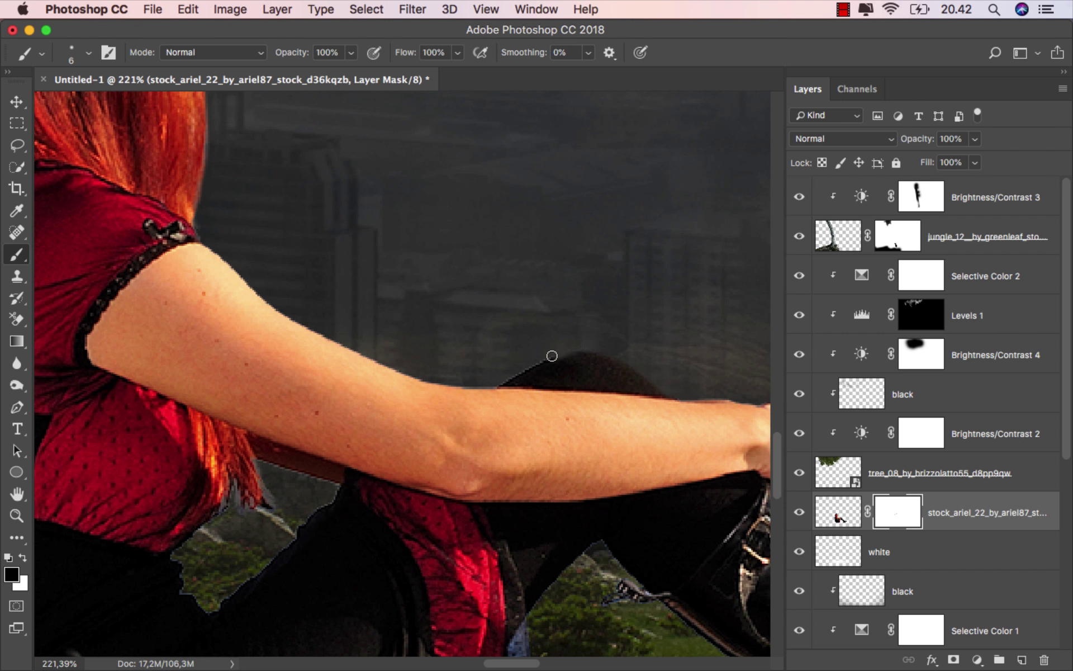
- Choose the 510 blade brush from the Plants group at 87 px and paint black on the mask along the dress's lower edge
scroll(401, 389, "down", 3)
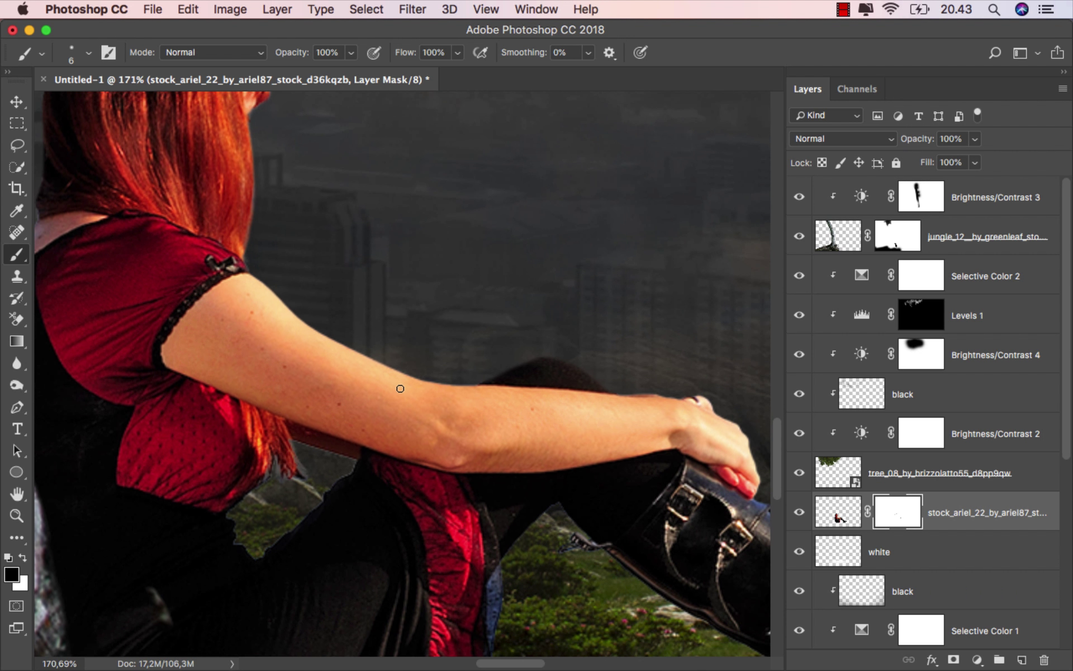
scroll(400, 389, "down", 6)
scroll(389, 419, "down", 2)
right_click(385, 374)
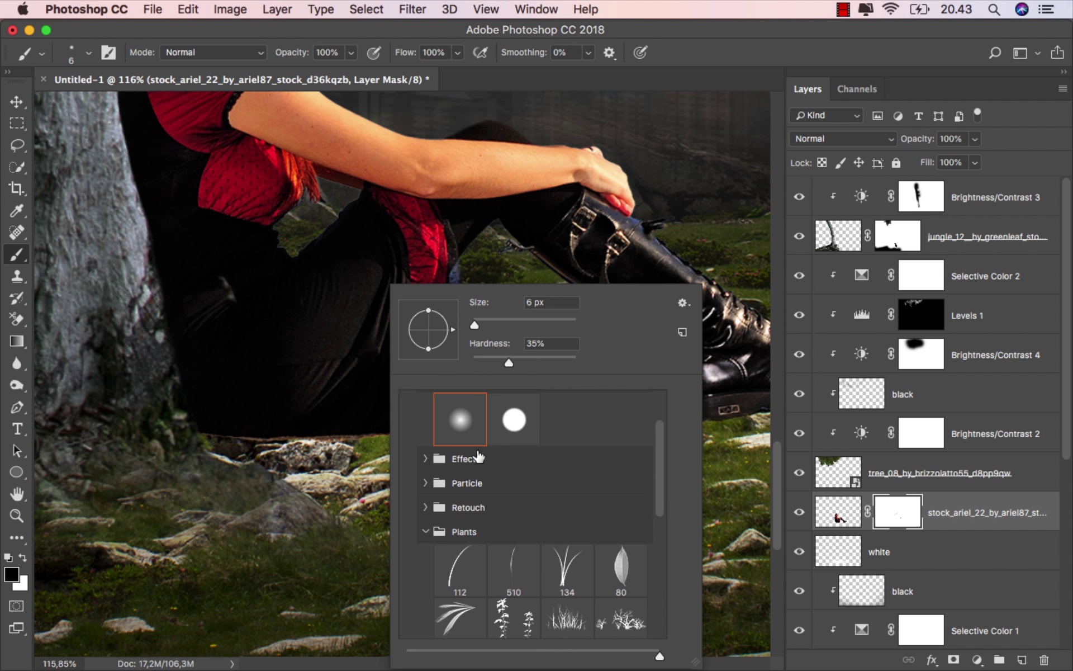
left_click(514, 559)
left_click(517, 321)
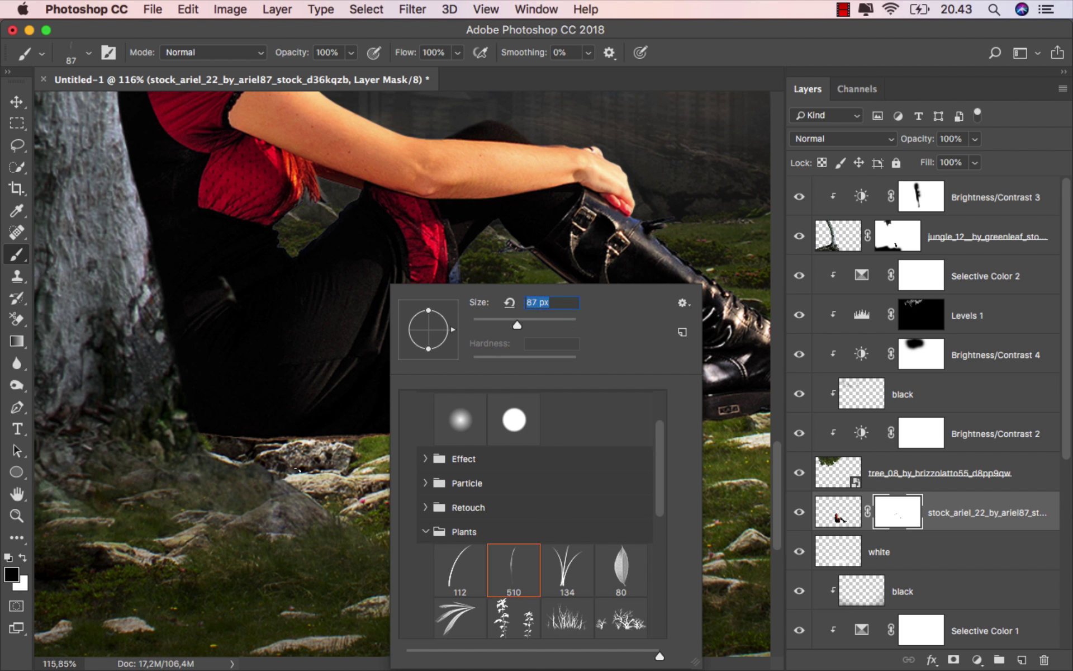
left_click(302, 458)
scroll(430, 423, "up", 4)
mouse_move(414, 454)
left_mouse_down()
mouse_move(396, 454)
mouse_move(454, 443)
mouse_move(436, 444)
left_mouse_up()
scroll(451, 435, "up", 1)
scroll(452, 435, "up", 4)
mouse_move(459, 436)
left_mouse_down()
mouse_move(397, 437)
mouse_move(522, 438)
mouse_move(172, 428)
left_mouse_up()
left_click_drag(284, 434, 423, 425)
- With the blade brush at 28 px, paint black on the mask along the boot's sole to blend it into the grass
left_click_drag(653, 445, 116, 453)
left_click_drag(527, 438, 436, 469)
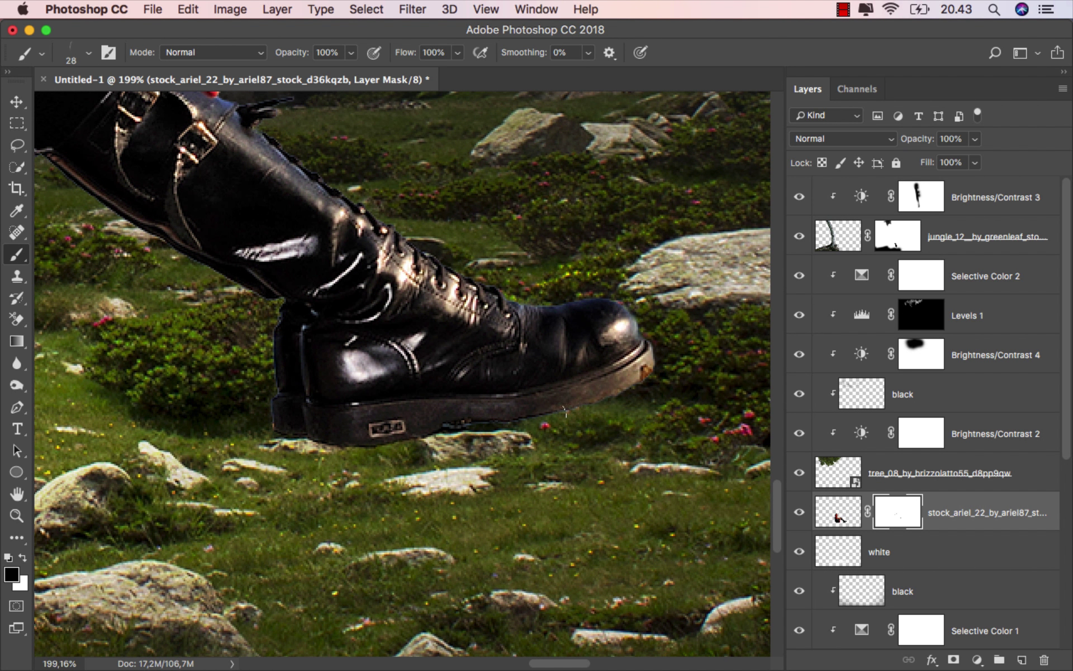
left_click_drag(356, 430, 321, 430)
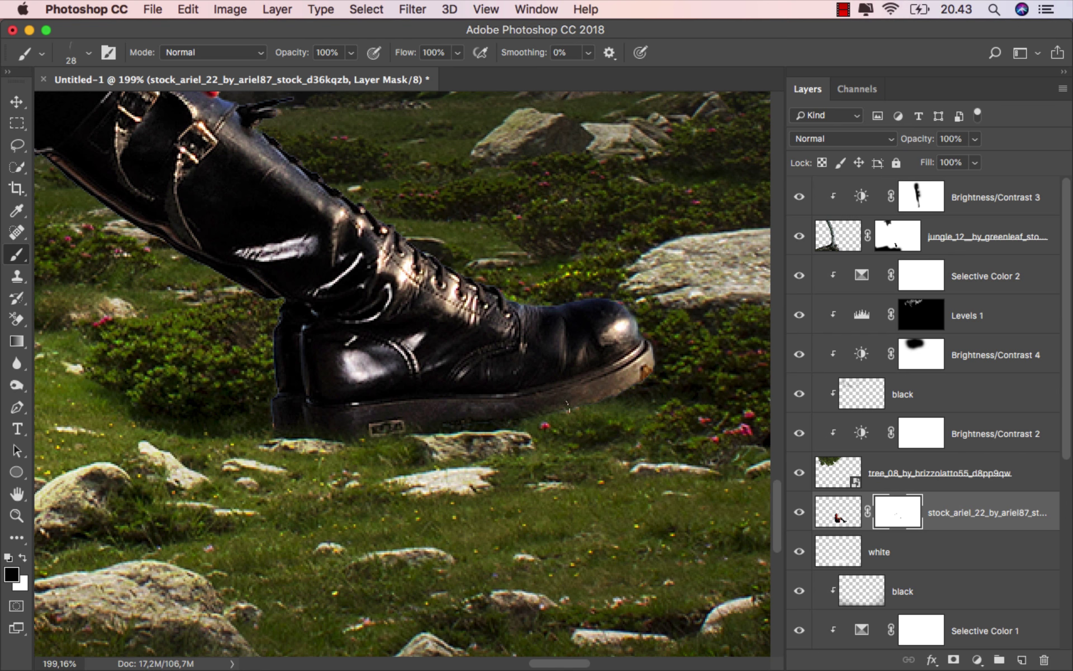
- Add a Hue/Saturation adjustment layer above the woman's layer and clip it to her
scroll(479, 440, "down", 8)
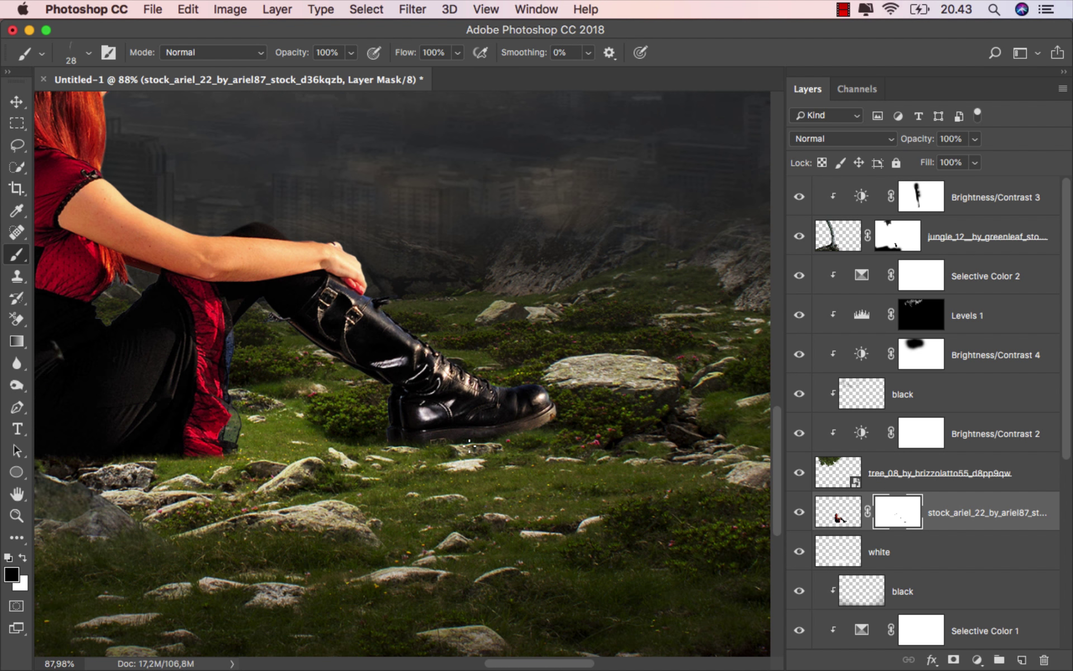
key("super+0")
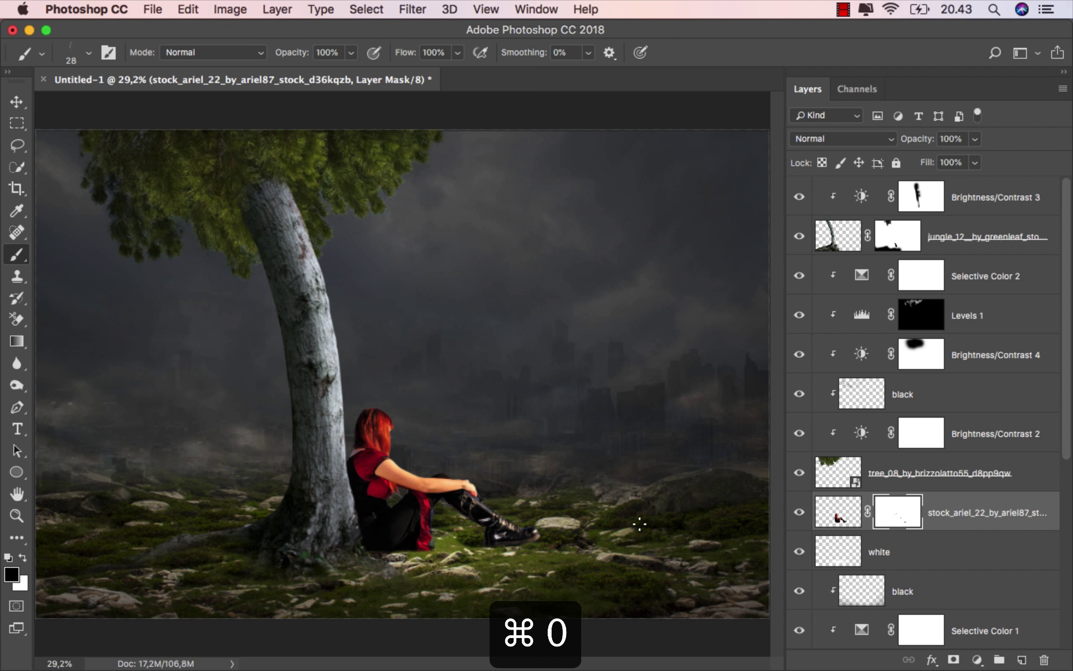
left_click(800, 512)
left_click(800, 512)
left_click(937, 515)
key("v")
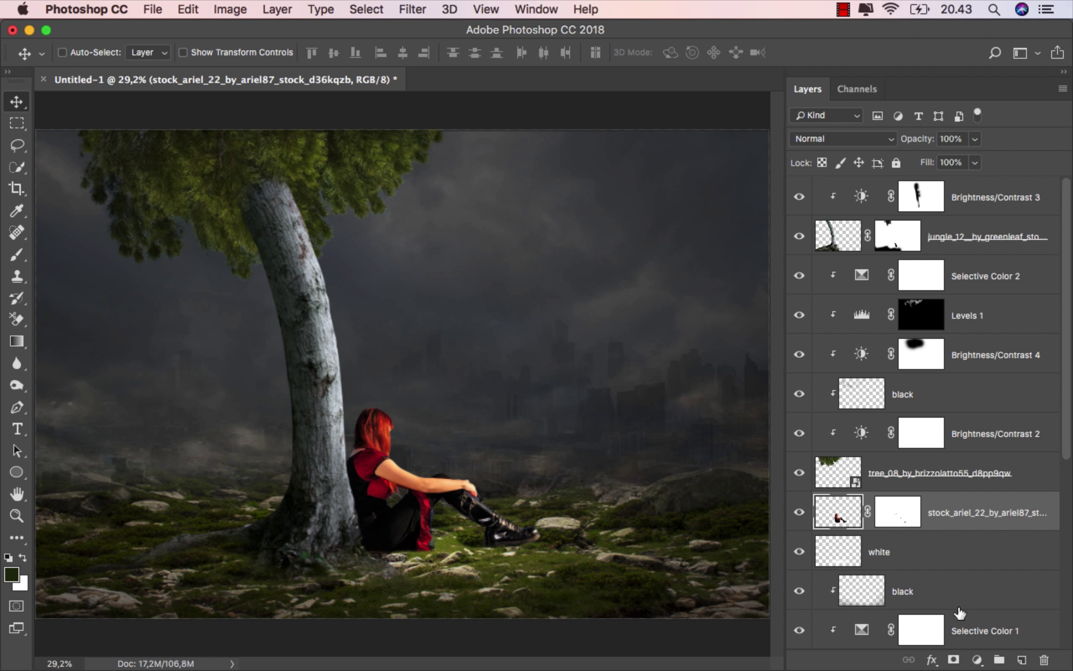
left_click(977, 659)
left_click(996, 478)
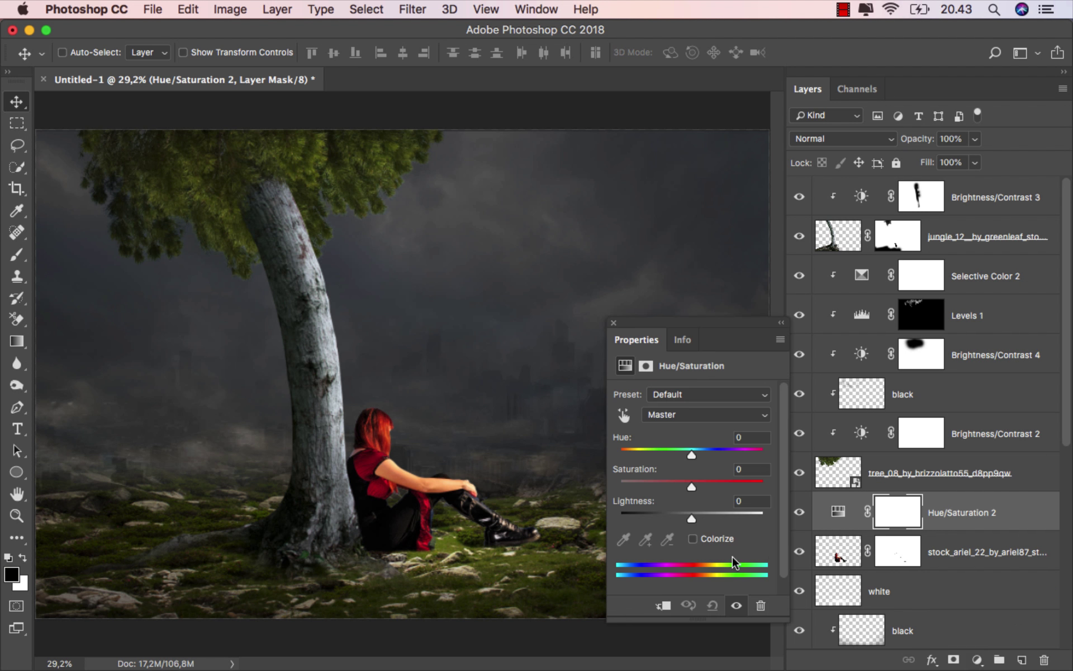
left_click(665, 606)
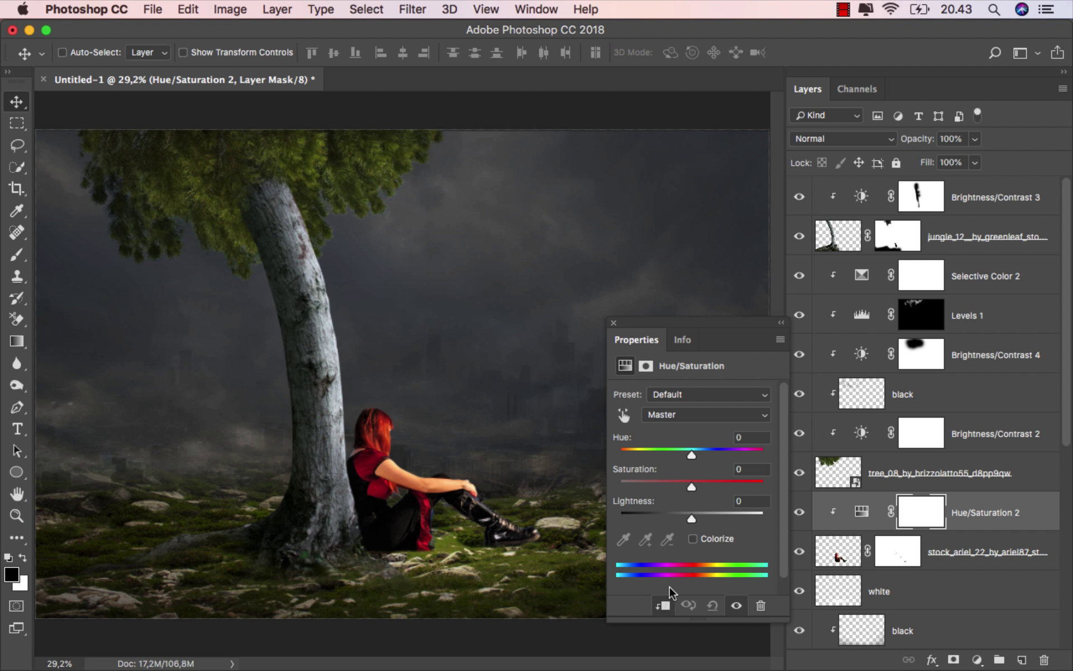
- Set the saturation of the woman's Hue/Saturation adjustment to -52 and compare the image with and without it
left_click_drag(692, 487, 652, 484)
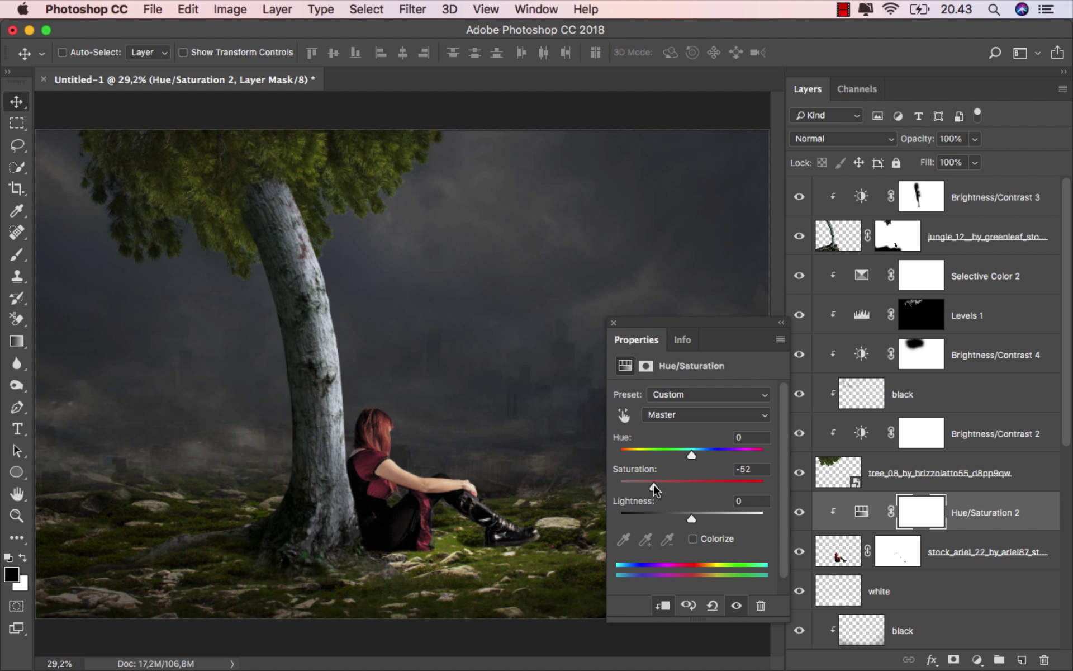
left_click(613, 322)
left_click(799, 512)
left_click(799, 512)
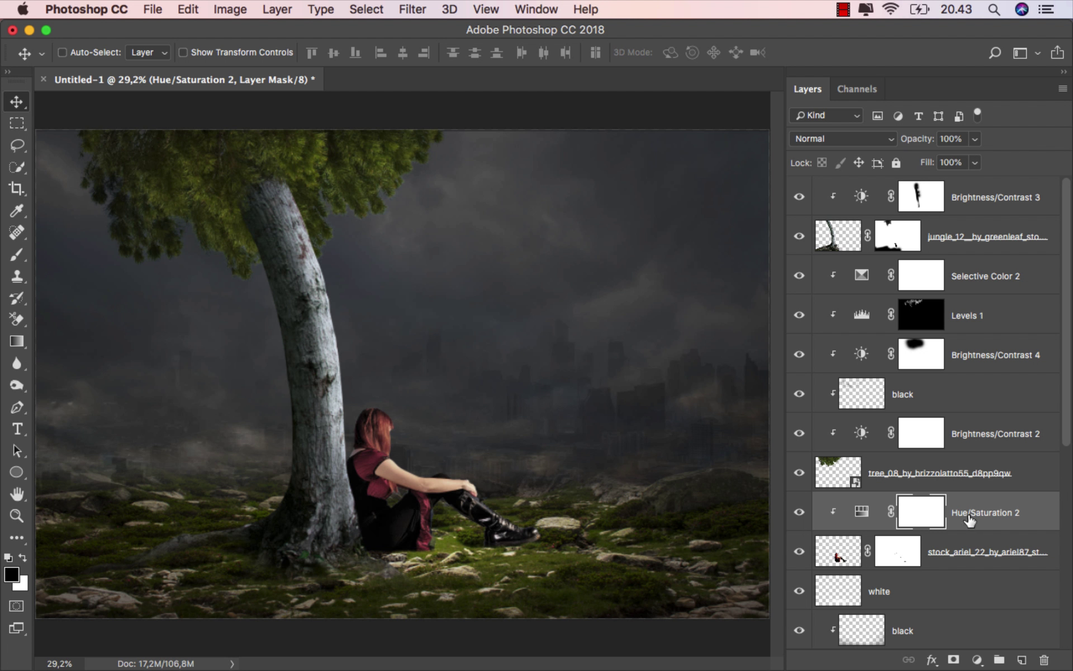
- Add a Levels adjustment clipped above the woman's Hue/Saturation layer and set its white output level to 123
left_click(971, 515)
left_click(977, 659)
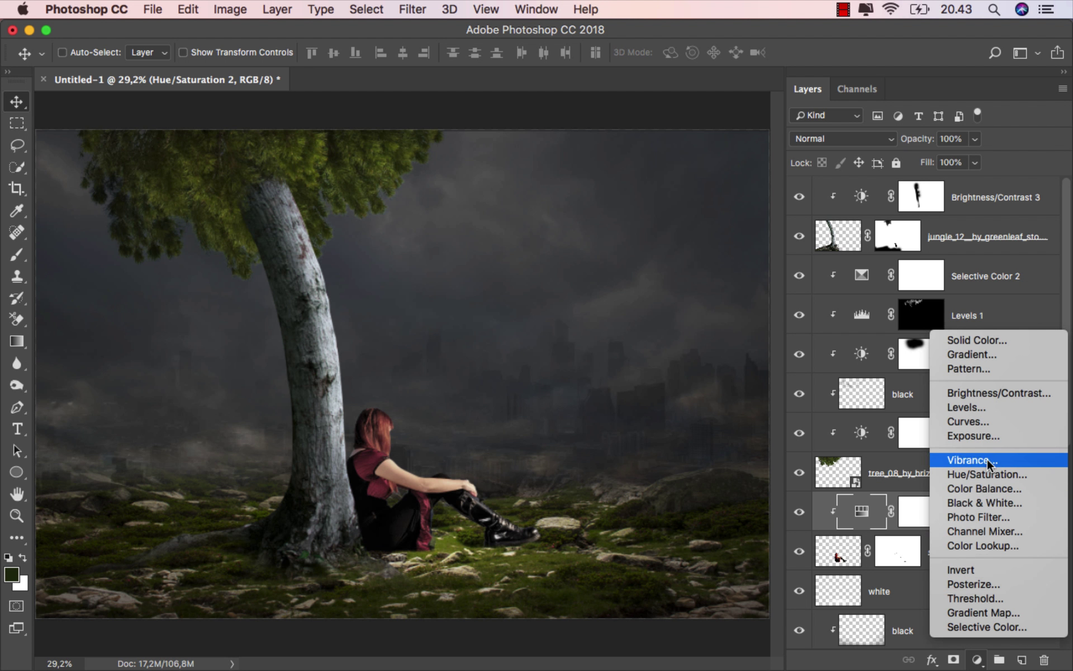
left_click(988, 404)
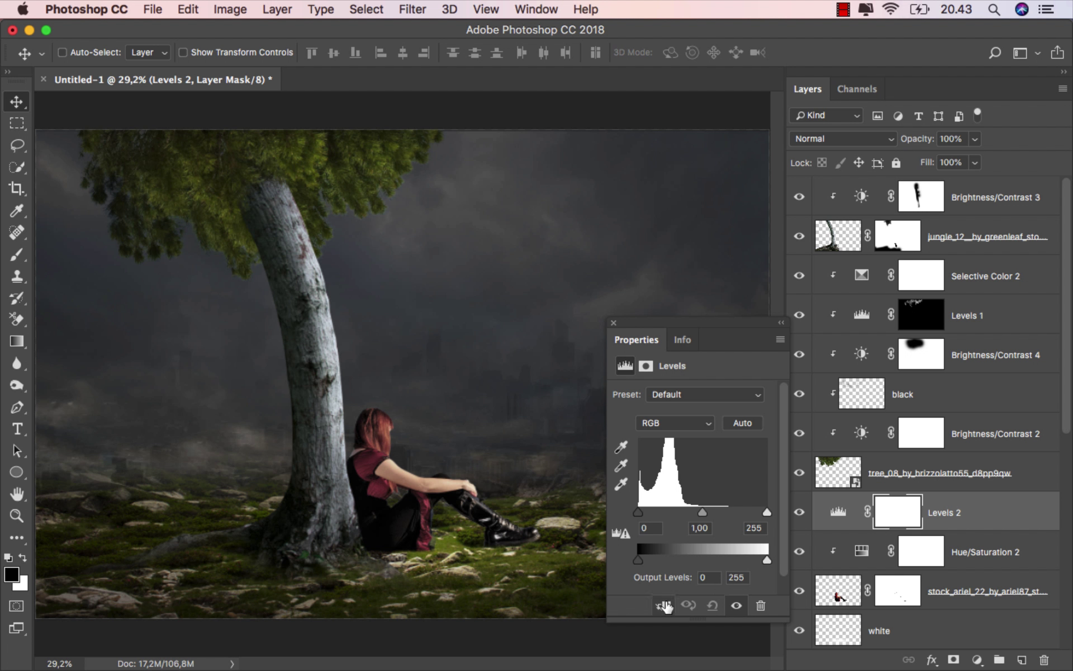
left_click(664, 605)
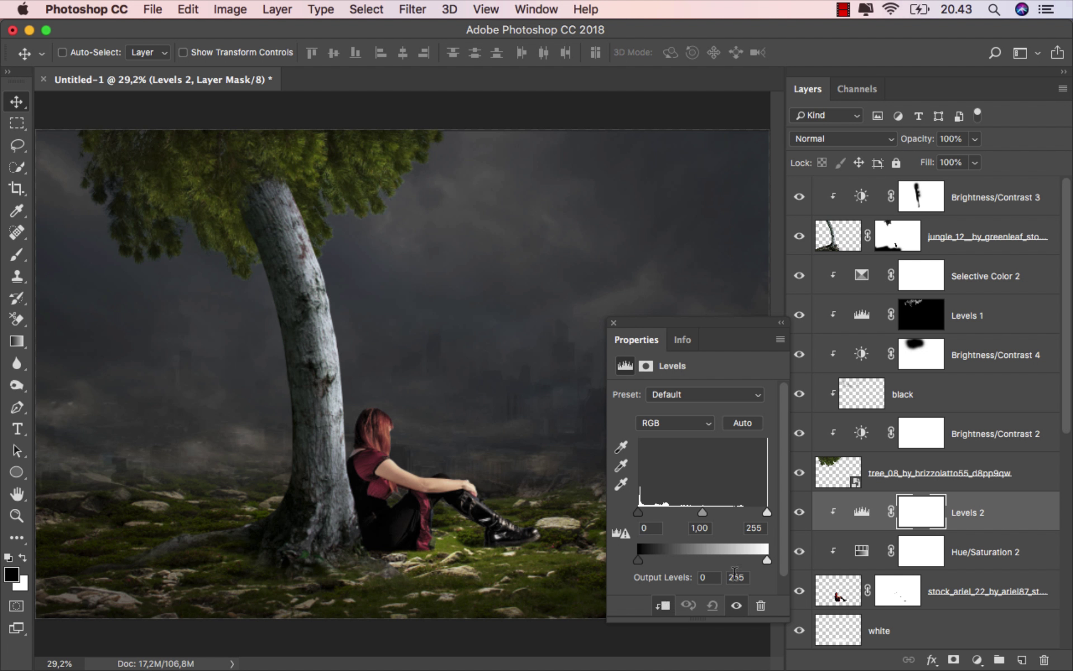
left_click_drag(767, 559, 702, 562)
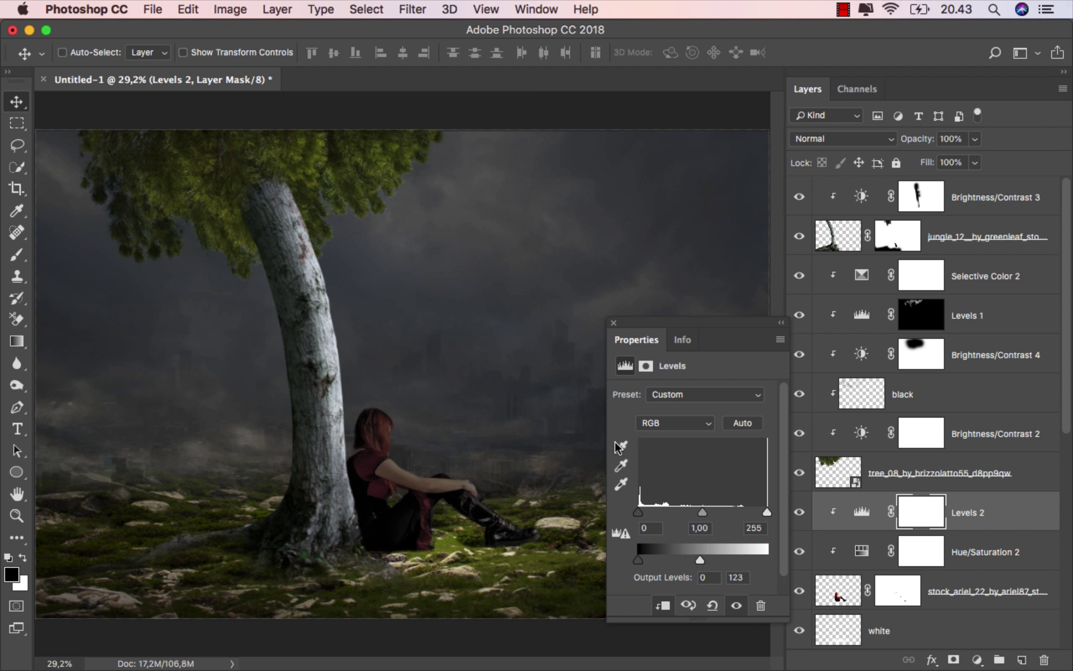
left_click(613, 322)
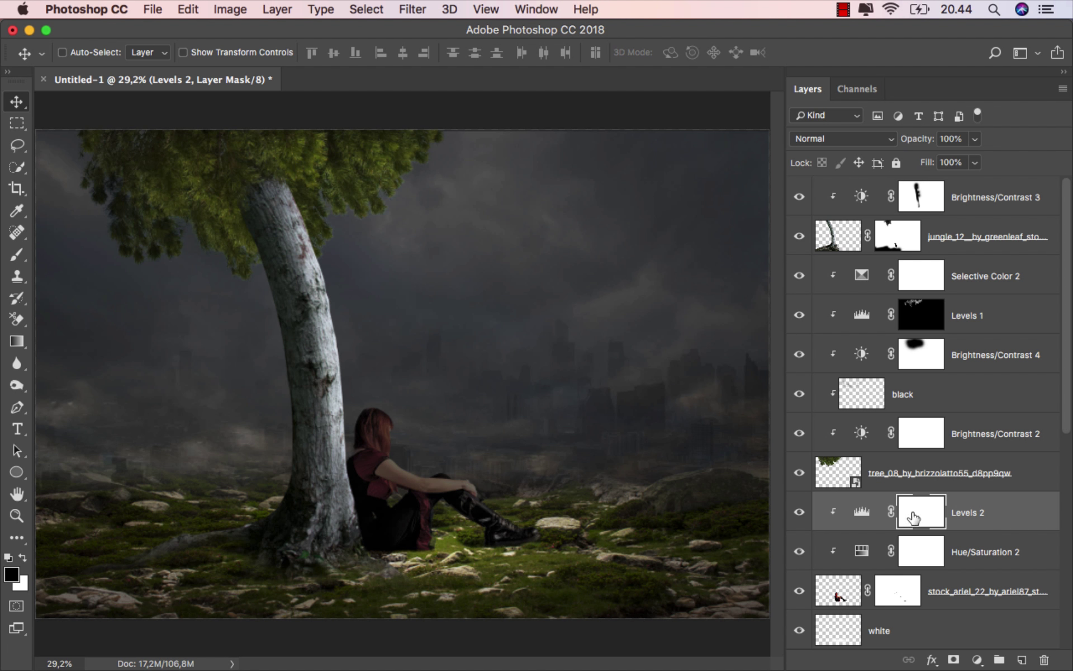
- Set up the soft round brush from the Basic group at 69 px with 0% hardness for the woman's Levels mask
left_click(17, 254)
left_click(57, 255)
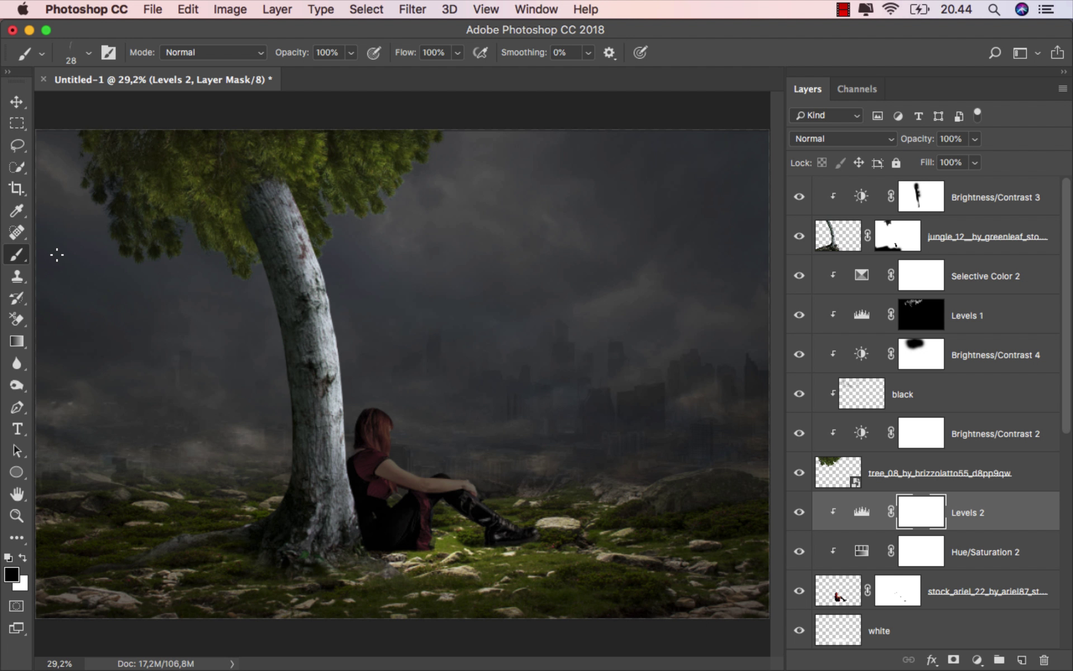
right_click(263, 313)
left_click(339, 422)
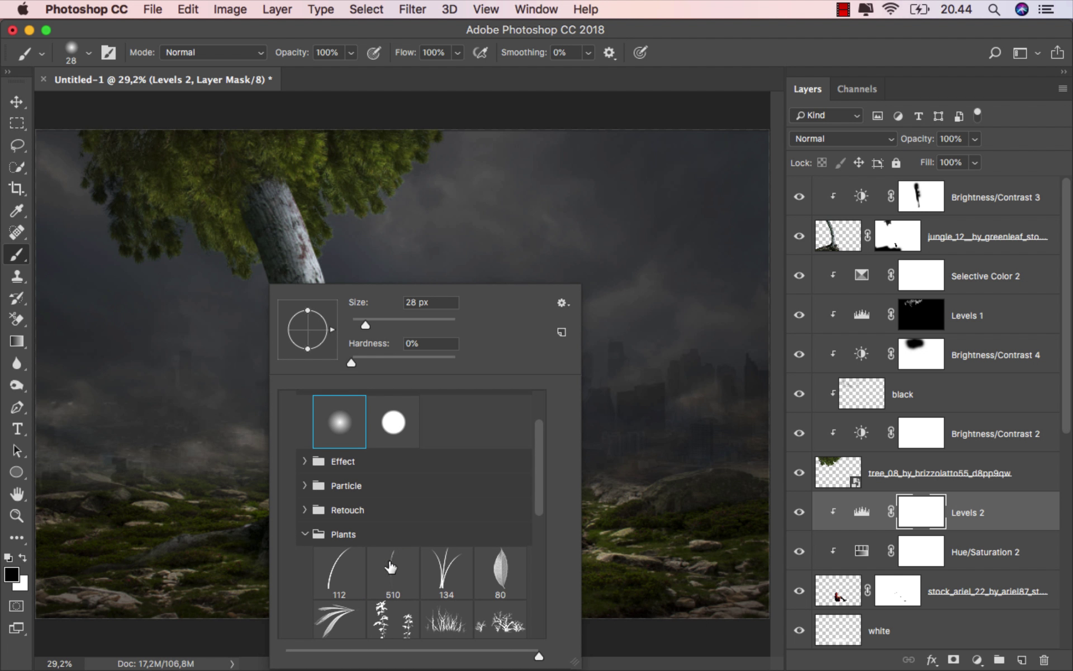
scroll(394, 523, "up", 1)
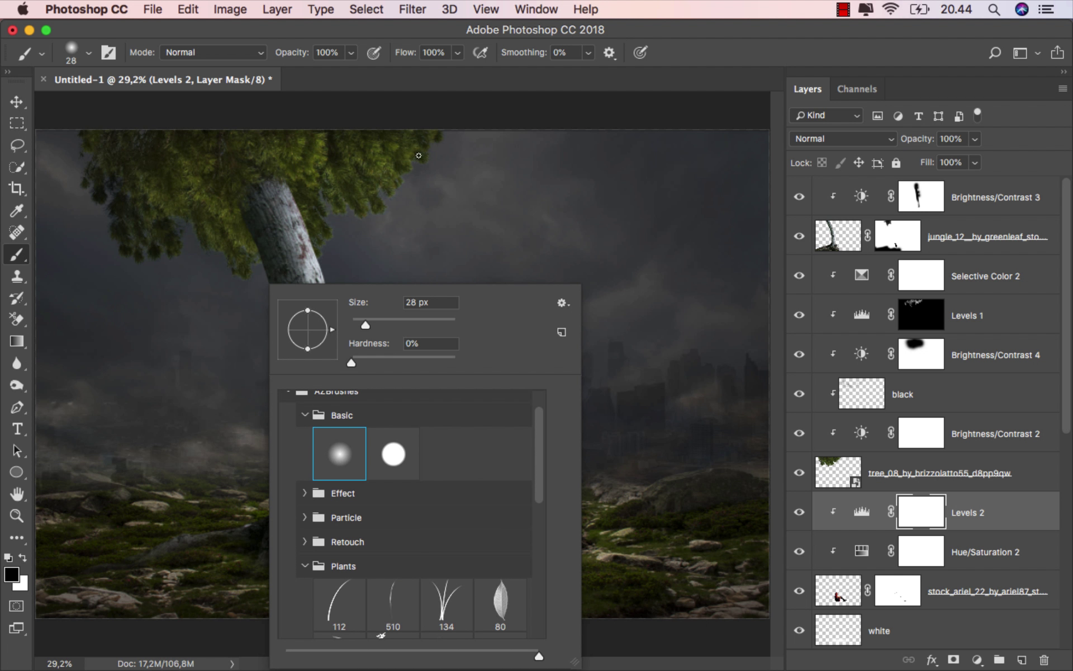
left_click(393, 42)
scroll(431, 391, "up", 5)
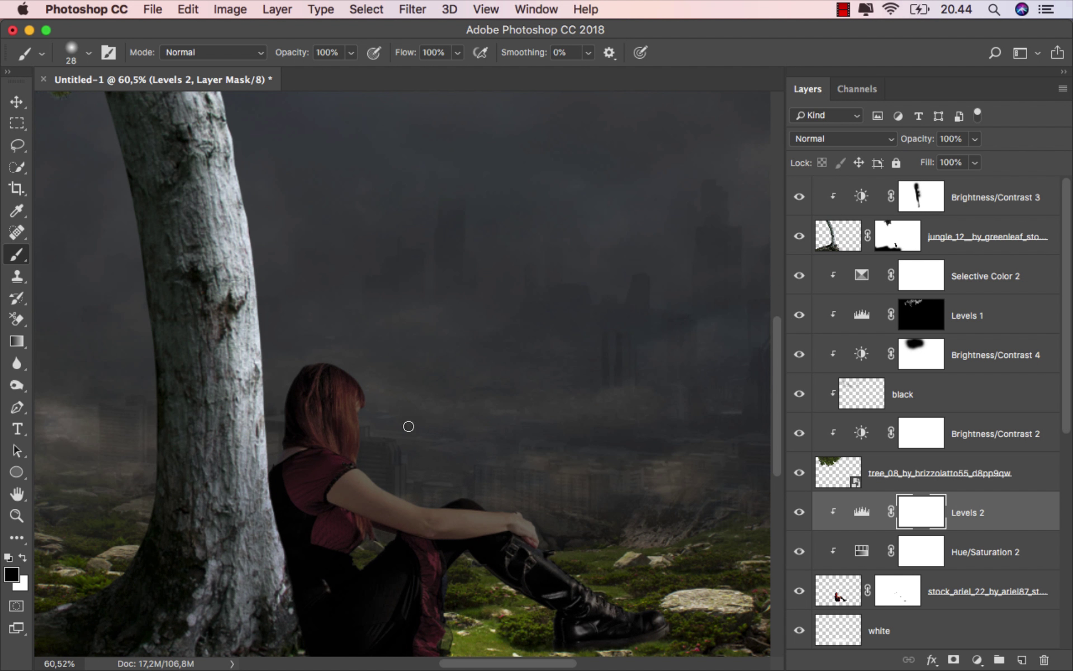
left_click_drag(394, 406, 409, 407)
scroll(412, 417, "down", 3)
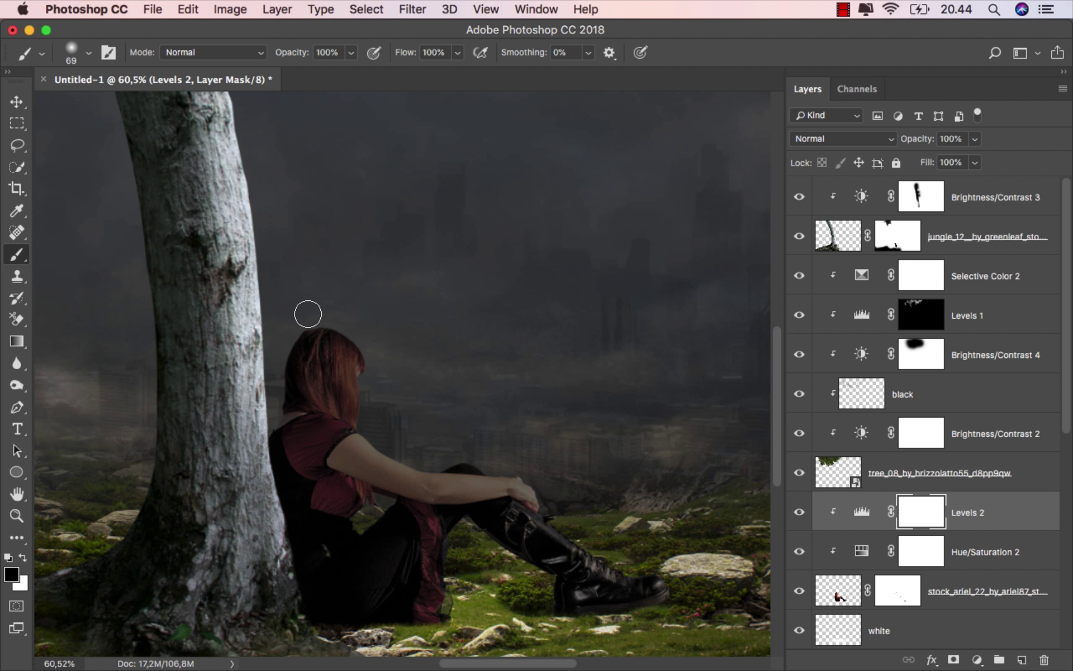
- Paint black on the Levels mask over the woman's hair, face, arm and boot at varying brush sizes to restore highlights, and compare the effect
mouse_move(321, 321)
left_mouse_down()
mouse_move(359, 336)
mouse_move(371, 359)
mouse_move(371, 438)
mouse_move(517, 475)
left_mouse_up()
left_click_drag(475, 430, 466, 430)
mouse_move(356, 432)
left_mouse_down()
mouse_move(330, 422)
mouse_move(365, 424)
left_mouse_up()
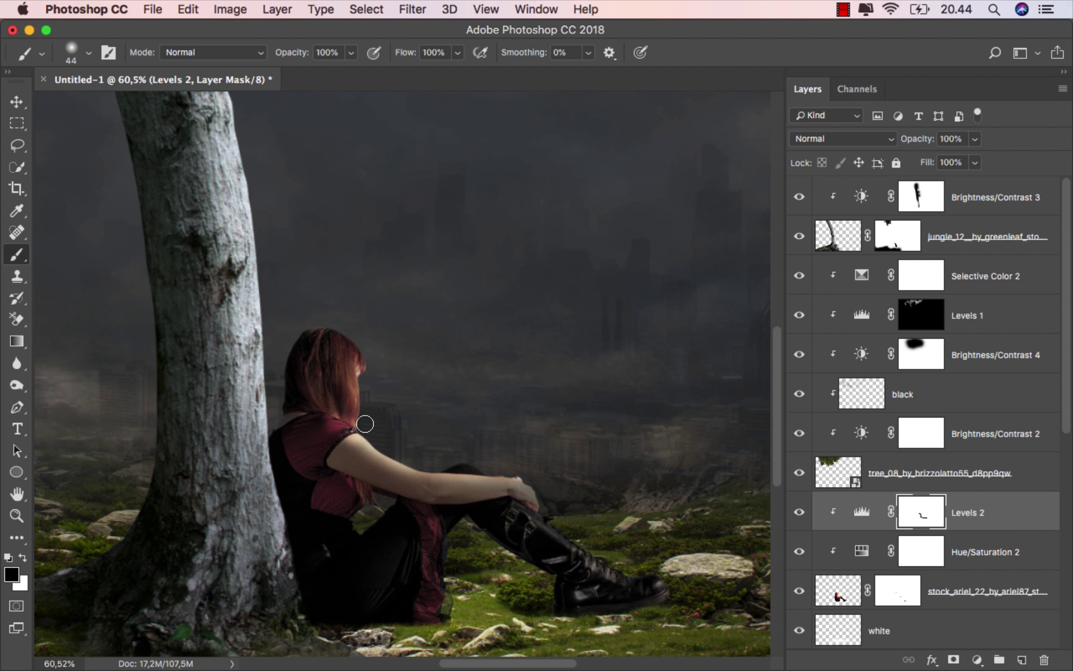
left_click_drag(362, 334, 379, 333)
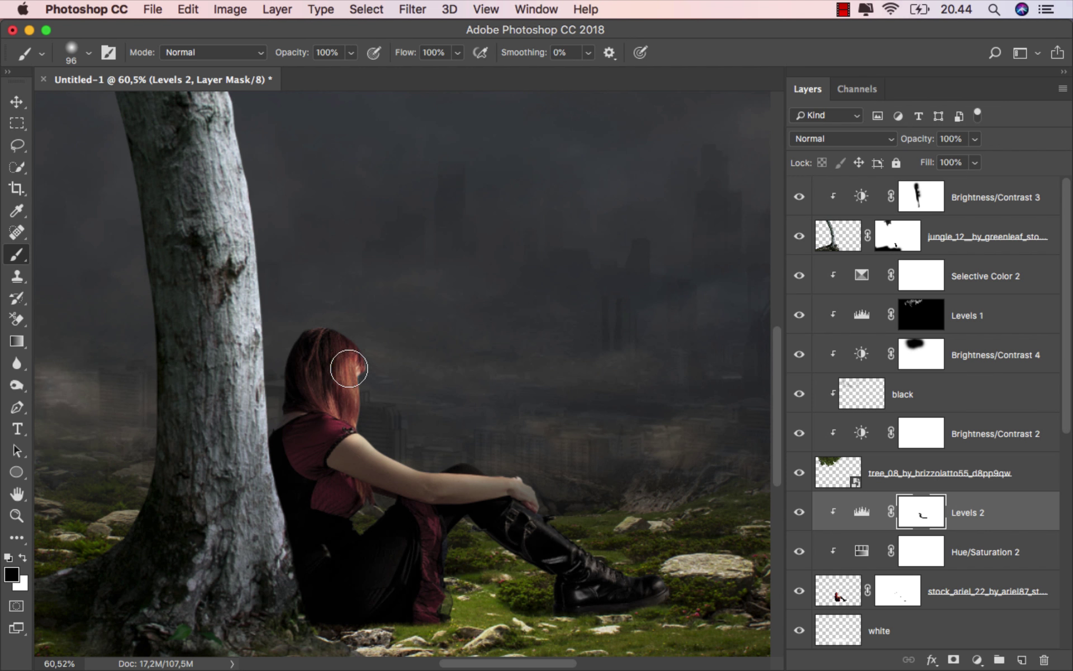
mouse_move(370, 434)
left_mouse_down()
mouse_move(389, 453)
mouse_move(442, 467)
mouse_move(537, 469)
mouse_move(510, 404)
mouse_move(482, 388)
left_mouse_up()
mouse_move(395, 400)
left_mouse_down()
mouse_move(385, 400)
mouse_move(493, 491)
mouse_move(544, 518)
mouse_move(606, 524)
mouse_move(510, 509)
left_mouse_up()
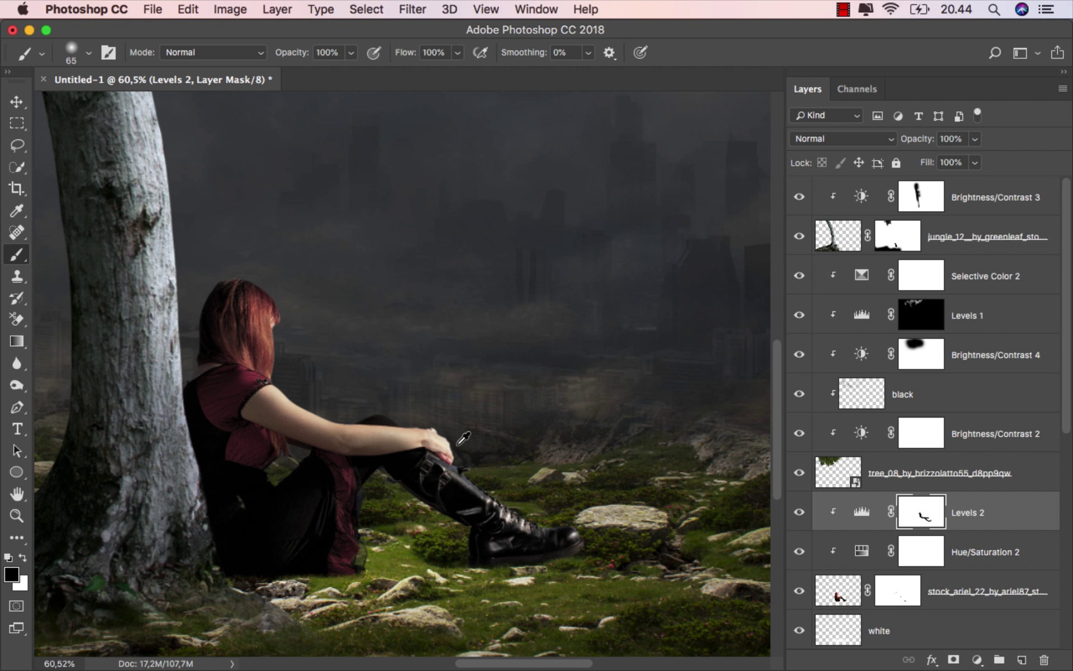
scroll(462, 439, "down", 3)
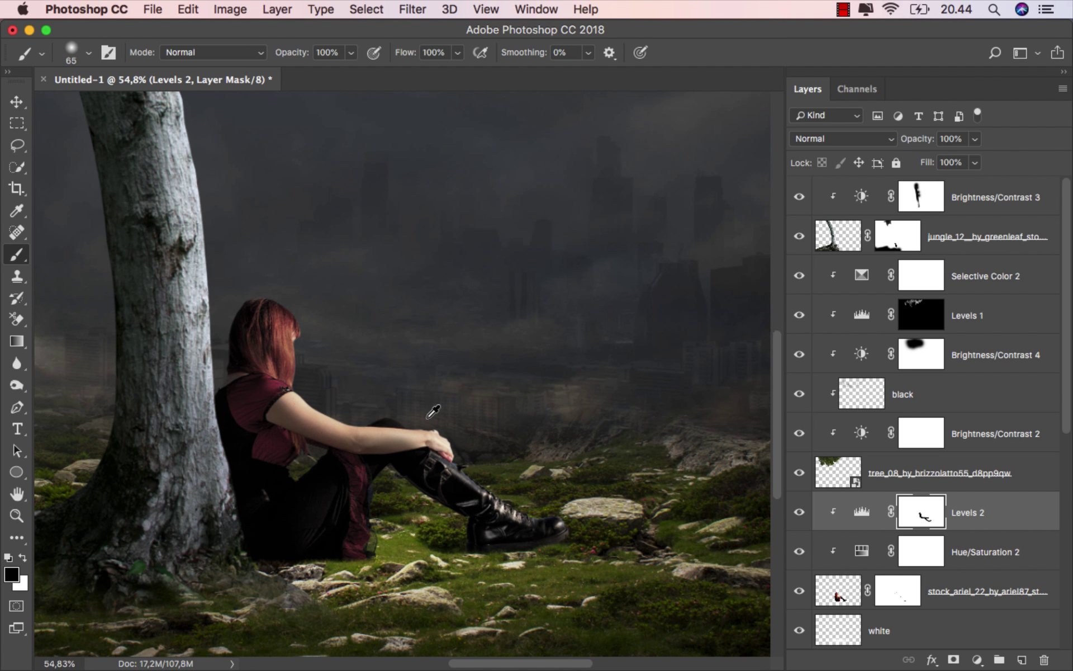
key("super+0")
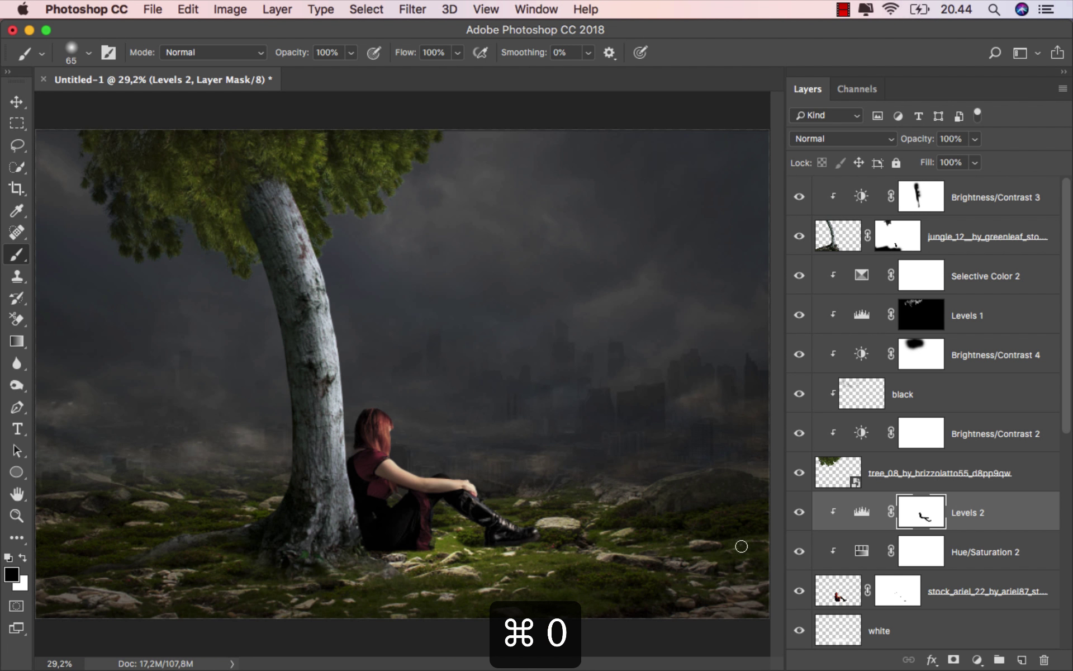
left_click(798, 514)
left_click(799, 514)
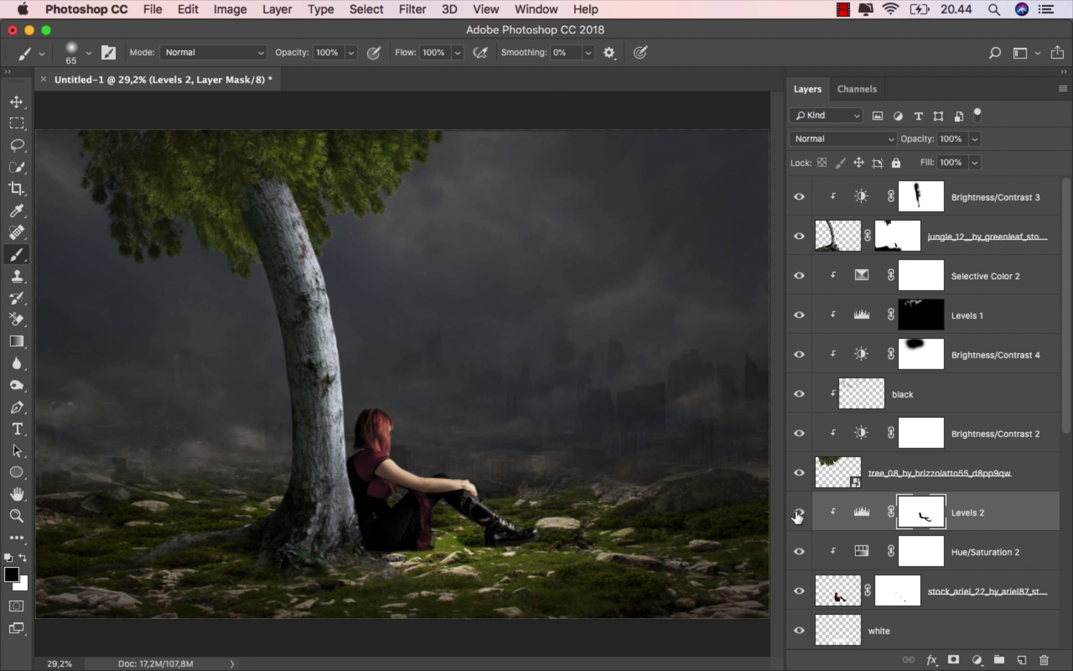
- Place the giddylizer PNG notification icon above the topmost Brightness/Contrast layer and scale it down
key("v")
left_click(986, 518)
left_click(978, 205)
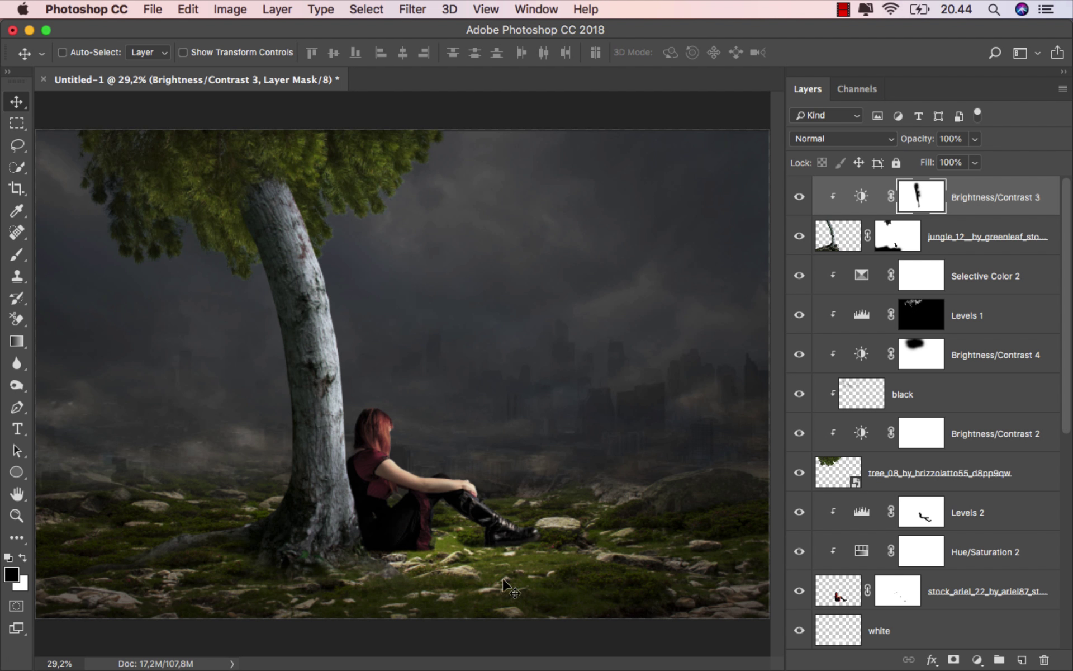
left_click(412, 643)
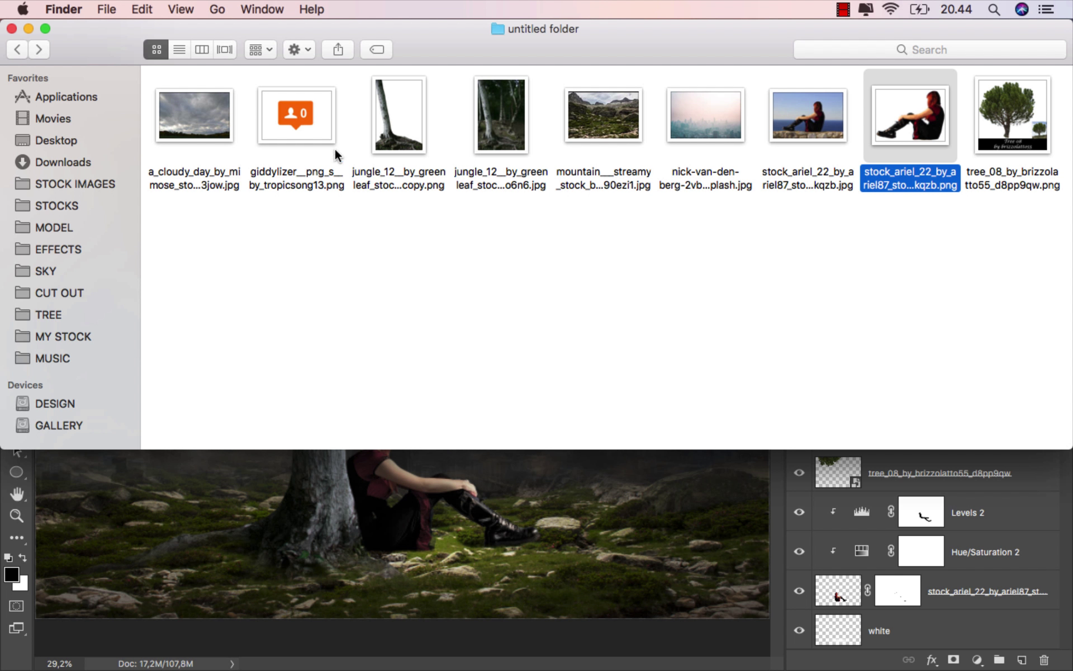
left_click_drag(330, 140, 385, 358)
left_click_drag(748, 130, 468, 407)
left_click(612, 52)
- Move the notification icon to just above the woman's head
scroll(407, 378, "up", 4)
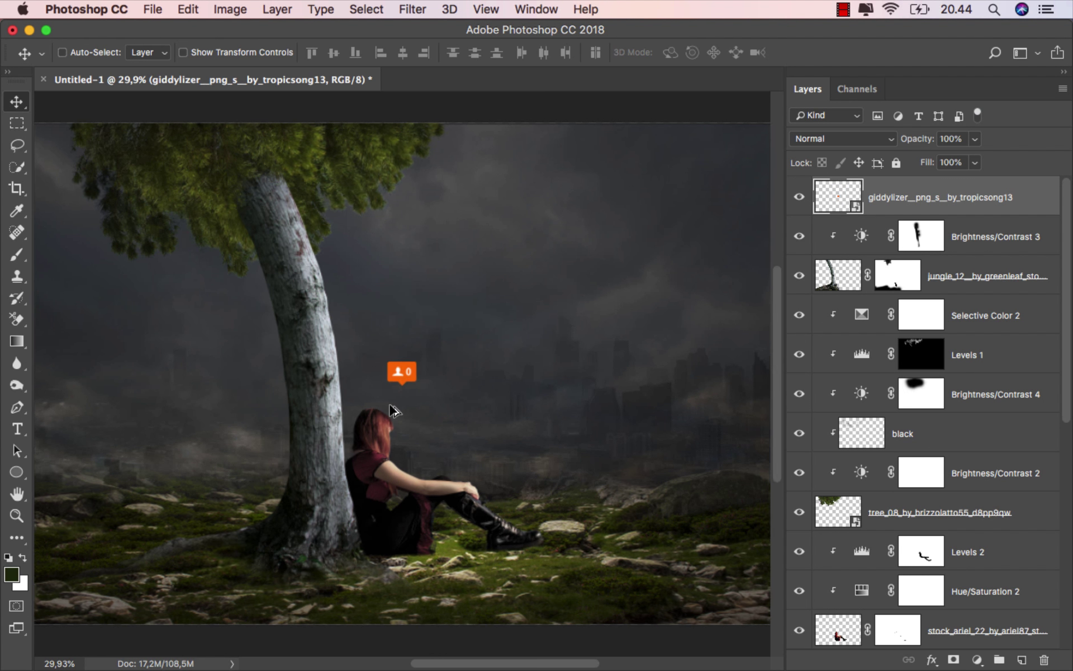
left_click_drag(406, 370, 368, 385)
scroll(408, 361, "right", 3)
scroll(408, 361, "down", 2)
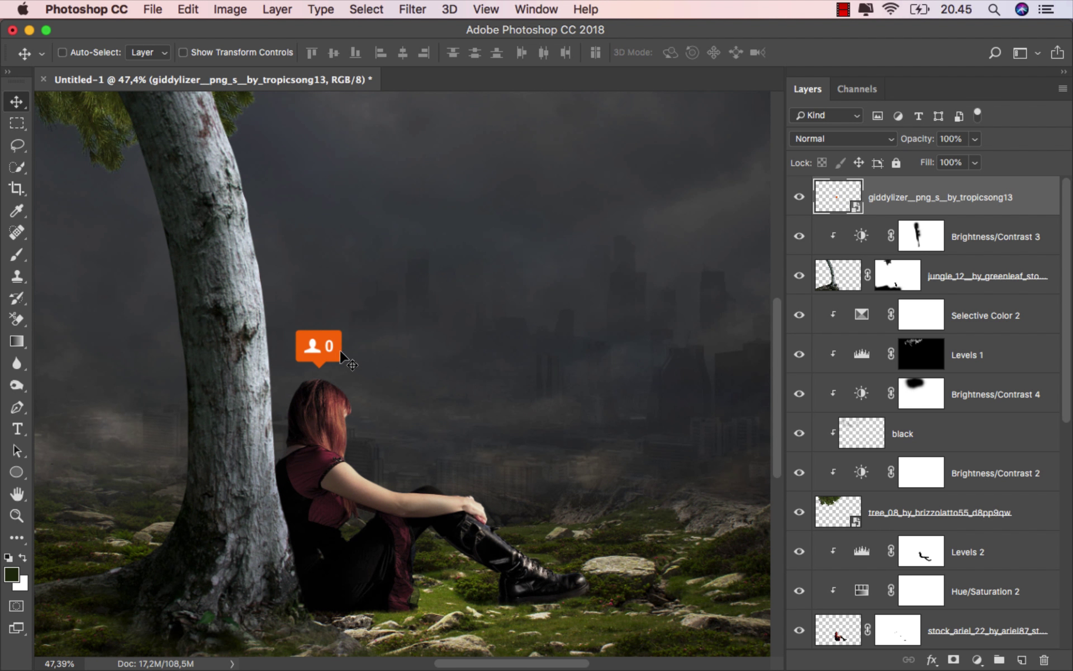
- Apply Hue/Saturation to the notification icon with hue -25 and saturation -35, and compare the image with and without the filter
key("super+u")
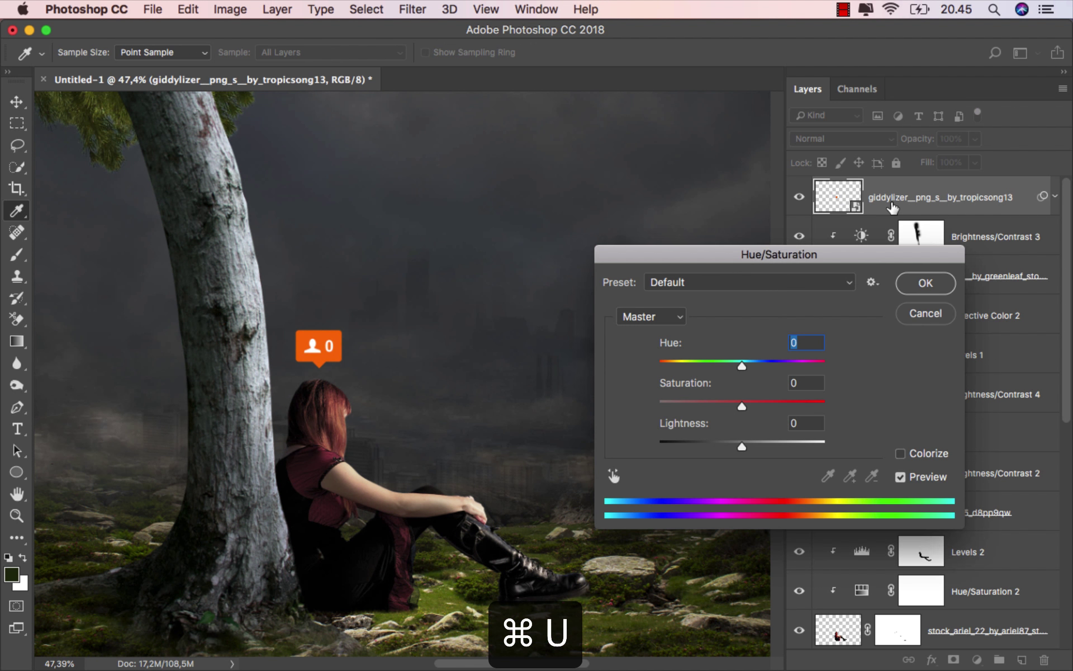
left_click(719, 361)
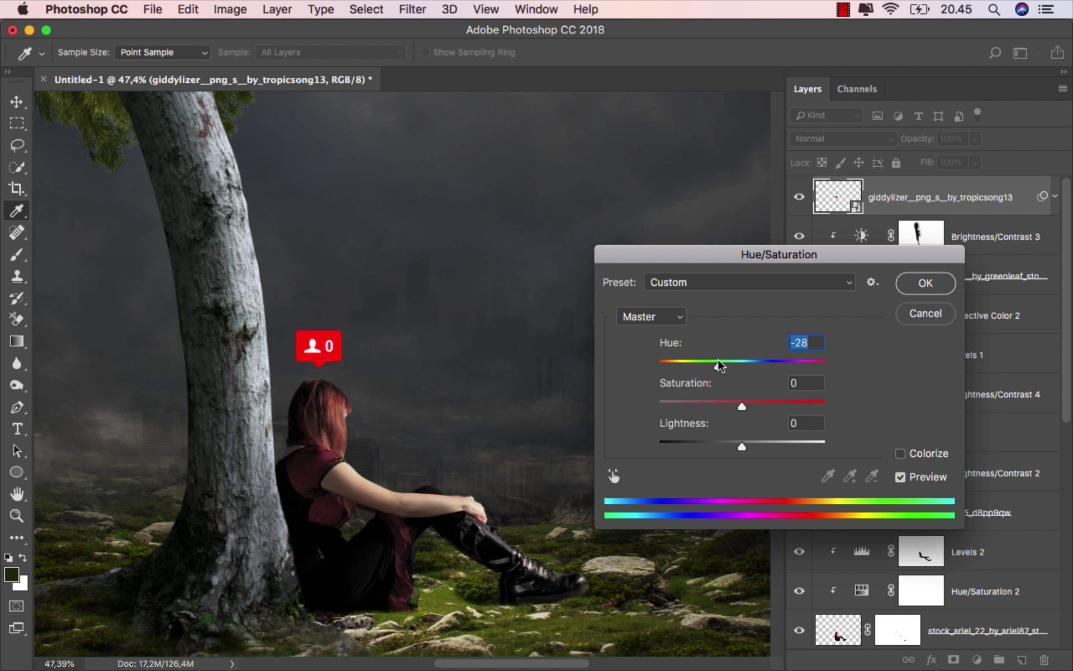
left_click_drag(719, 361, 721, 363)
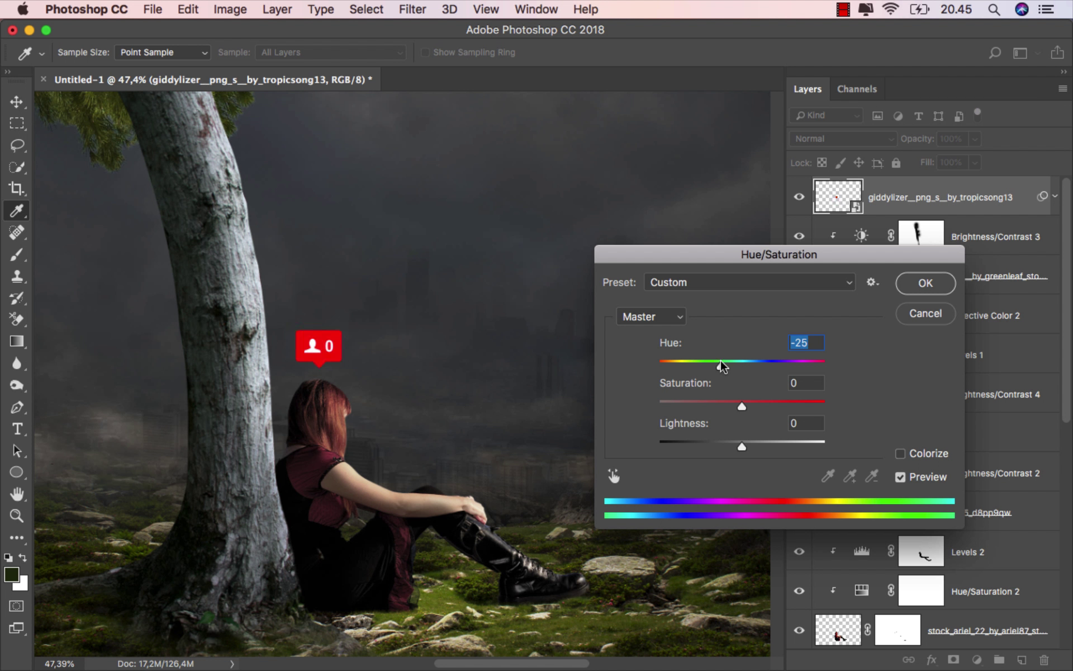
left_click(716, 401)
left_click_drag(715, 401, 711, 400)
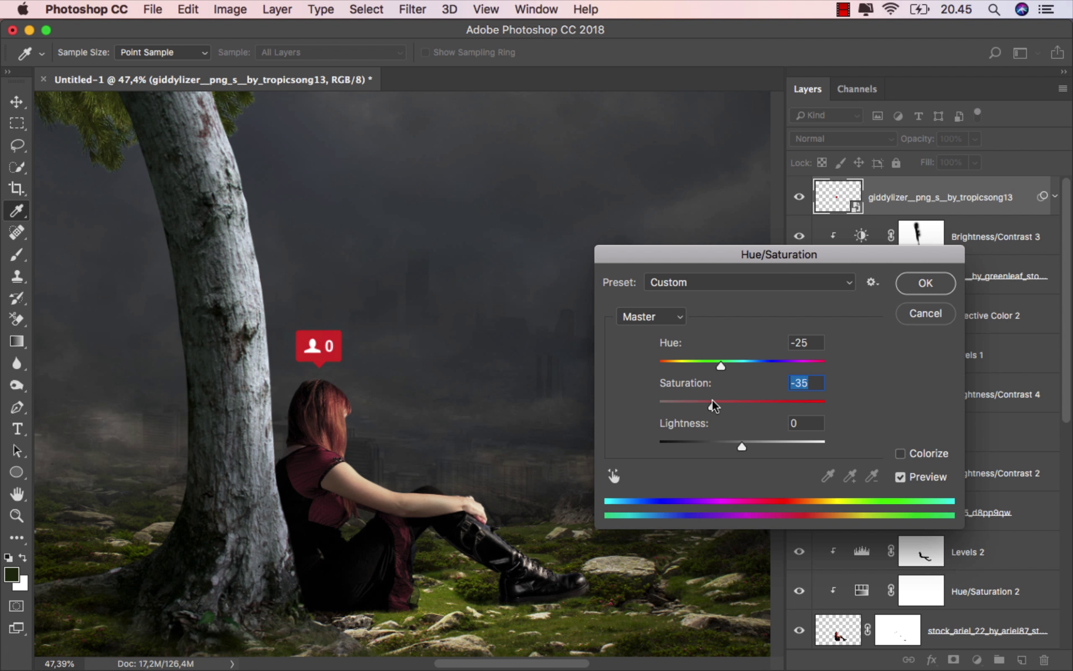
left_click(932, 283)
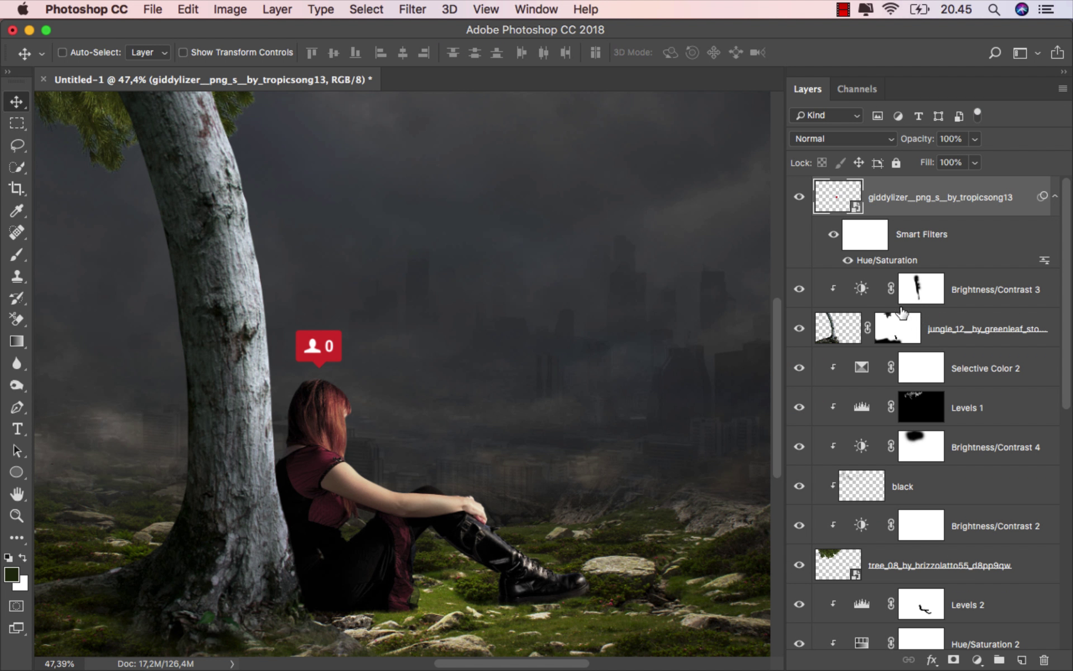
left_click(833, 235)
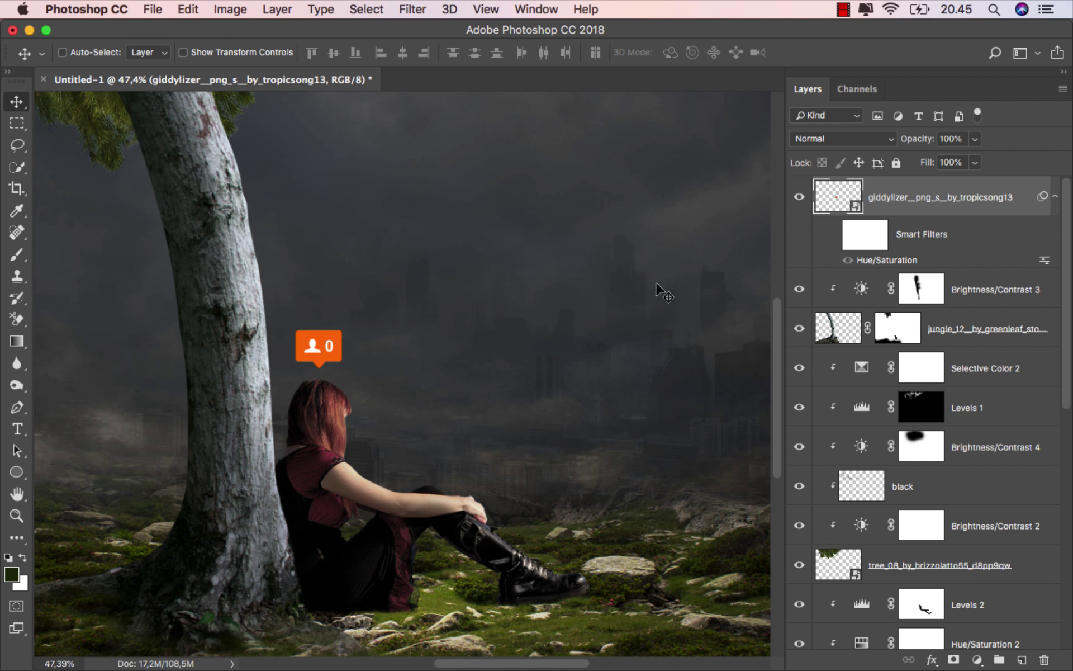
left_click(833, 234)
key("super+0")
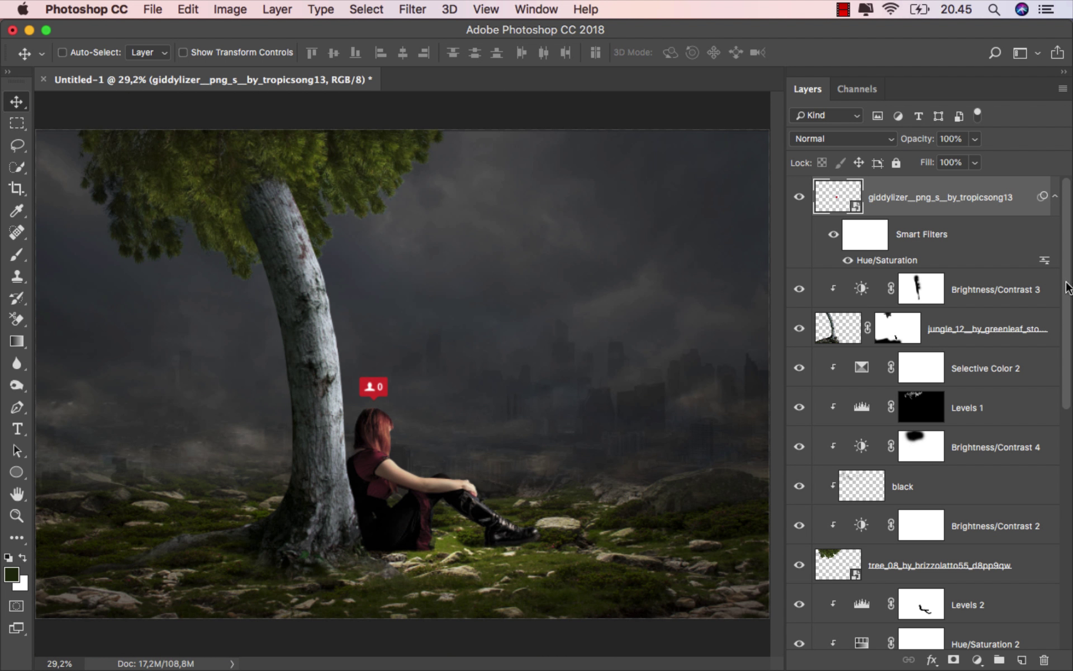
scroll(1049, 427, "down", 15)
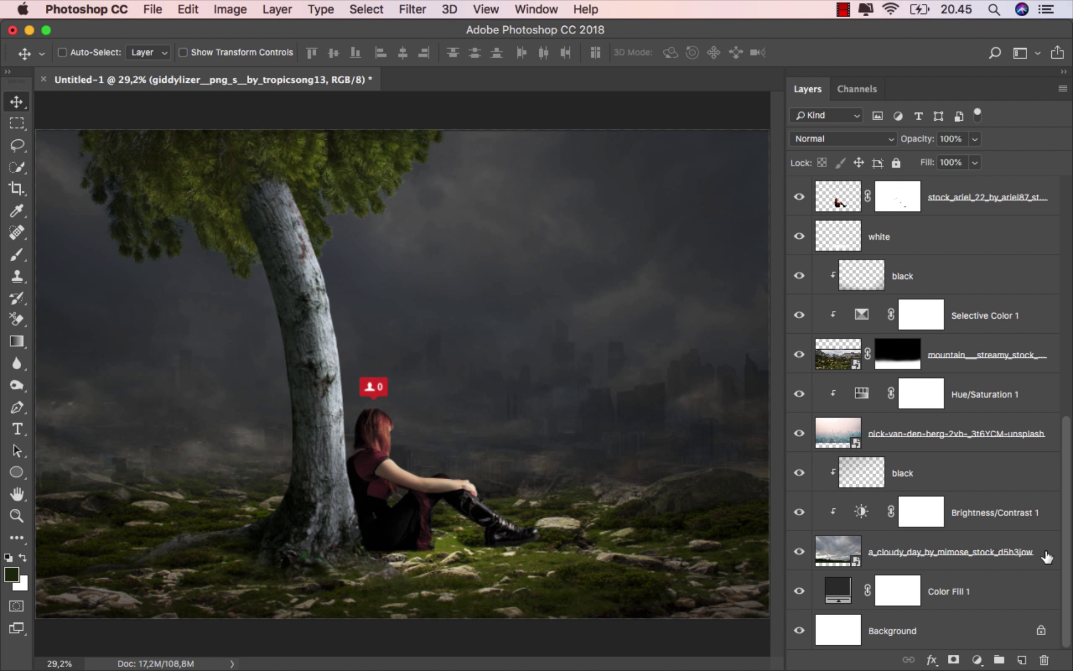
- Stretch the a_cloudy_day sky layer downward to a height of 93.20% so it reaches the bottom edge of the image
left_click(865, 553)
left_click(798, 550)
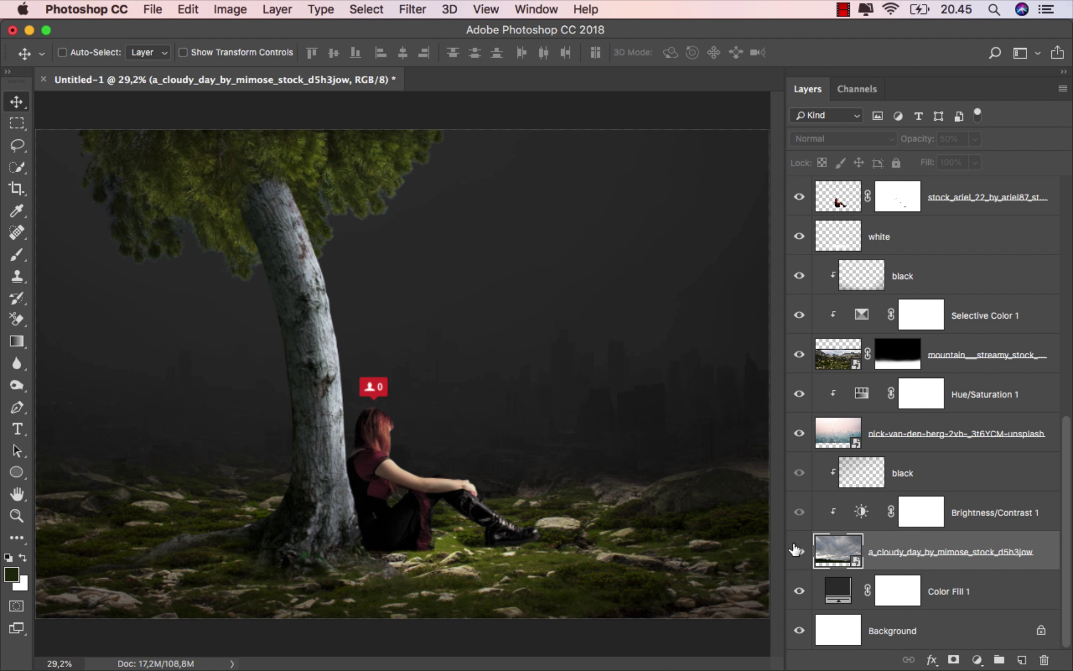
left_click(798, 551)
key("super+t")
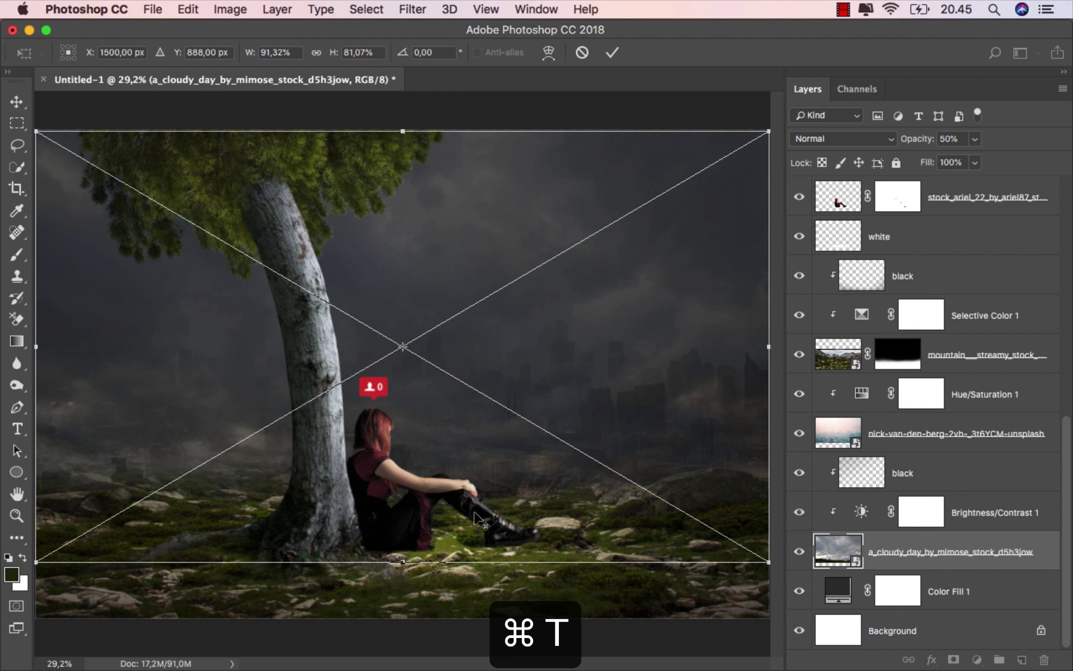
left_click_drag(400, 550, 398, 612)
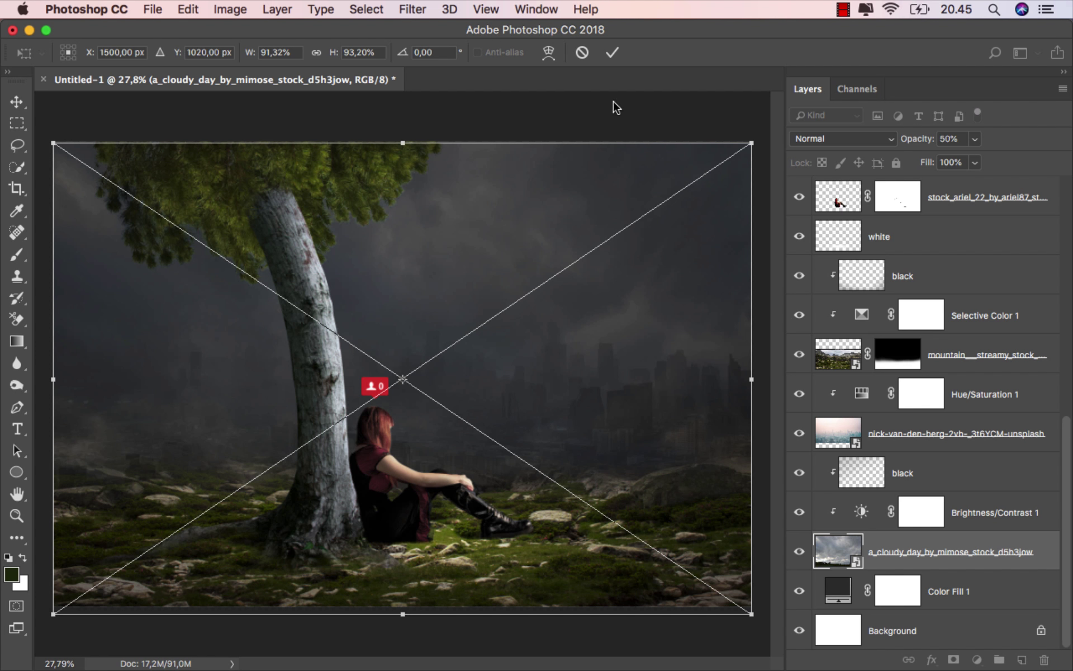
left_click(612, 52)
scroll(457, 395, "up", 1)
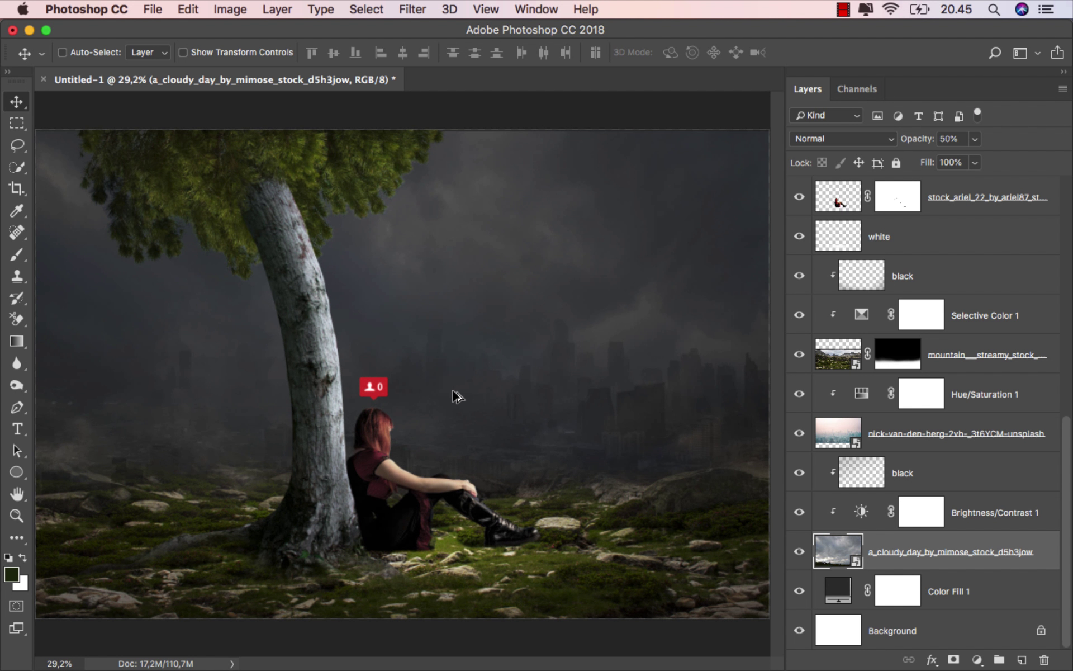
scroll(456, 395, "down", 1)
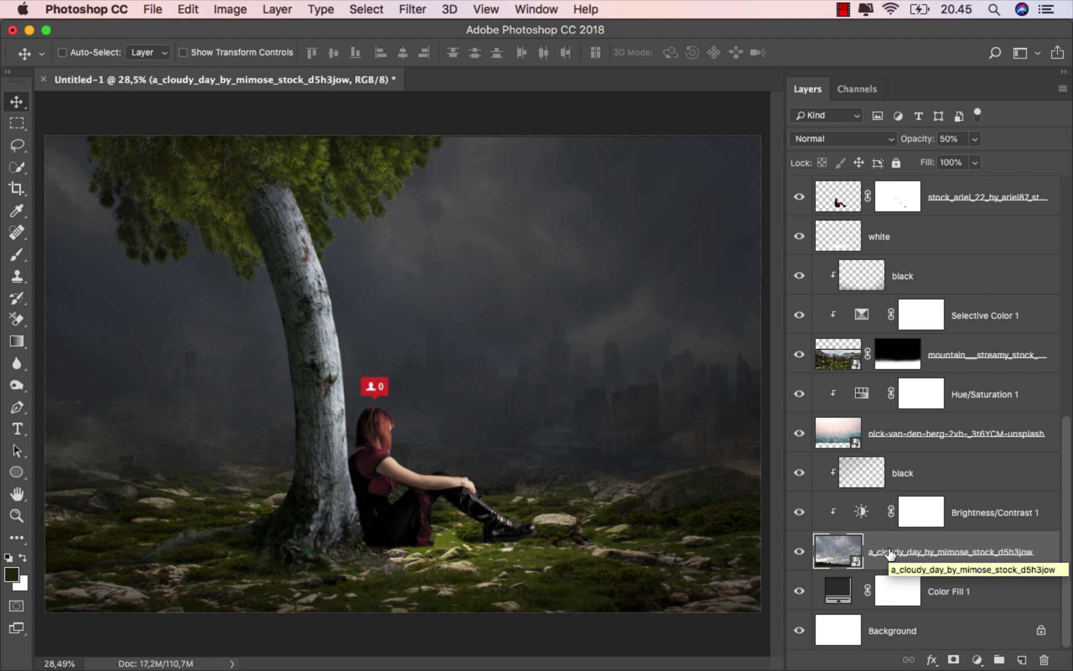
- Add a new layer named "color" directly above the Color Fill 1 layer
left_click(978, 591)
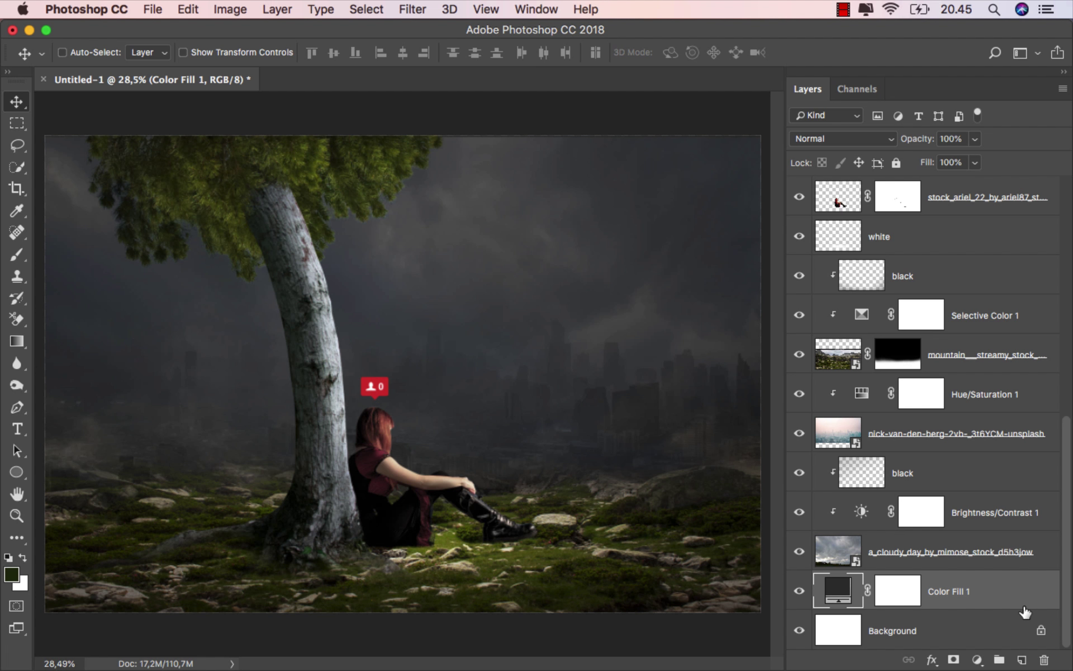
left_click(1022, 660)
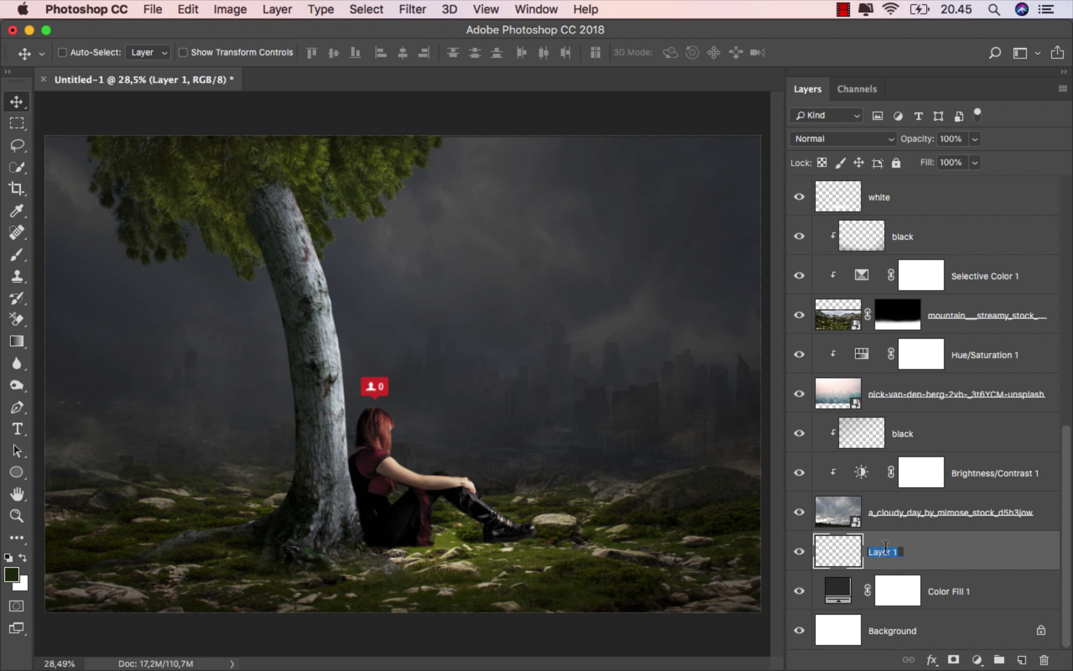
type("color")
key("Return")
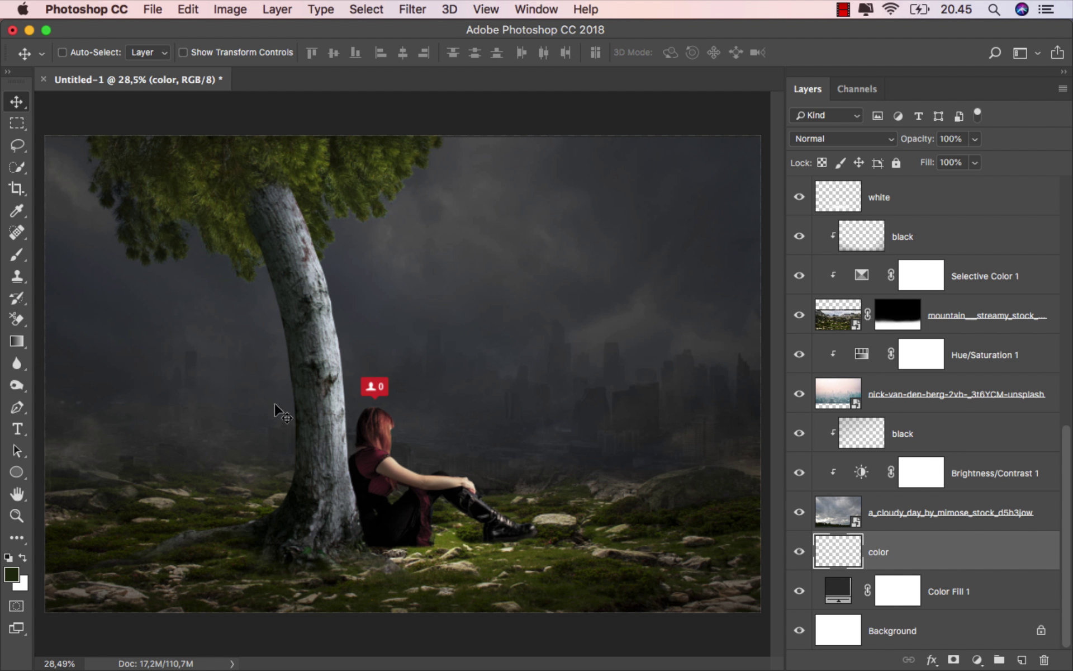
- Sample olive green #4e510f from the grass and draw three 53% opacity gradients from the lower right up across the sky on the color layer
left_click(17, 341)
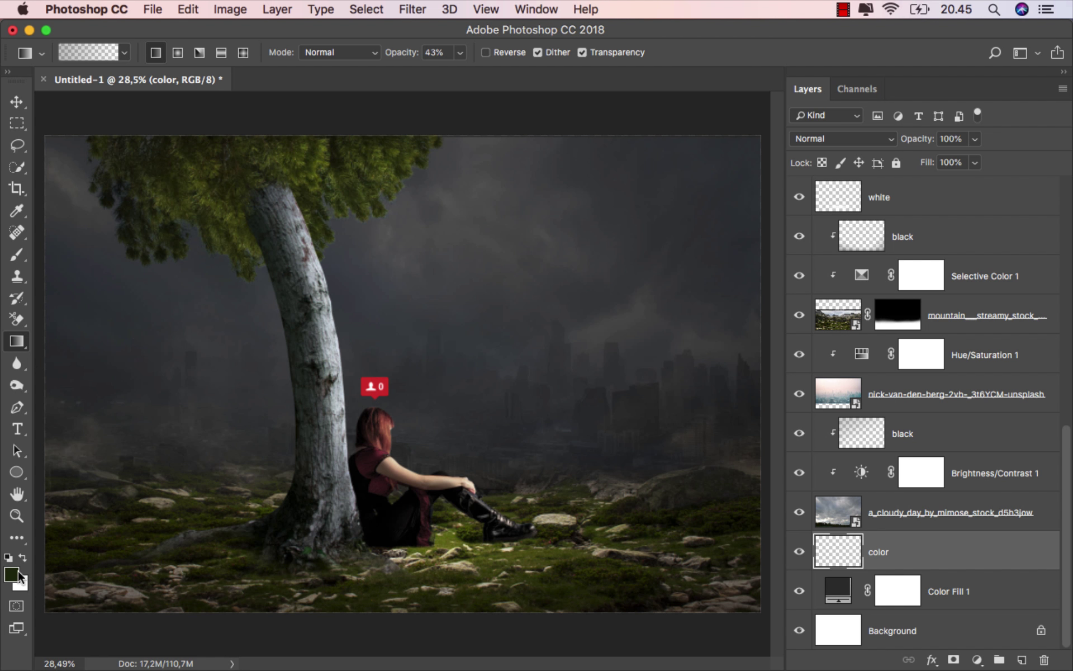
left_click(14, 574)
left_click(529, 553)
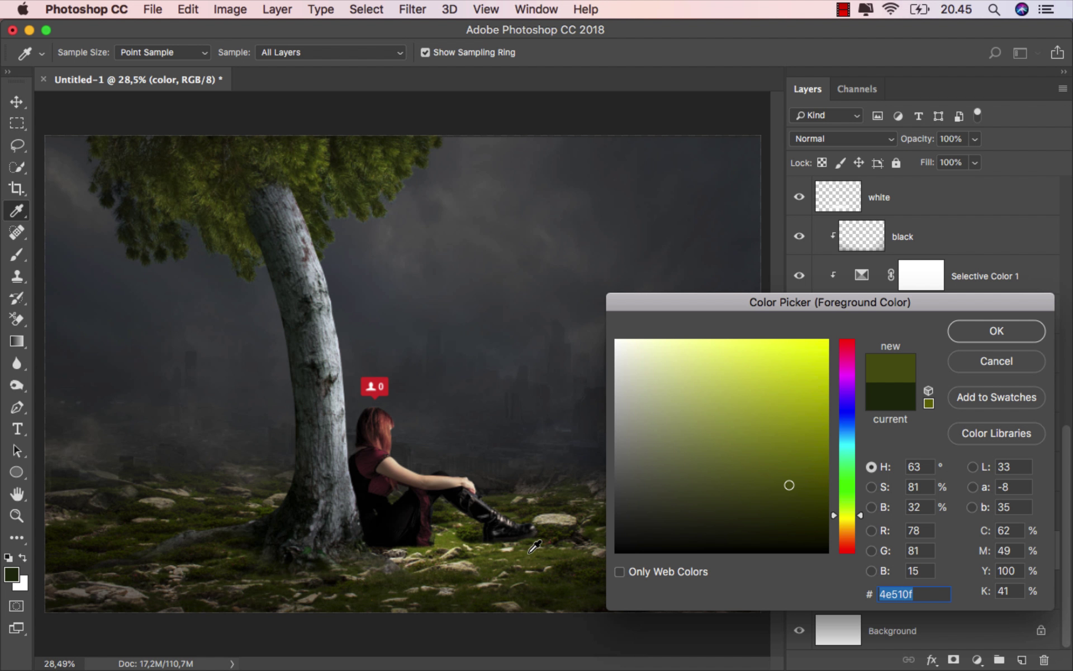
left_click(981, 333)
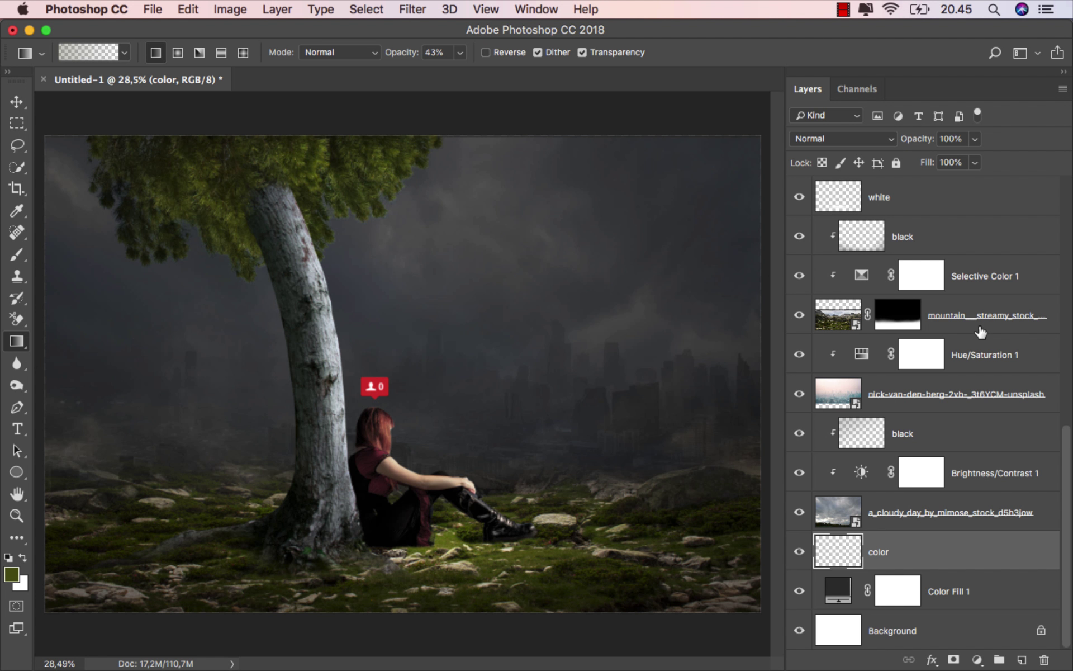
left_click(460, 53)
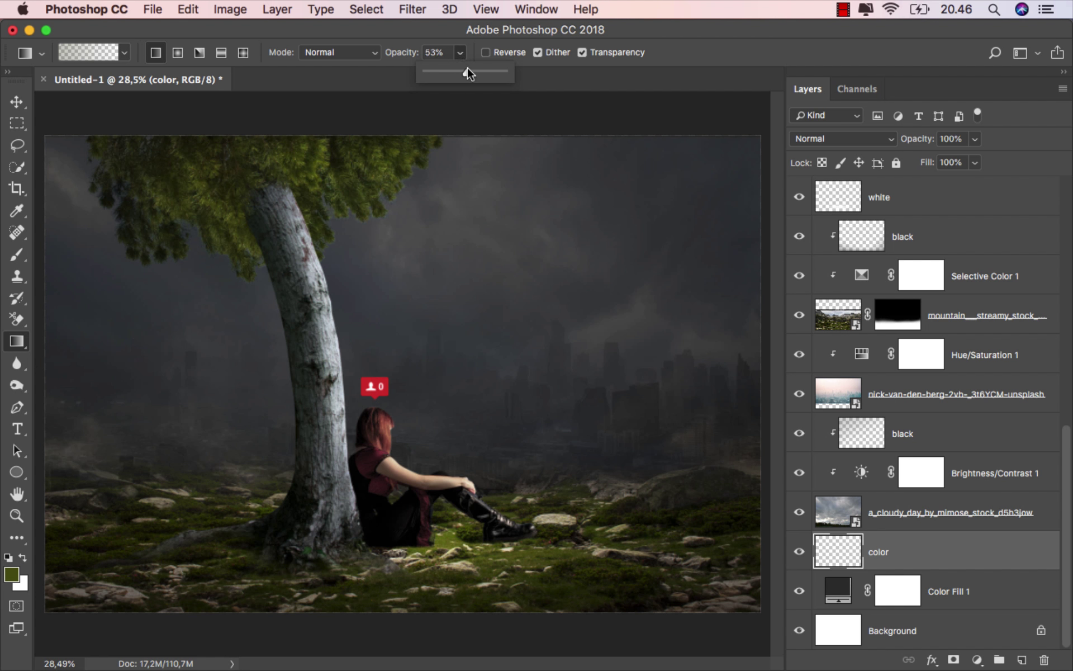
left_click(445, 31)
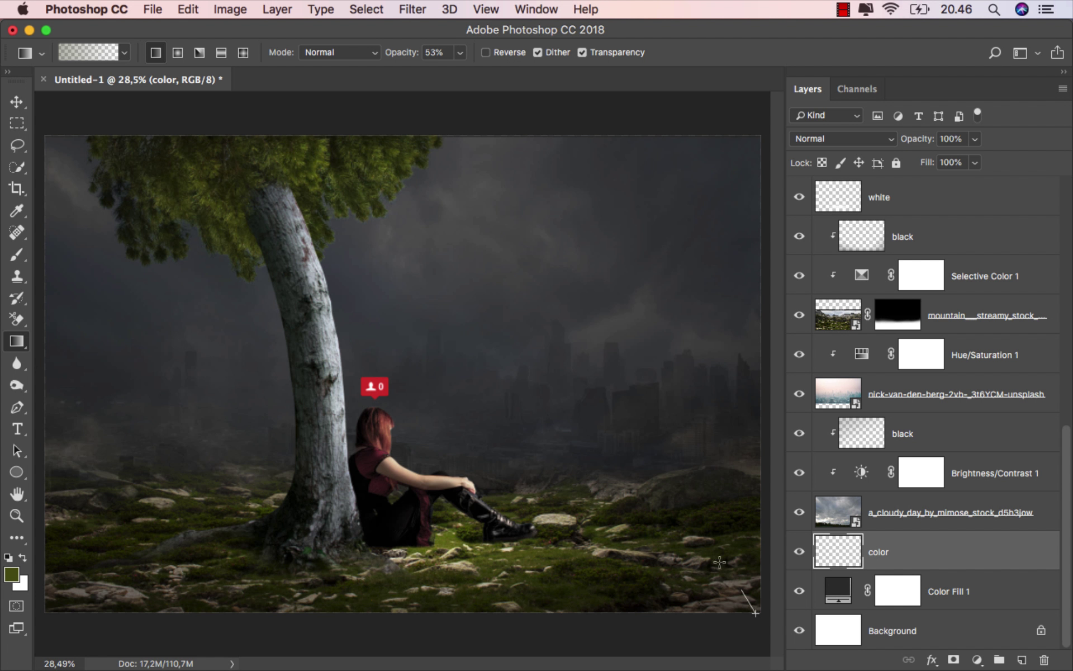
left_click_drag(720, 561, 516, 134)
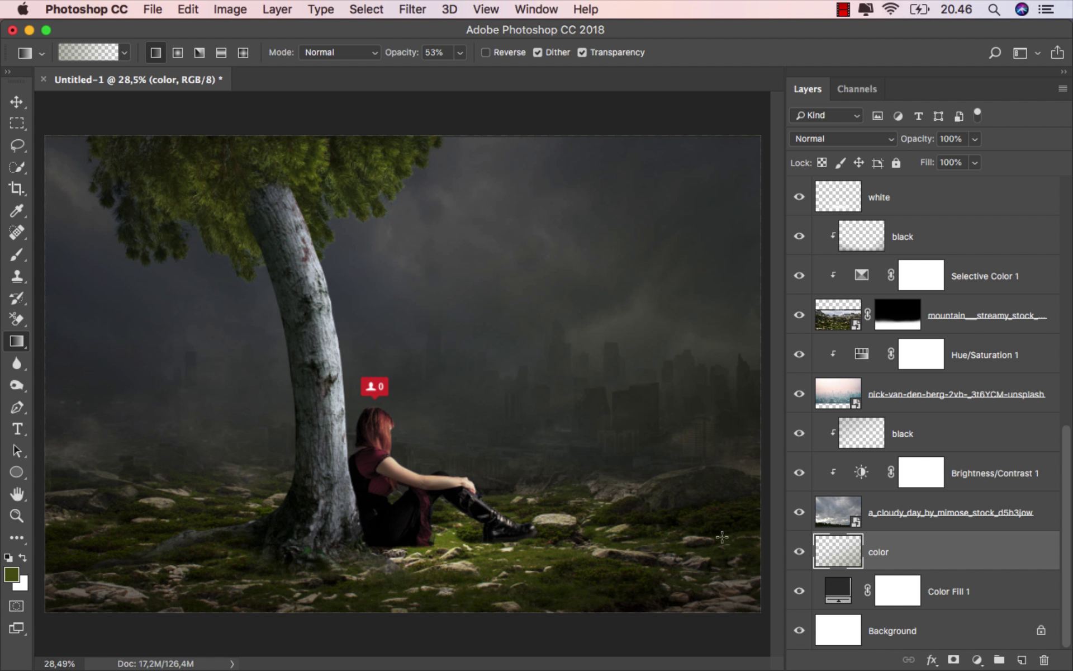
left_click_drag(748, 622, 527, 134)
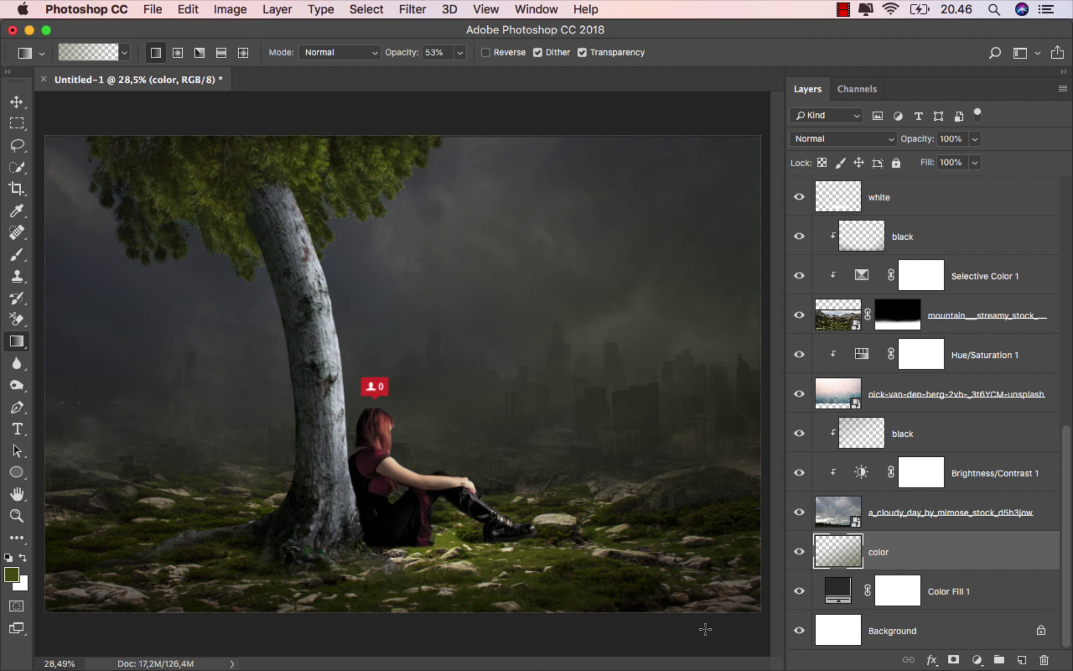
left_click_drag(725, 633, 555, 118)
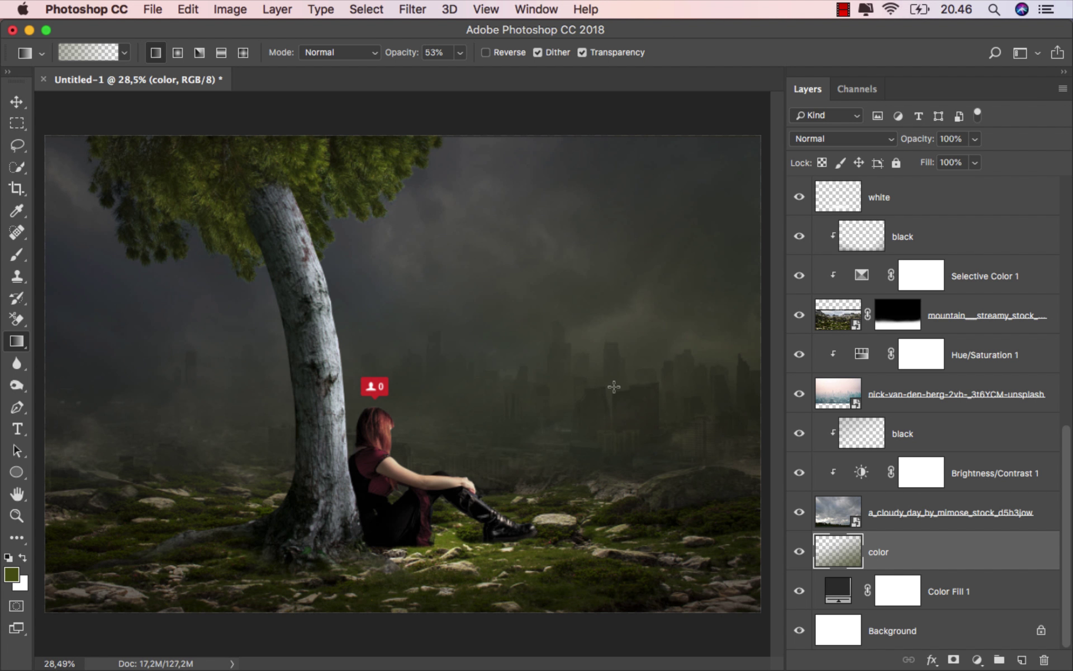
- Apply Hue/Saturation to the color layer, shifting the hue slightly negative for a warmer tint
key("super+u")
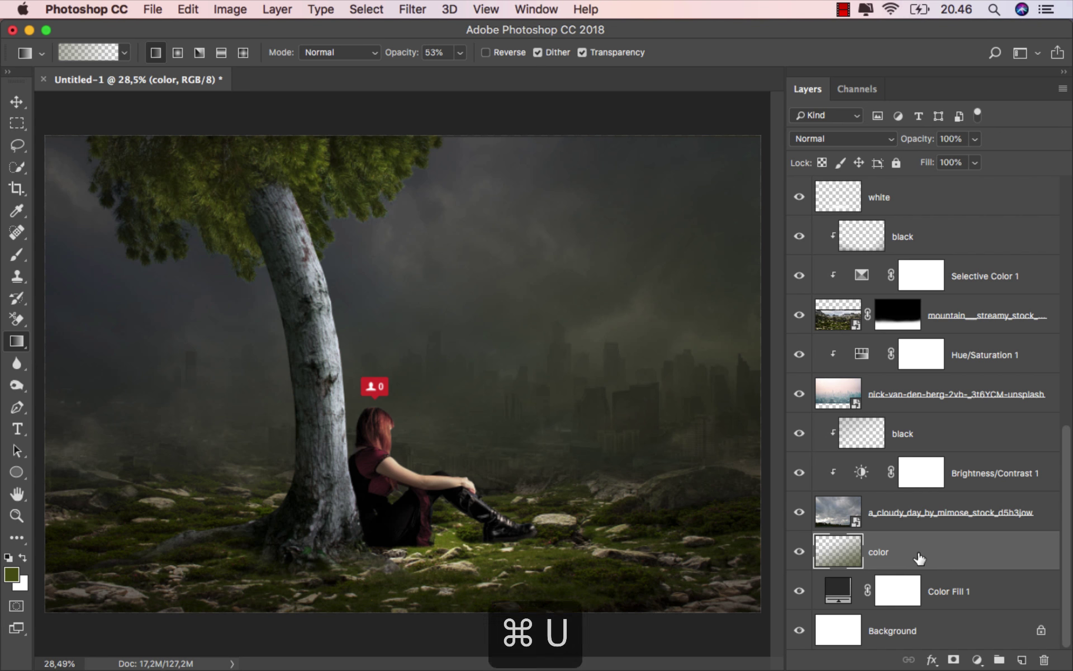
left_click_drag(786, 335, 825, 336)
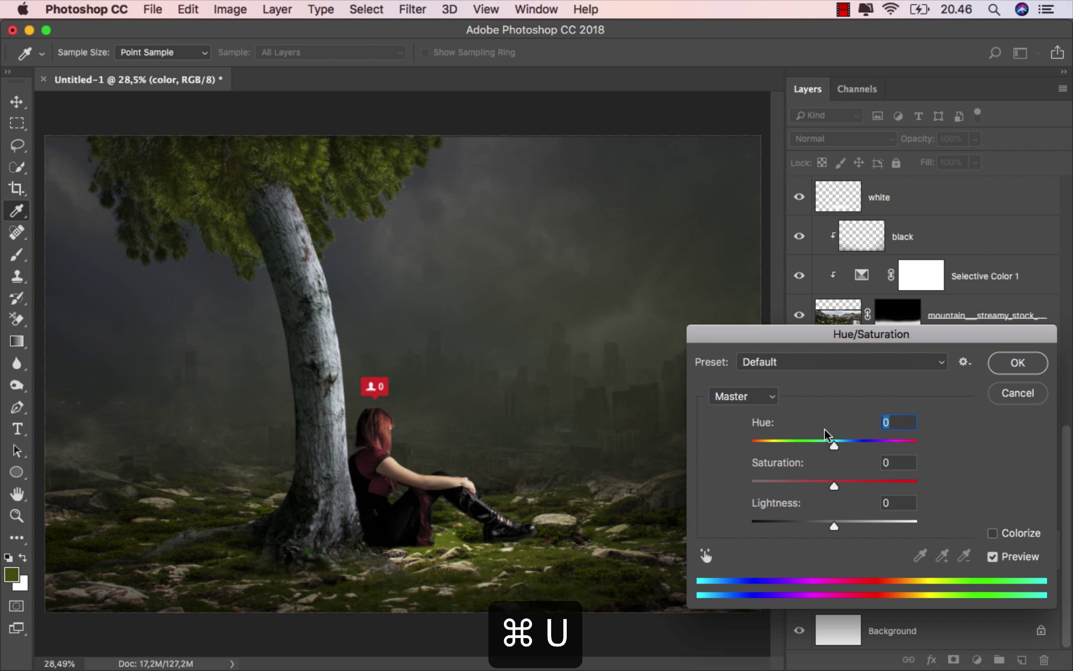
mouse_move(834, 444)
left_mouse_down()
mouse_move(821, 444)
mouse_move(850, 442)
mouse_move(826, 442)
left_mouse_up()
left_click(1014, 363)
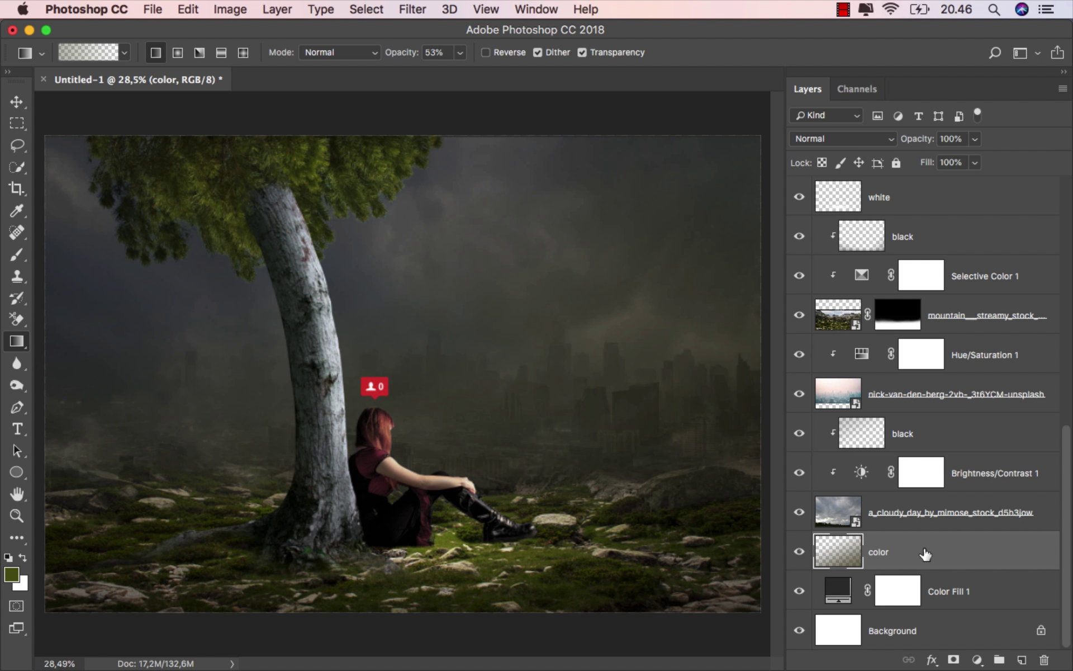
- Paint black on the Color Fill 1 mask over the city skyline with a 1217 px brush at 6% opacity, and compare the effect
left_click(901, 593)
left_click(800, 592)
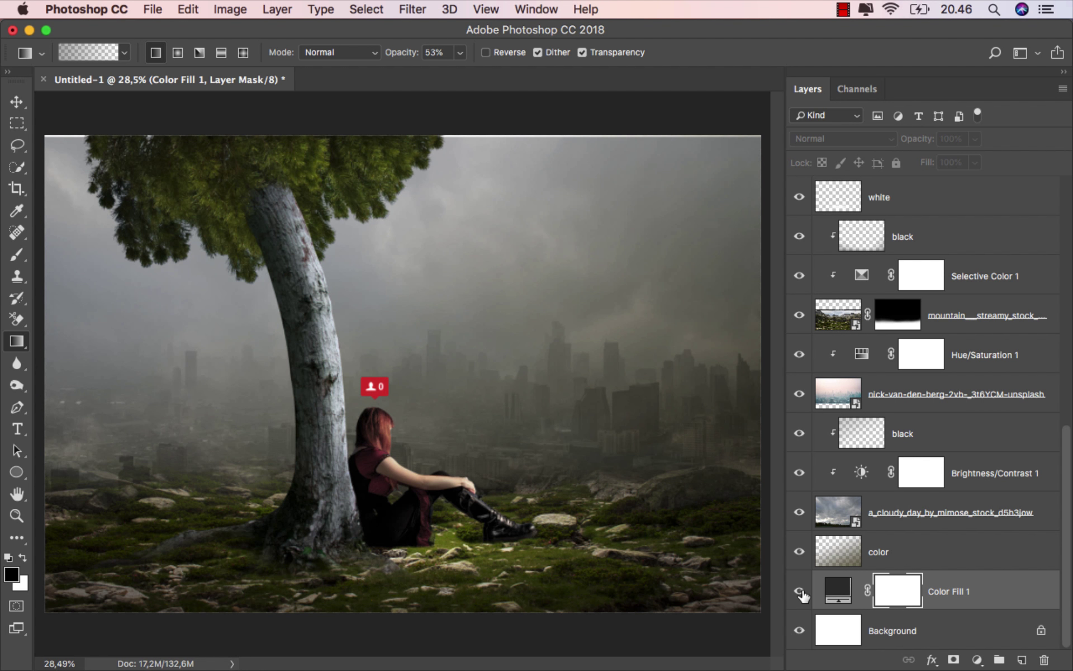
left_click(800, 591)
key("v")
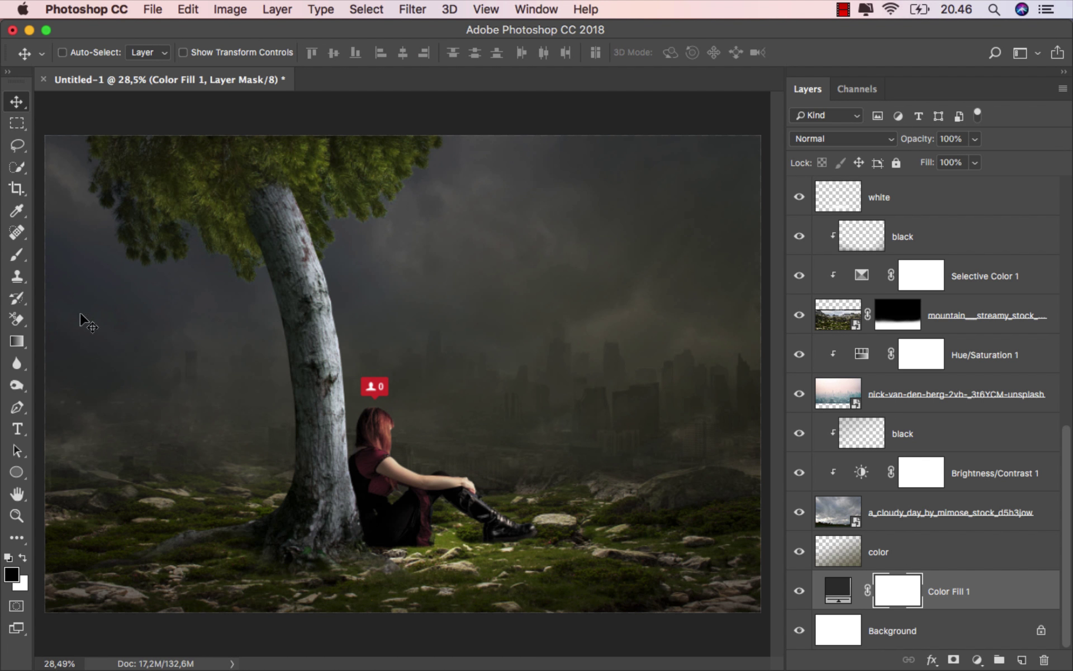
left_click(22, 256)
left_click(78, 254)
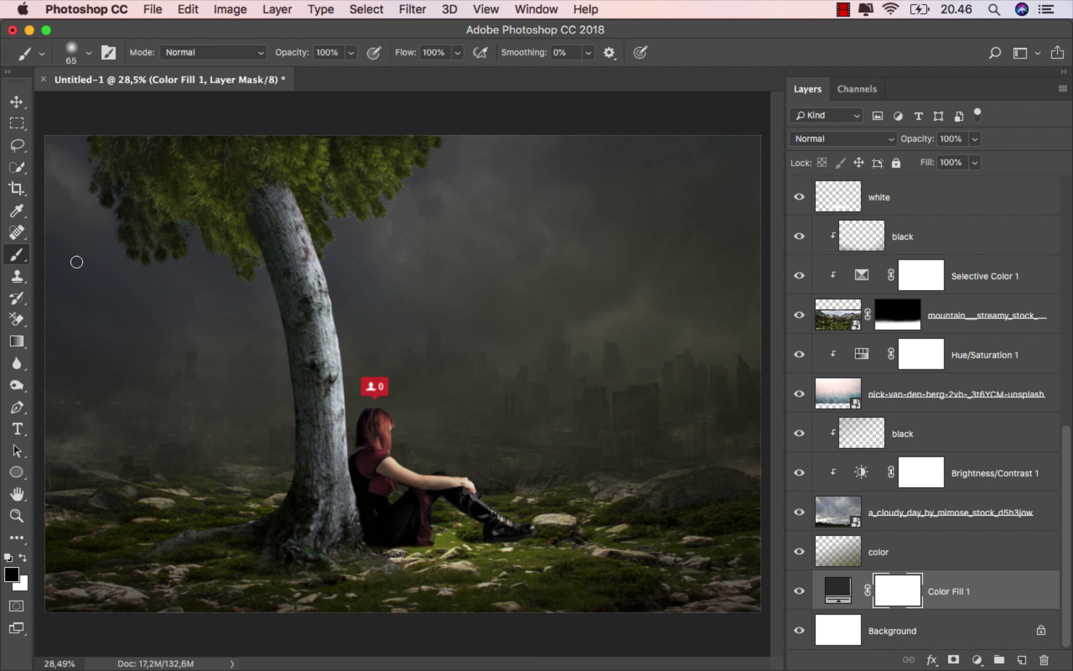
left_click(350, 53)
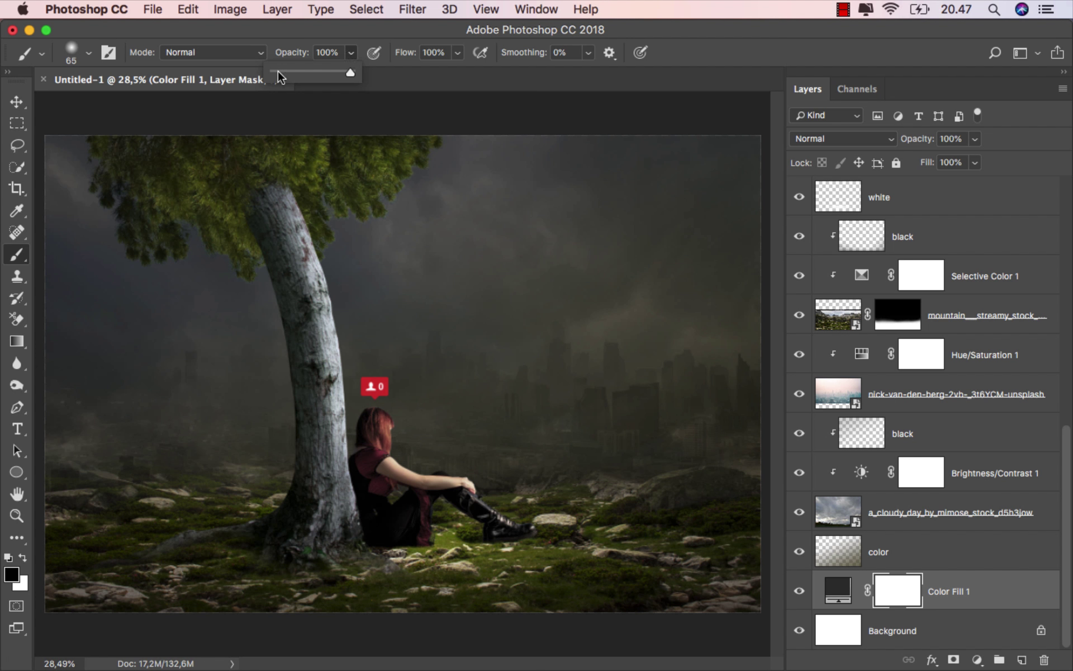
left_click(297, 34)
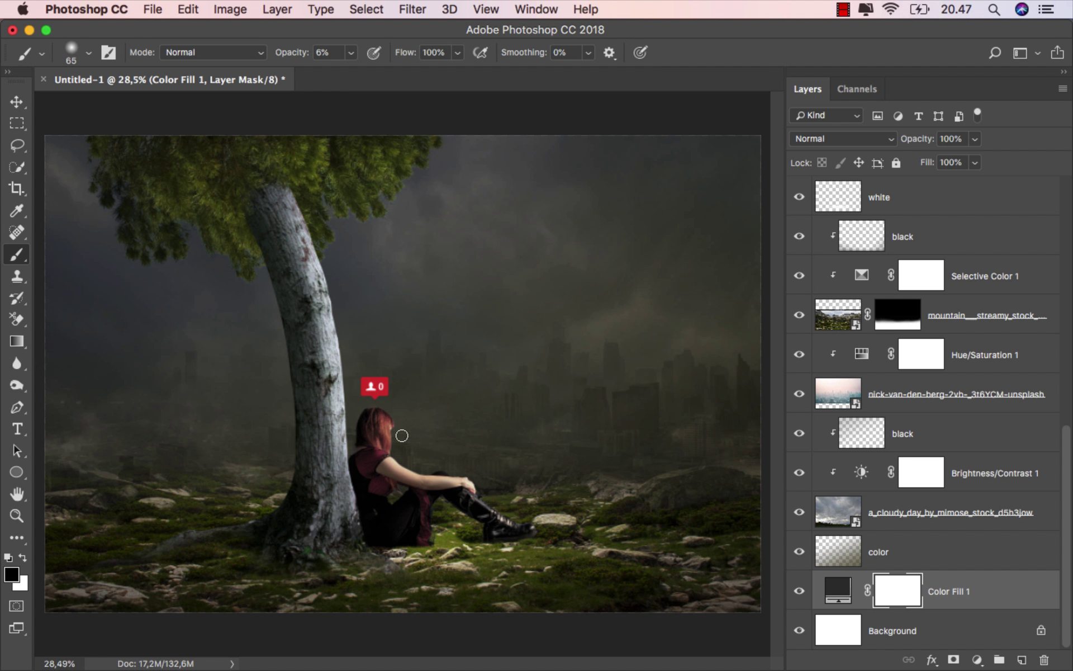
left_click_drag(475, 375, 698, 362)
left_click(645, 399)
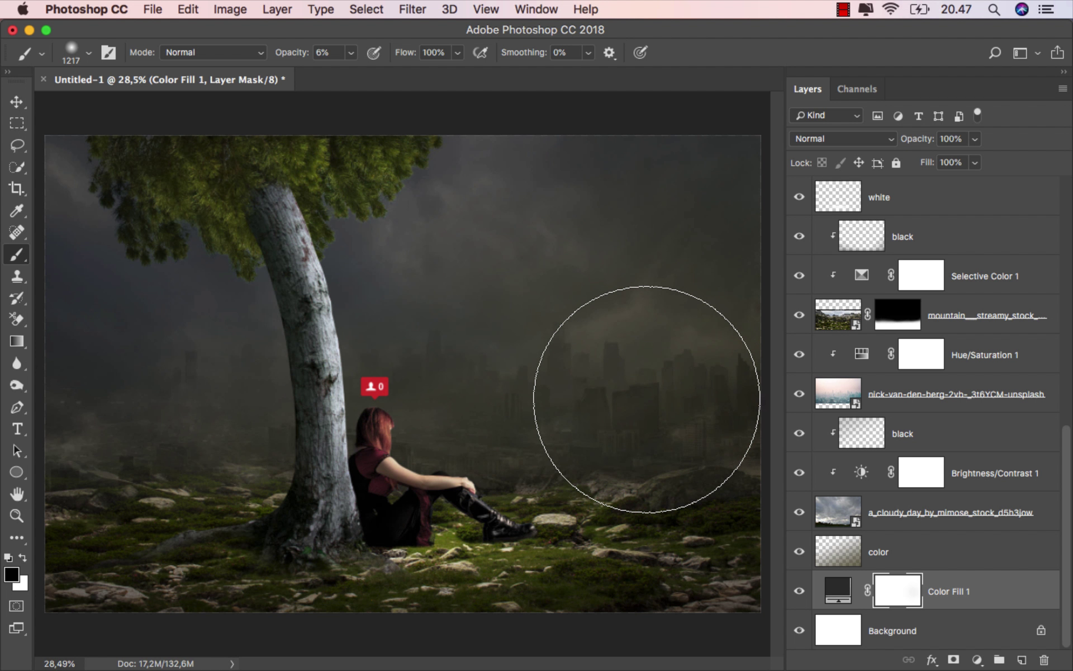
left_click(611, 390)
left_click(656, 361)
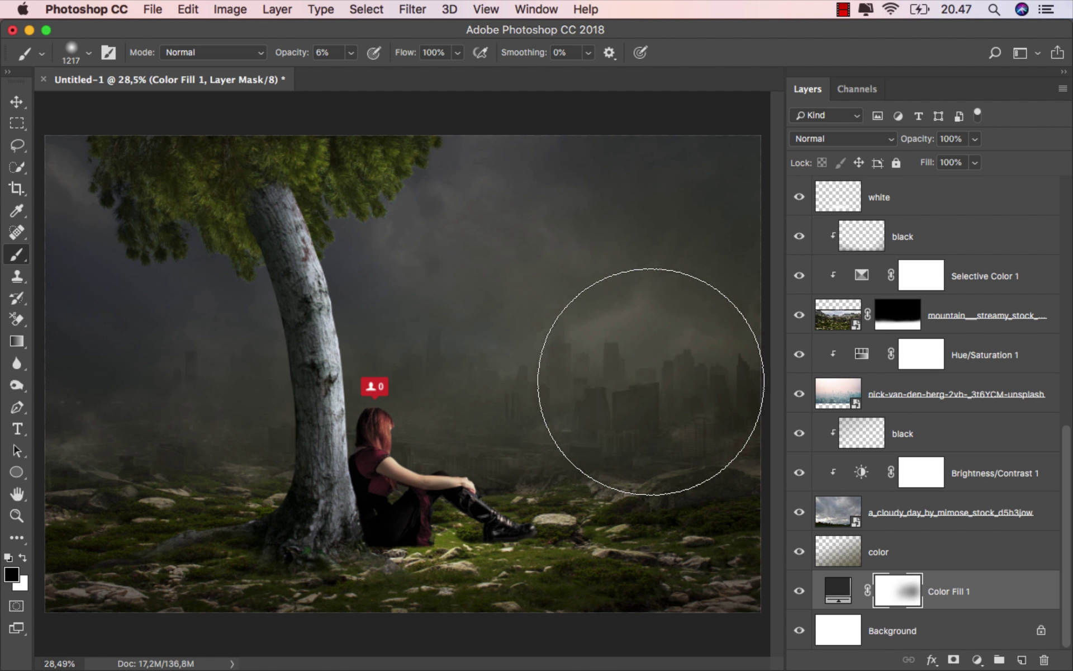
left_click(16, 101)
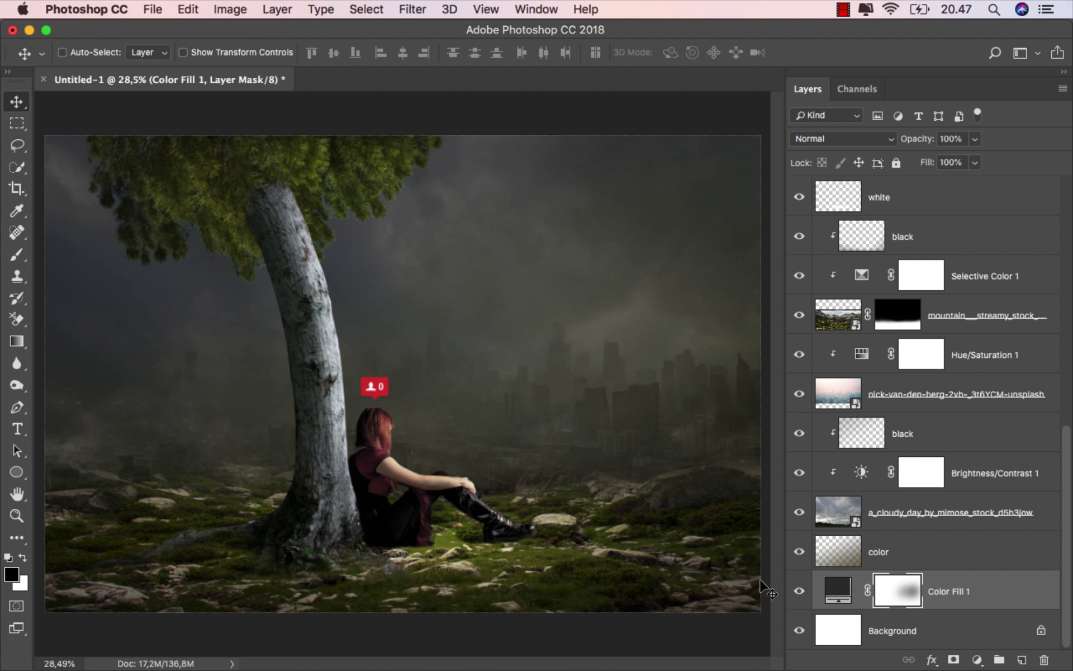
left_click(797, 590)
left_click(798, 590)
- Add a new layer named "shadow" above the white layer, directly beneath the woman's layer
left_click(976, 595)
left_click_drag(1063, 467, 1056, 379)
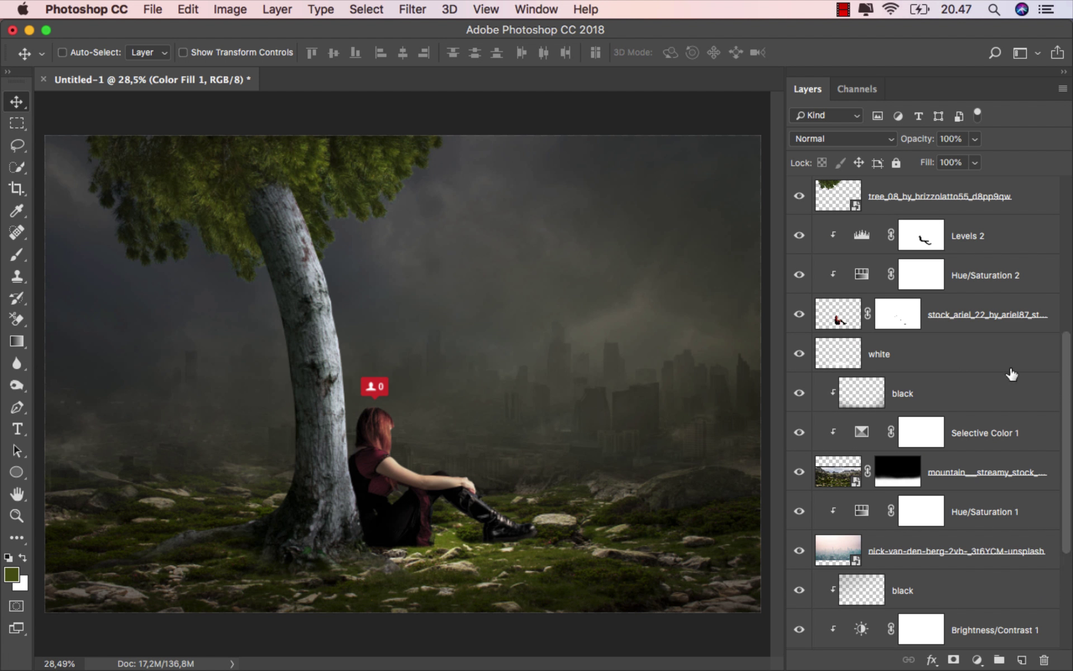
left_click(952, 357)
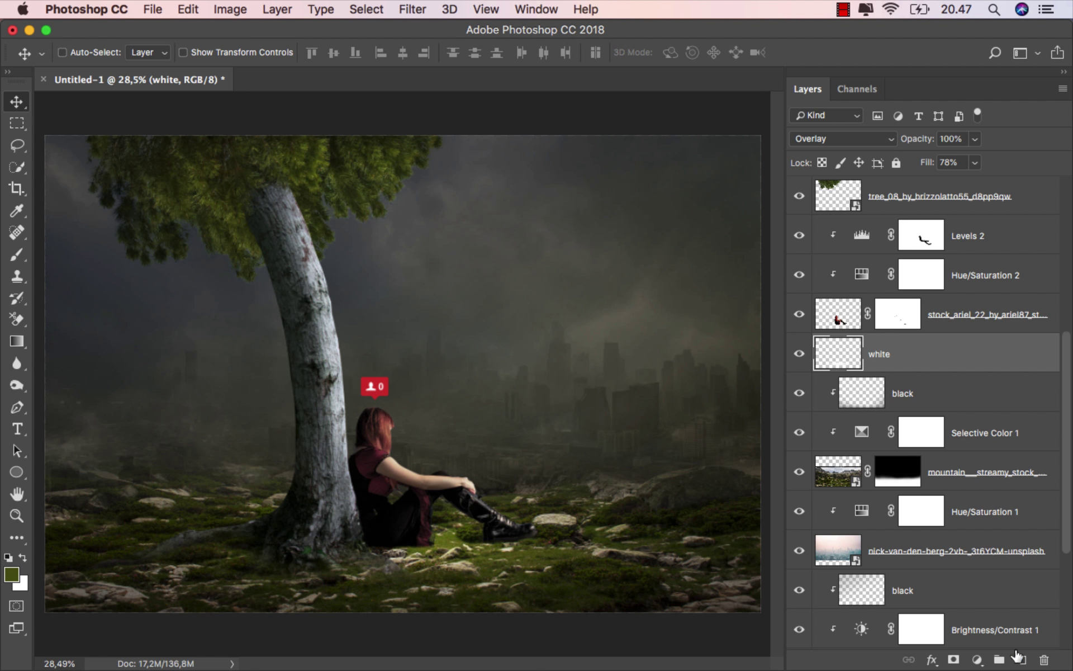
left_click(1020, 658)
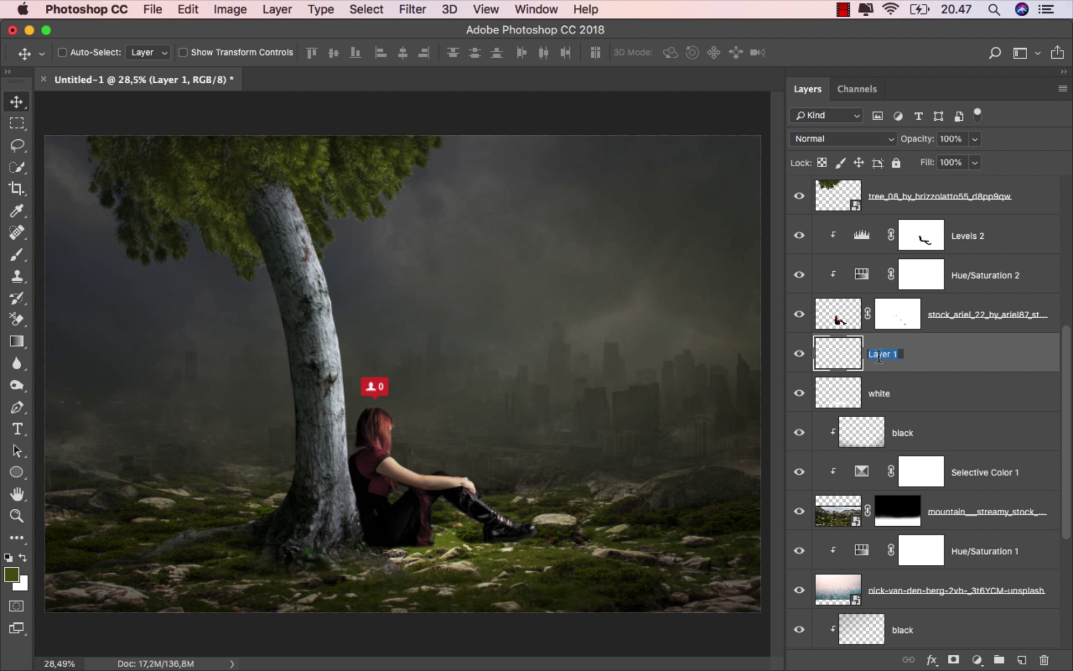
type("shadow")
key("Return")
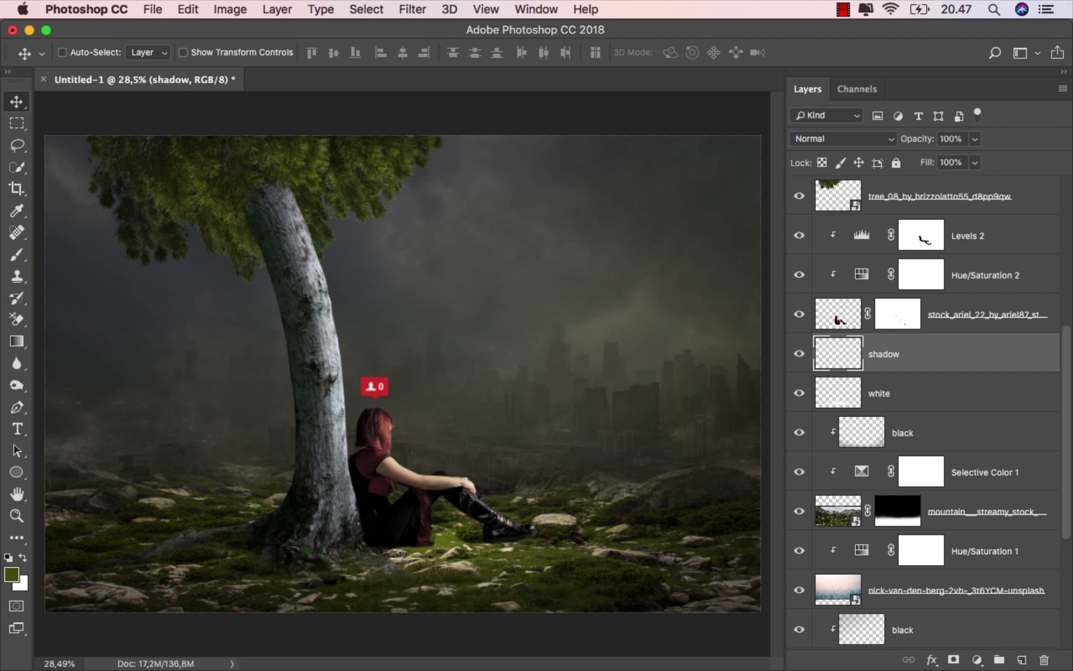
- Flatten the soft brush tip into a wide ellipse and paint black at 6% opacity on the shadow layer beneath the woman, reducing it to 178 px
left_click_drag(17, 254, 56, 249)
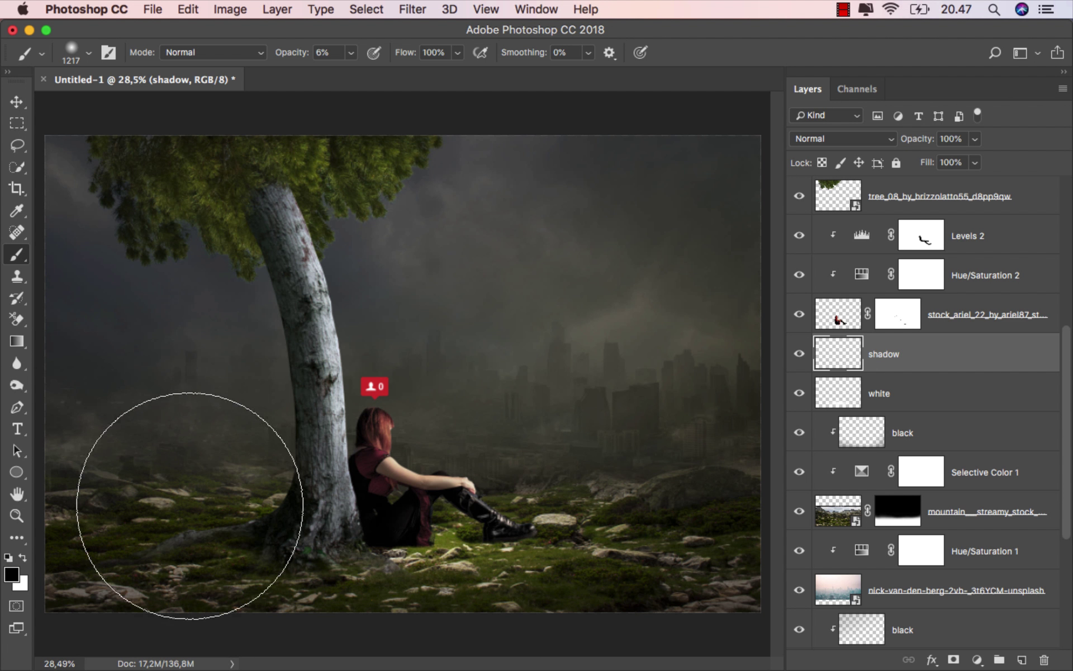
right_click(367, 395)
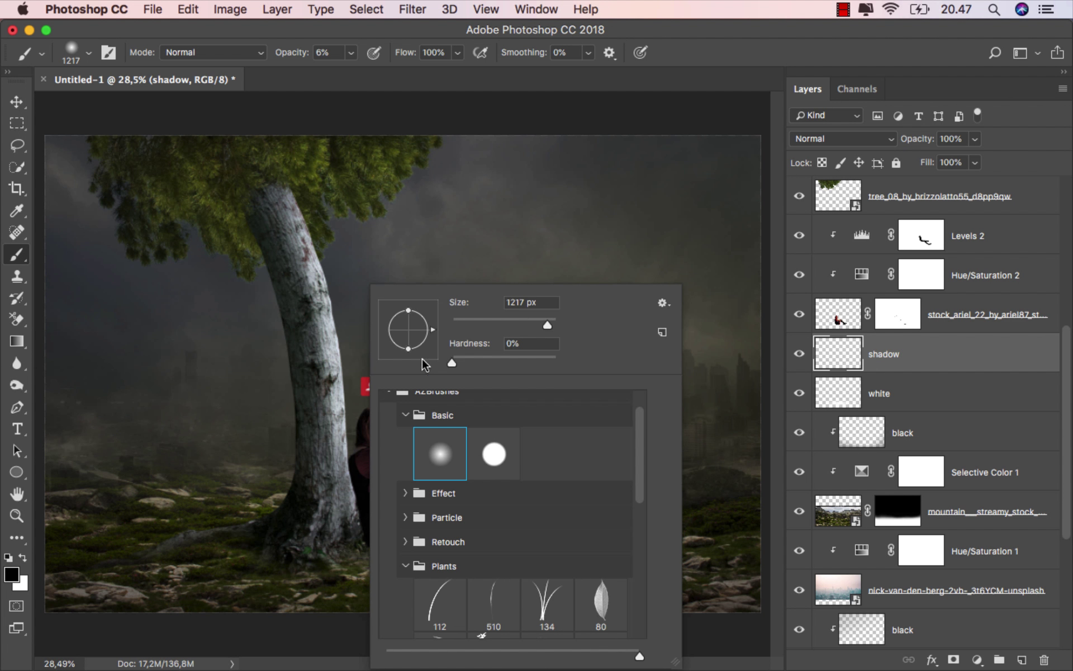
left_click_drag(408, 314, 407, 323)
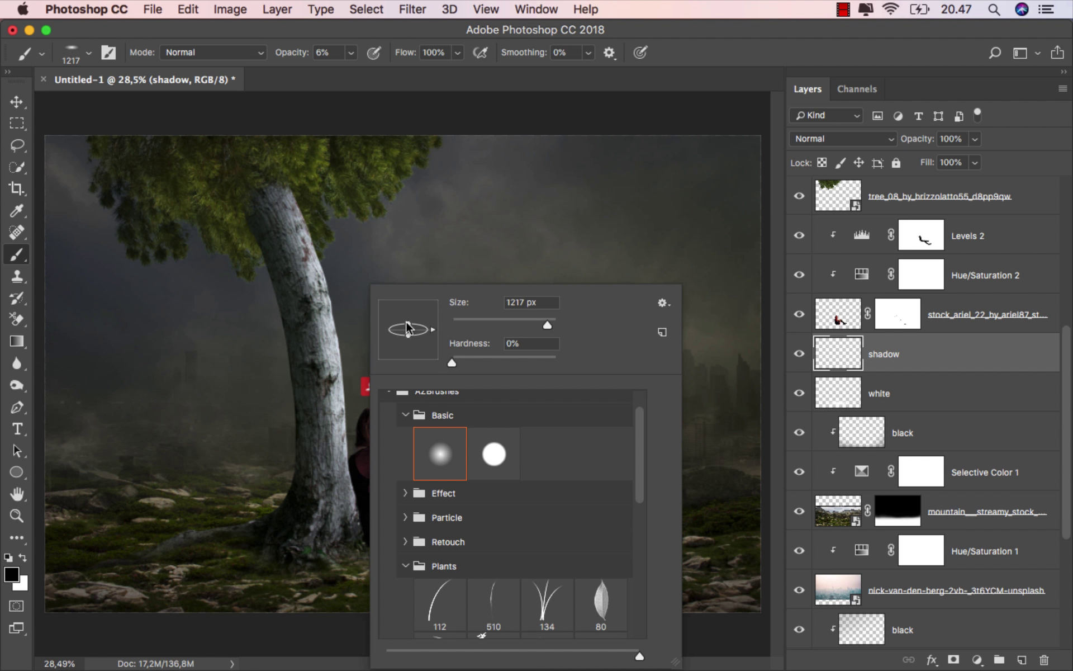
left_click(376, 31)
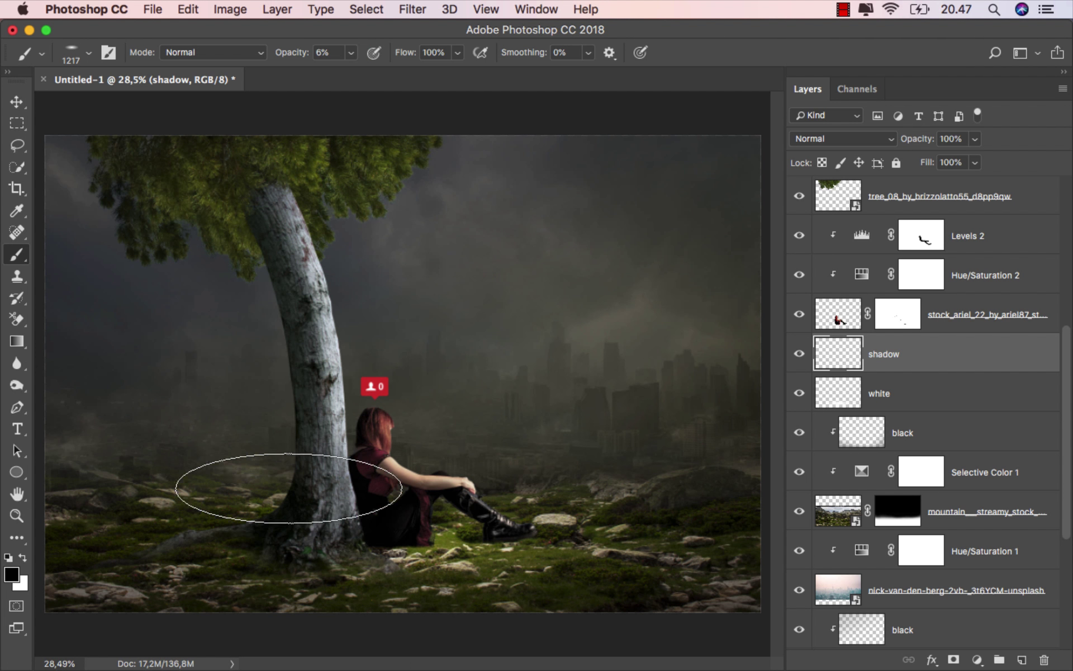
left_click_drag(263, 514, 185, 528)
mouse_move(288, 531)
left_mouse_down()
mouse_move(411, 527)
mouse_move(508, 418)
left_mouse_up()
mouse_move(345, 475)
left_mouse_down()
mouse_move(434, 461)
mouse_move(334, 476)
left_mouse_up()
mouse_move(534, 467)
left_mouse_down()
mouse_move(544, 468)
mouse_move(468, 464)
left_mouse_up()
scroll(545, 467, "up", 4)
mouse_move(545, 464)
left_mouse_down()
mouse_move(470, 472)
mouse_move(555, 463)
mouse_move(440, 490)
mouse_move(538, 468)
mouse_move(454, 500)
left_mouse_up()
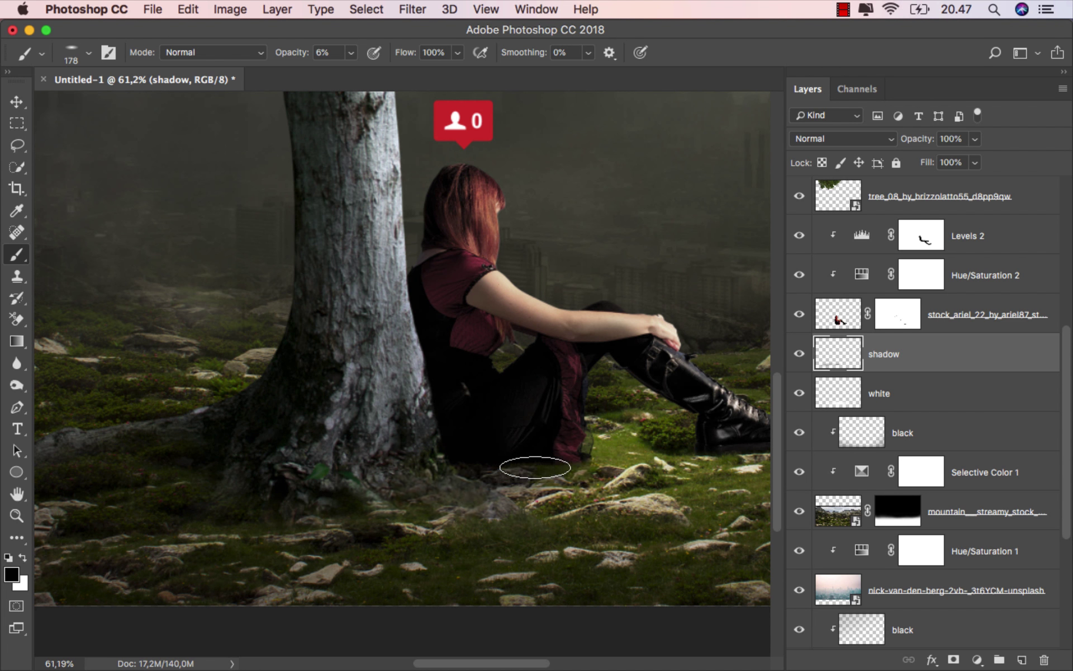
scroll(459, 484, "down", 2)
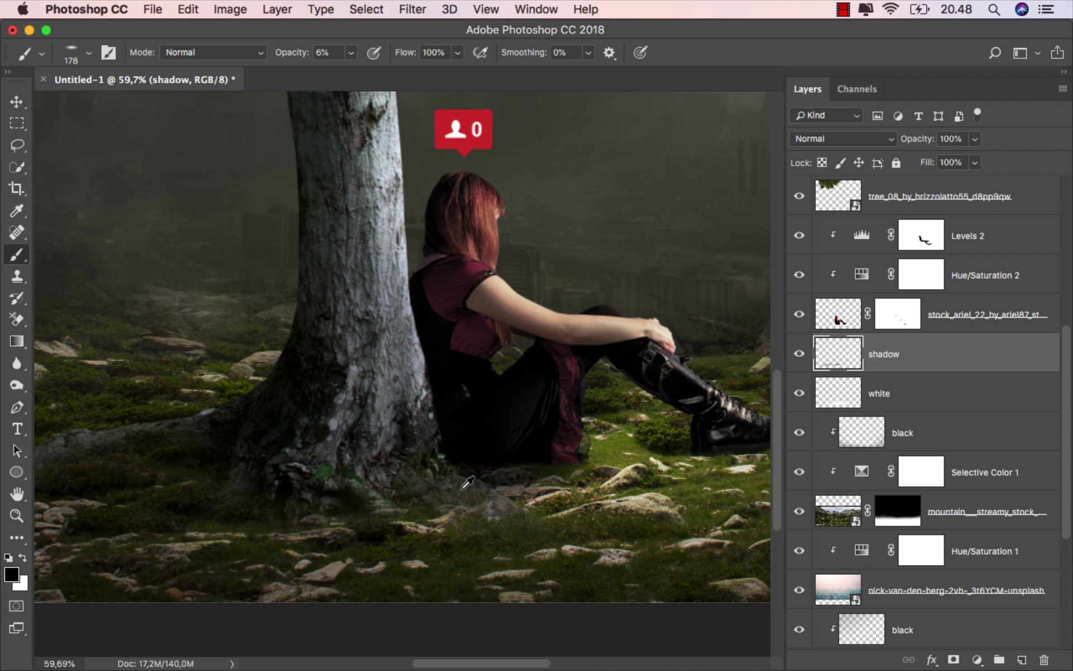
- Paint black ground shadow around the tree's base and roots and over the rocks left of it, using a 316 px brush at 6% opacity
left_click_drag(410, 489, 423, 490)
left_click_drag(227, 545, 397, 538)
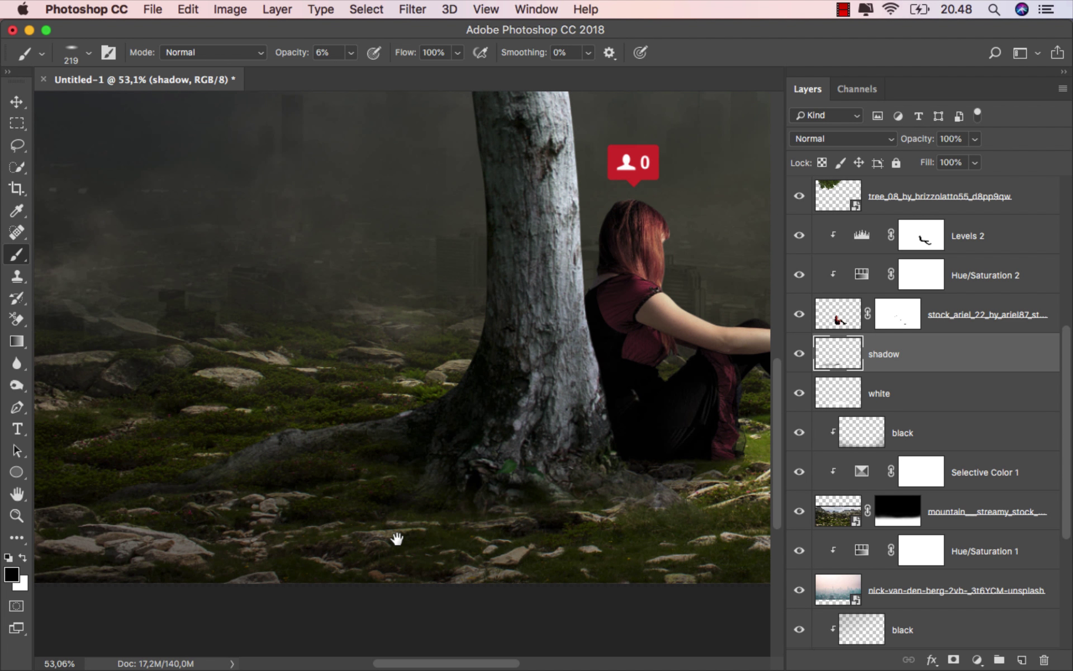
left_click_drag(369, 498, 396, 499)
left_click_drag(182, 527, 103, 516)
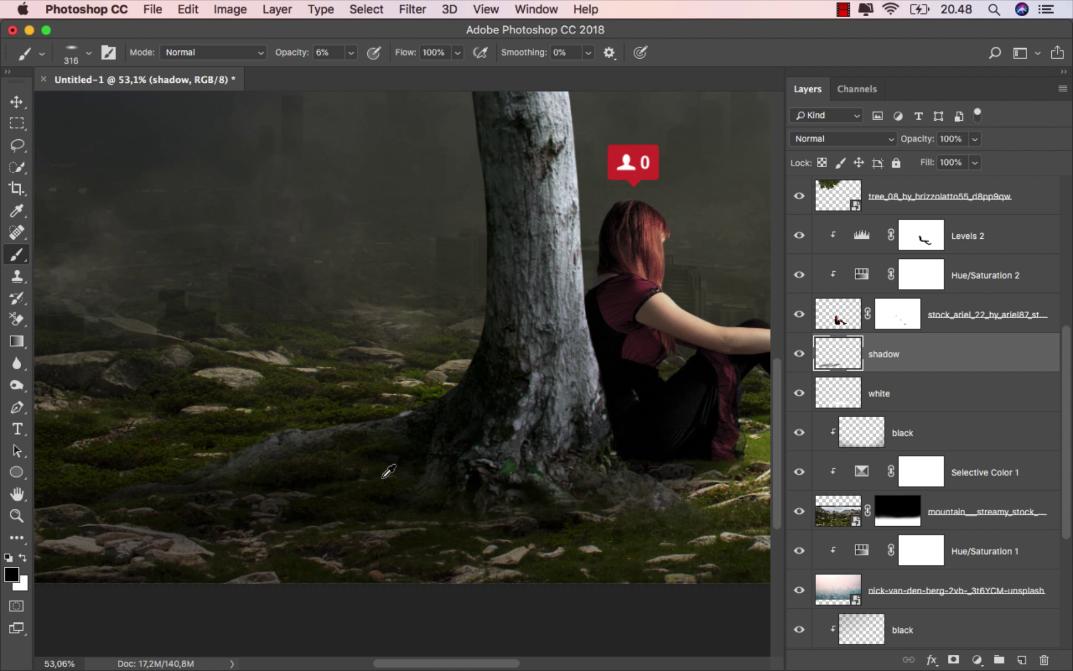
scroll(384, 472, "down", 2)
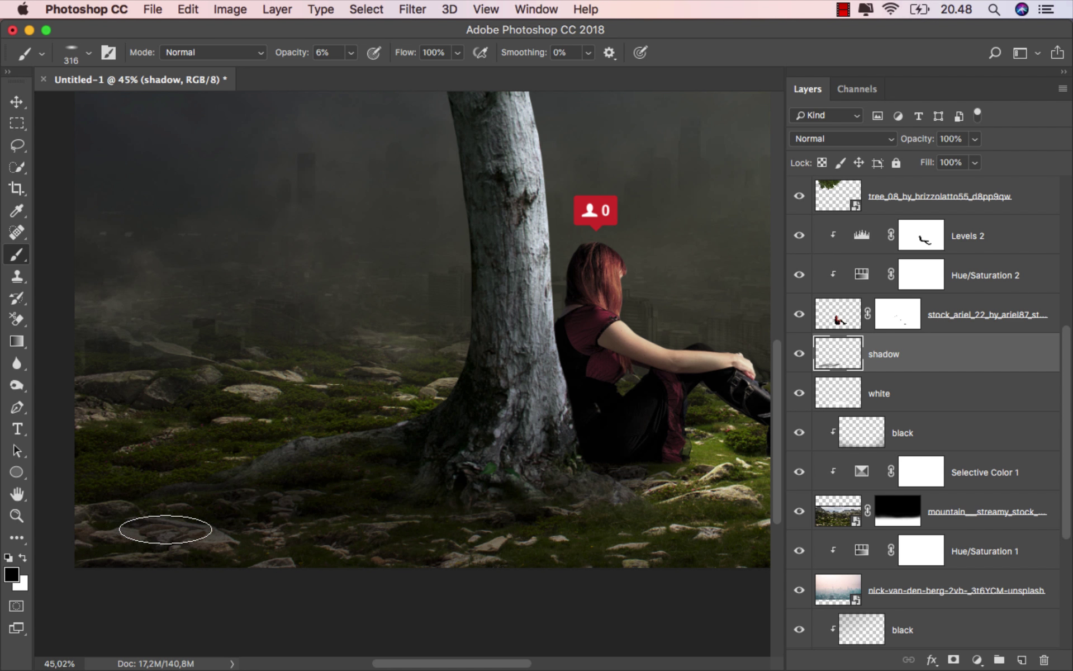
- Paint soft black shadow on the grass beneath the woman's boots and body with a 195 px brush at 6% opacity
mouse_move(597, 462)
left_mouse_down()
mouse_move(455, 479)
mouse_move(486, 481)
mouse_move(469, 480)
left_mouse_up()
scroll(693, 481, "up", 1)
scroll(698, 474, "up", 3)
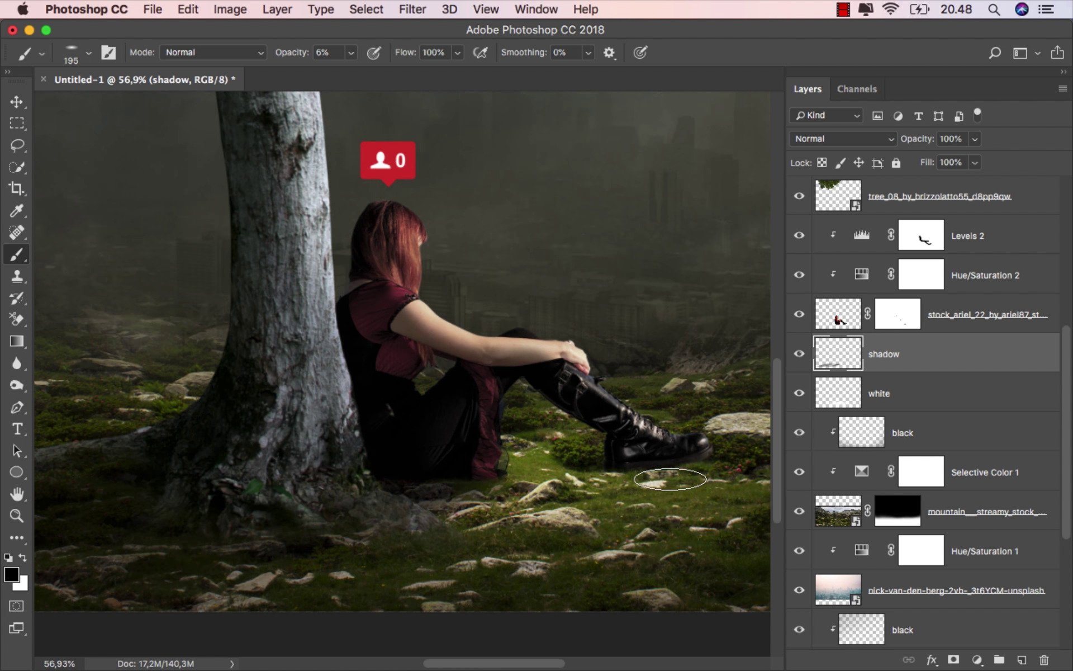
scroll(652, 457, "down", 1)
mouse_move(652, 457)
left_mouse_down()
mouse_move(679, 433)
mouse_move(438, 494)
mouse_move(655, 443)
mouse_move(579, 450)
mouse_move(638, 449)
mouse_move(685, 432)
mouse_move(336, 492)
left_mouse_up()
- Deepen the contact shadows under the woman and beside the tree base with a 118 px brush at 10% opacity, then undo the last stroke
key("1")
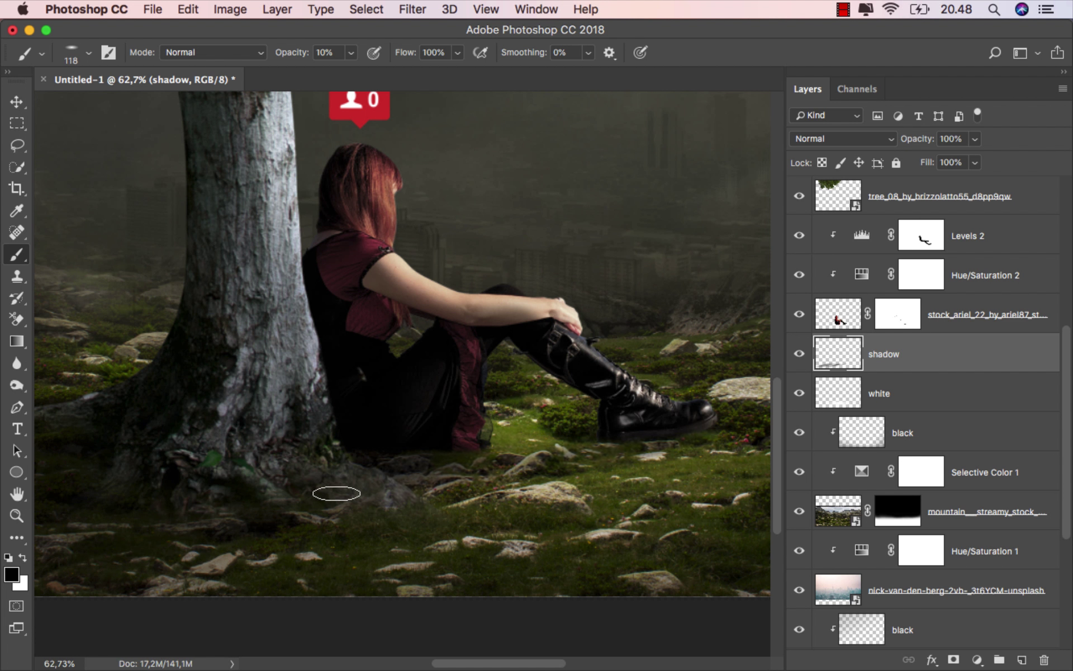
left_click_drag(622, 446, 355, 490)
left_click_drag(442, 456, 240, 464)
mouse_move(321, 459)
left_mouse_down()
mouse_move(228, 483)
mouse_move(269, 499)
mouse_move(415, 465)
mouse_move(267, 492)
left_mouse_up()
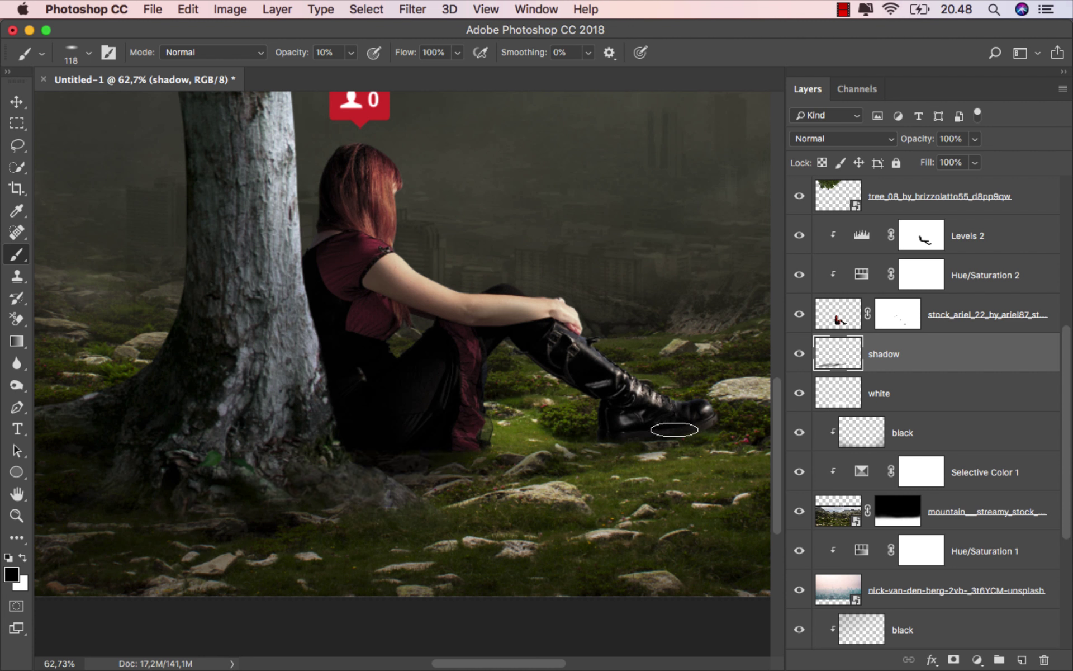
mouse_move(674, 429)
left_mouse_down()
mouse_move(431, 470)
mouse_move(669, 433)
mouse_move(517, 459)
mouse_move(662, 435)
mouse_move(285, 474)
left_mouse_up()
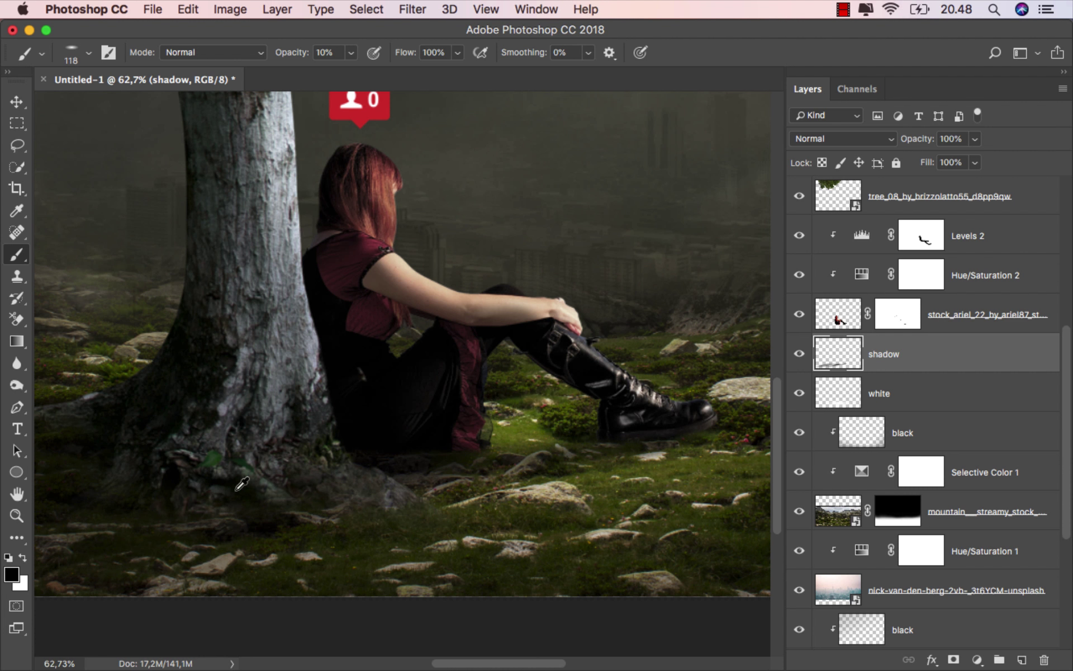
scroll(239, 487, "down", 2)
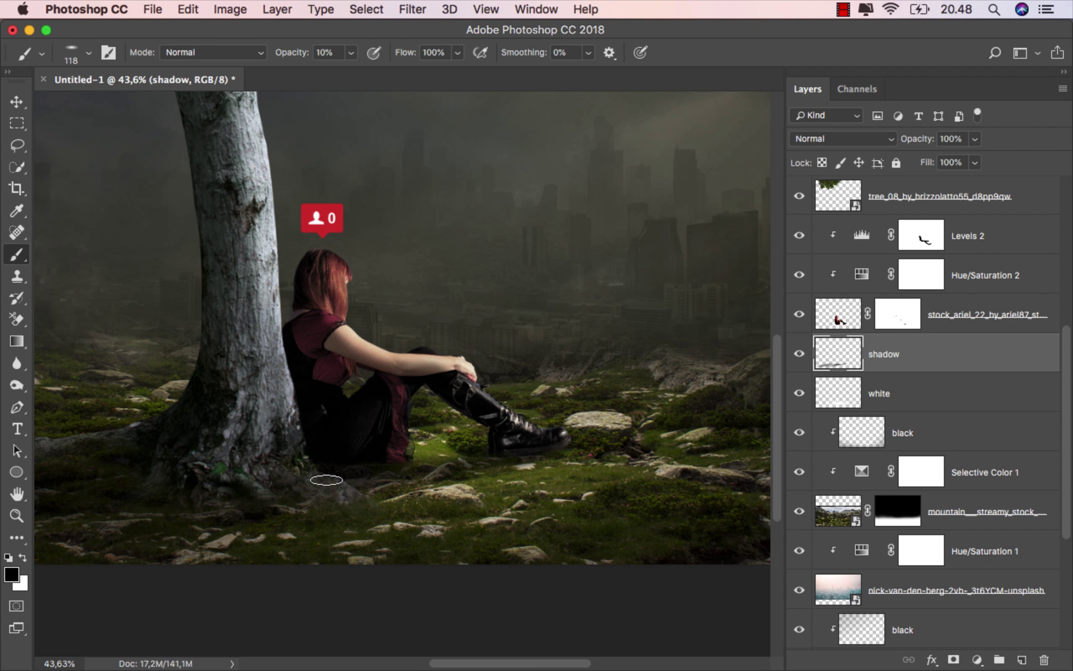
key("super+z")
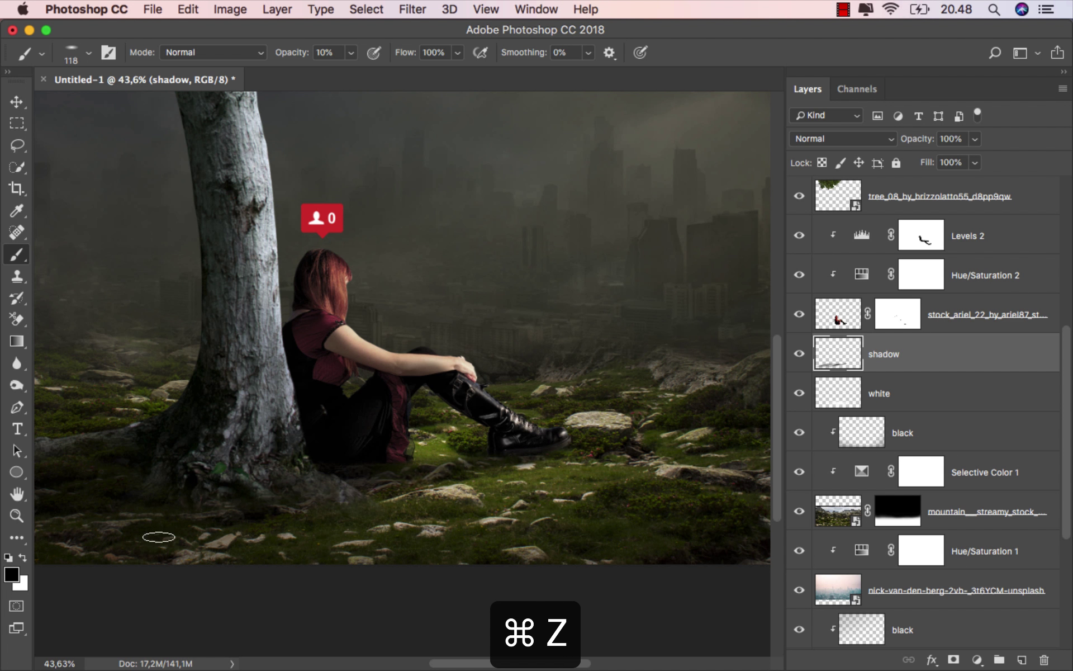
- Compare the whole image with and without the shadow layer
scroll(326, 507, "down", 1)
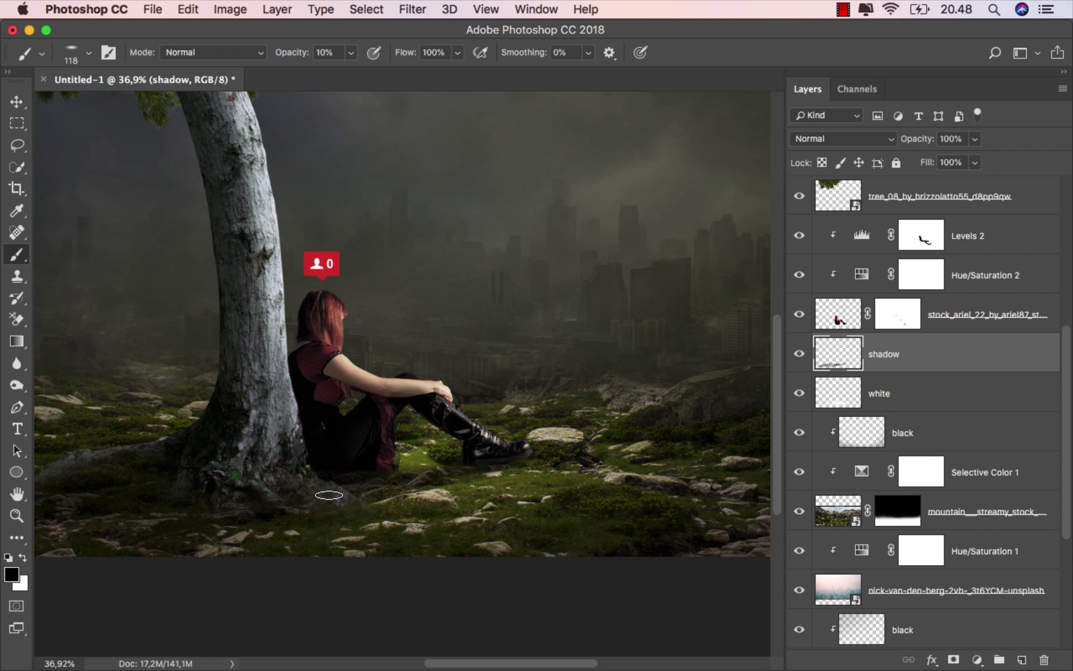
key("super+0")
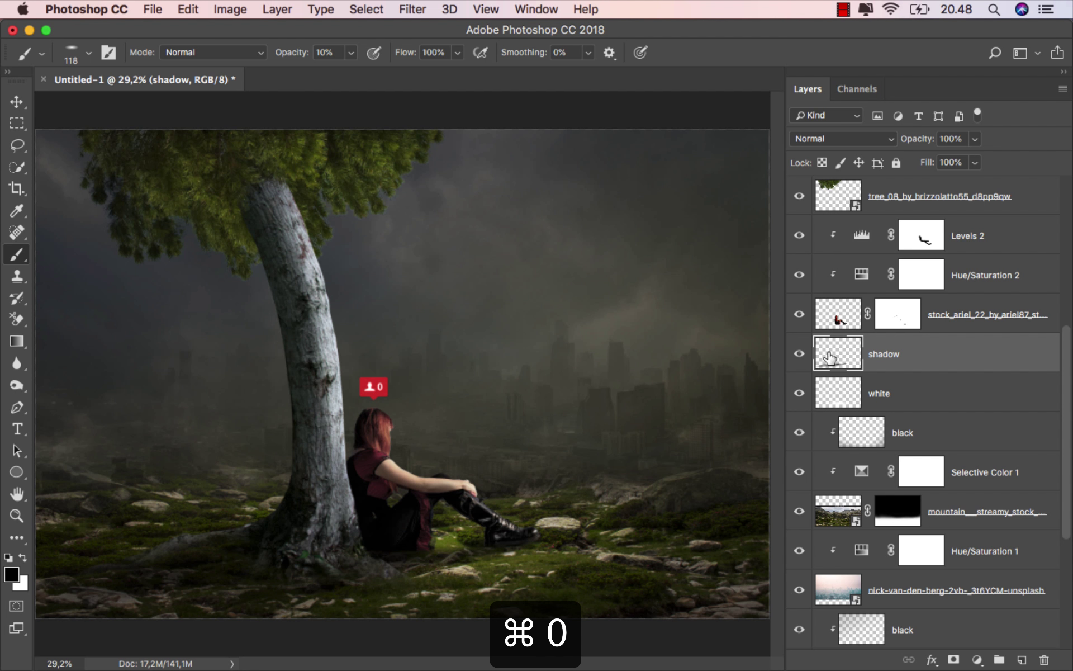
left_click(799, 354)
left_click(799, 354)
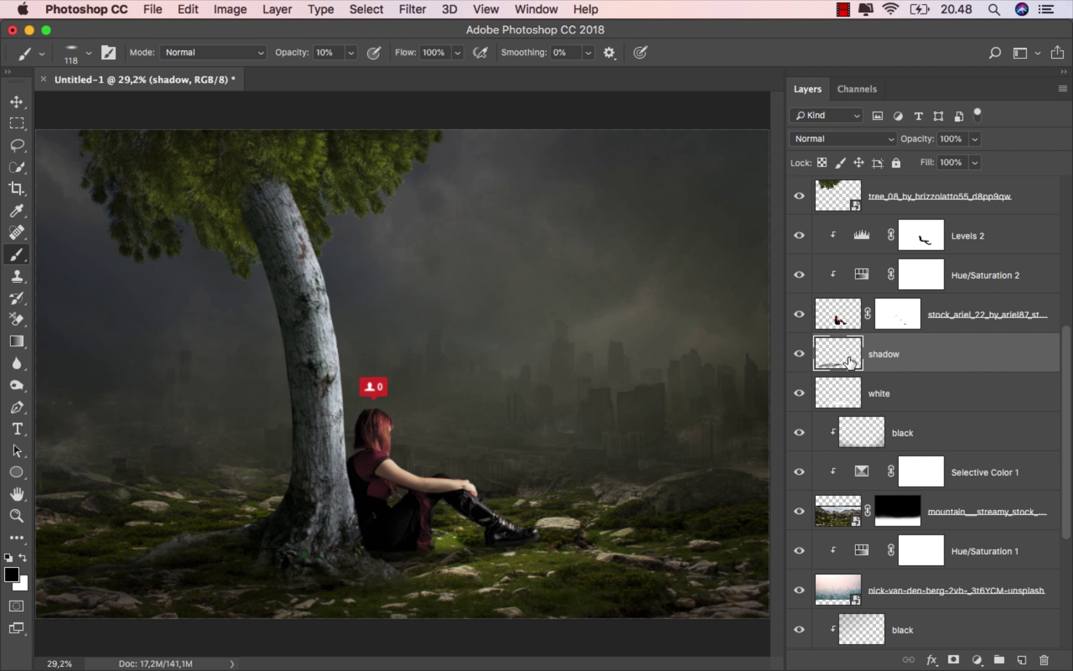
key("v")
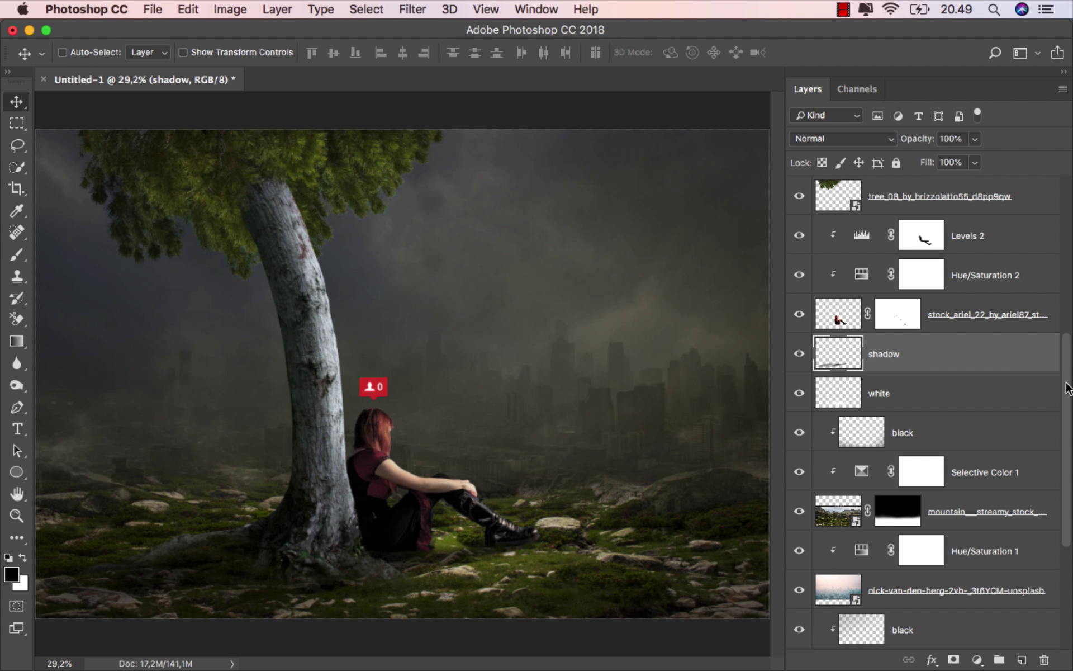
- Check the cloudy sky layer's contribution to the image and add a white layer mask to it
left_click_drag(1067, 388, 1063, 513)
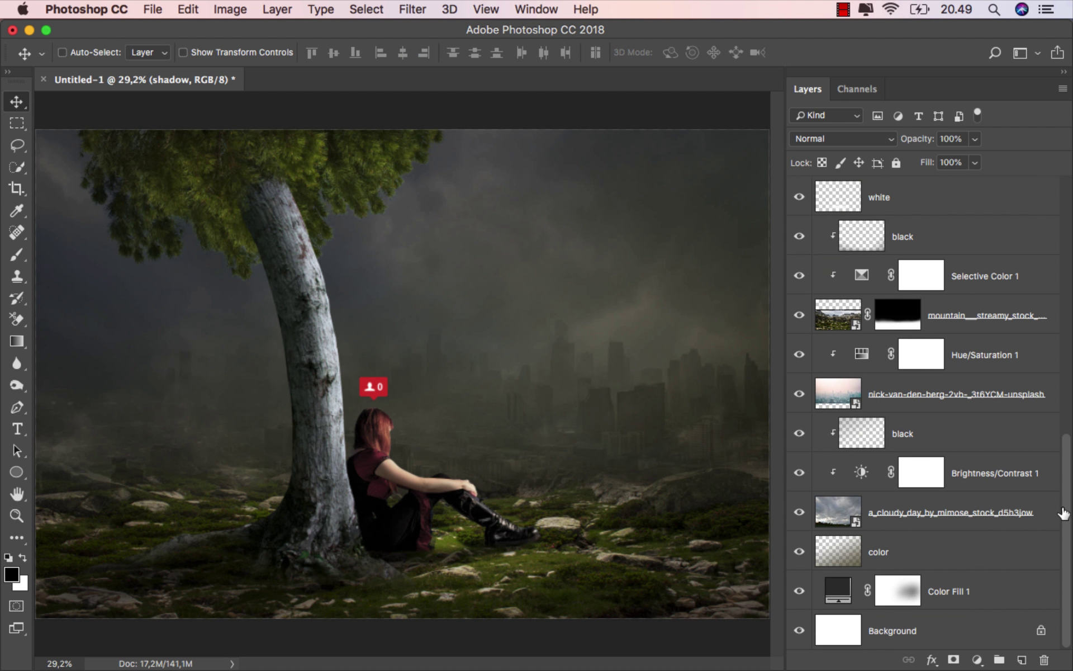
left_click(801, 512)
left_click(800, 512)
left_click(955, 514)
left_click(954, 658)
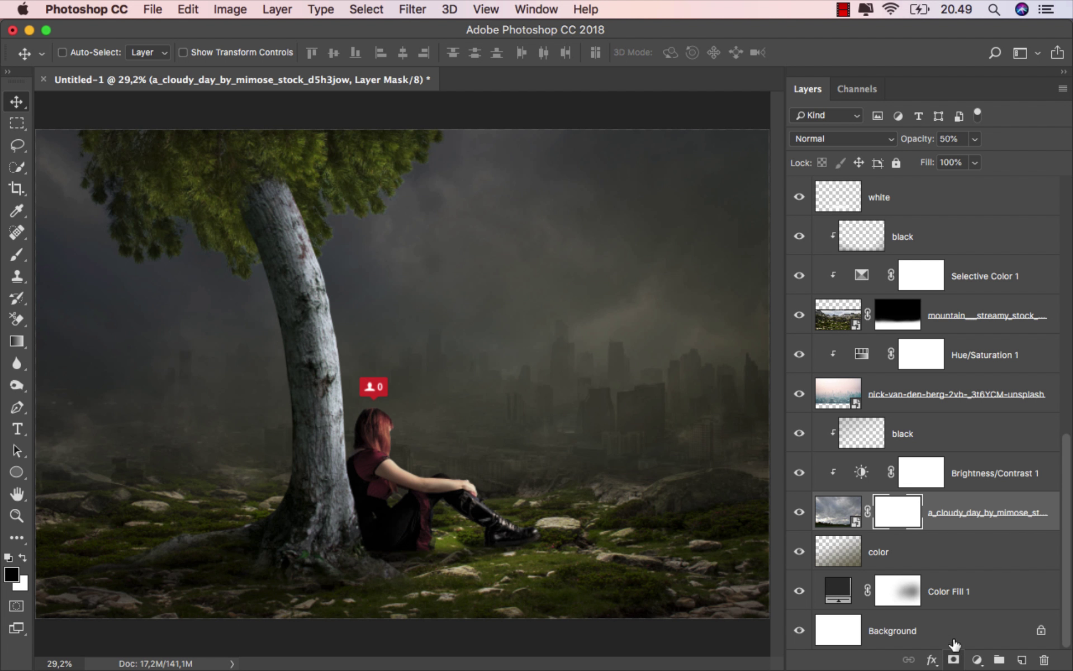
- Draw three black 53% opacity linear gradients on the cloudy sky mask from the lower left toward the tree, and compare the effect
left_click(17, 341)
left_click(84, 337)
left_click_drag(73, 535, 222, 299)
left_click_drag(175, 583, 259, 252)
left_click_drag(123, 553, 288, 256)
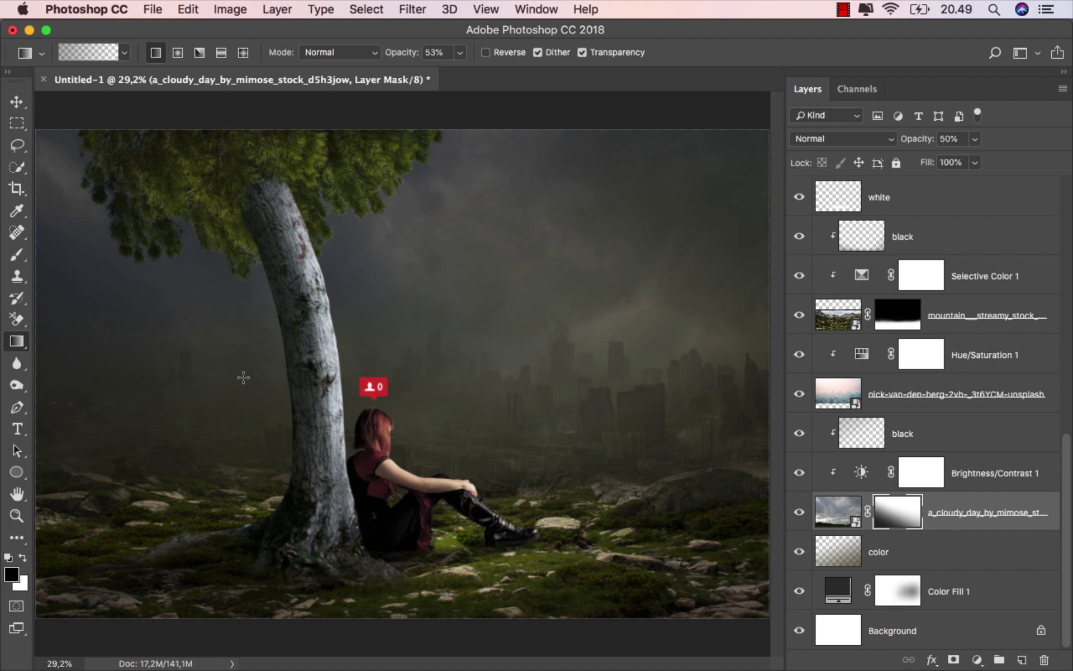
left_click(799, 512)
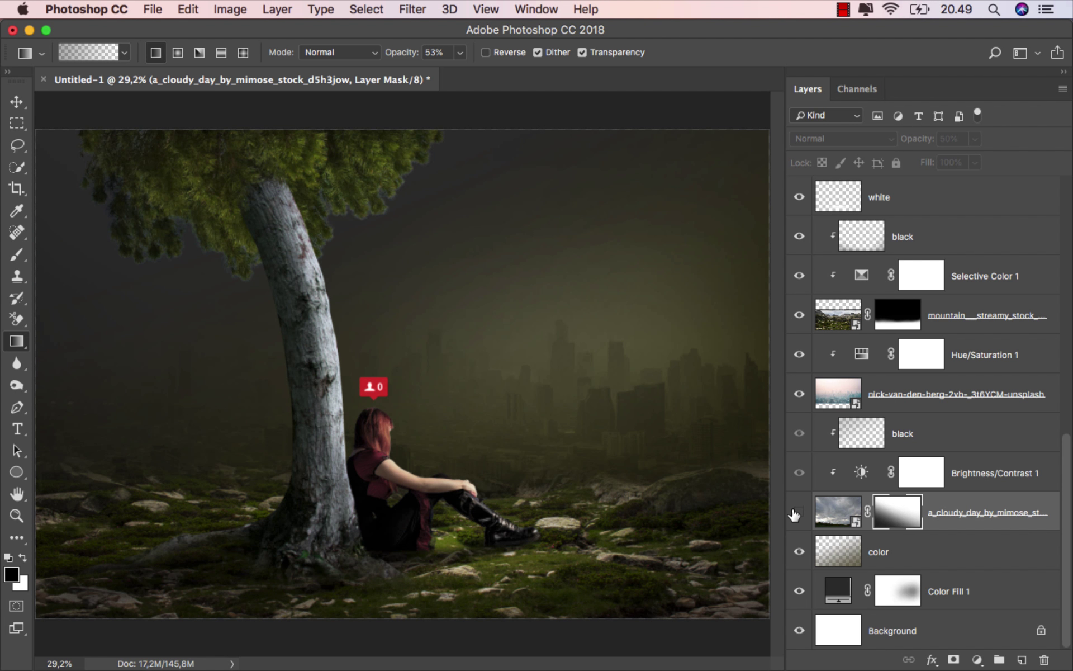
left_click(799, 512)
left_click(950, 513)
key("v")
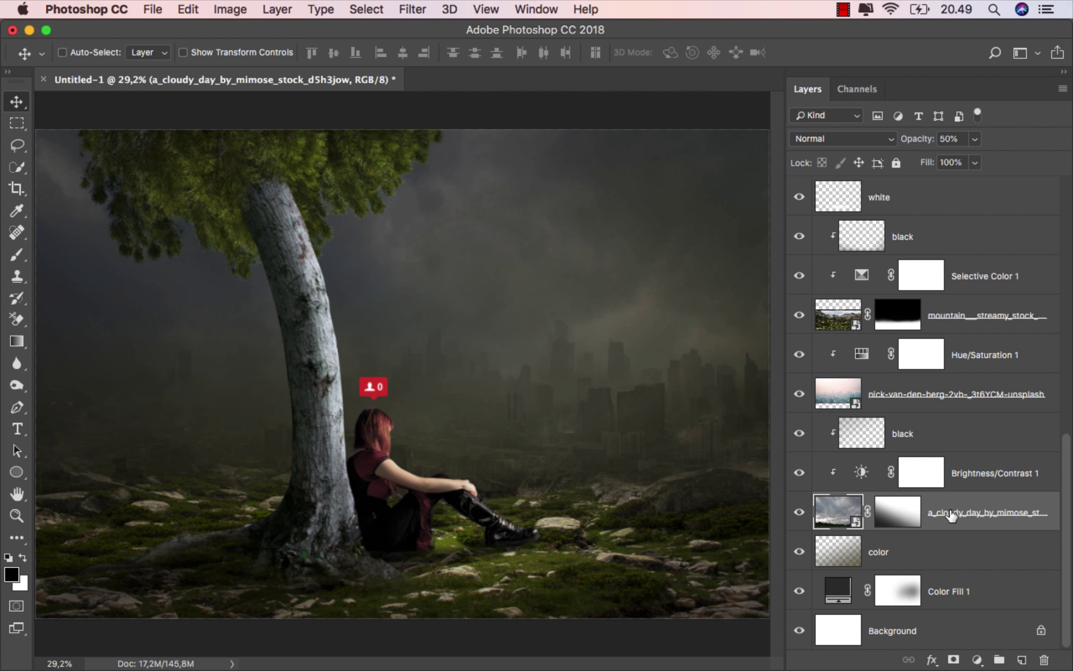
- Add a Brightness/Contrast adjustment layer above the notification icon layer at the top of the stack, with brightness set to -24
left_click_drag(1068, 500, 1068, 217)
left_click(950, 197)
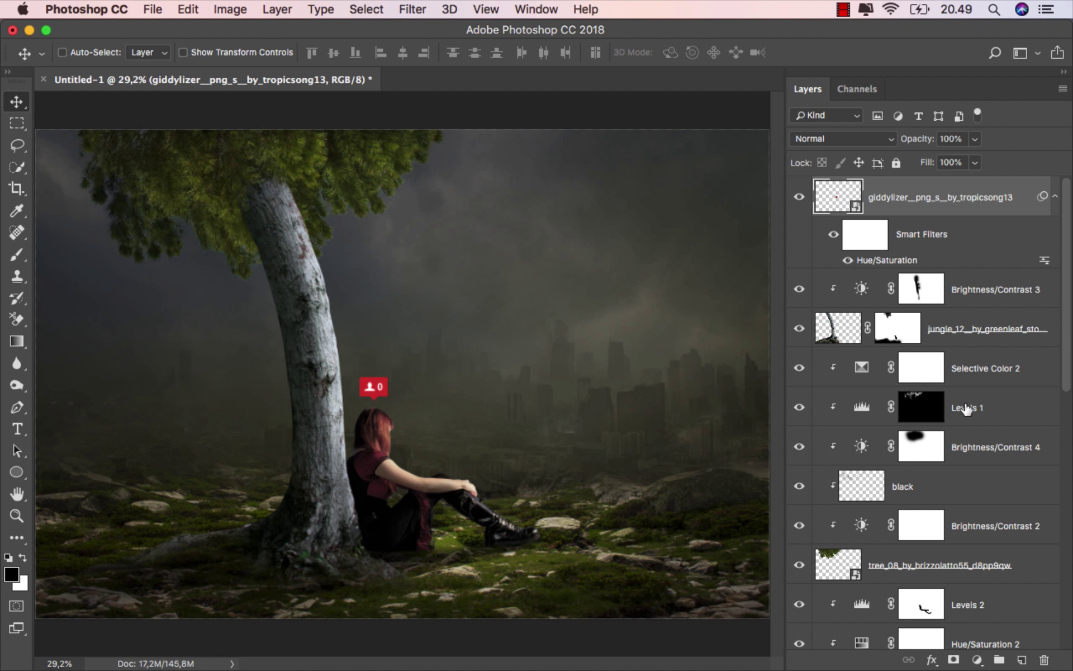
left_click(977, 660)
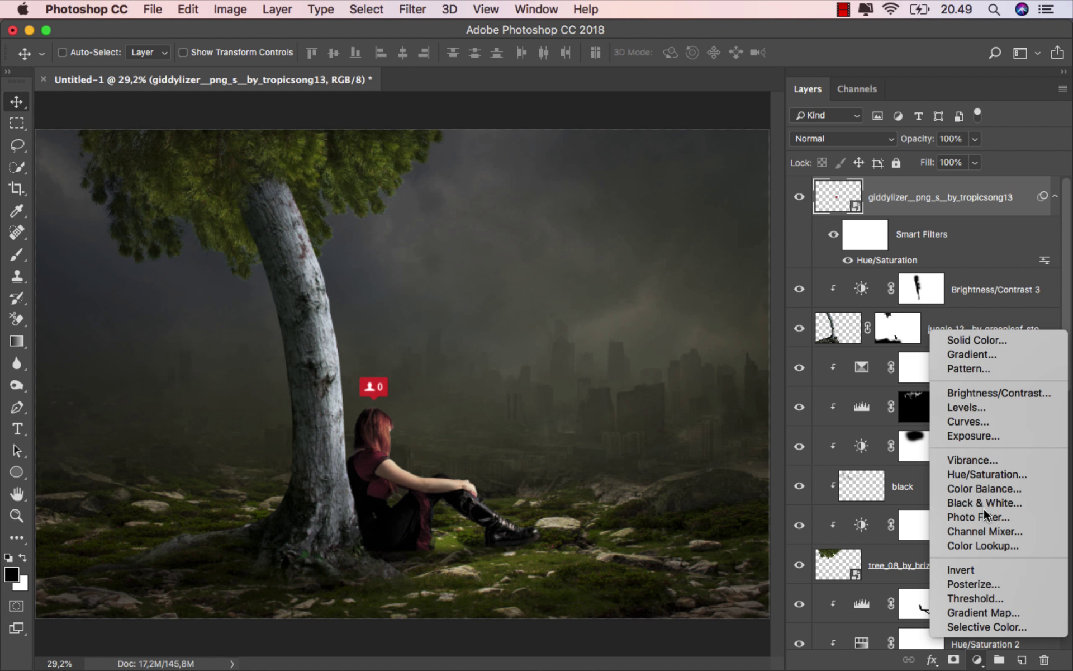
left_click(997, 394)
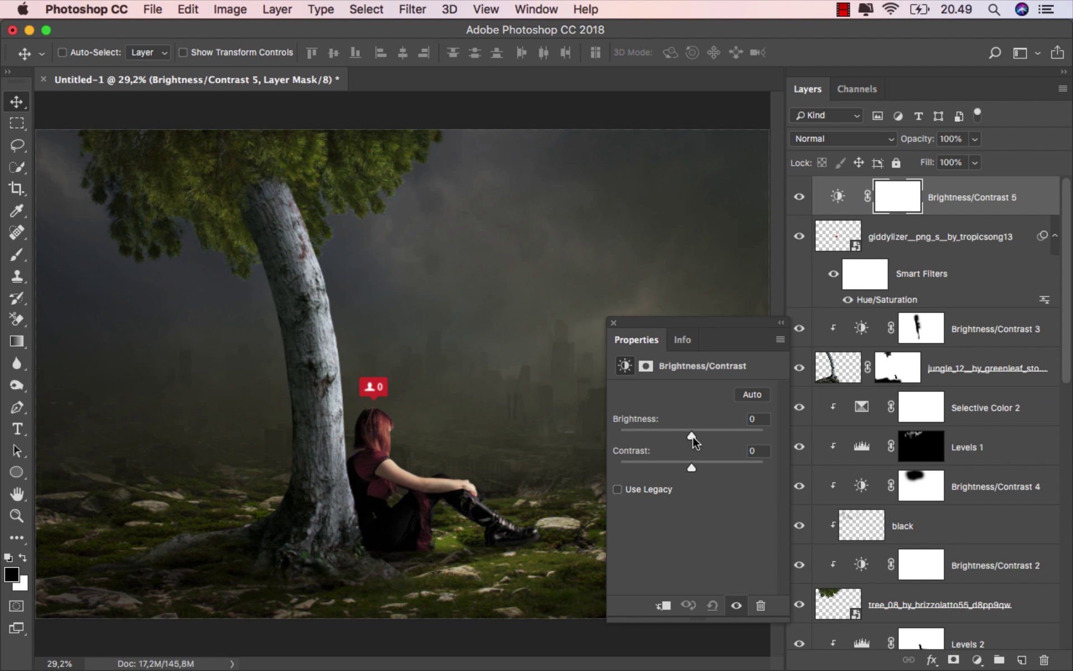
left_click_drag(692, 436, 679, 434)
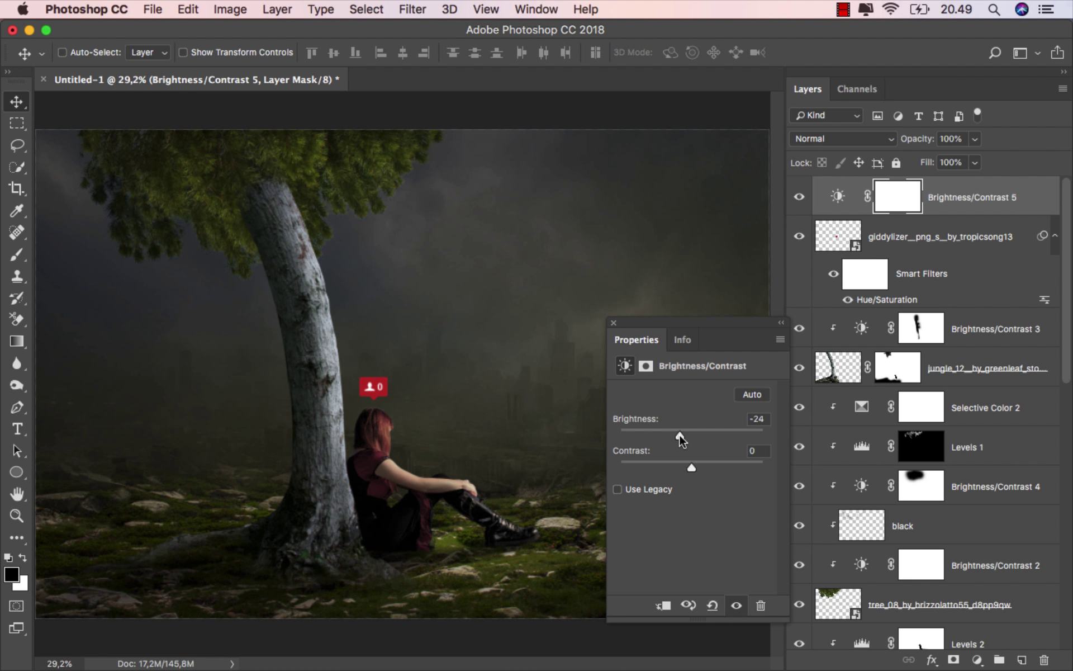
left_click(613, 322)
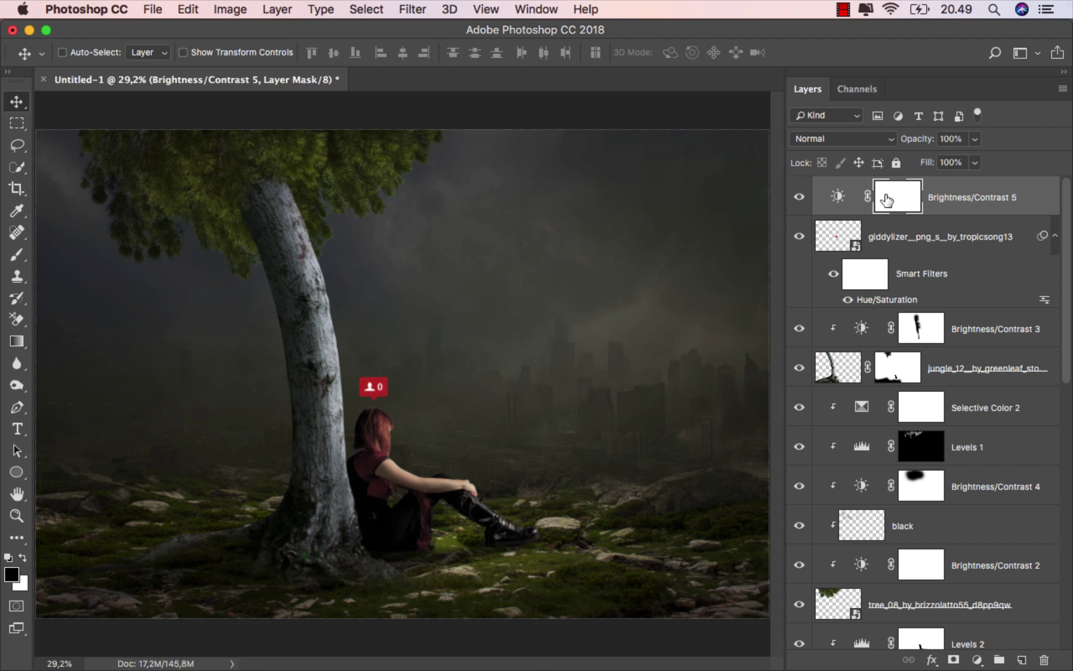
- Draw a black radial gradient at 100% opacity on the Brightness/Contrast 5 mask from the woman outward to the upper right, and compare the vignette
left_click_drag(16, 341, 48, 344)
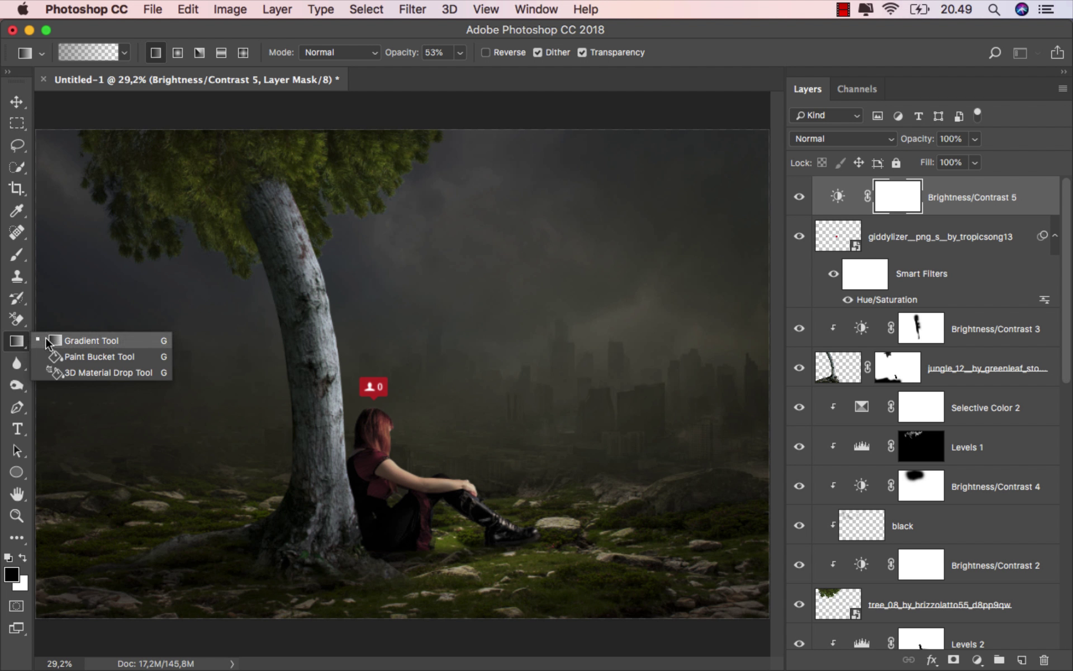
left_click(58, 340)
left_click(178, 53)
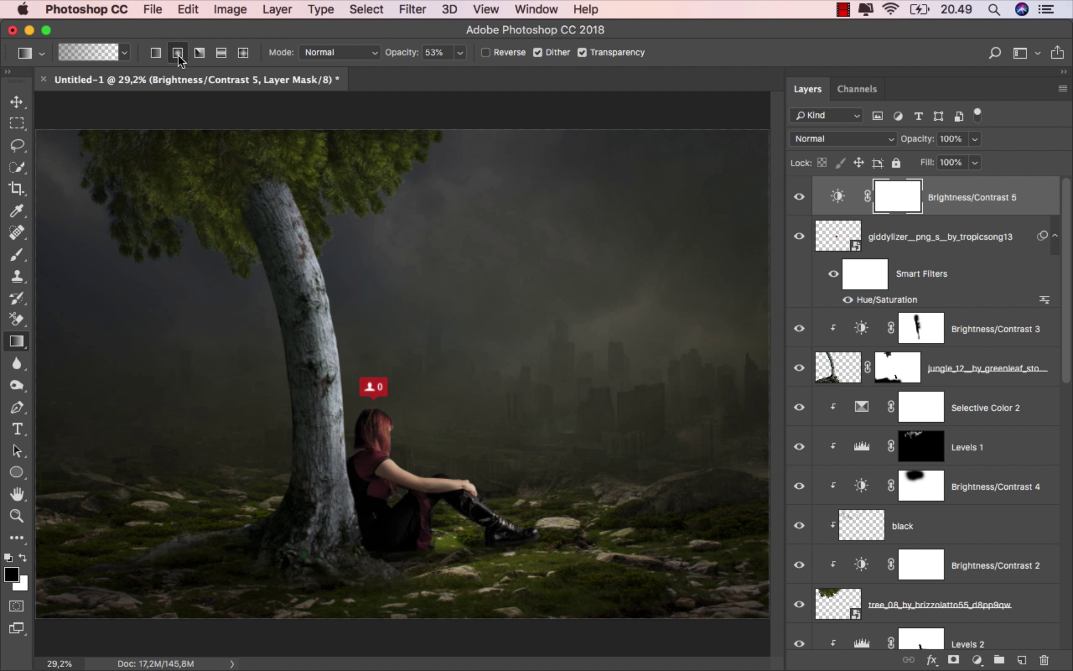
left_click(459, 53)
left_click_drag(465, 69, 534, 81)
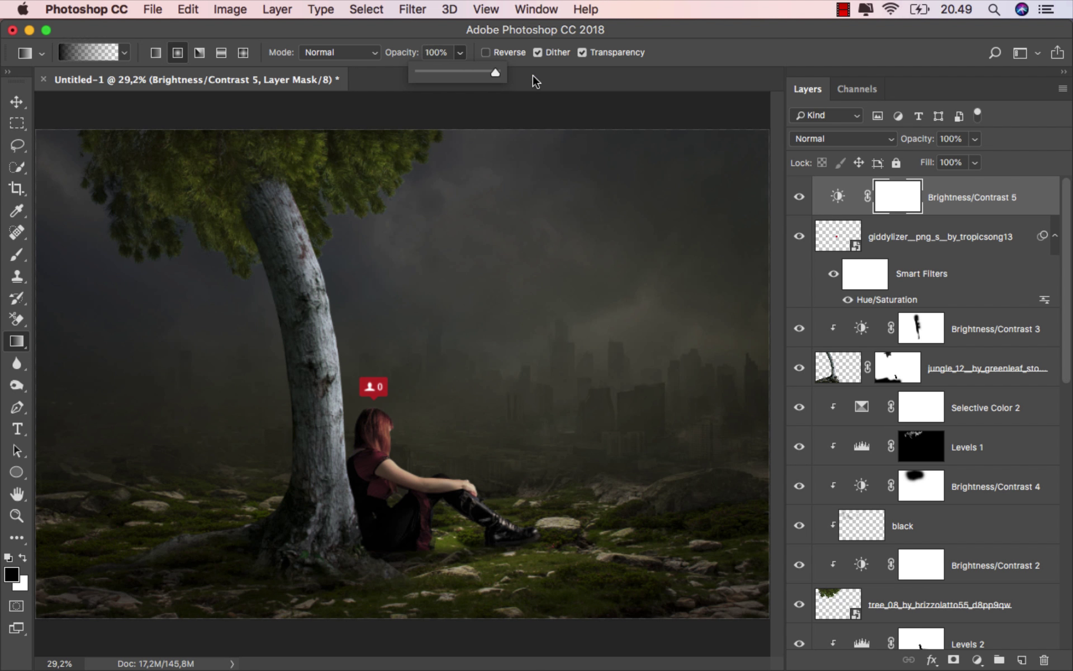
left_click_drag(414, 473, 692, 134)
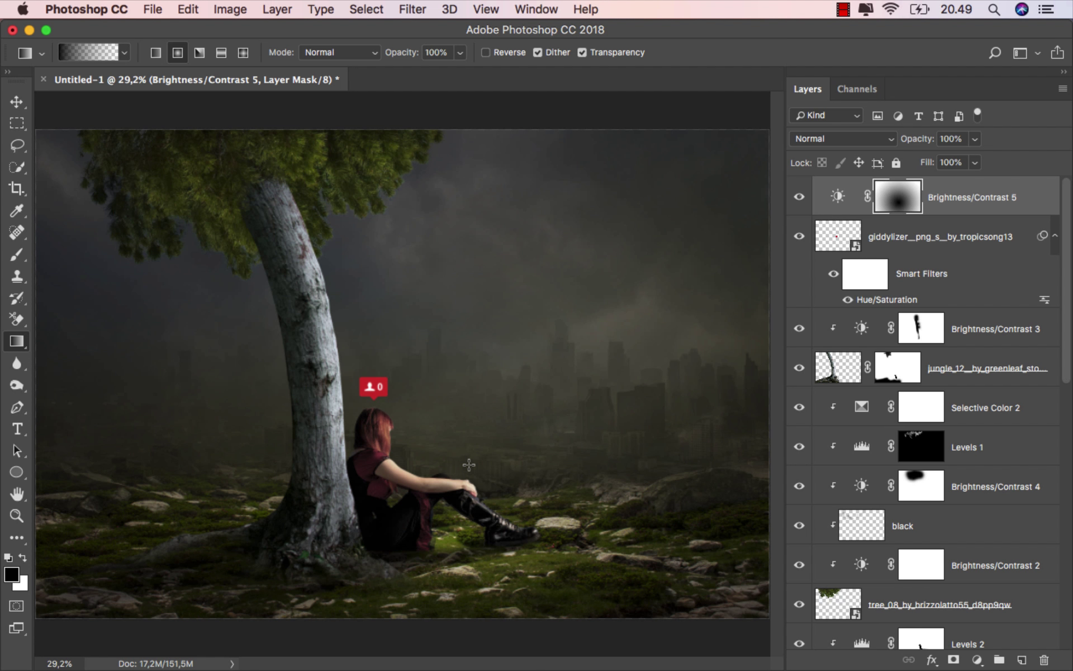
left_click(16, 101)
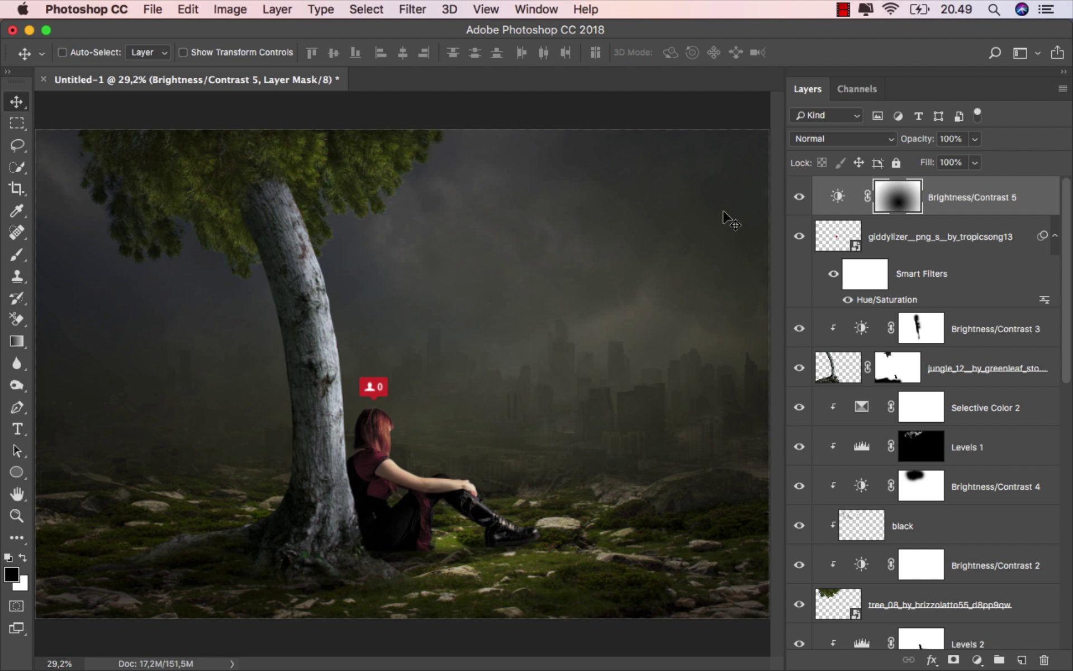
left_click(799, 192)
left_click(799, 191)
left_click(944, 203)
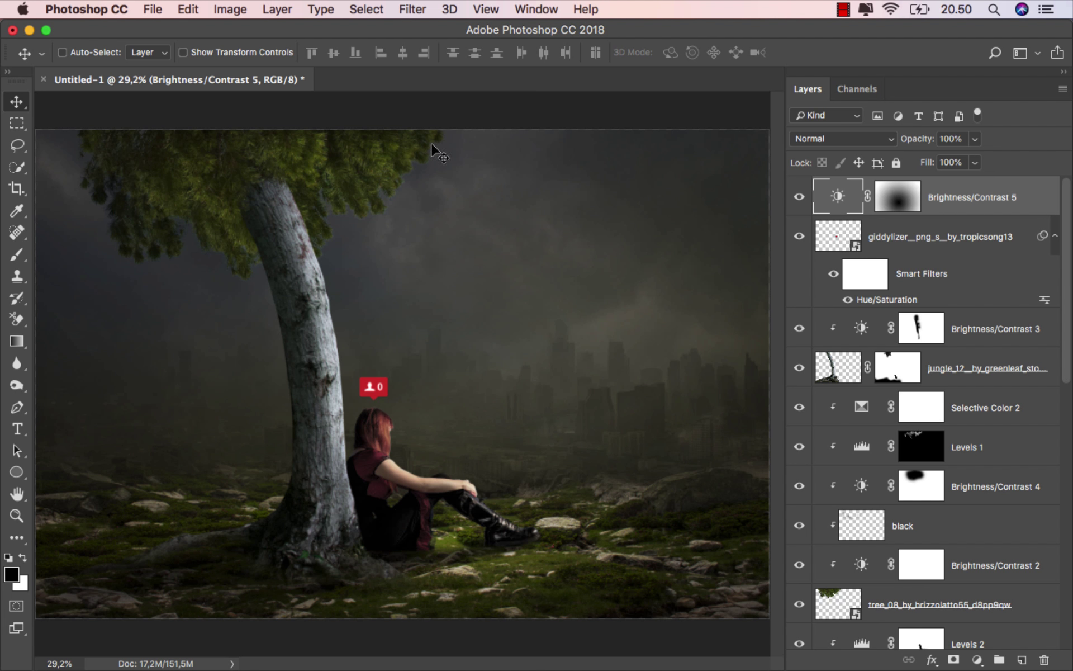
- Save the composite as a JPEG named ok in the untitled folder, at quality 12 (Maximum) with the Baseline ("Standard") format option
left_click(143, 12)
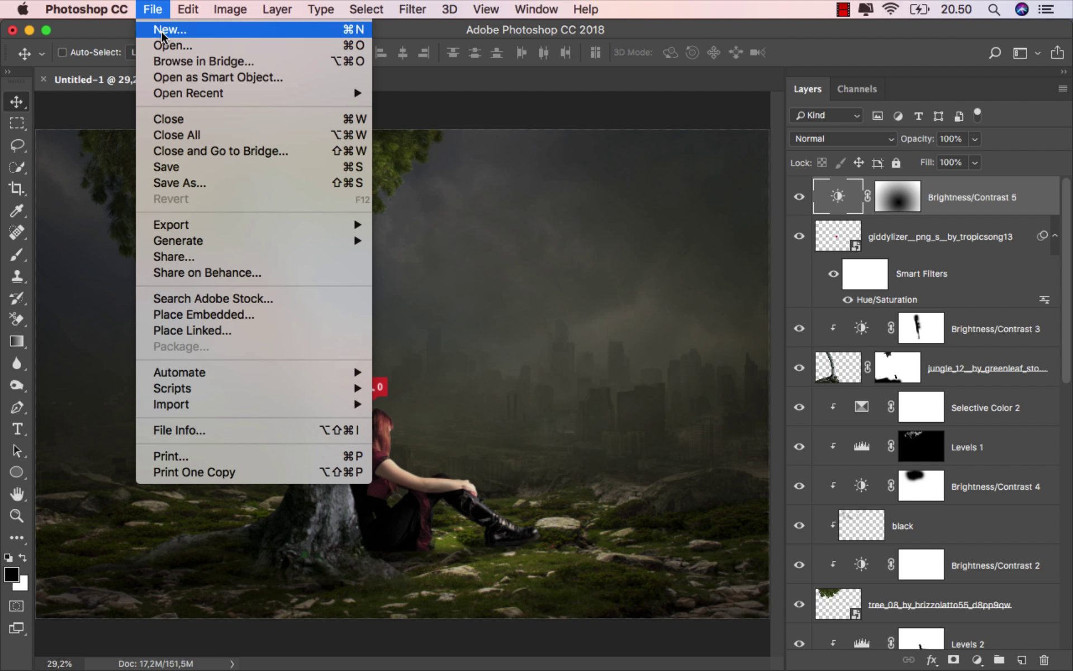
left_click(209, 179)
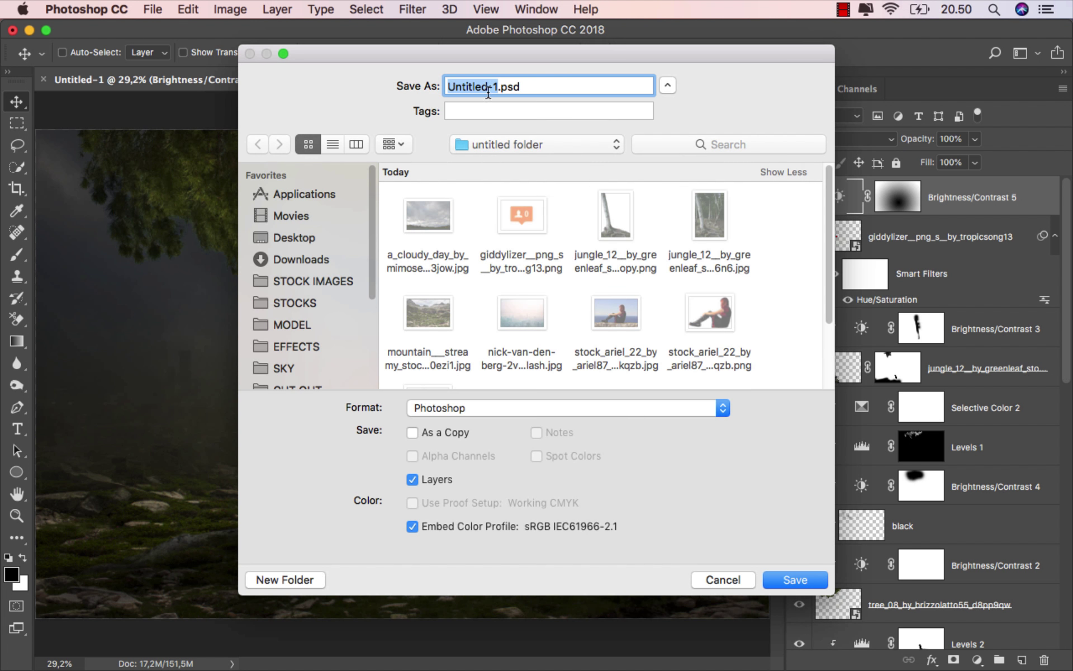
type("ok")
left_click(472, 410)
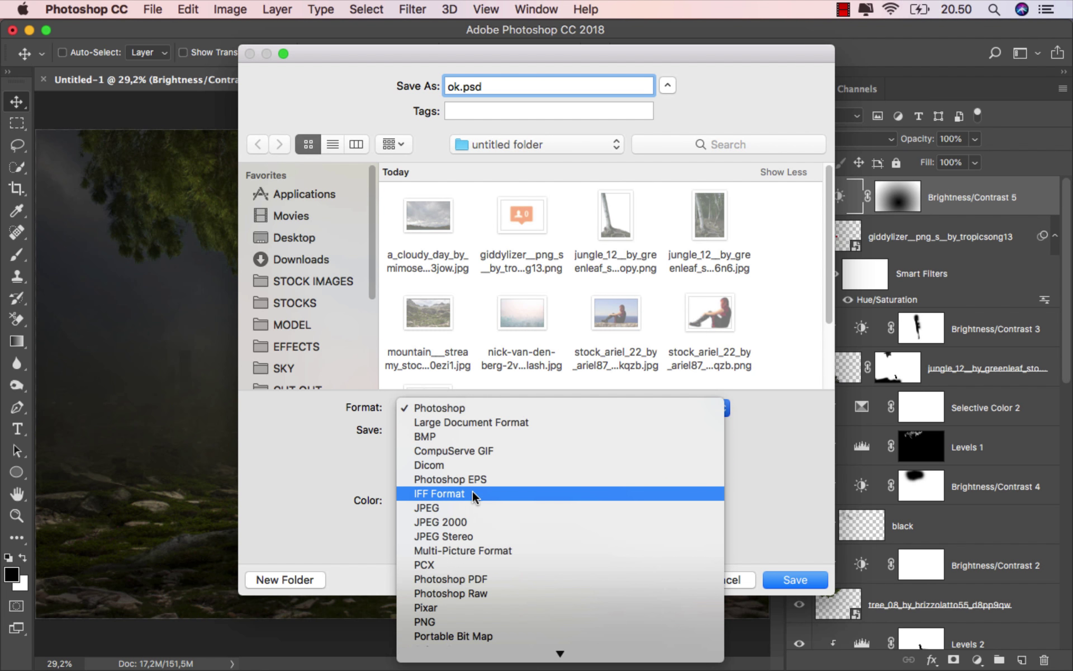
left_click(472, 498)
left_click(792, 581)
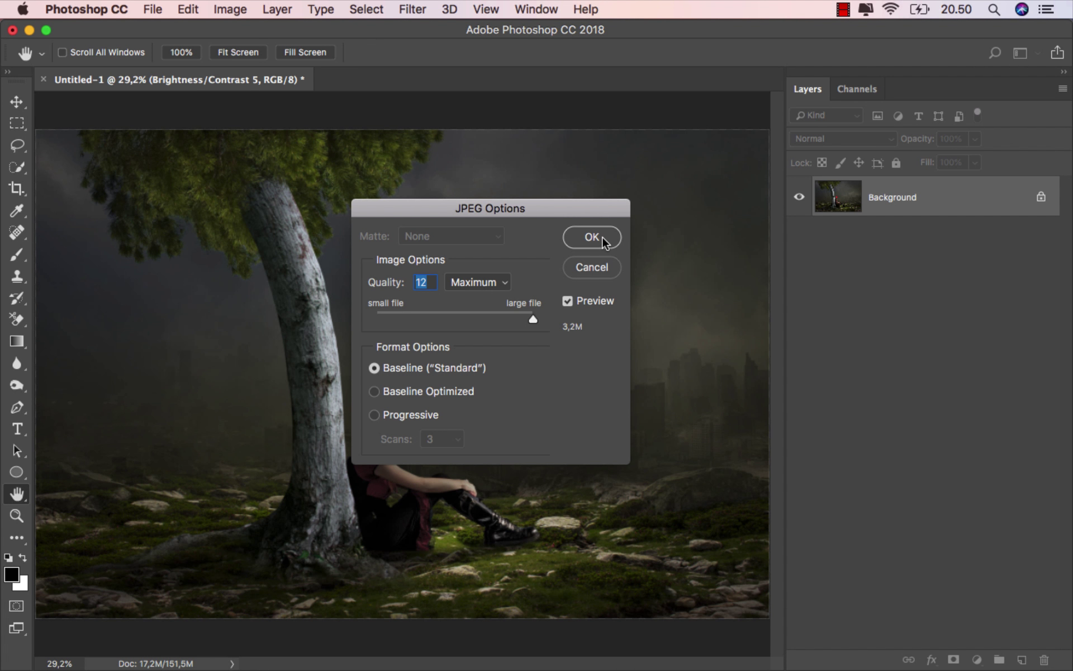
left_click(592, 237)
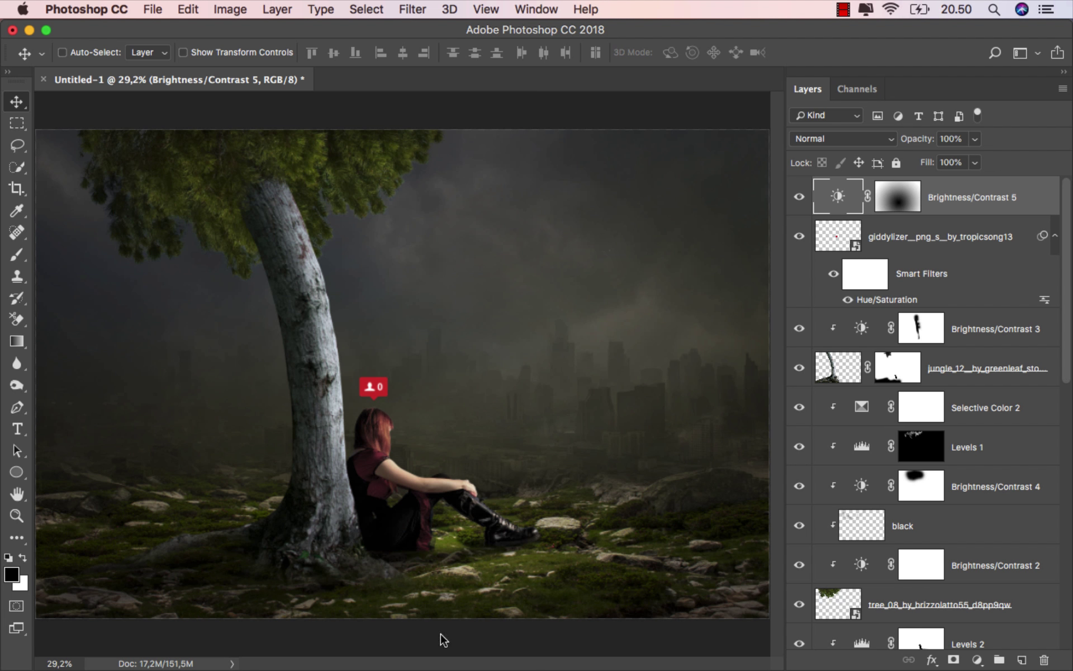
- Switch to Finder and preview the exported ok.jpg in the untitled folder
left_click(430, 648)
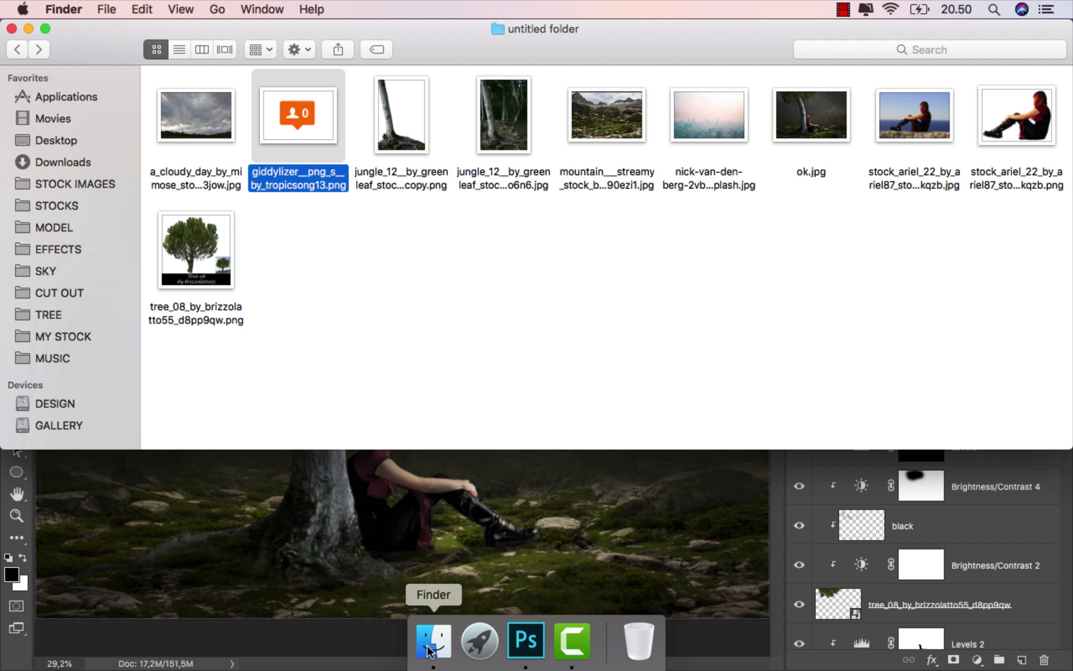
left_click(579, 327)
left_click(816, 131)
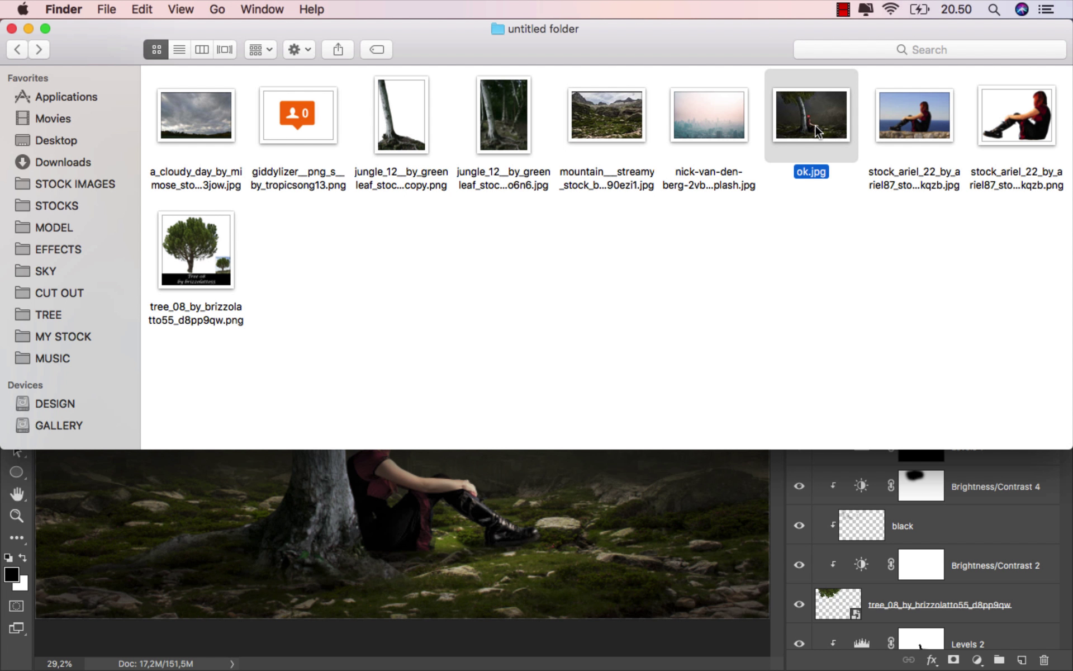
key("space")
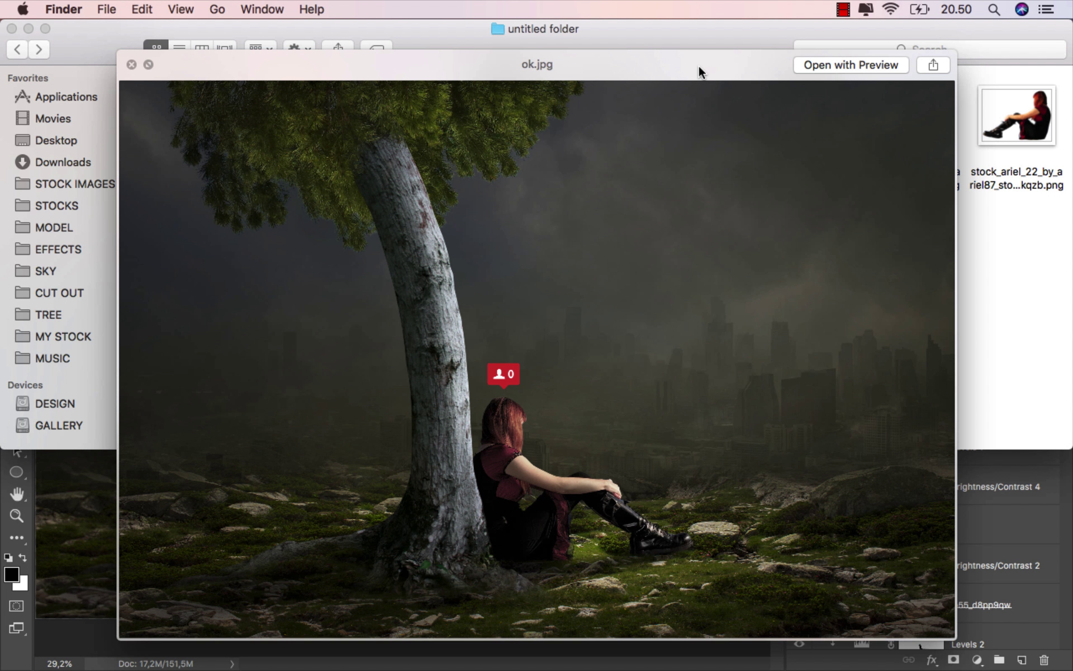